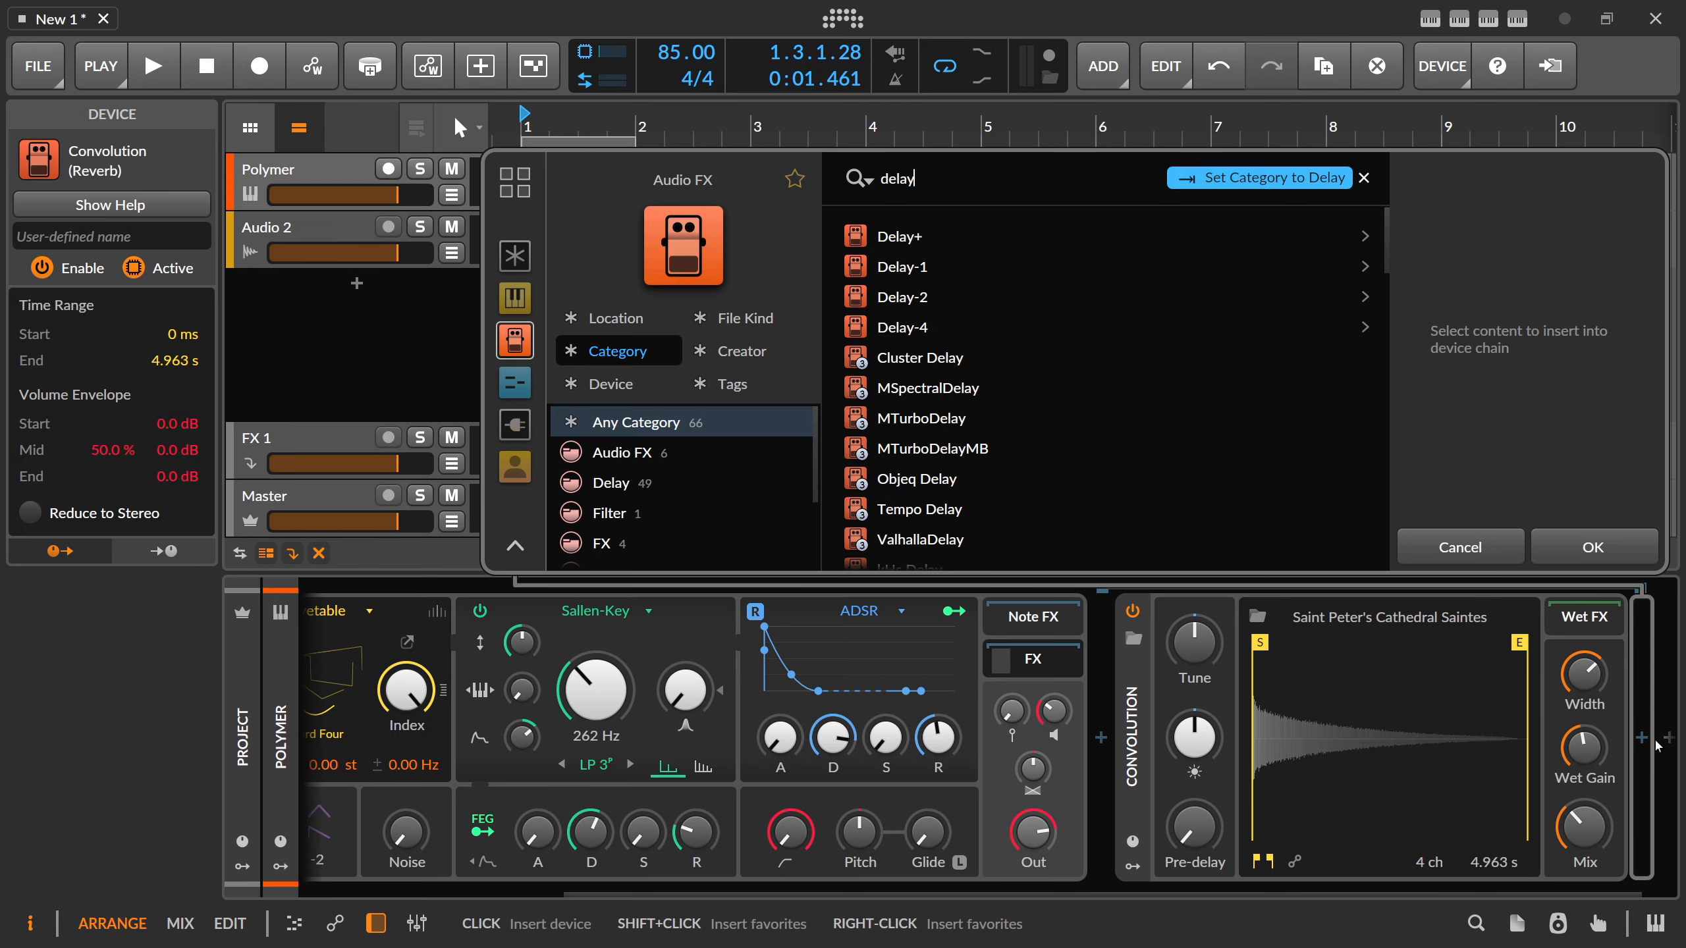
- Insert the Delay-2 effect after the Convolution reverb in Polymer's FX chain
{"action": "key", "text": "Down"}
{"action": "key", "text": "Down"}
{"action": "key", "text": "Return"}
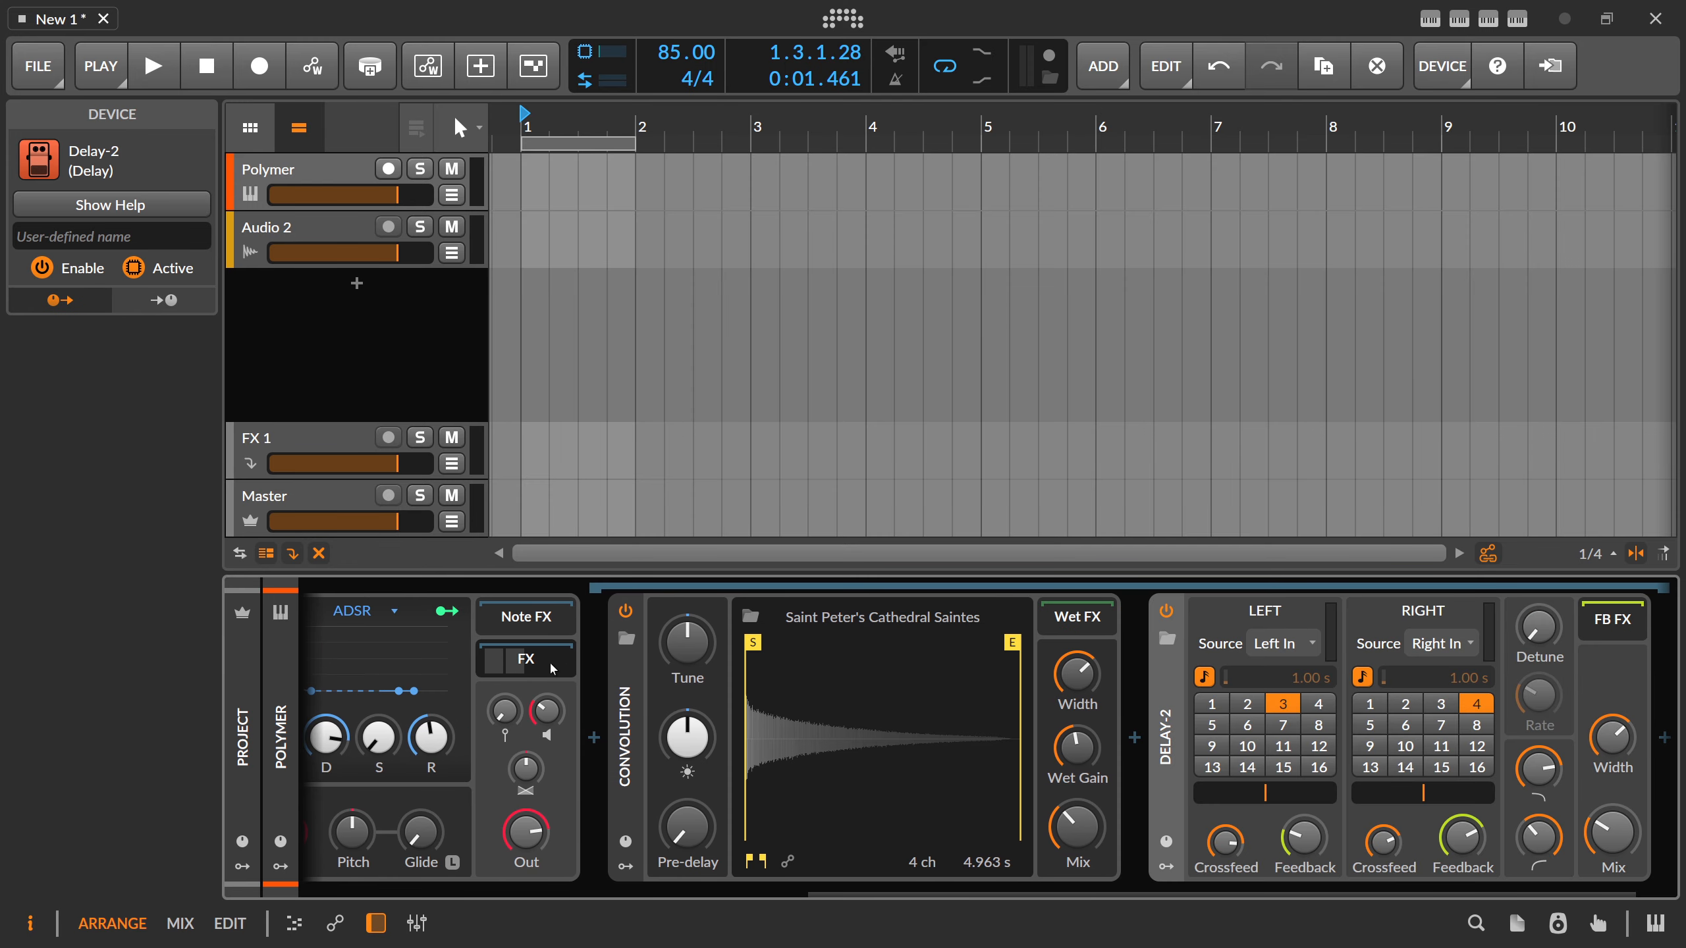
{"action": "scroll", "coordinate": [1264, 764], "scroll_direction": "up", "scroll_amount": 5}
{"action": "right_click", "coordinate": [1394, 719]}
{"action": "key", "text": "Escape"}
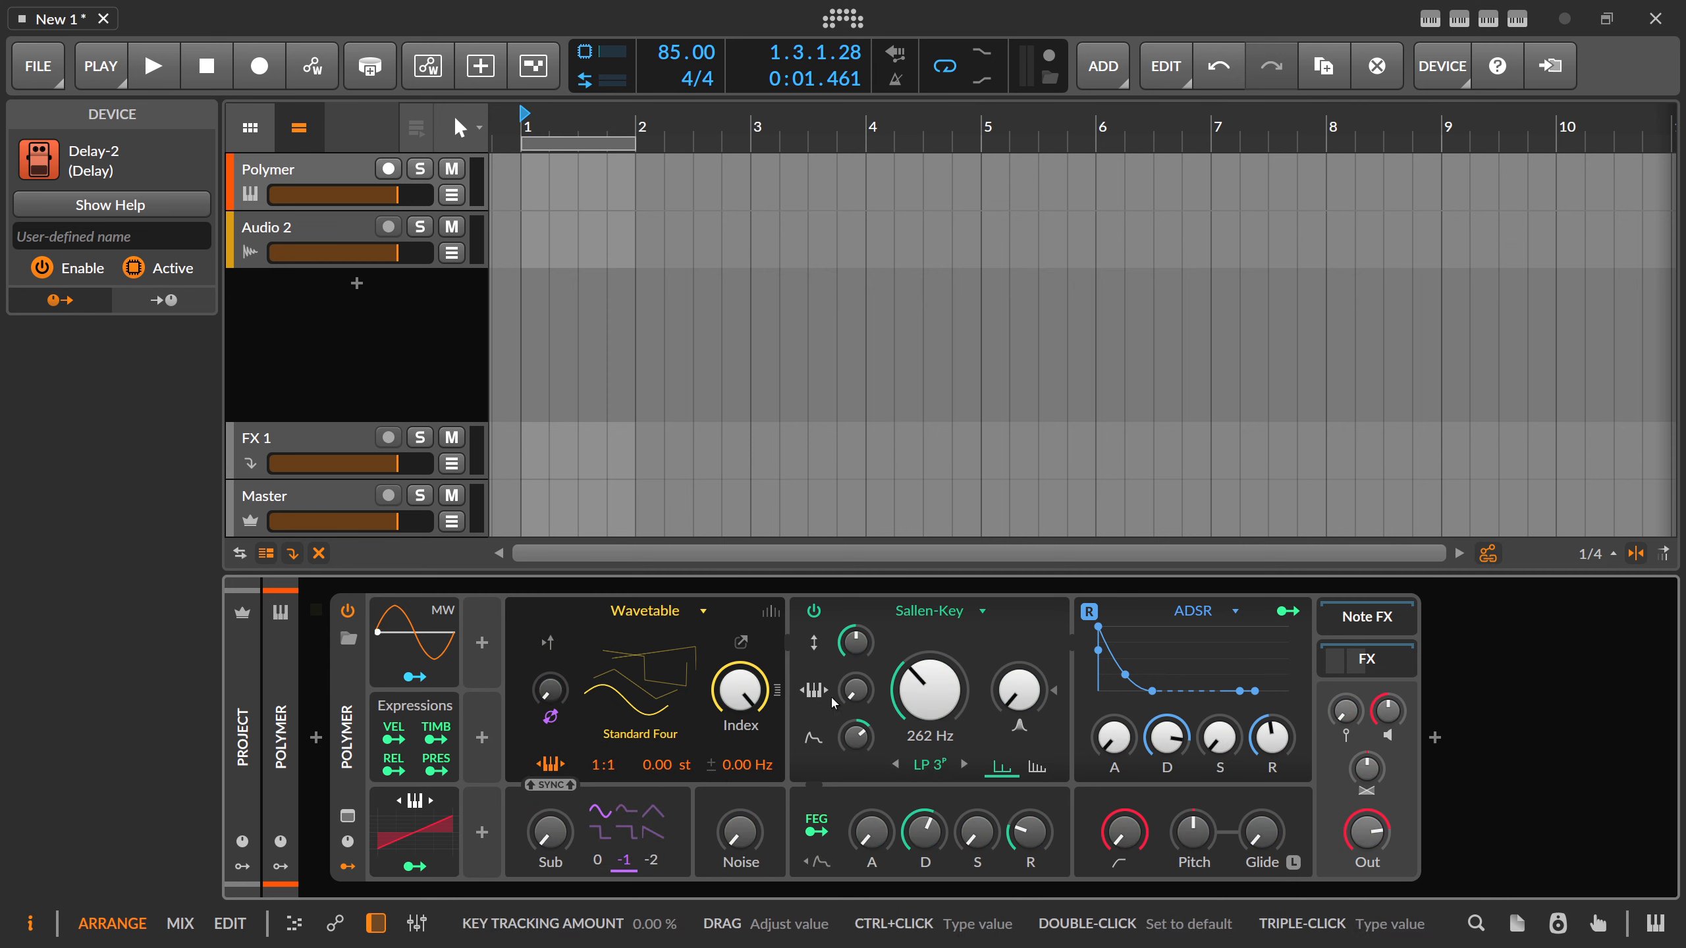
- Load wavetable 0007 from the Adventure Kid Serum category into Polymer's oscillator
{"action": "left_click", "coordinate": [661, 676]}
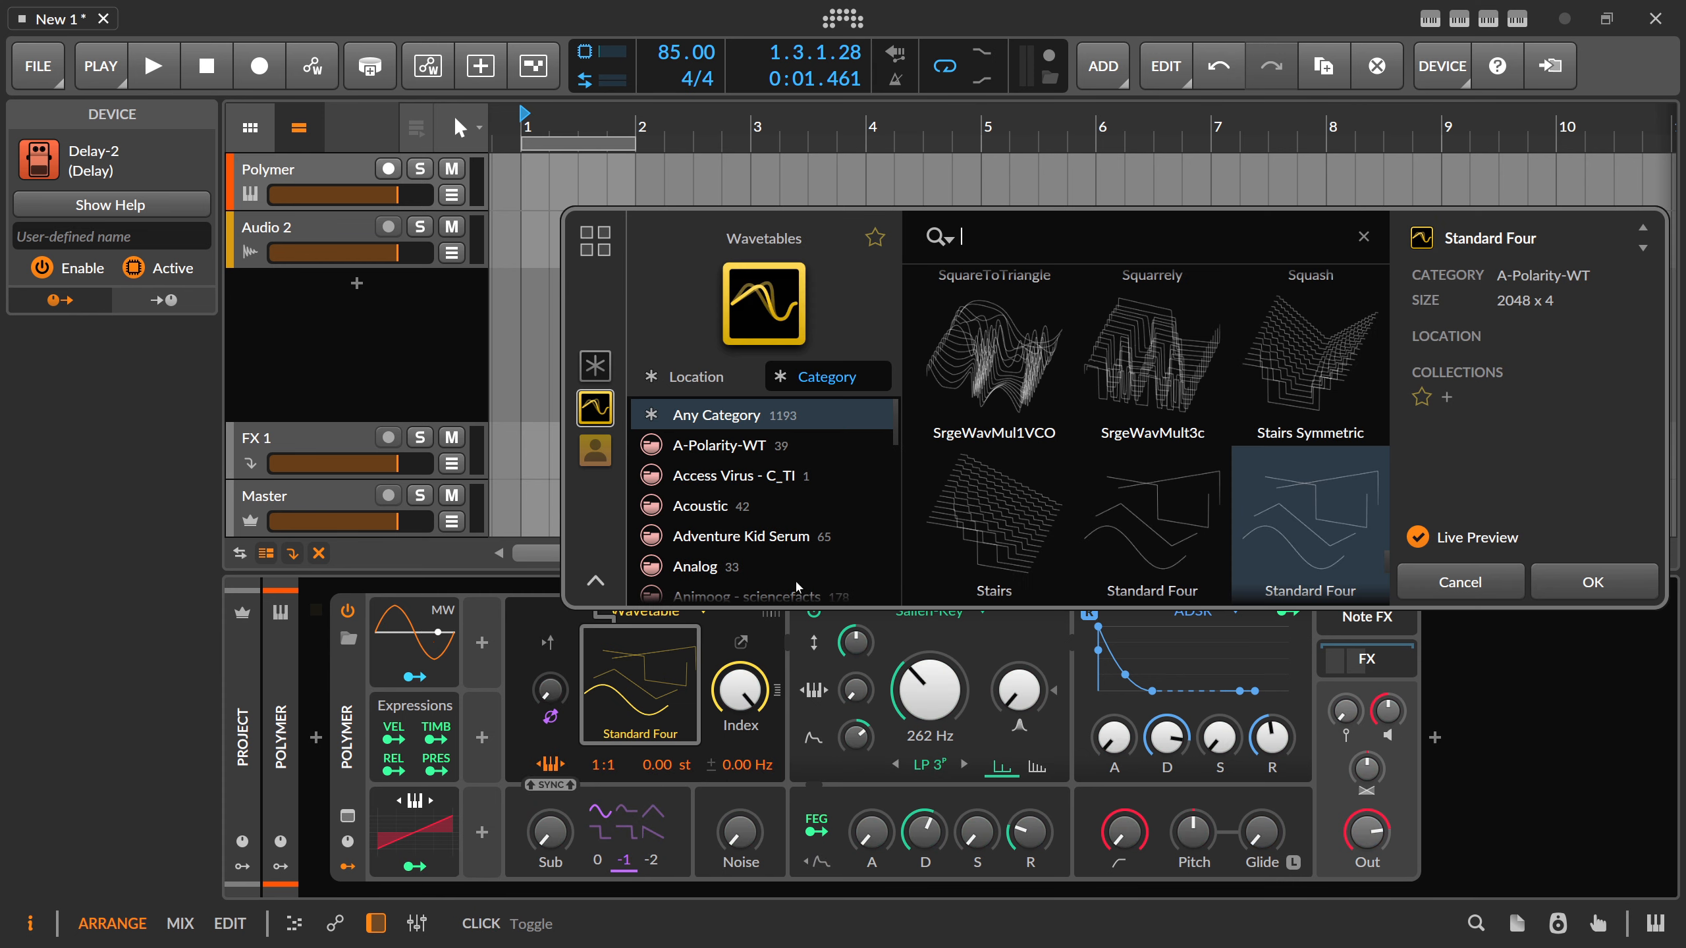
{"action": "left_click", "coordinate": [727, 537]}
{"action": "scroll", "coordinate": [1036, 492], "scroll_direction": "down", "scroll_amount": 2}
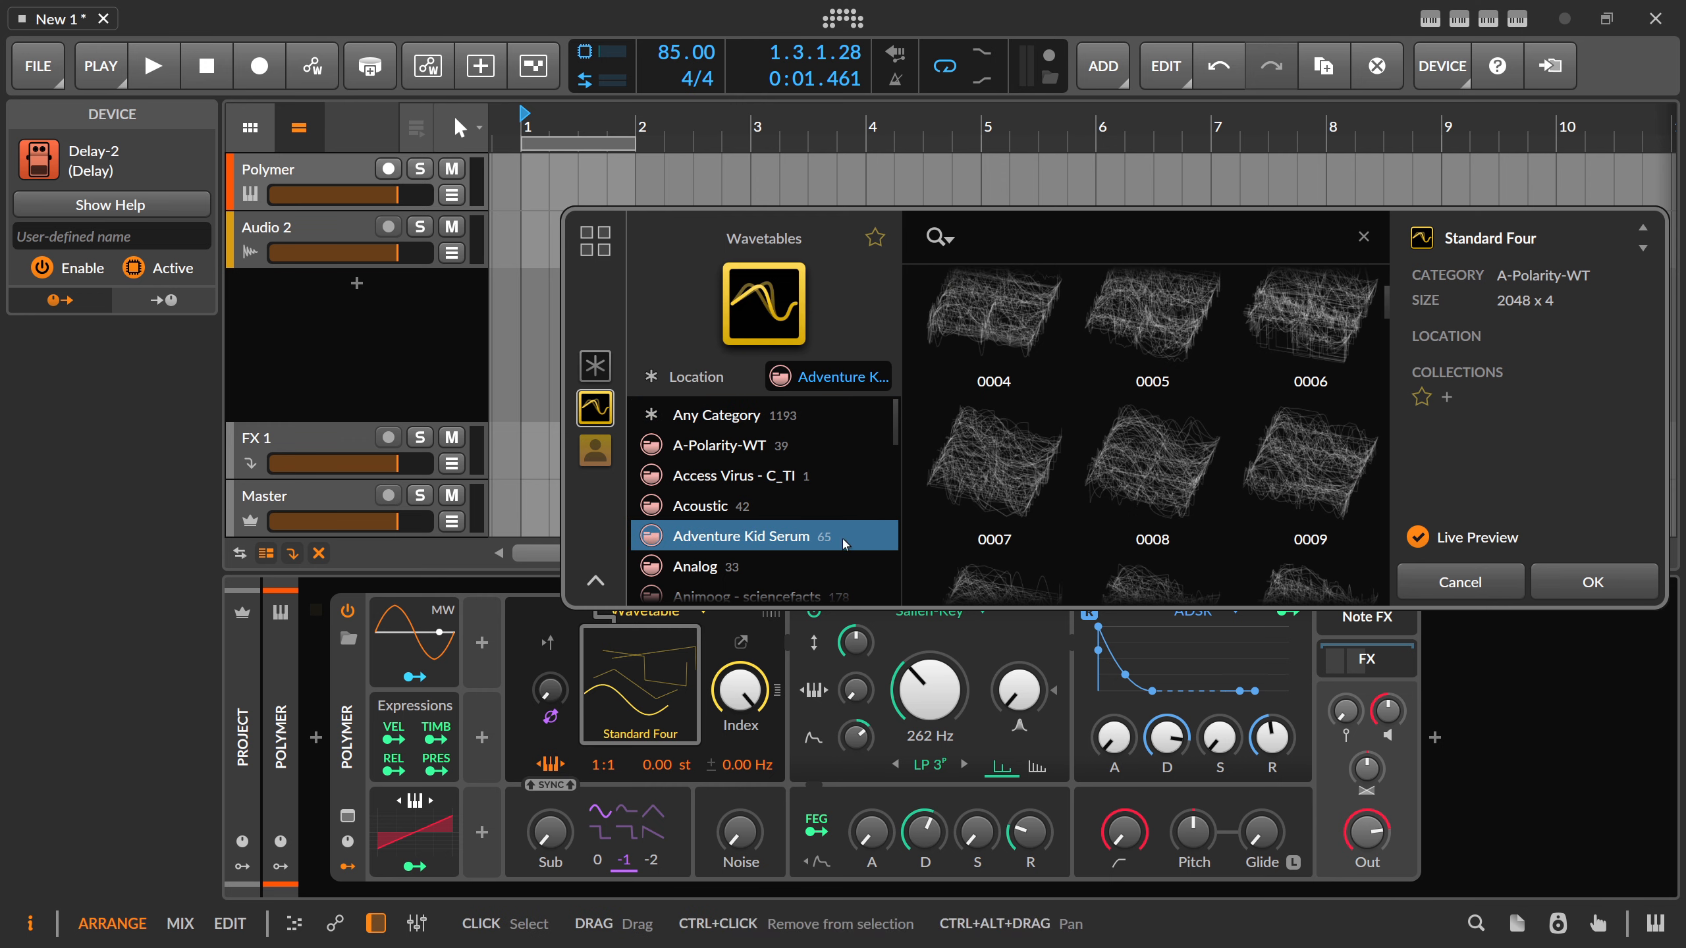
{"action": "left_click", "coordinate": [1009, 469]}
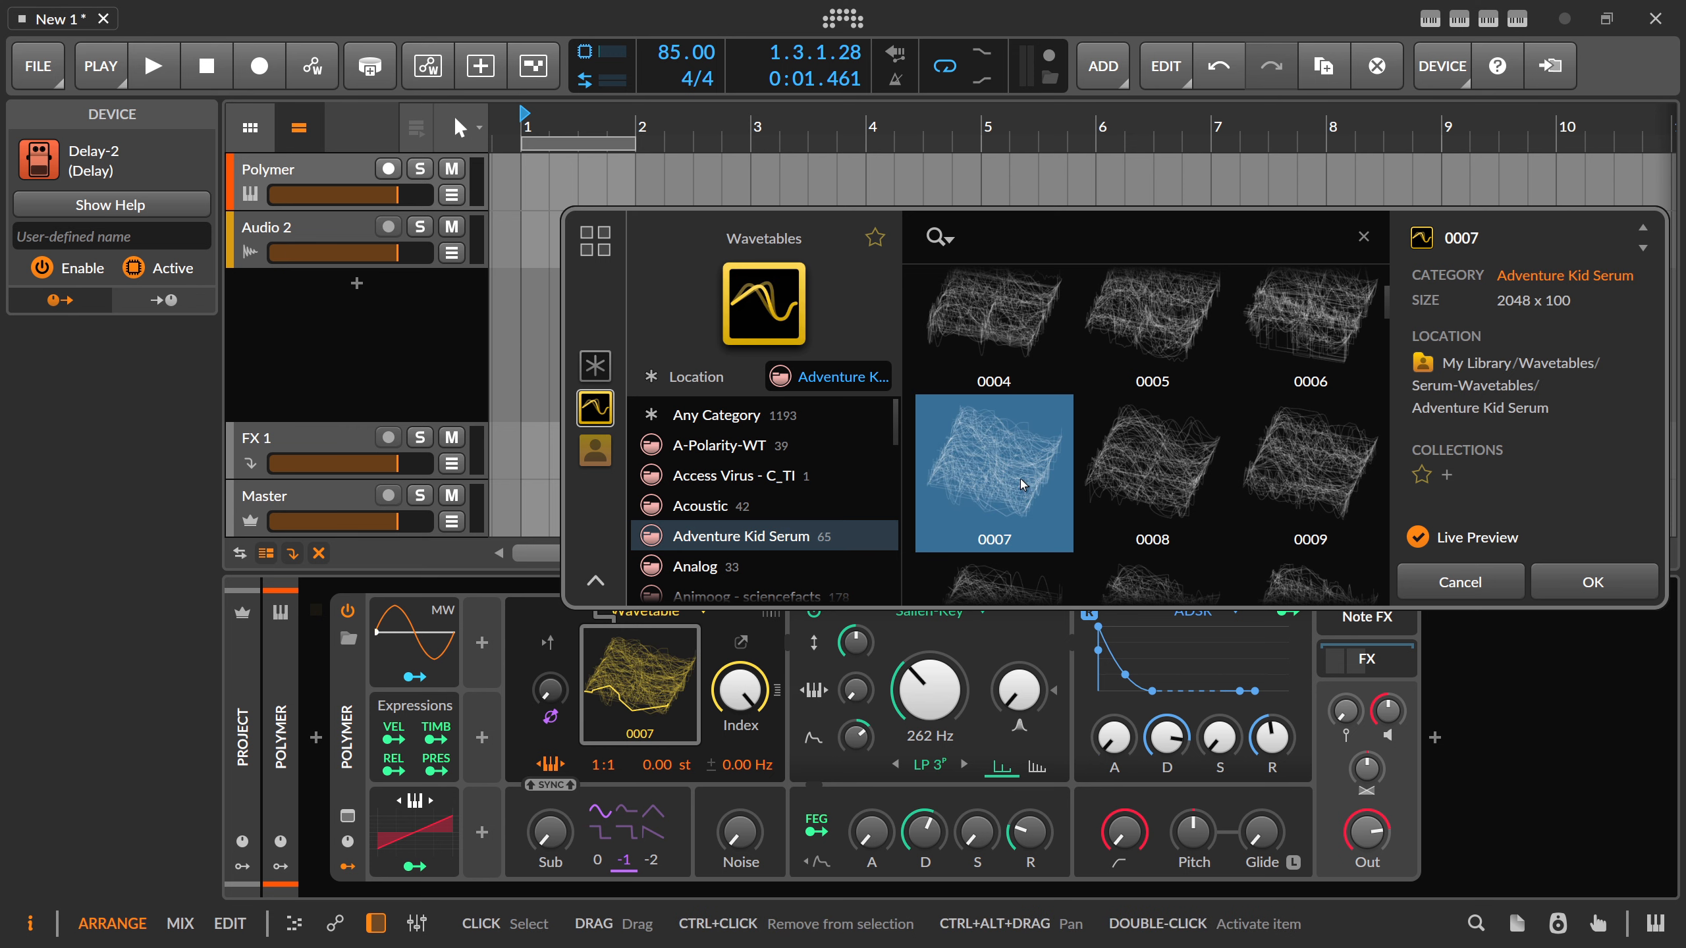
{"action": "left_click", "coordinate": [1580, 591]}
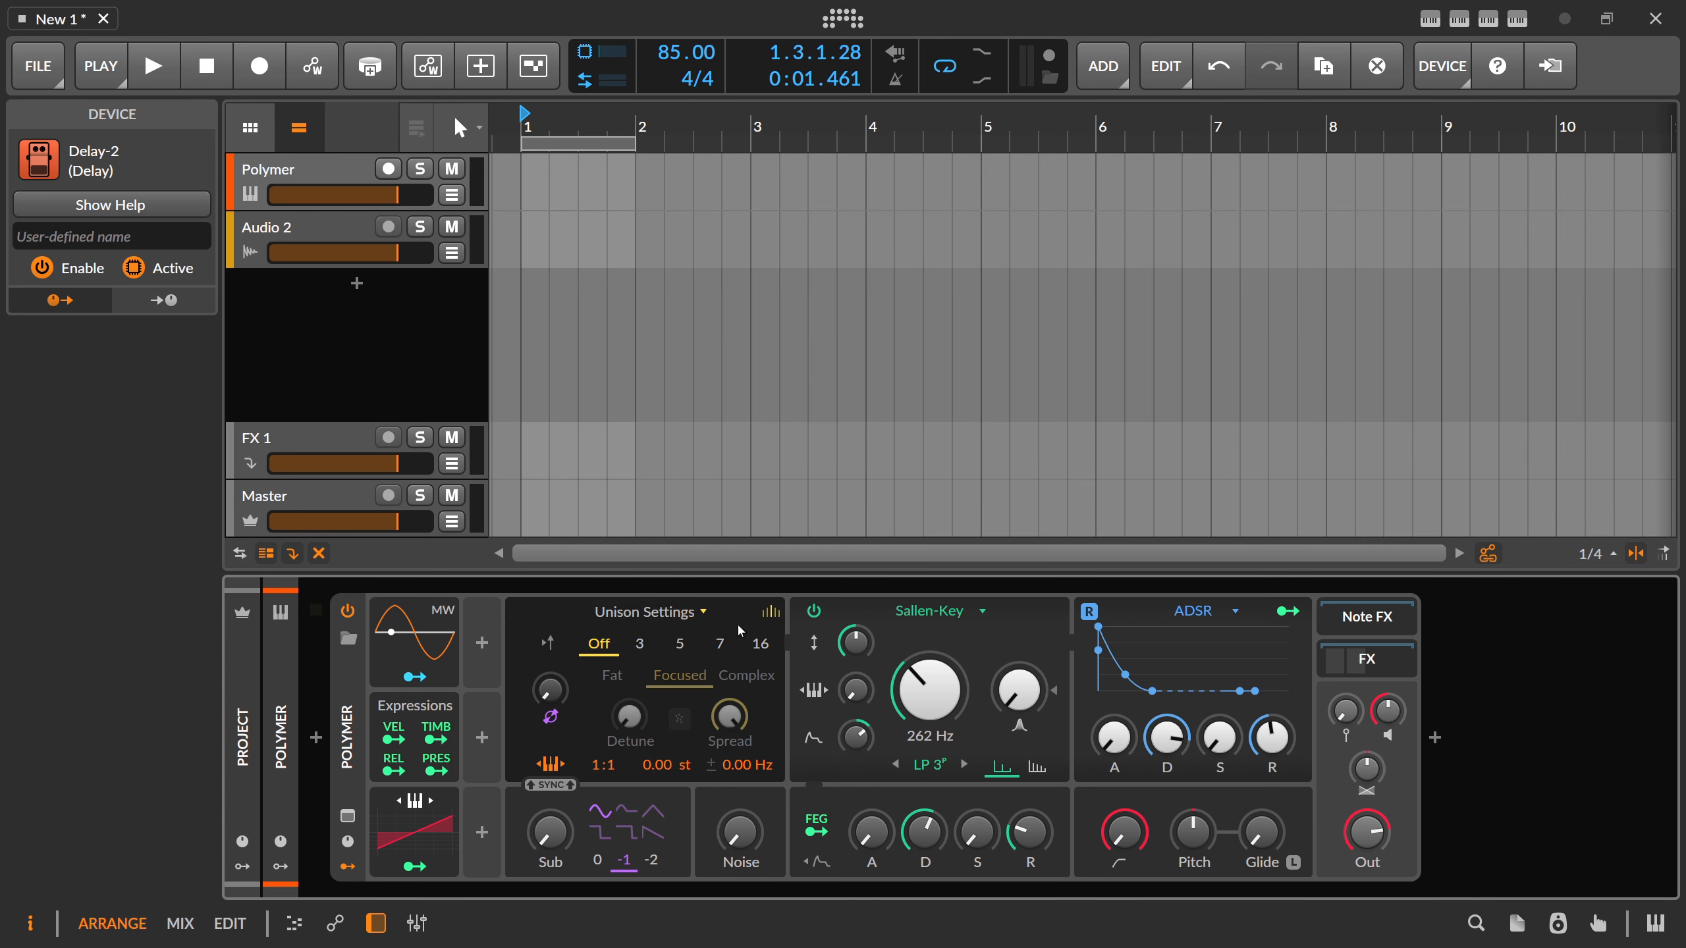
- Enable Remove Fundamental in the wavetable oscillator's extended settings
{"action": "left_click", "coordinate": [737, 634]}
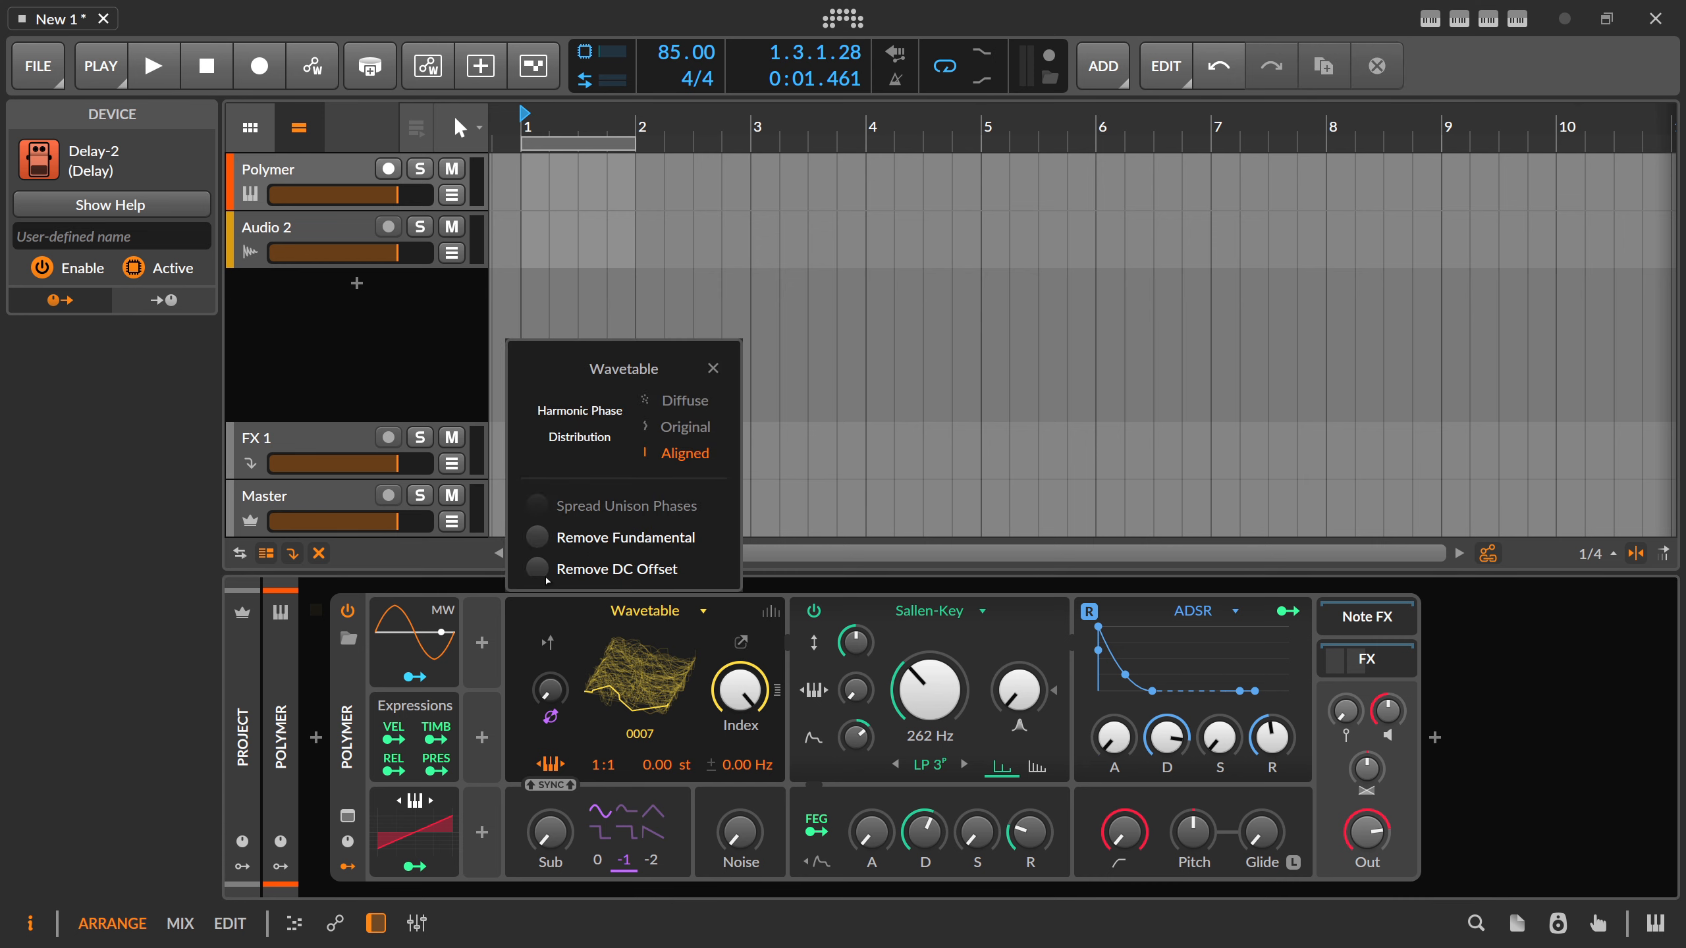
{"action": "left_click", "coordinate": [538, 539]}
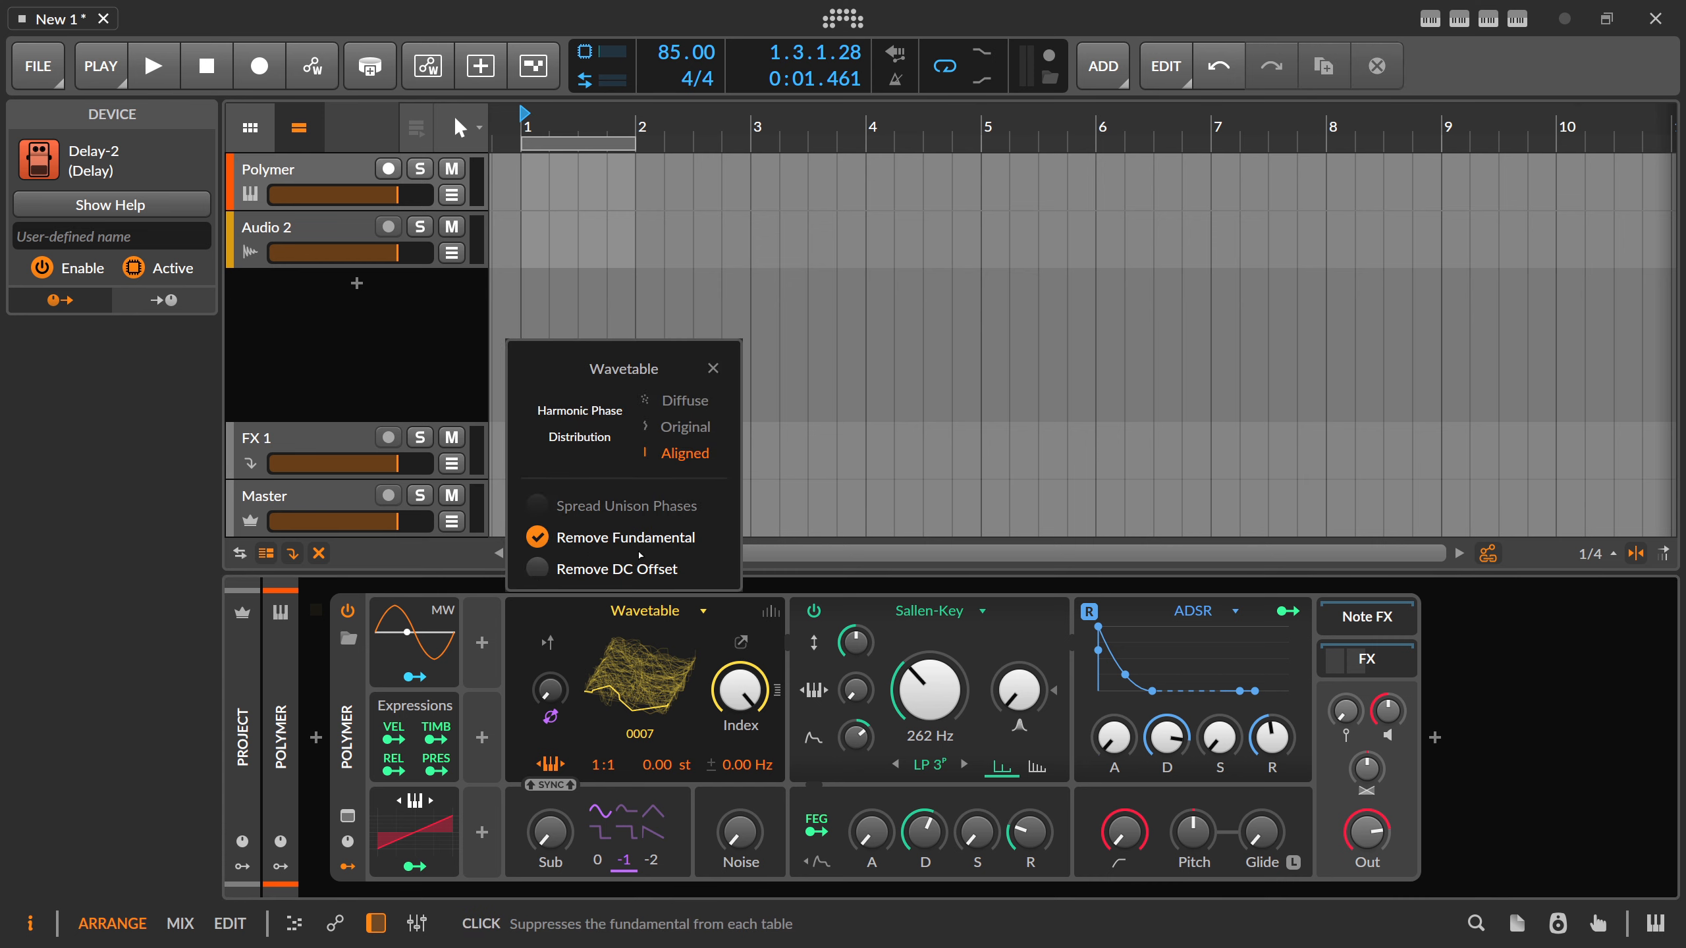
- Set the sub oscillator to octave 0 at about half level and turn the wavetable Index fully down
{"action": "left_click", "coordinate": [597, 860]}
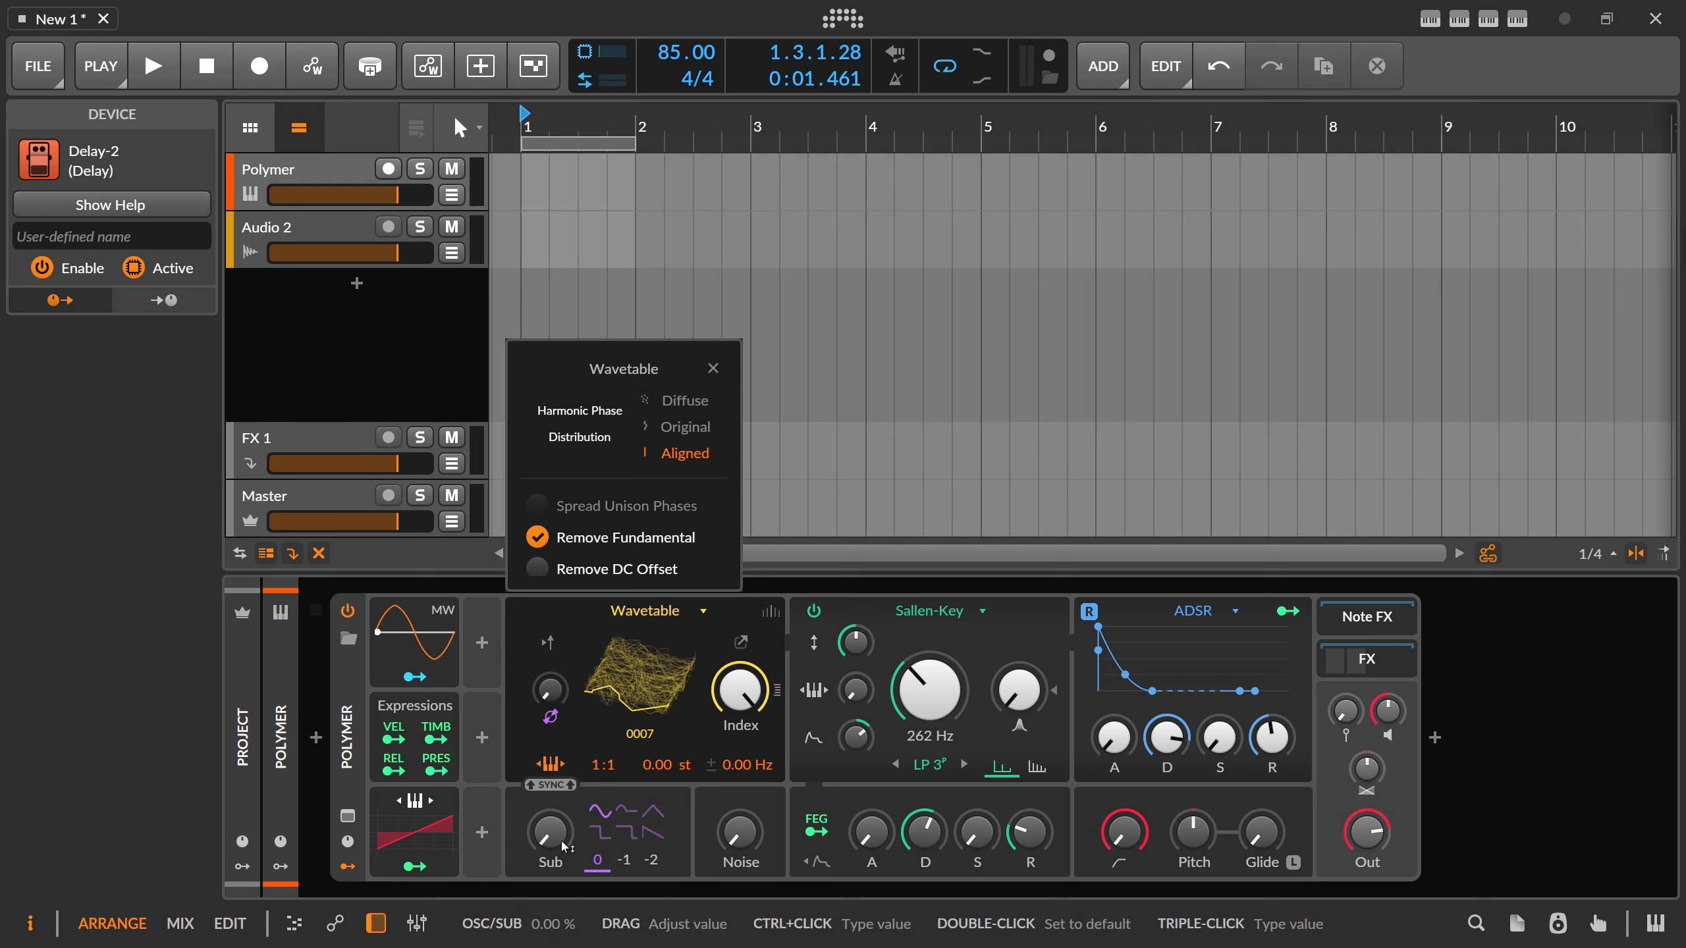
{"action": "left_click_drag", "start_coordinate": [563, 847], "coordinate": [563, 810]}
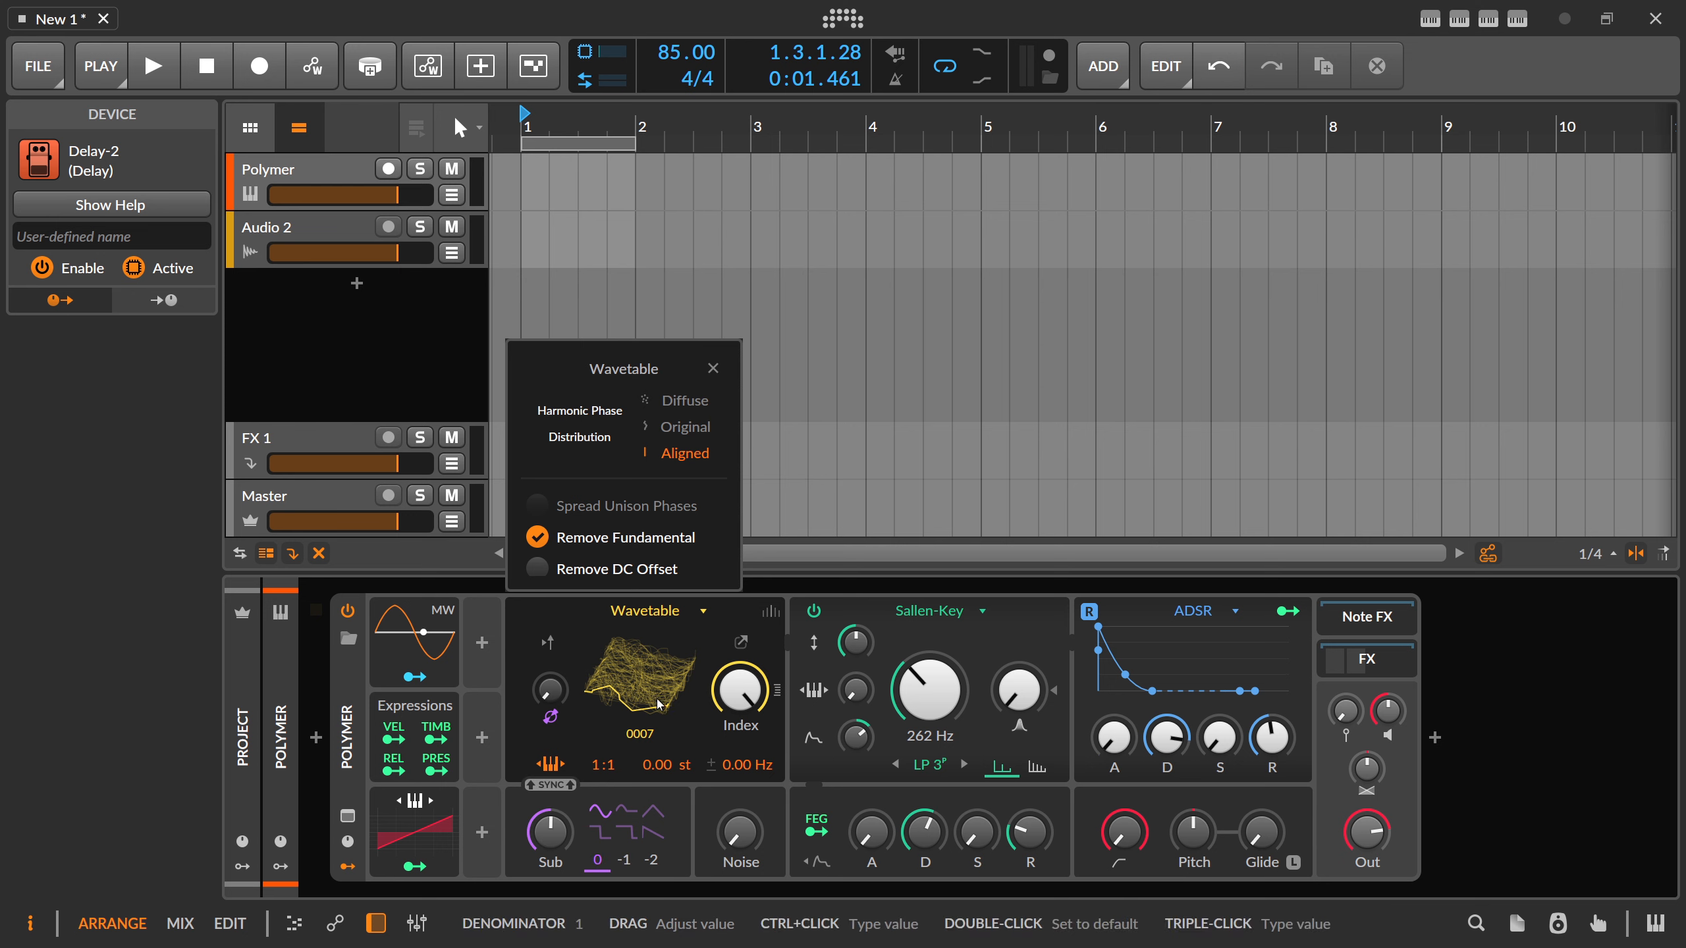
{"action": "left_click", "coordinate": [712, 368]}
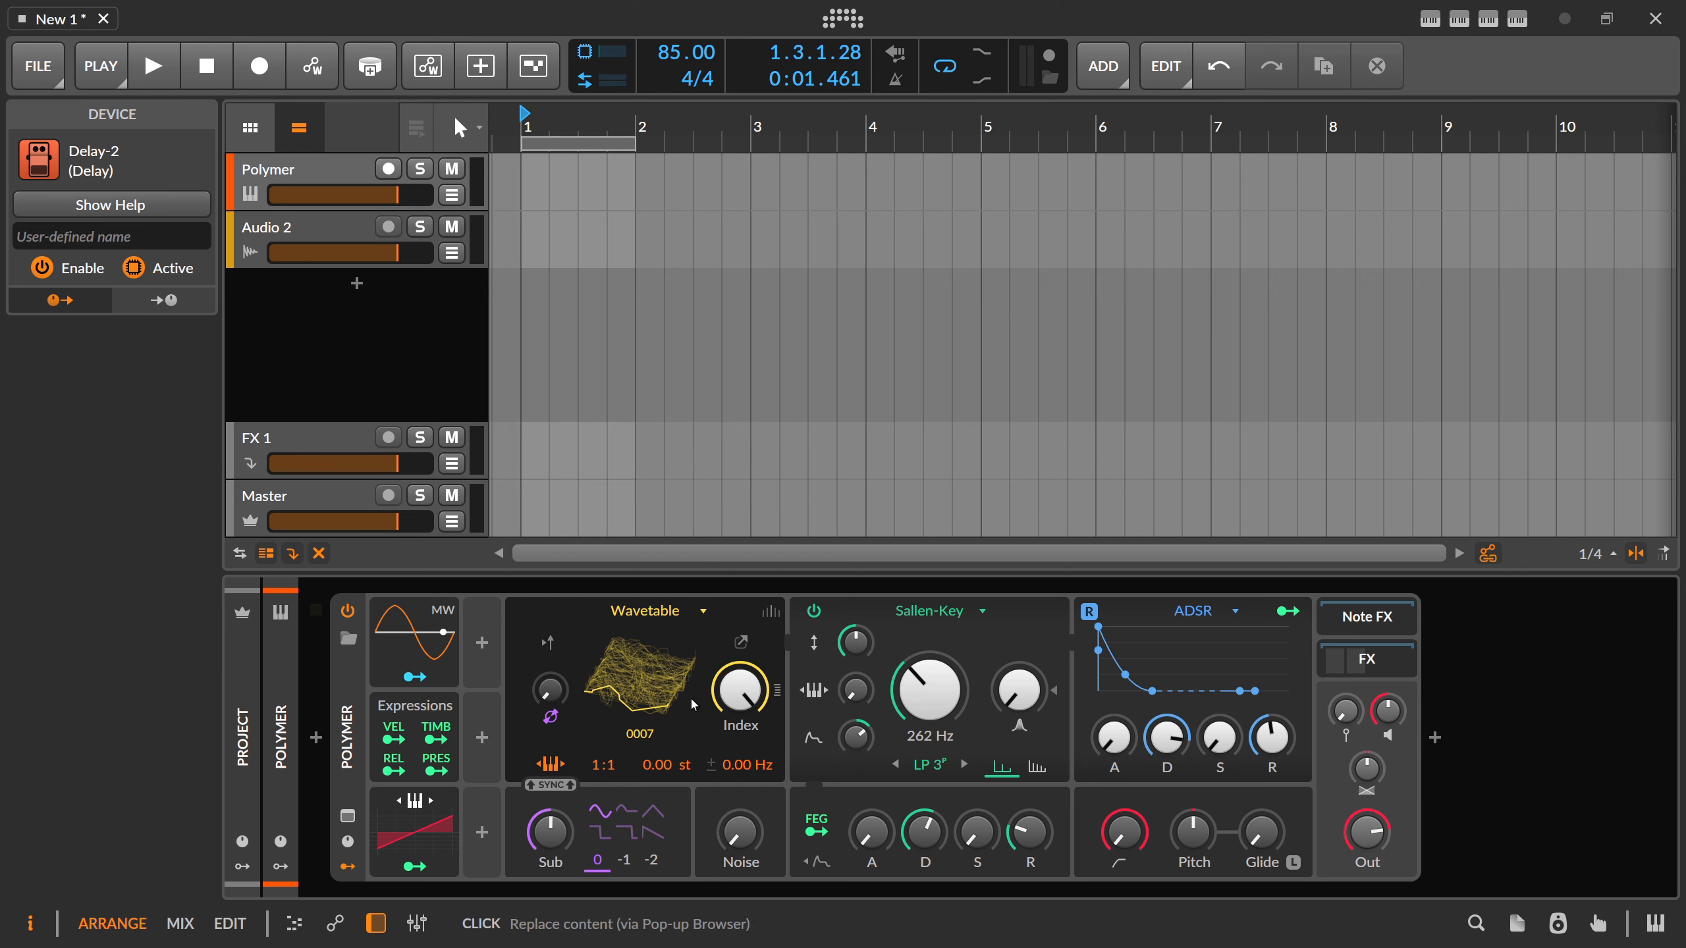
{"action": "left_click_drag", "start_coordinate": [745, 694], "coordinate": [744, 773]}
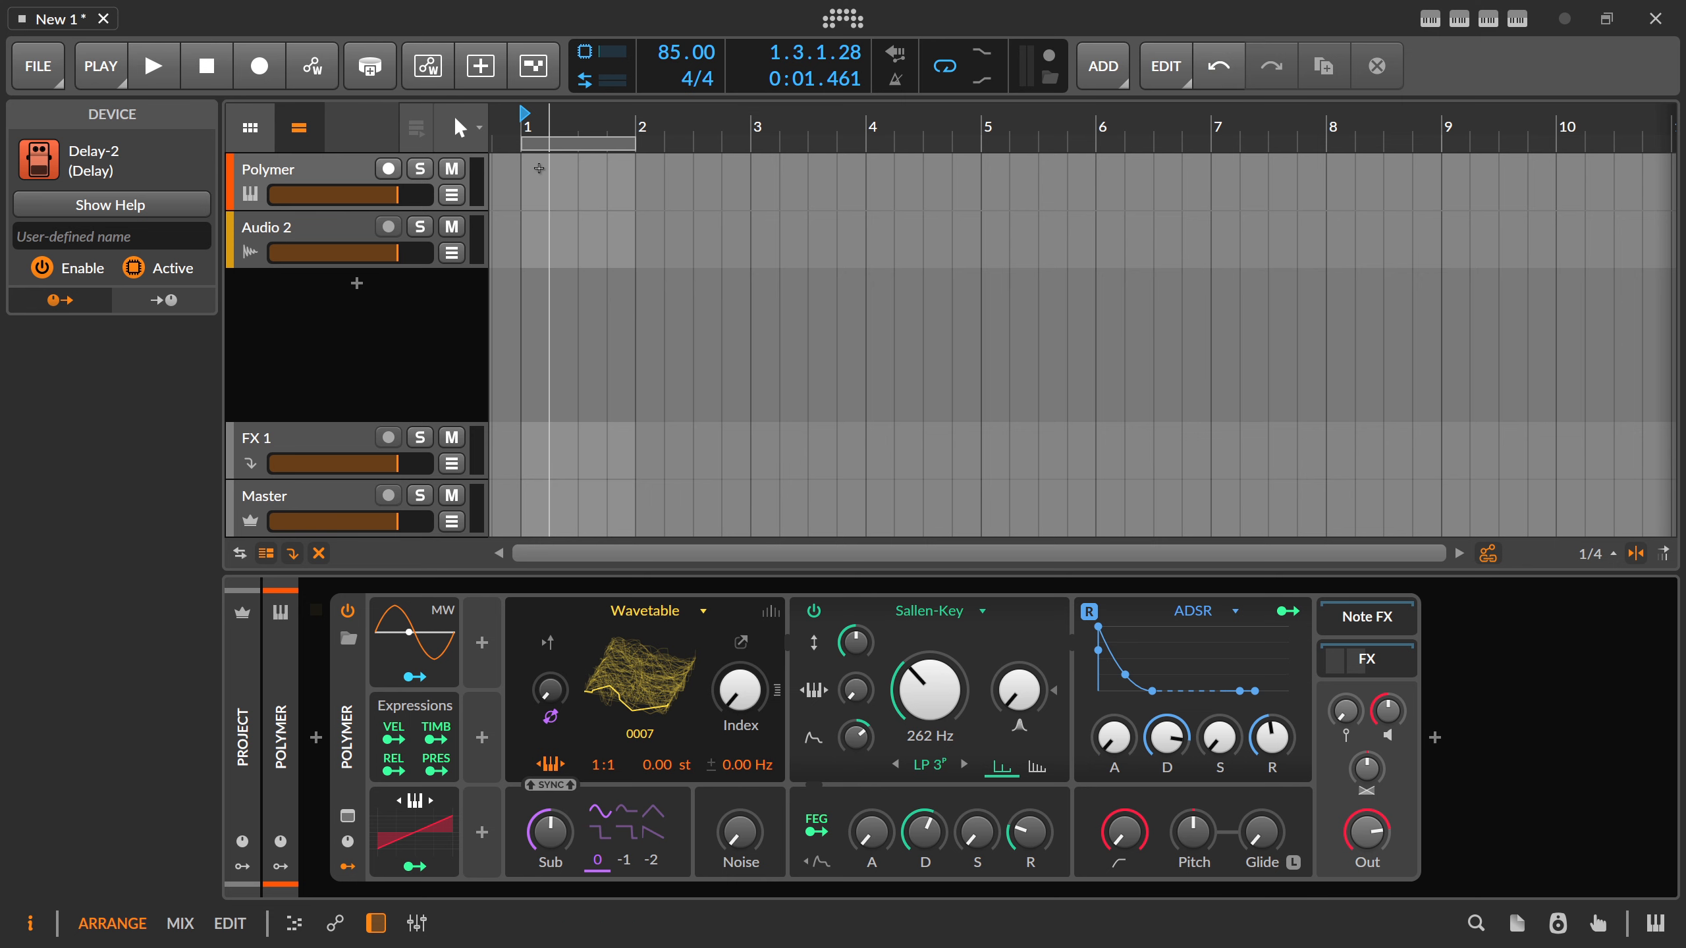
- Create an empty one-bar clip at bar 1 on the Polymer track and open it in the note editor
{"action": "double_click", "coordinate": [539, 169]}
{"action": "mouse_move", "coordinate": [520, 132]}
{"action": "left_mouse_down"}
{"action": "mouse_move", "coordinate": [562, 134]}
{"action": "mouse_move", "coordinate": [580, 107]}
{"action": "left_mouse_up"}
{"action": "double_click", "coordinate": [560, 169]}
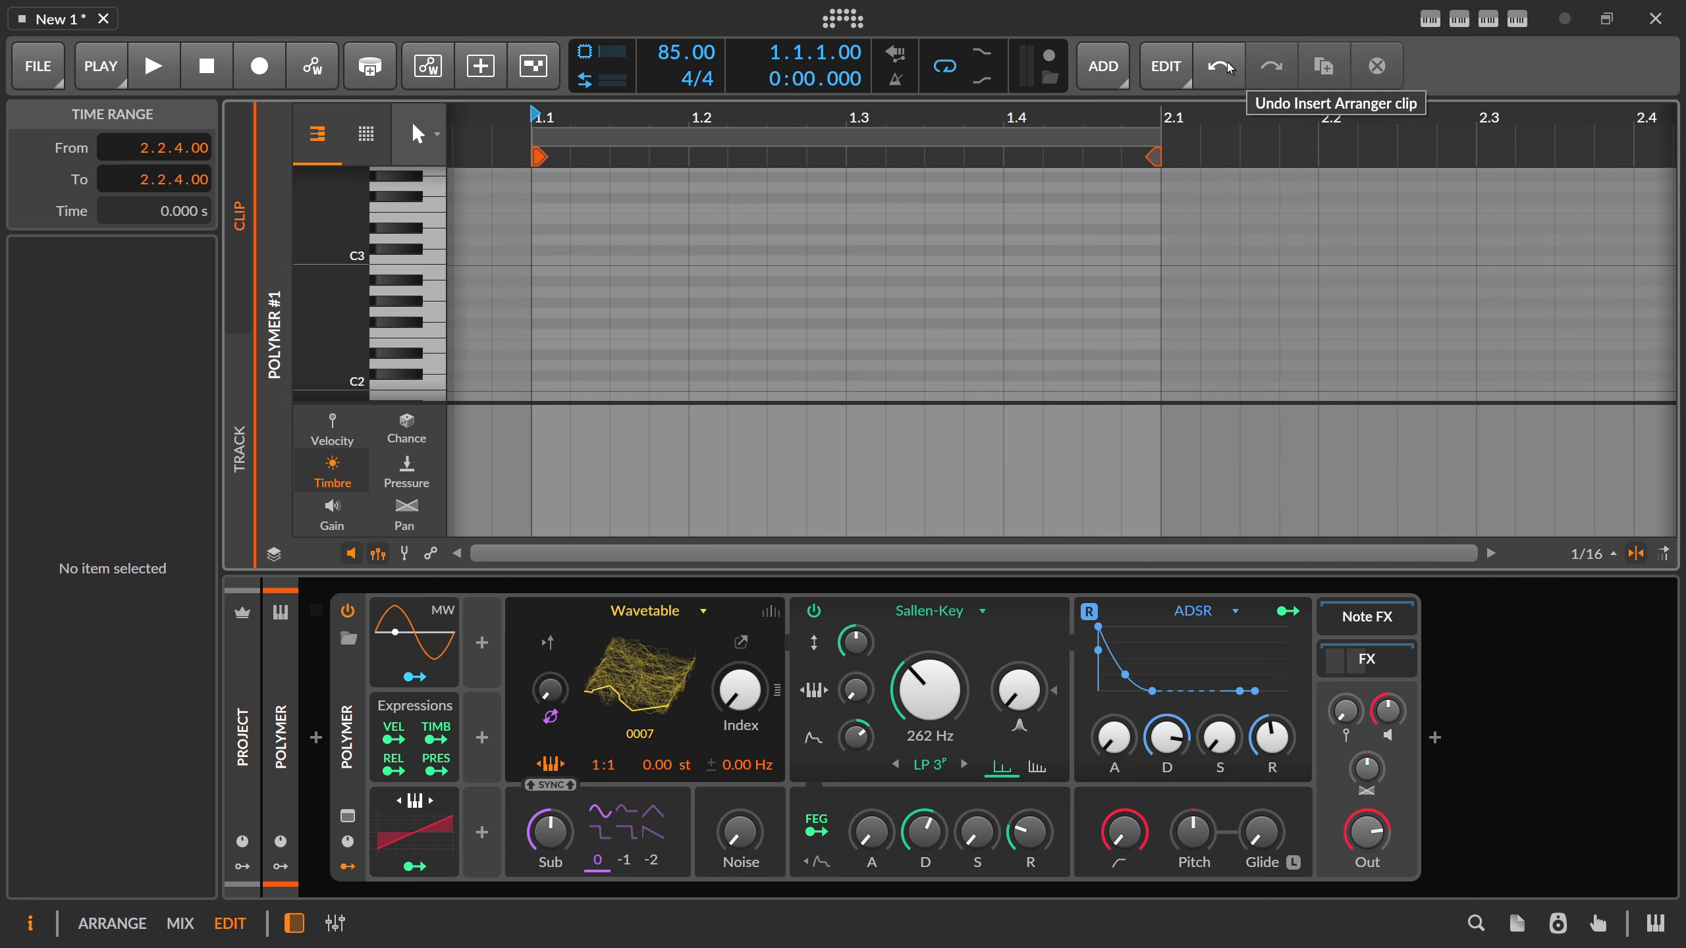
{"action": "left_click", "coordinate": [1430, 18]}
{"action": "left_click", "coordinate": [1317, 60]}
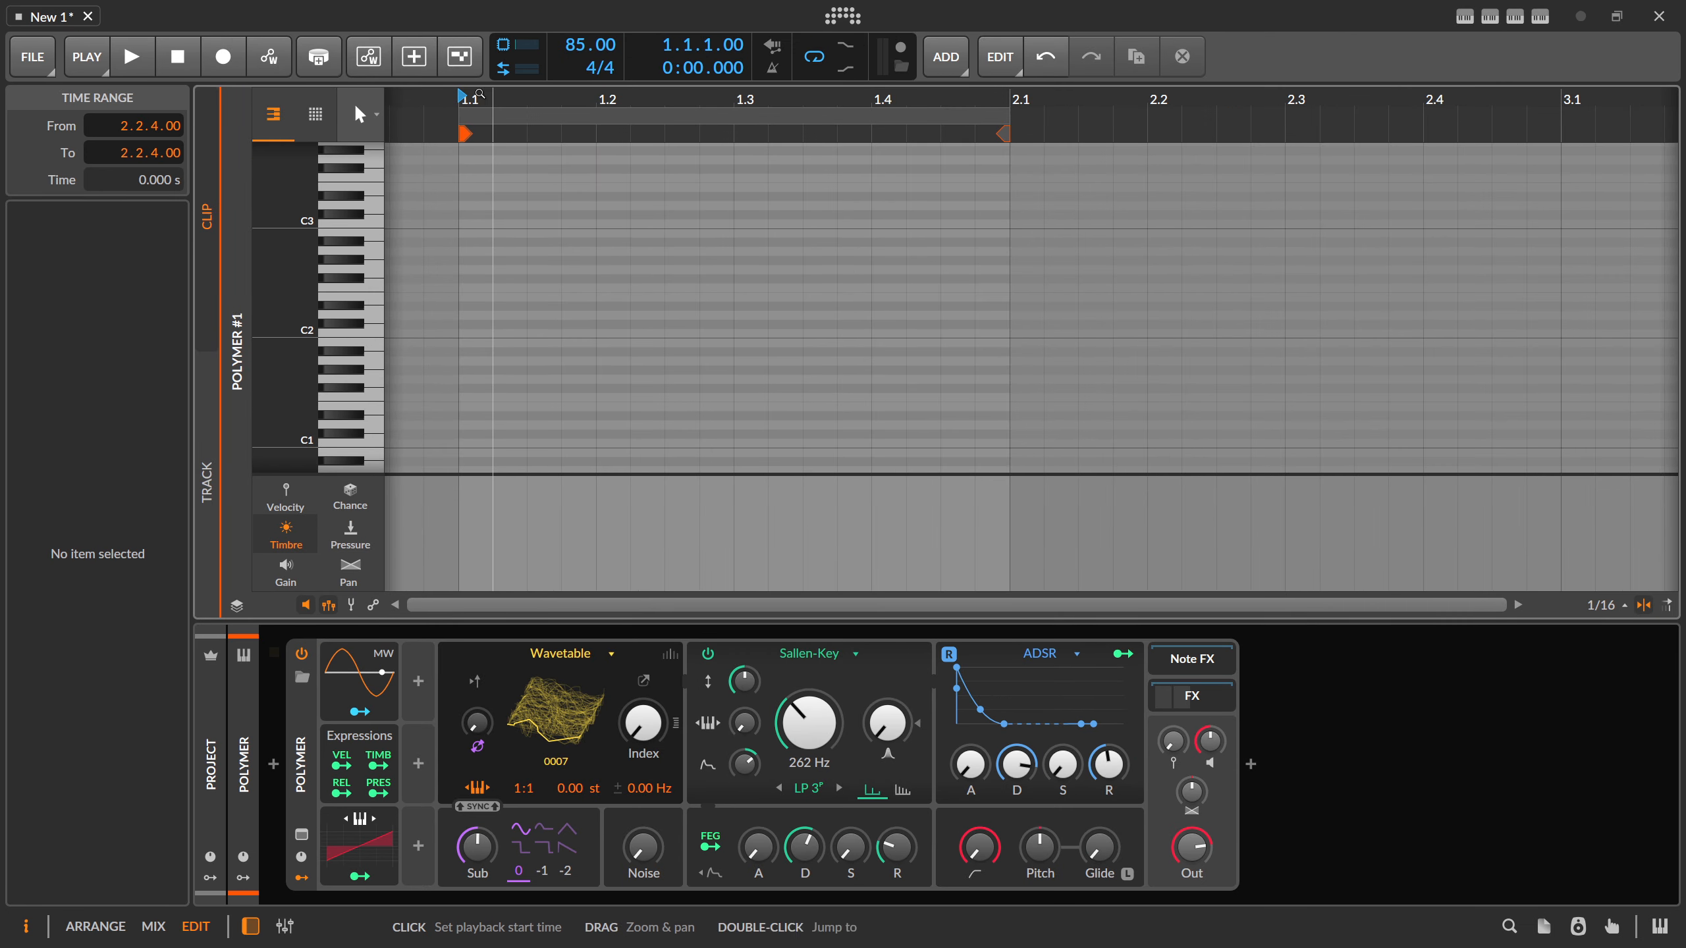
- Generate a new one-bar D# Natural Minor sequence in the clip with Melody Maker
{"action": "left_click", "coordinate": [1540, 15]}
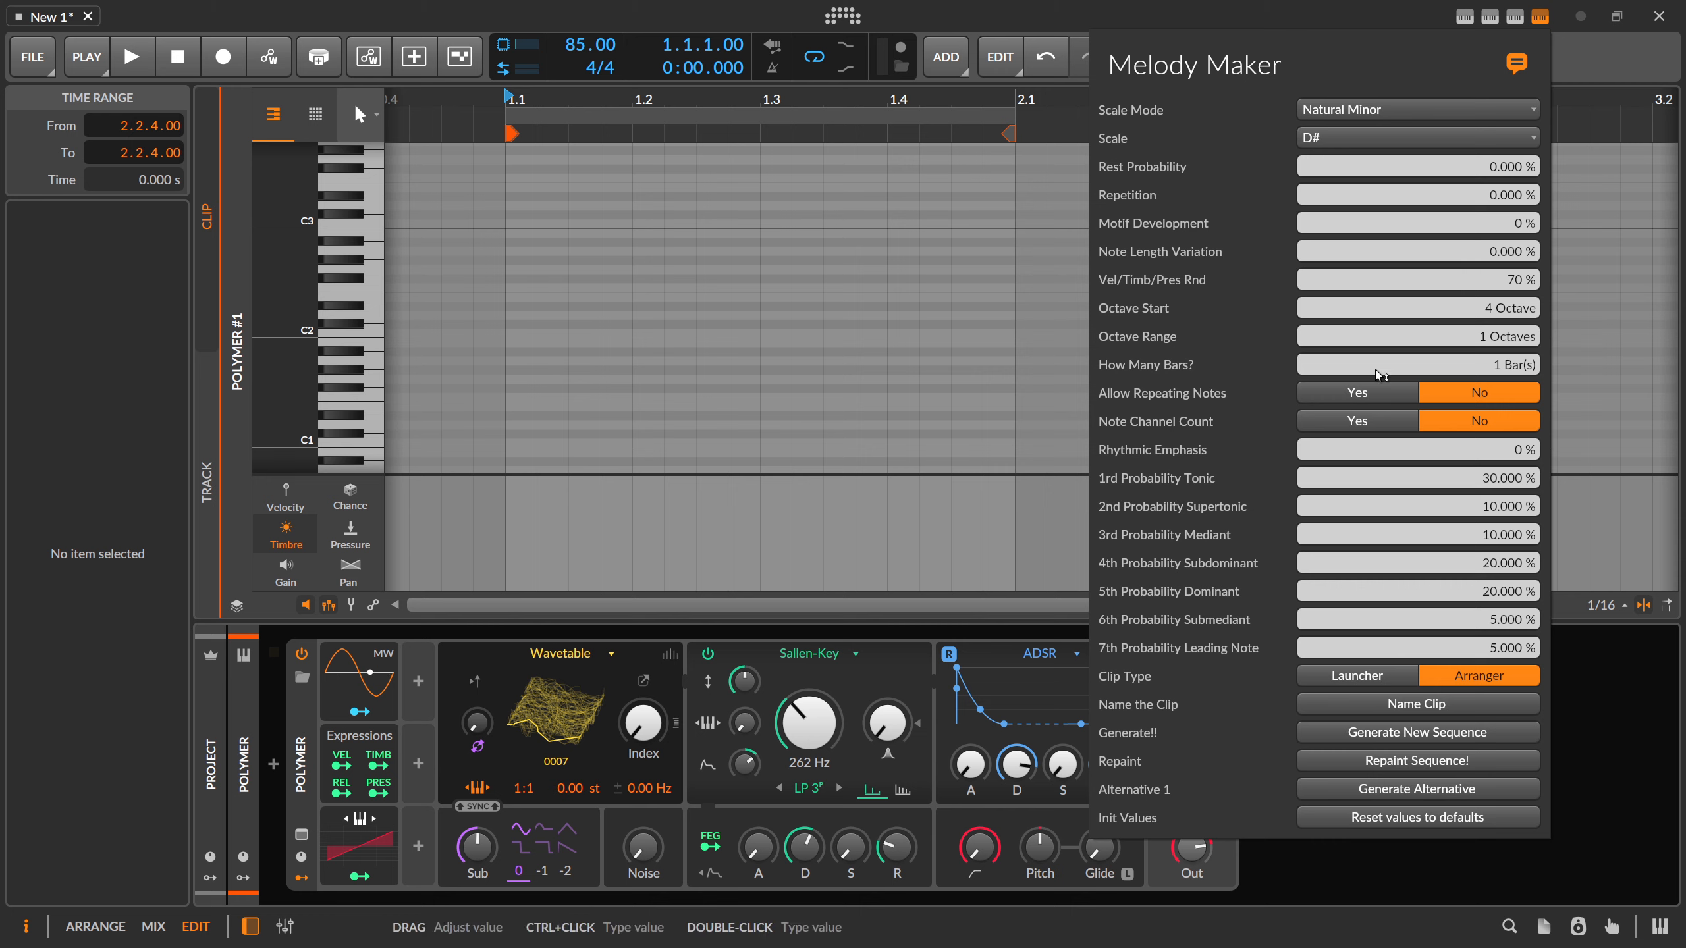
{"action": "left_click", "coordinate": [1417, 733]}
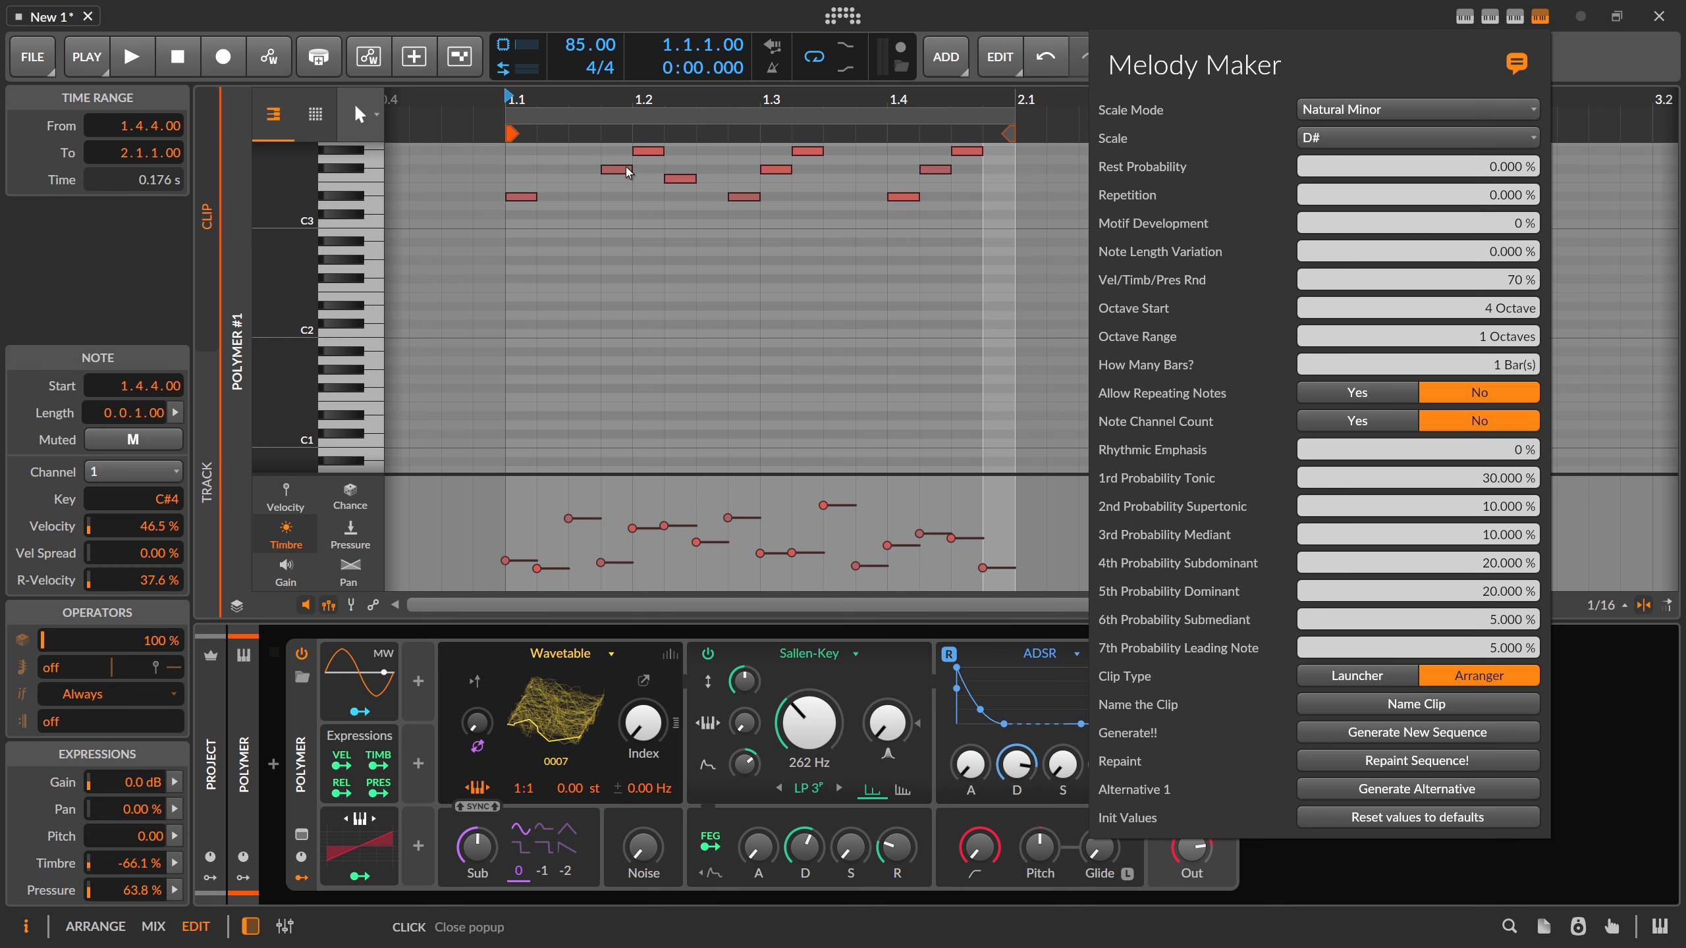
{"action": "left_click", "coordinate": [620, 244]}
{"action": "scroll", "coordinate": [520, 256], "scroll_direction": "up", "scroll_amount": 5}
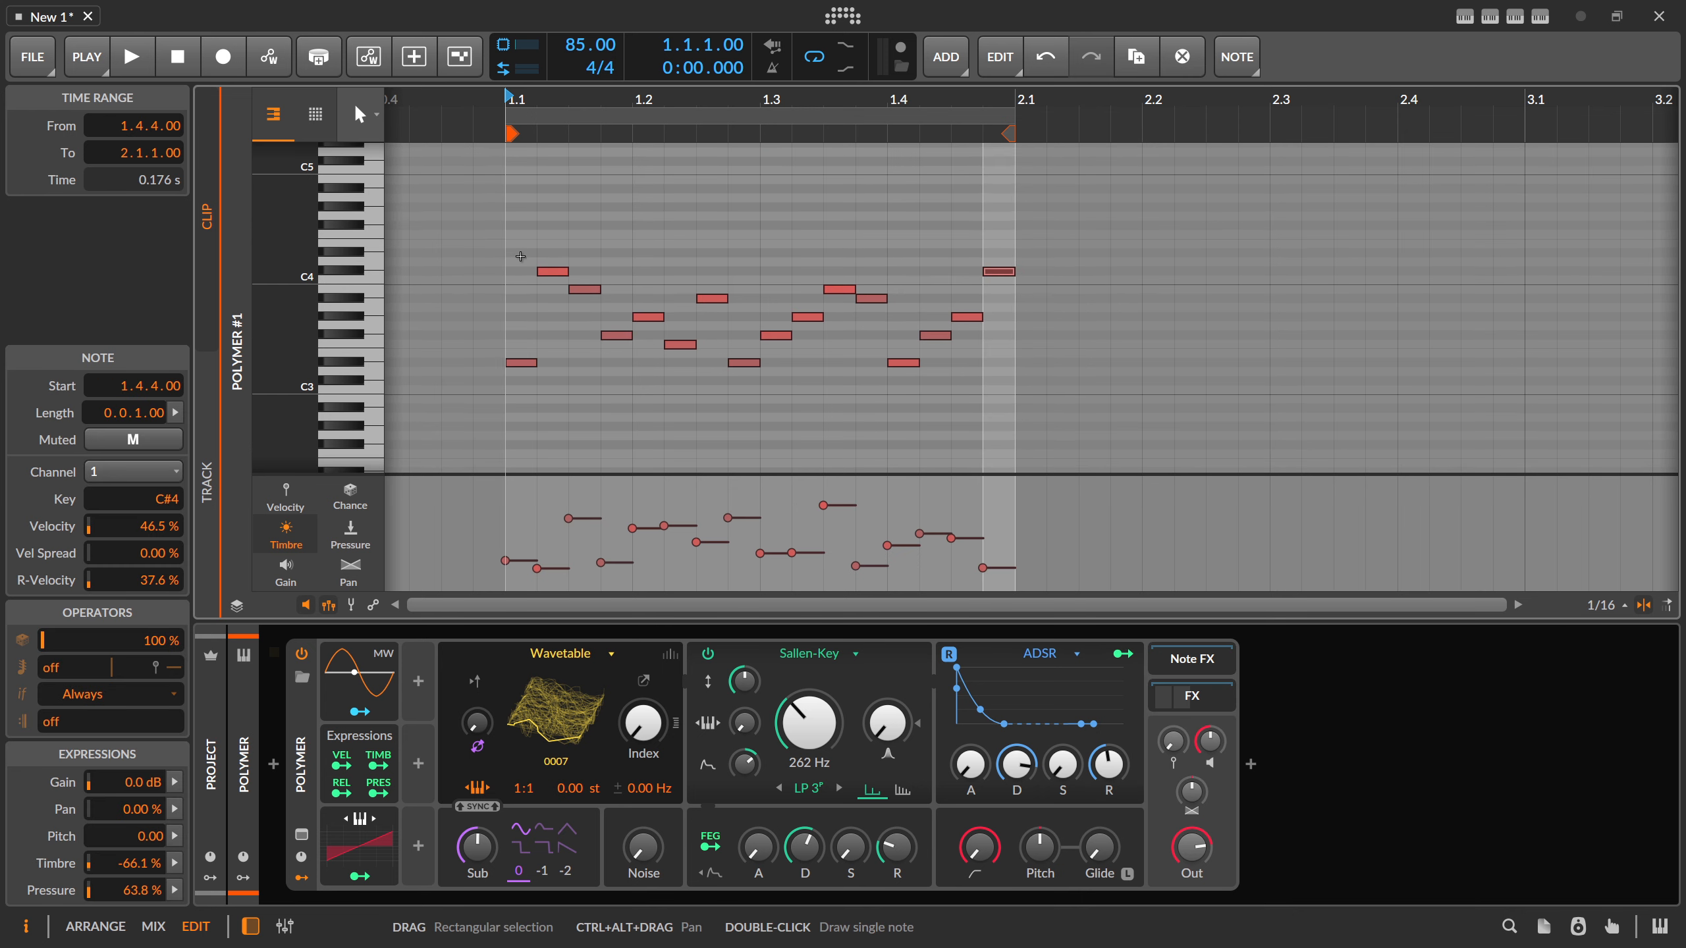
- Play the melody from the clip start while switching the Sallen-Key filter to LP 2 and setting the cutoff modulation amount to 32.34 st
{"action": "left_click", "coordinate": [520, 256]}
{"action": "key", "text": "space"}
{"action": "left_click_drag", "start_coordinate": [595, 99], "coordinate": [521, 100]}
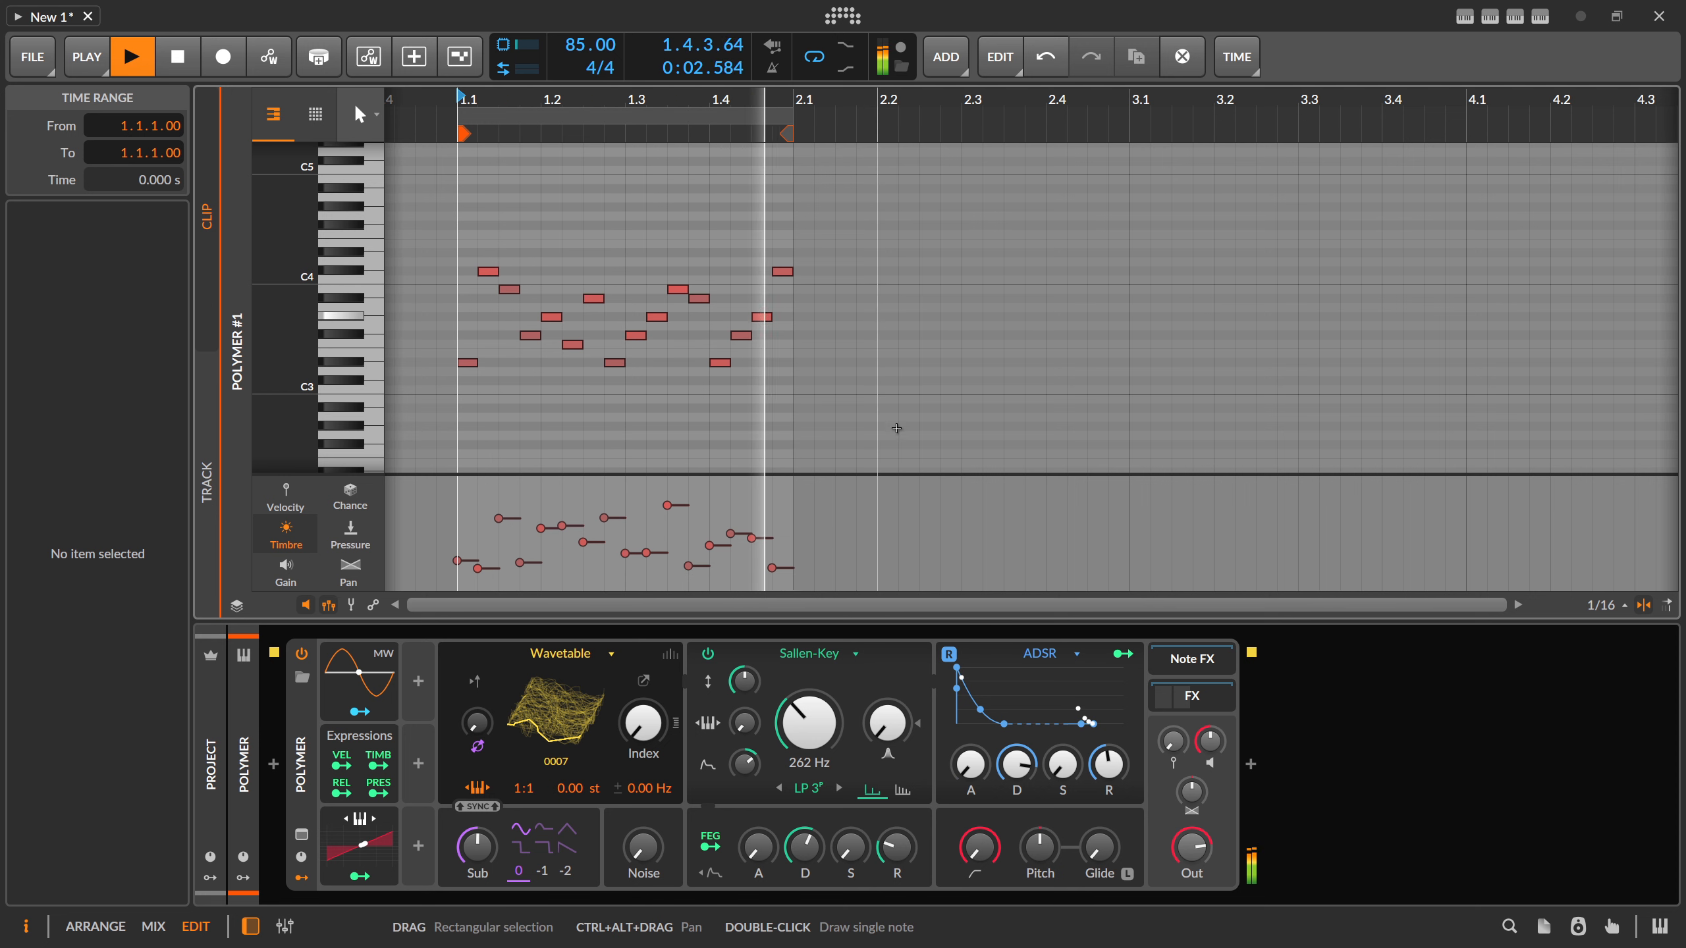
{"action": "left_click", "coordinate": [779, 788]}
{"action": "left_click_drag", "start_coordinate": [744, 764], "coordinate": [744, 779]}
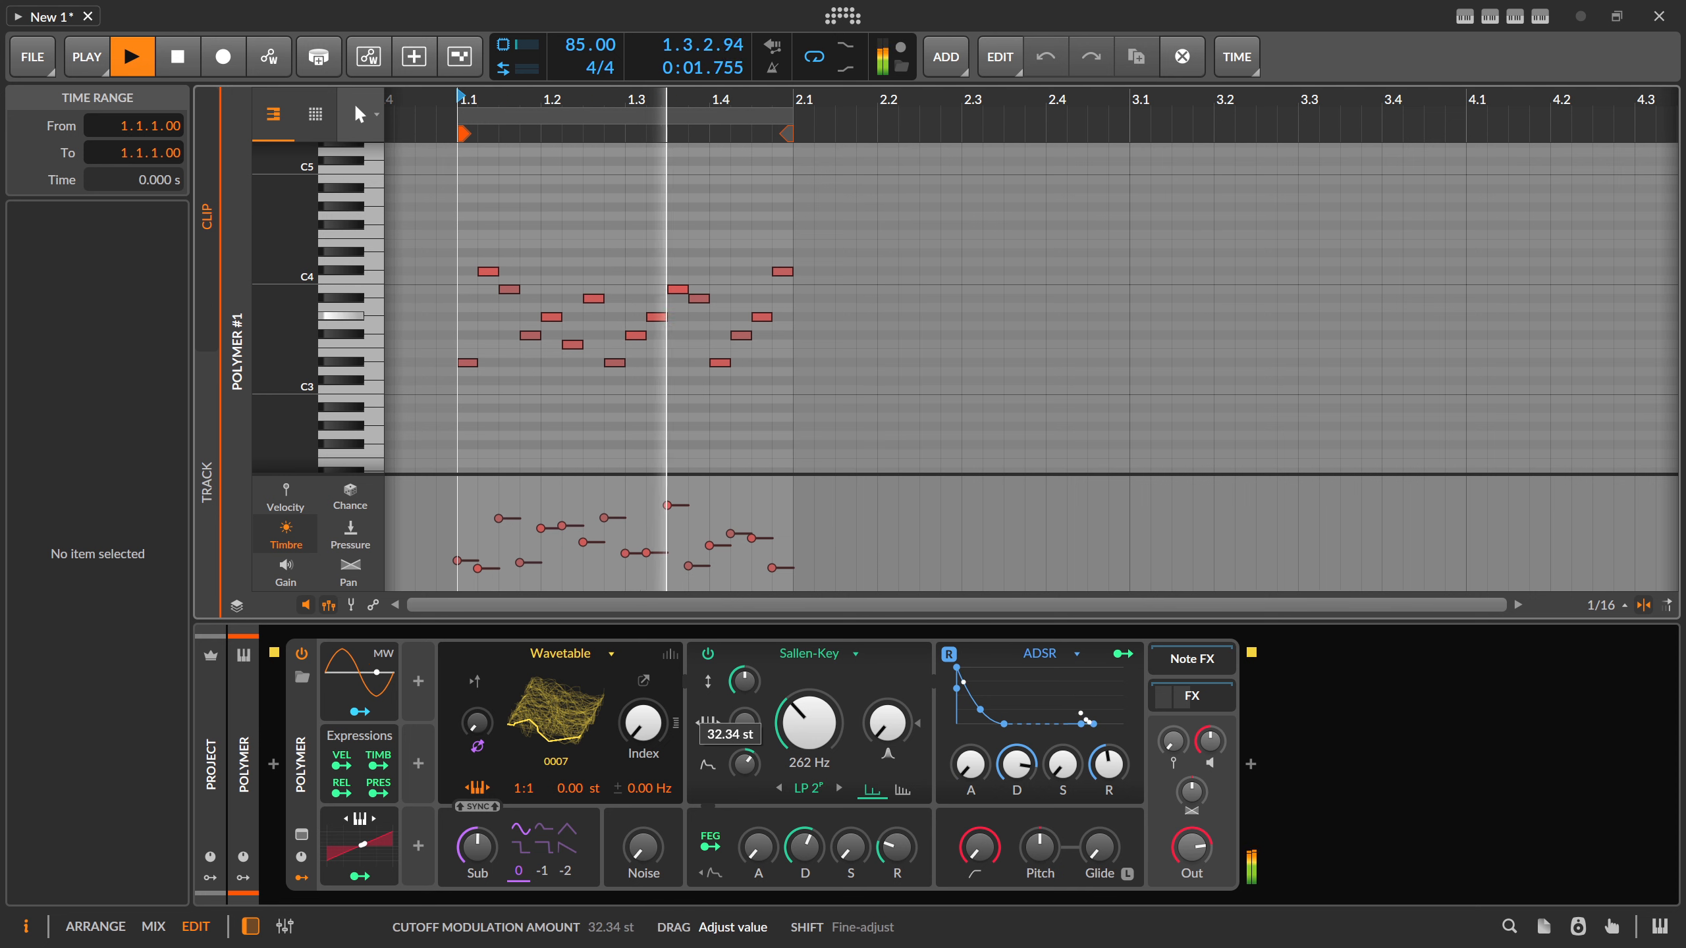
{"action": "key", "text": "space"}
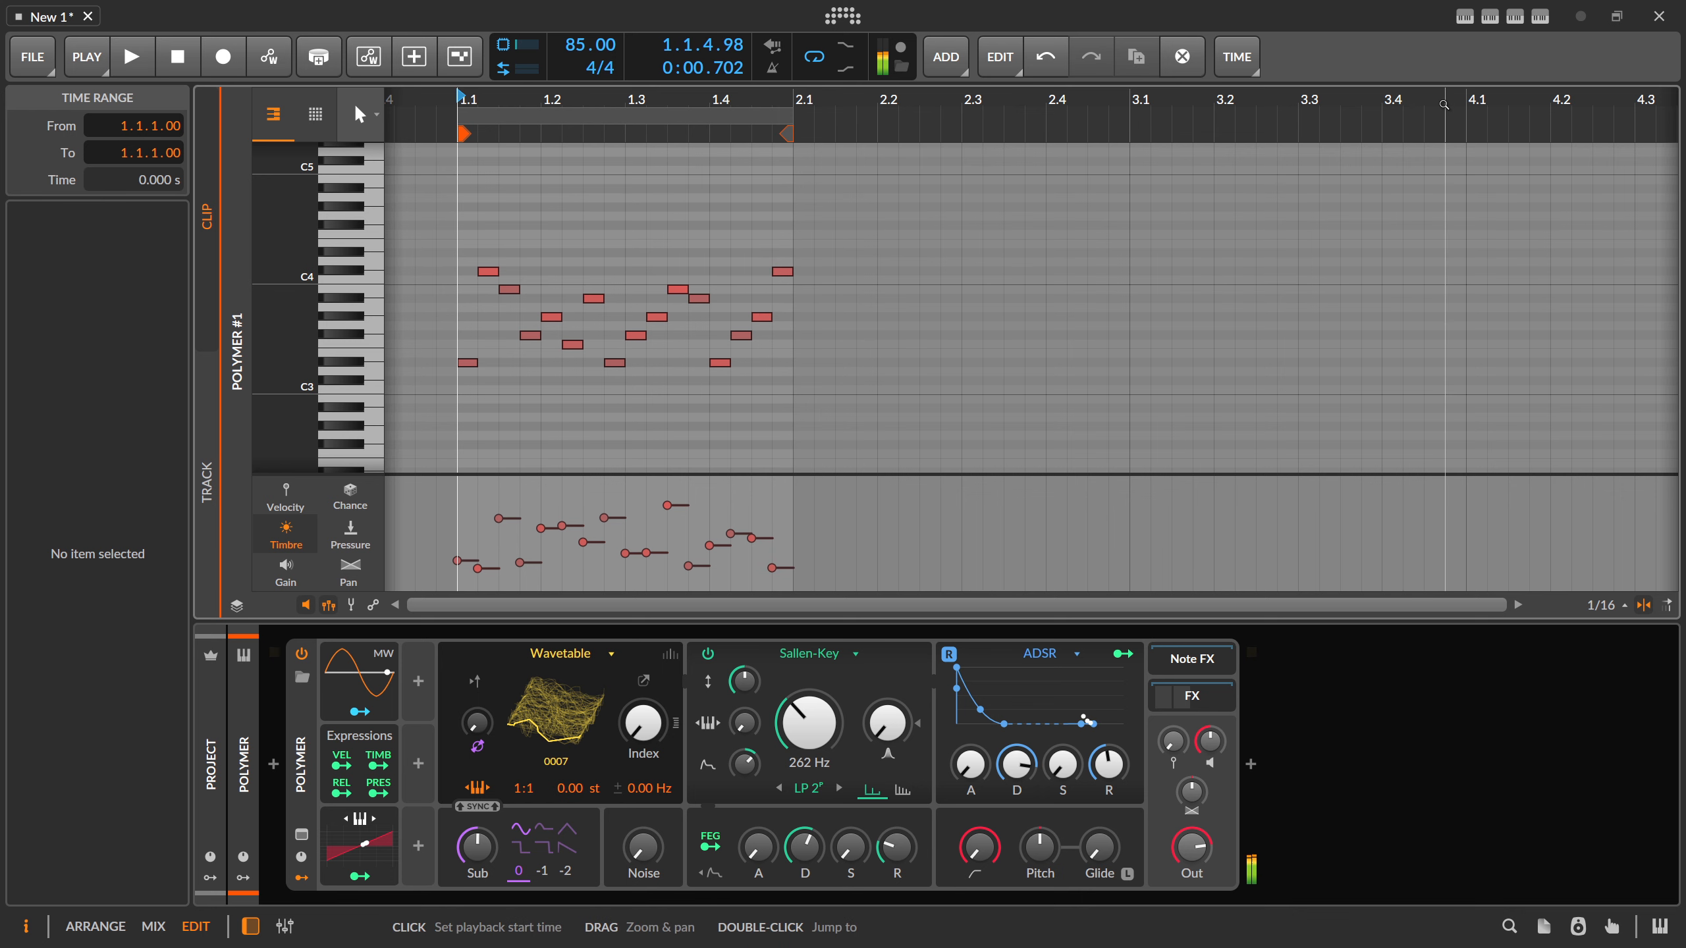
- Examine the generated notes' timbre, pressure and velocity values one after another
{"action": "left_click", "coordinate": [1539, 18]}
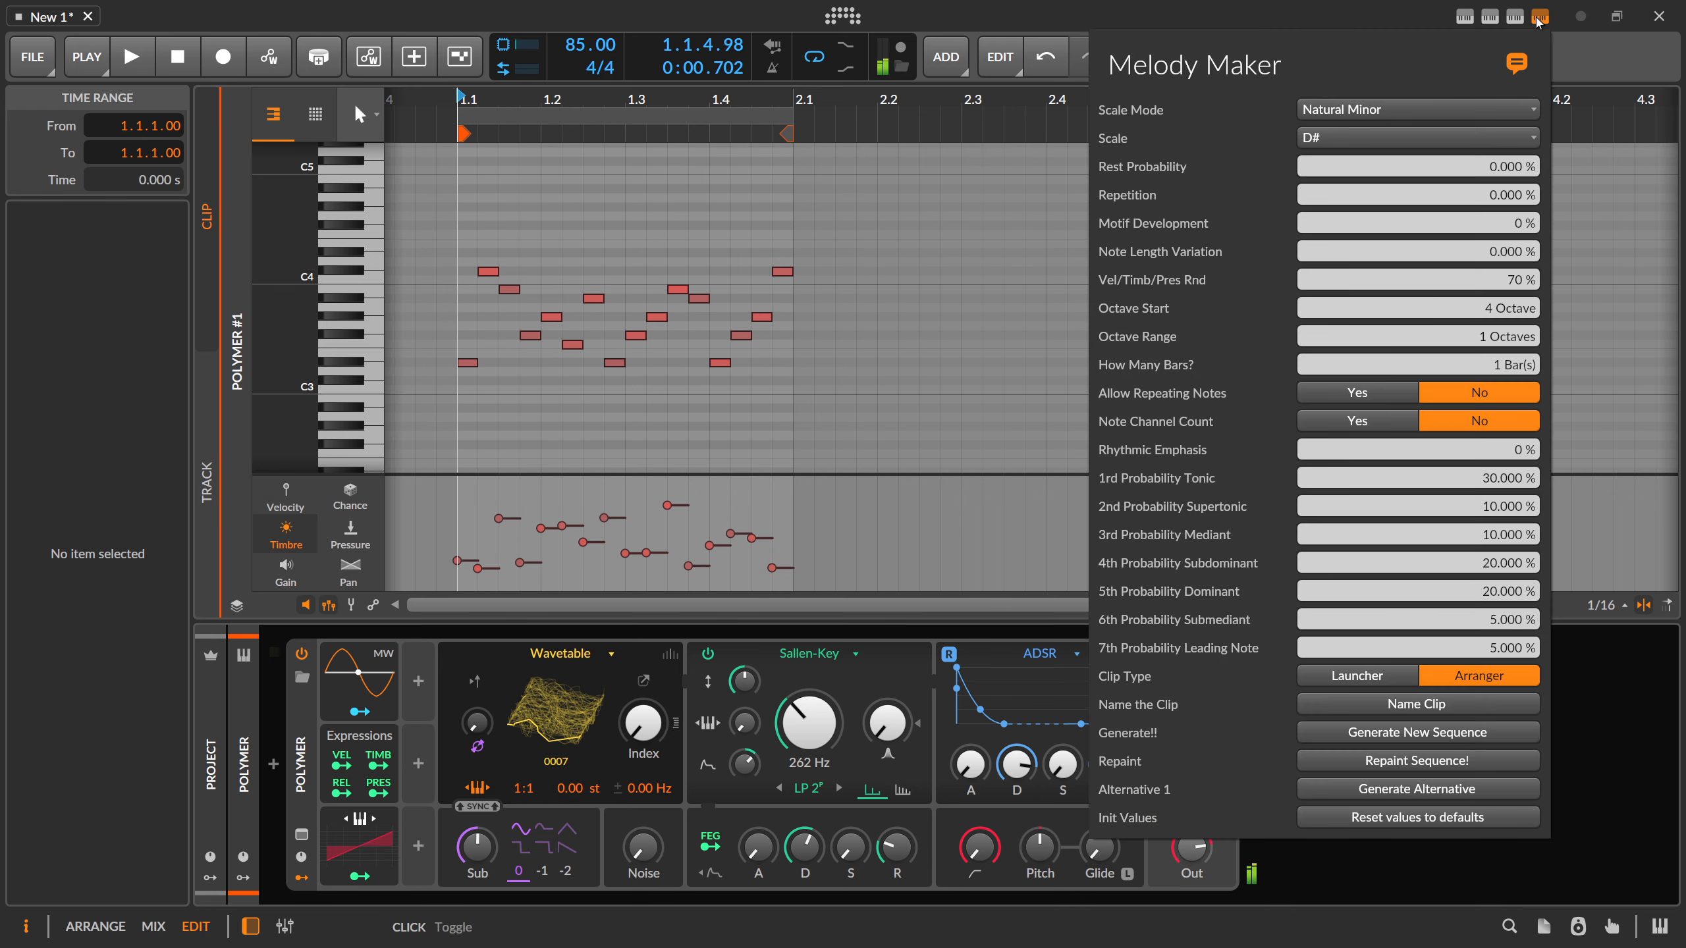
{"action": "left_click", "coordinate": [519, 521]}
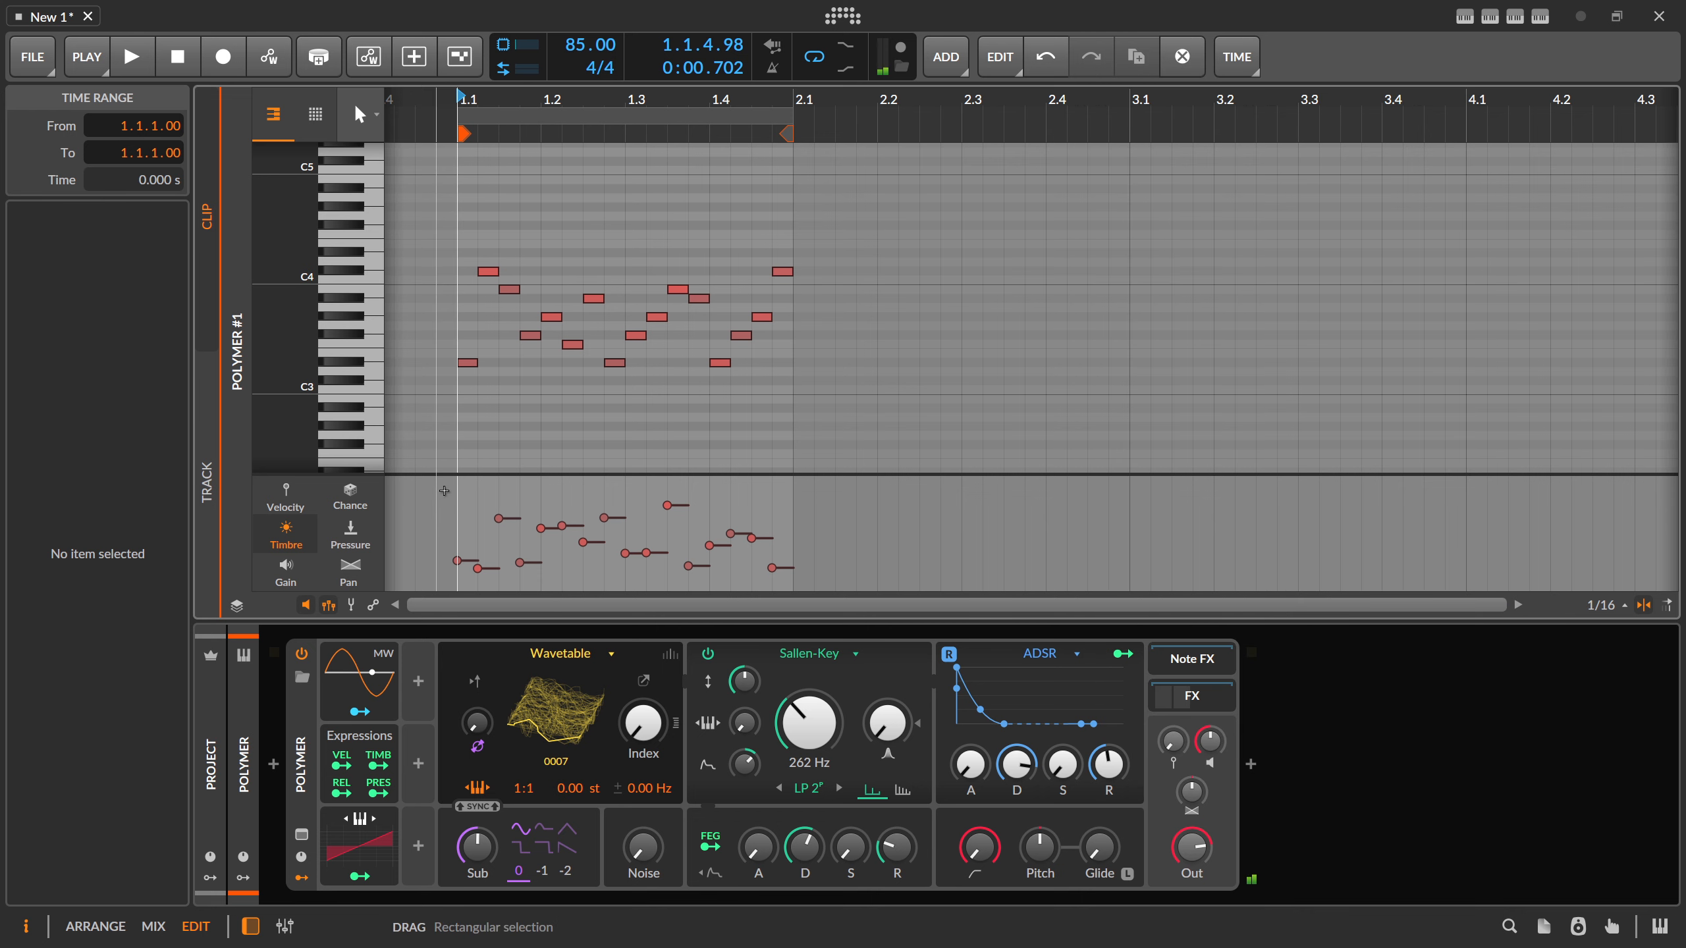
{"action": "left_click_drag", "start_coordinate": [444, 491], "coordinate": [794, 601]}
{"action": "left_click", "coordinate": [369, 551]}
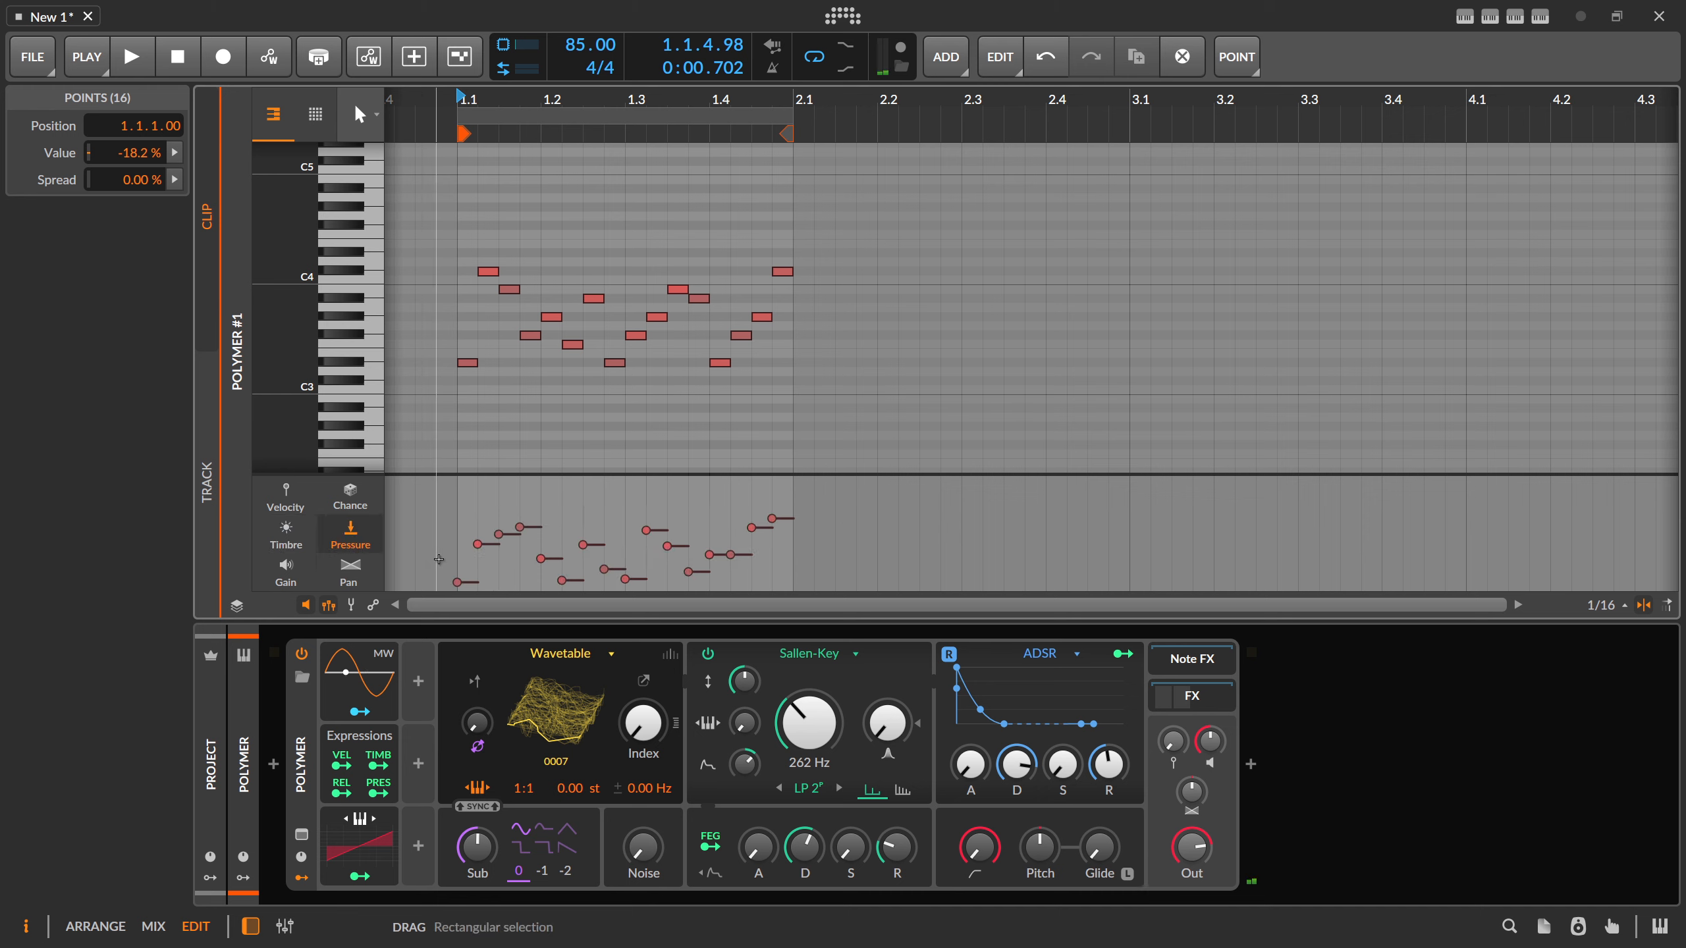
{"action": "left_click_drag", "start_coordinate": [457, 498], "coordinate": [832, 617]}
{"action": "left_click", "coordinate": [294, 499]}
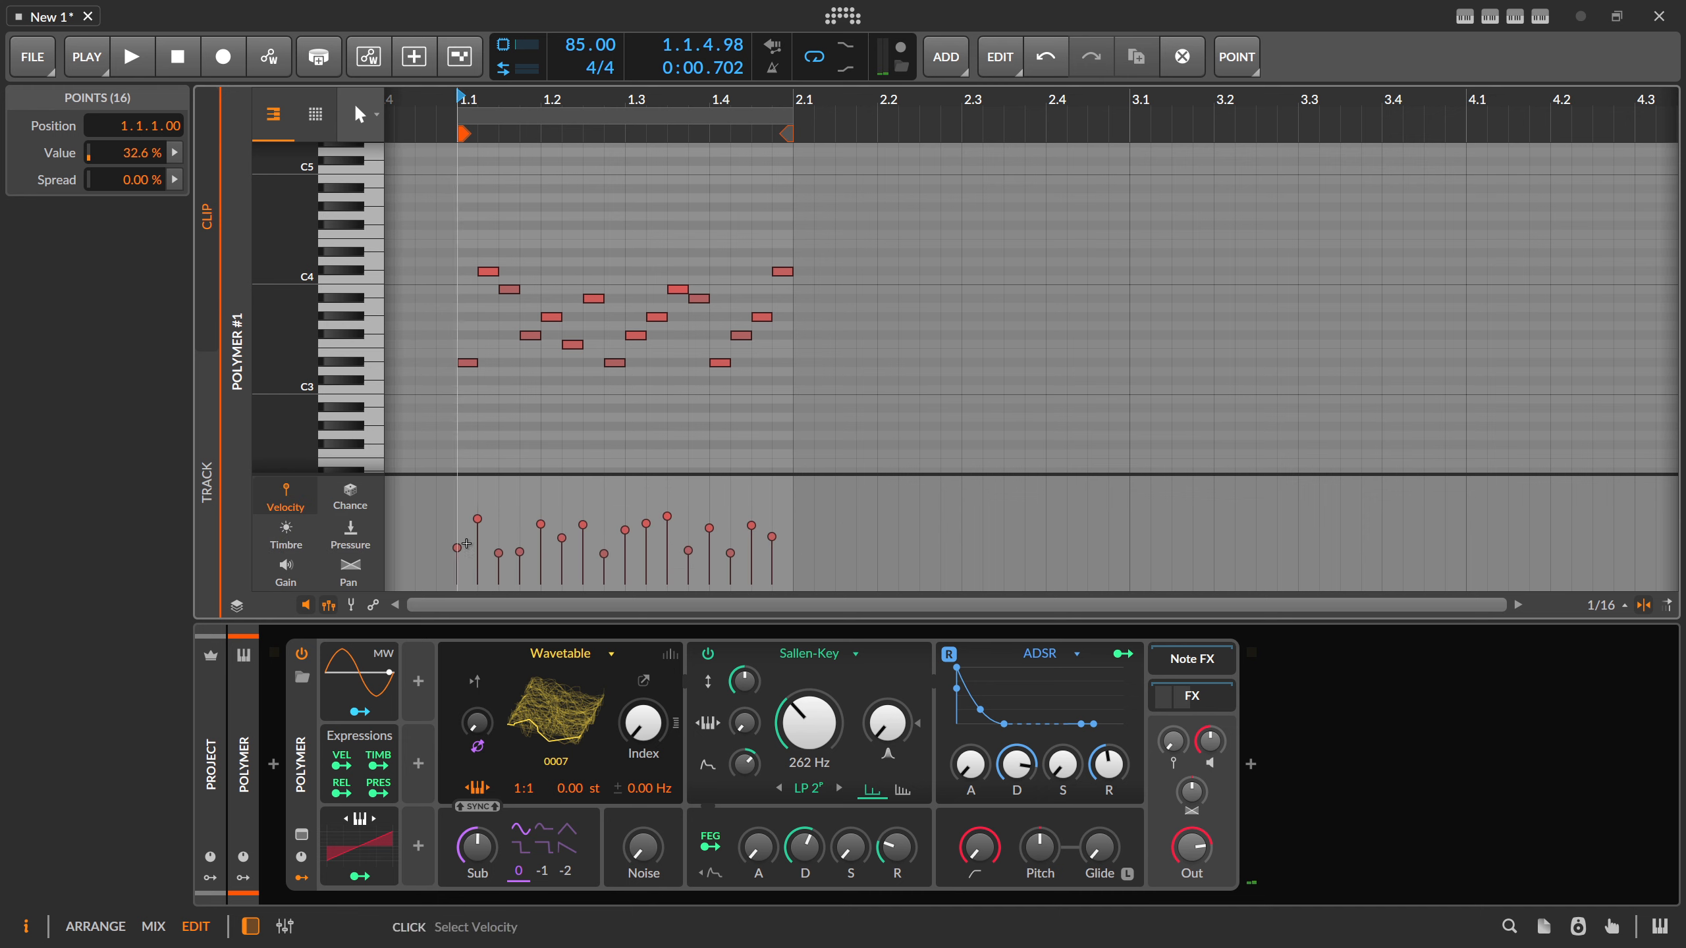
{"action": "left_click_drag", "start_coordinate": [450, 498], "coordinate": [871, 605]}
{"action": "left_click", "coordinate": [865, 565]}
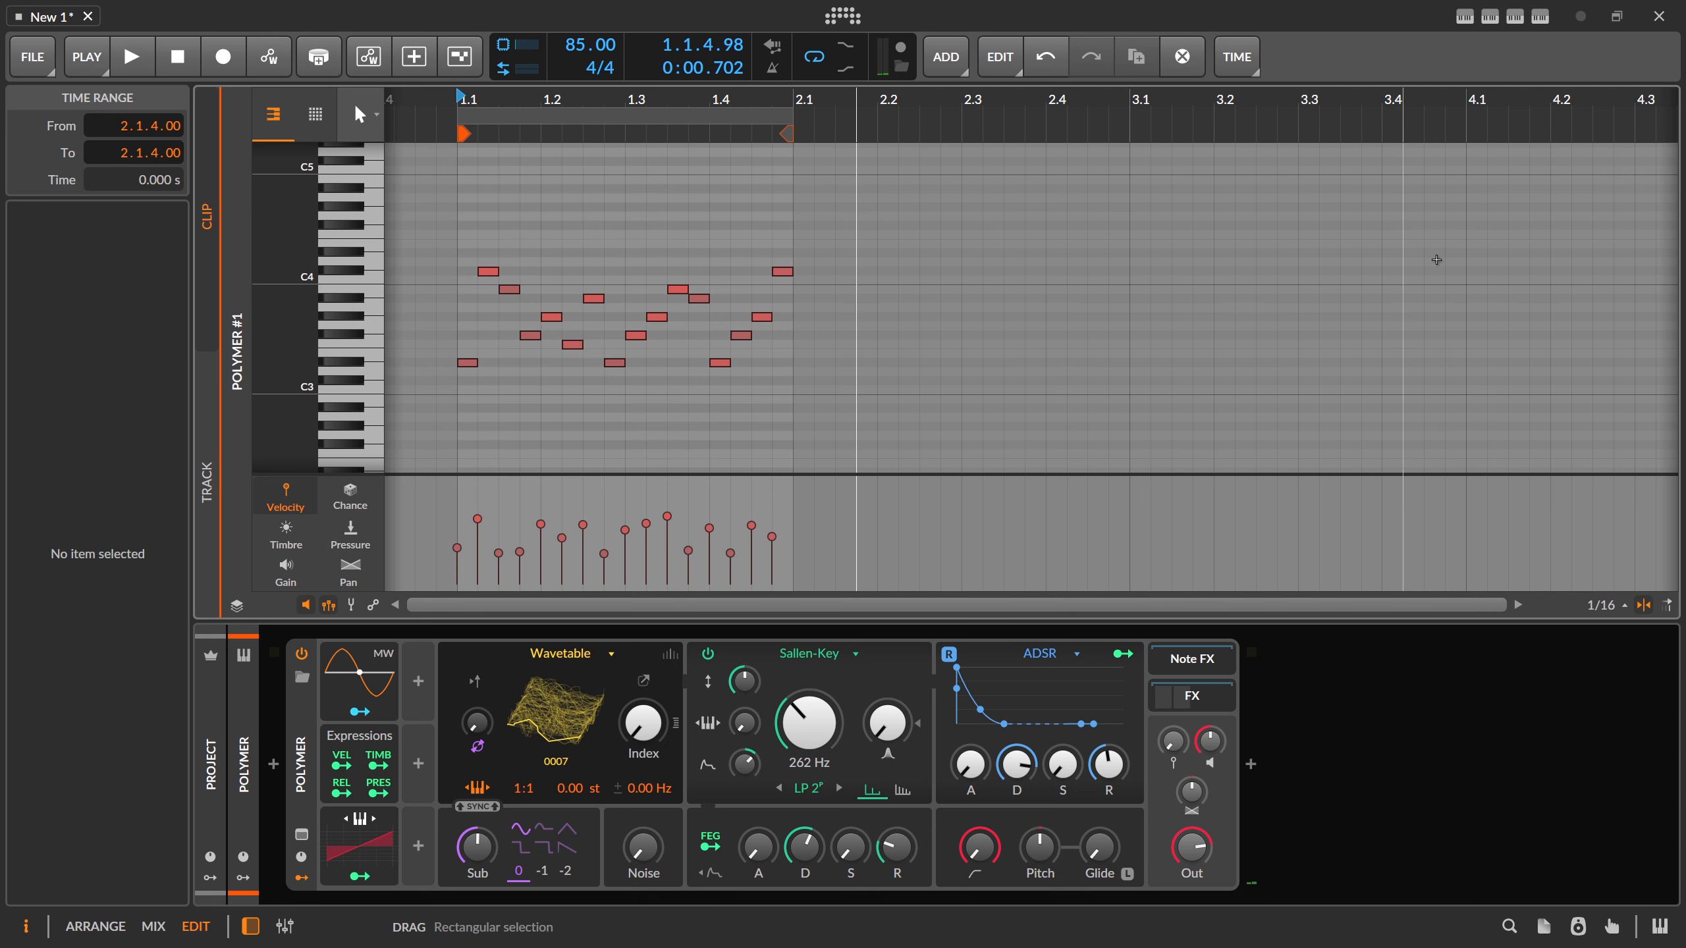
- Set Melody Maker's Vel/Timb/Pres Rnd to 0 %, generate a new sequence and check its velocity, timbre and pressure values
{"action": "left_click", "coordinate": [1541, 19]}
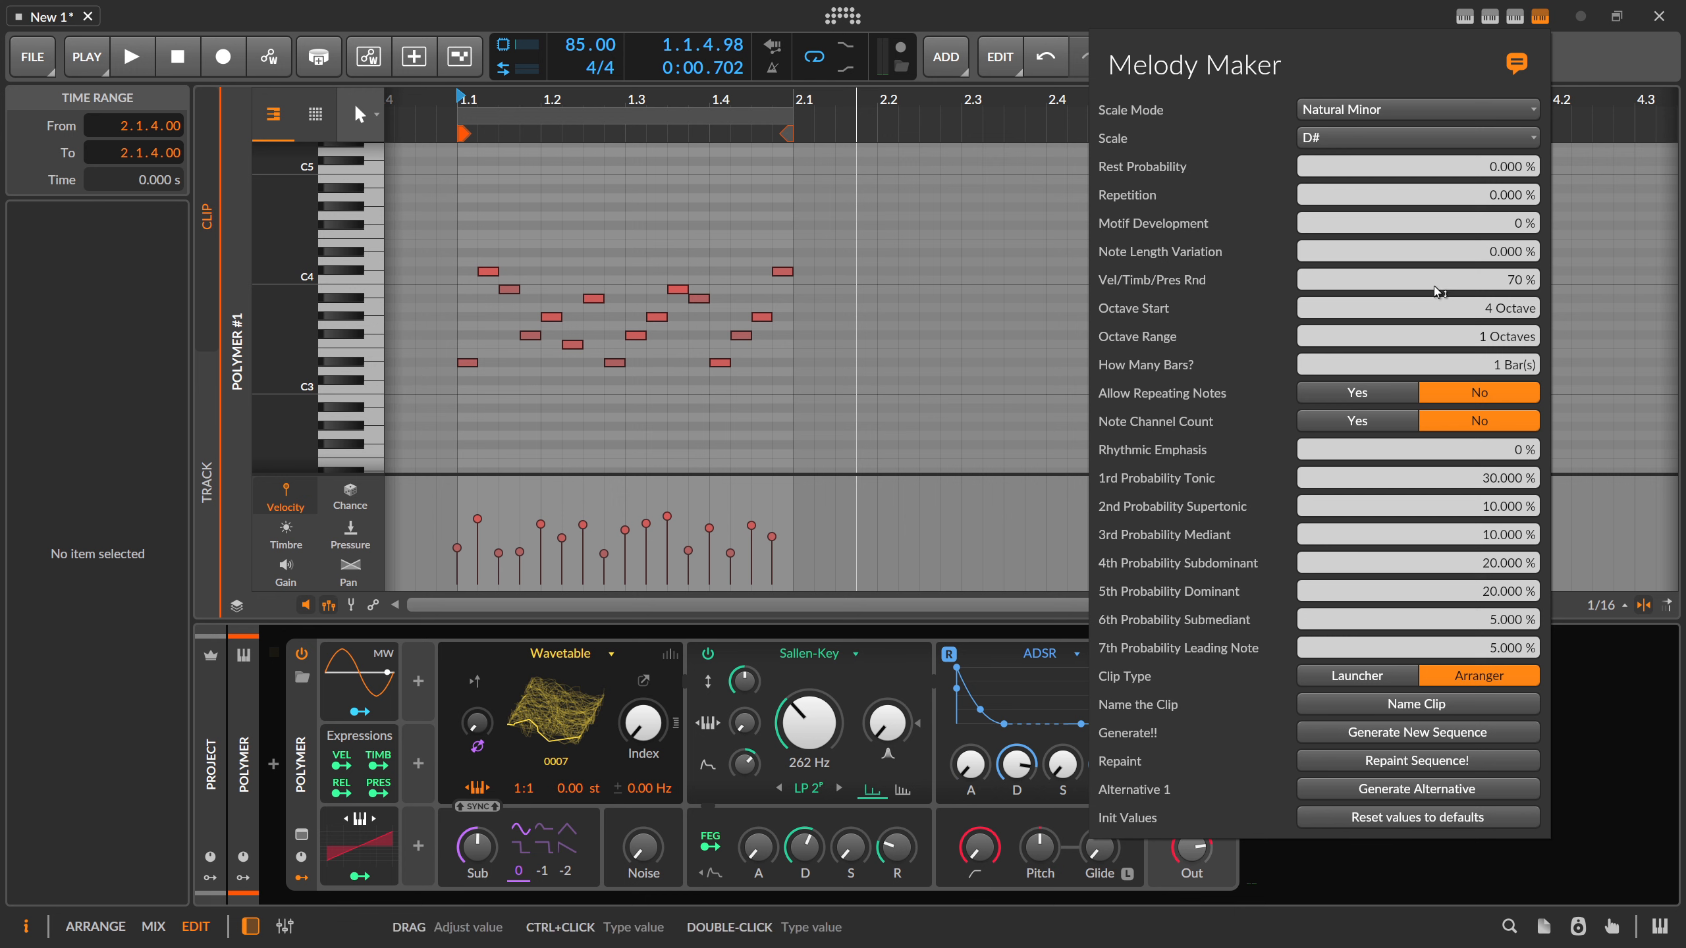
{"action": "left_click_drag", "start_coordinate": [1520, 286], "coordinate": [1523, 284]}
{"action": "key", "text": "space"}
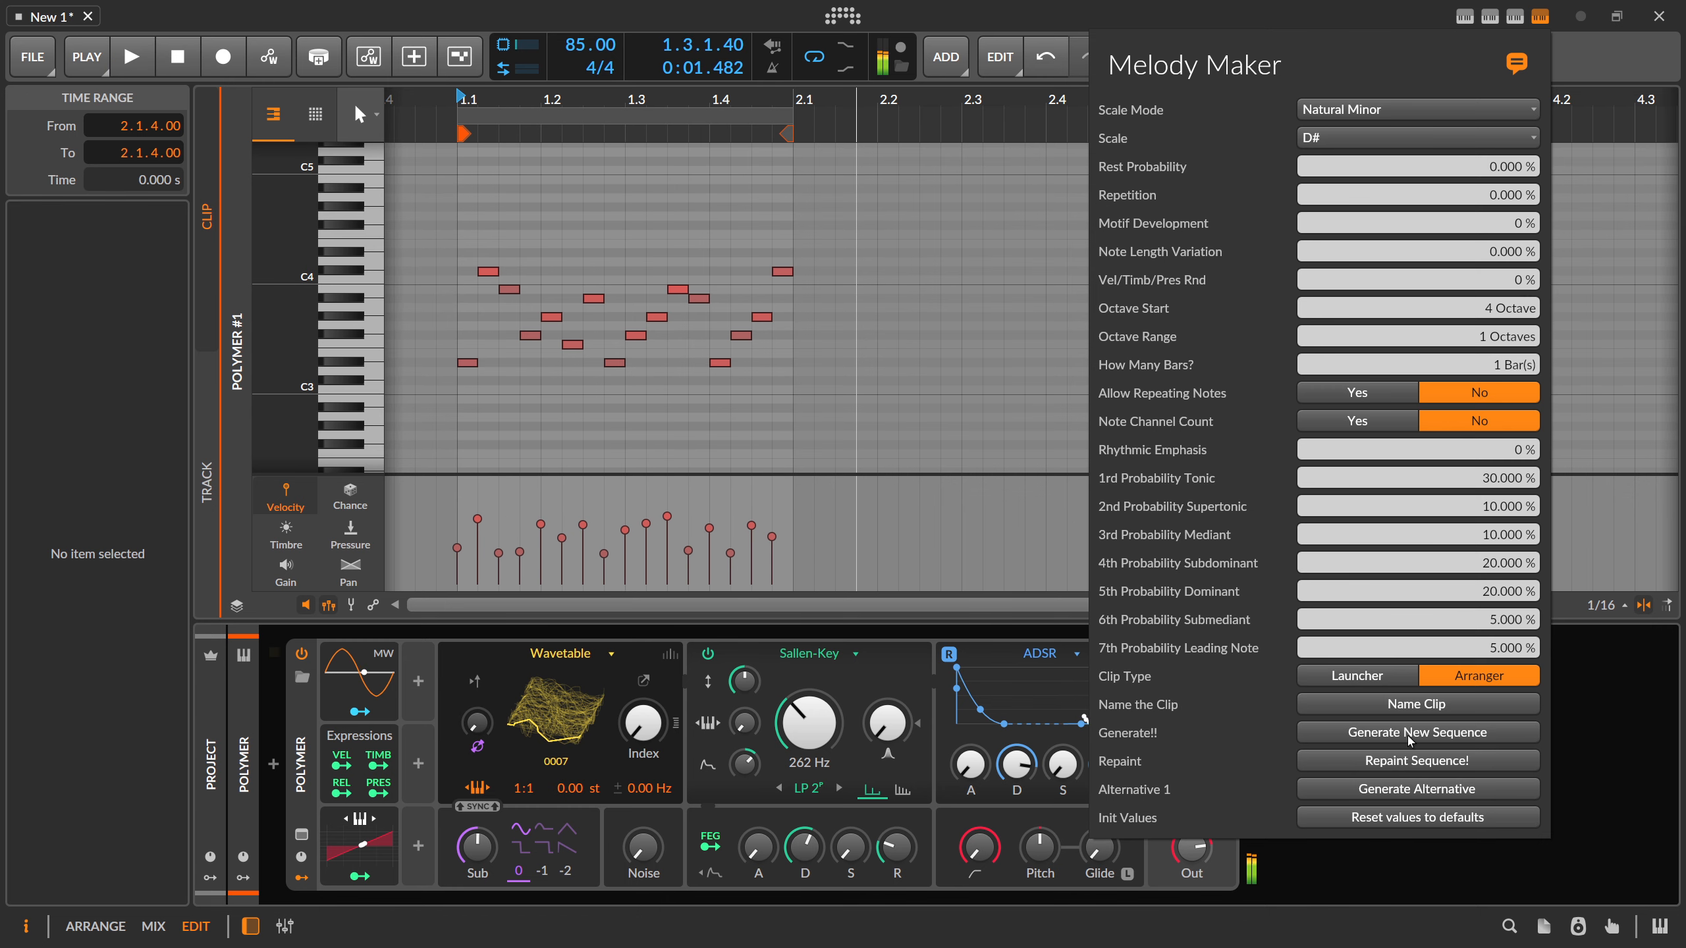
{"action": "left_click", "coordinate": [1410, 735]}
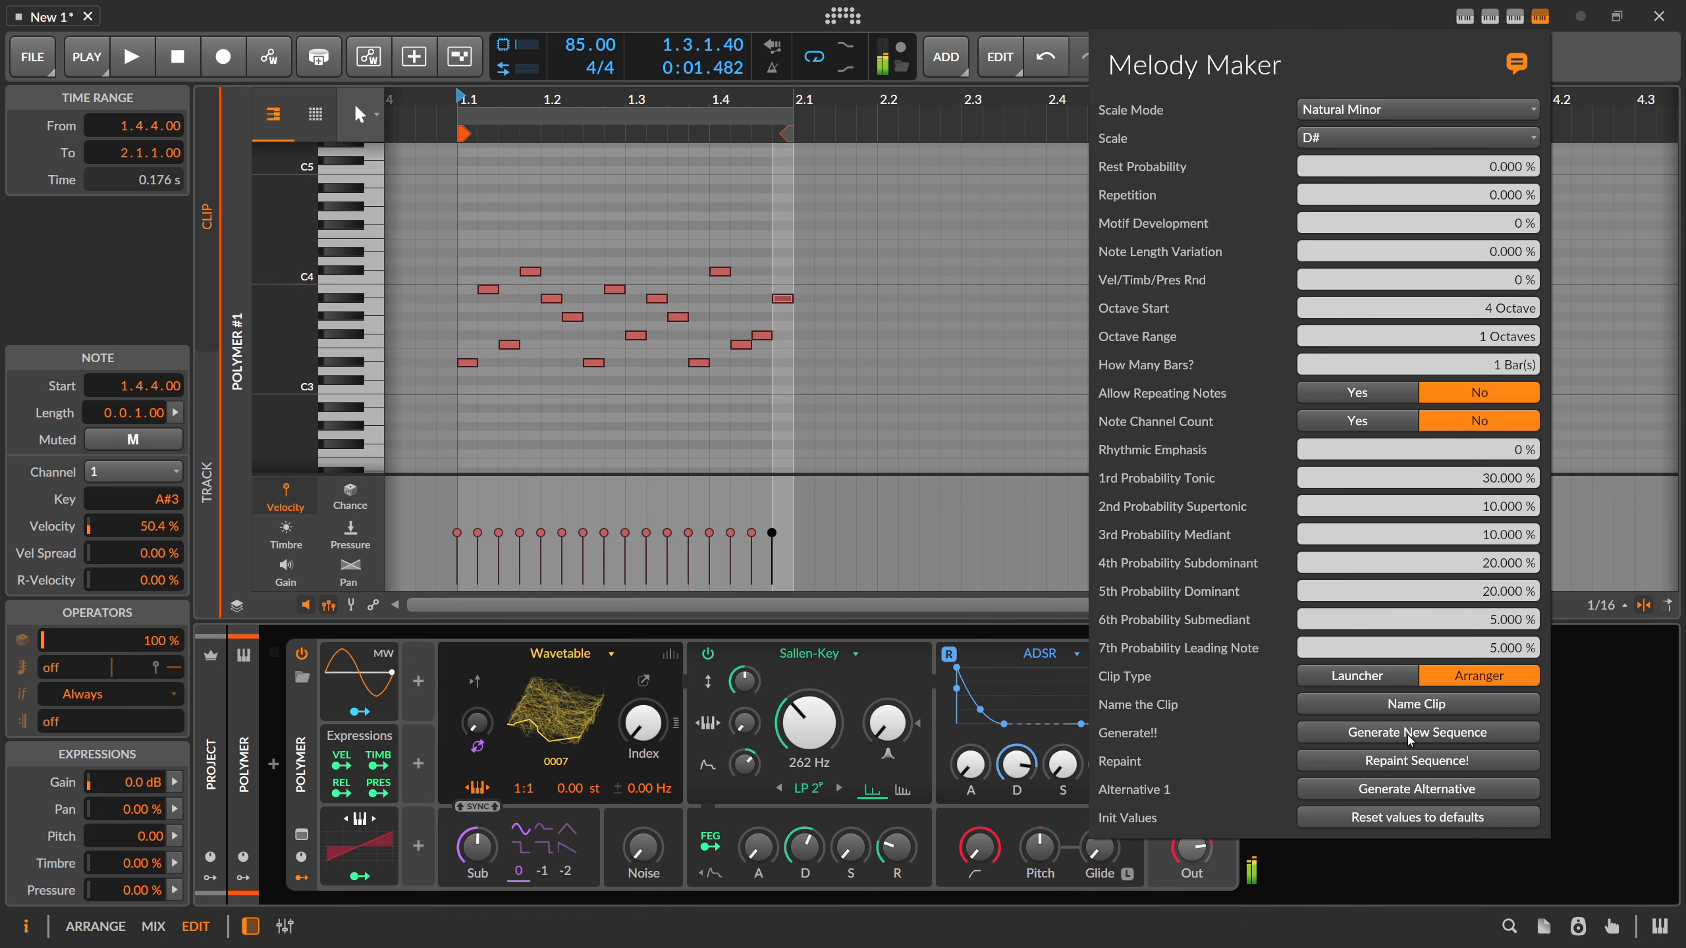
{"action": "left_click", "coordinate": [468, 513]}
{"action": "left_click_drag", "start_coordinate": [438, 505], "coordinate": [921, 559]}
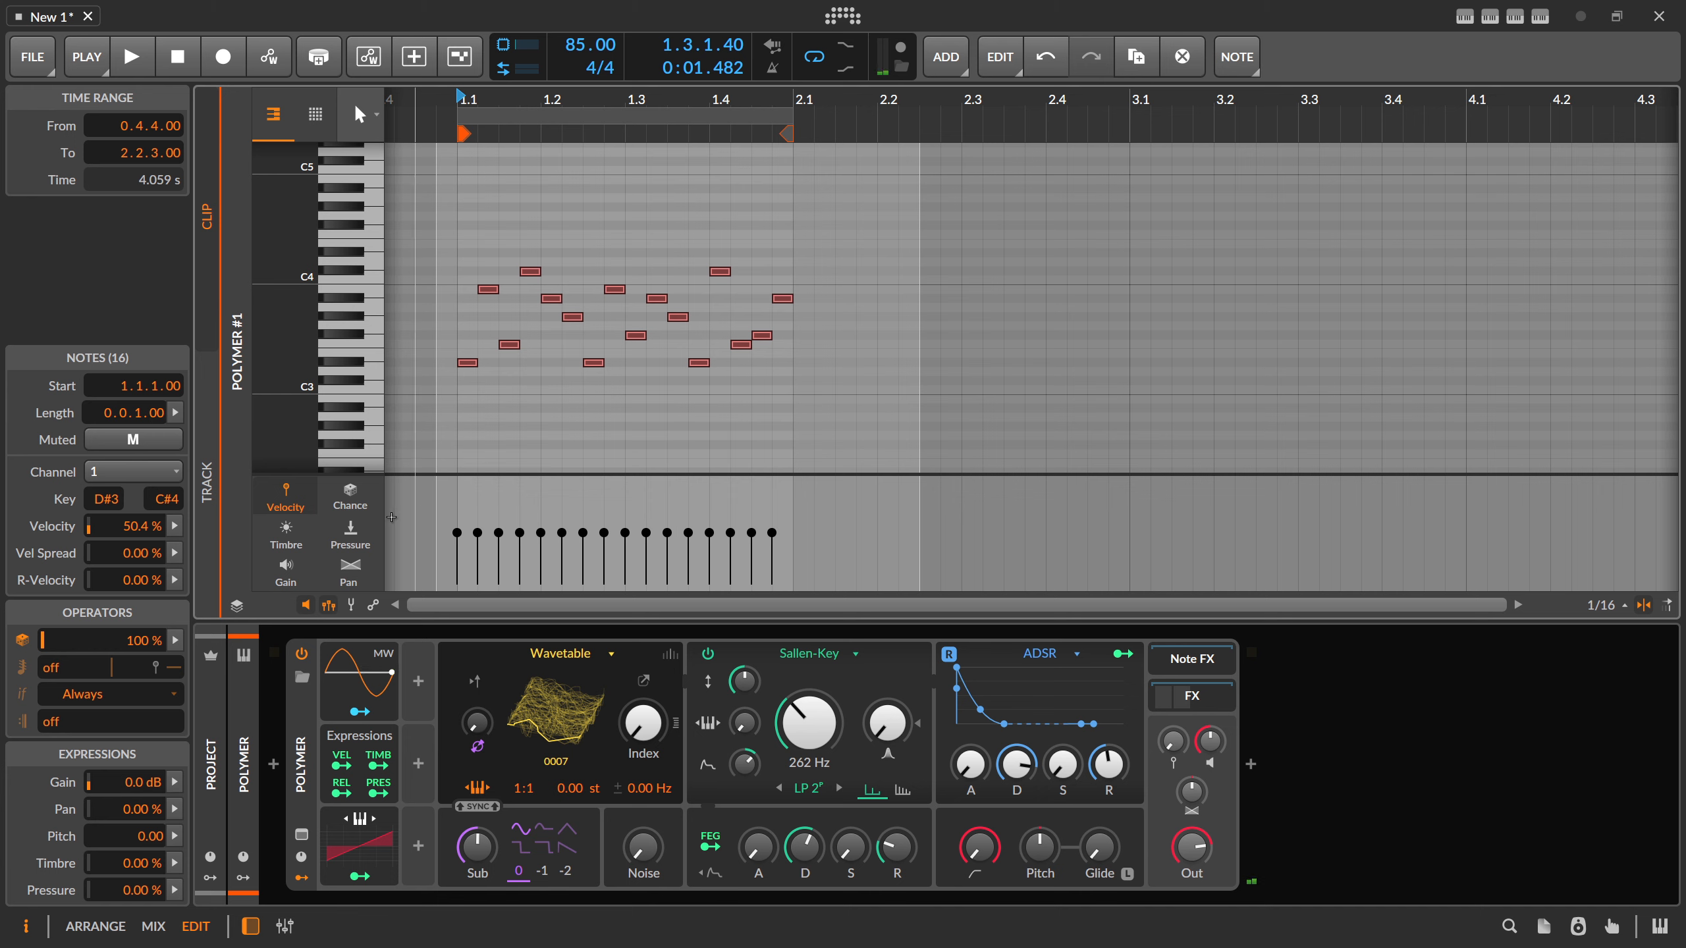
{"action": "left_click", "coordinate": [286, 533]}
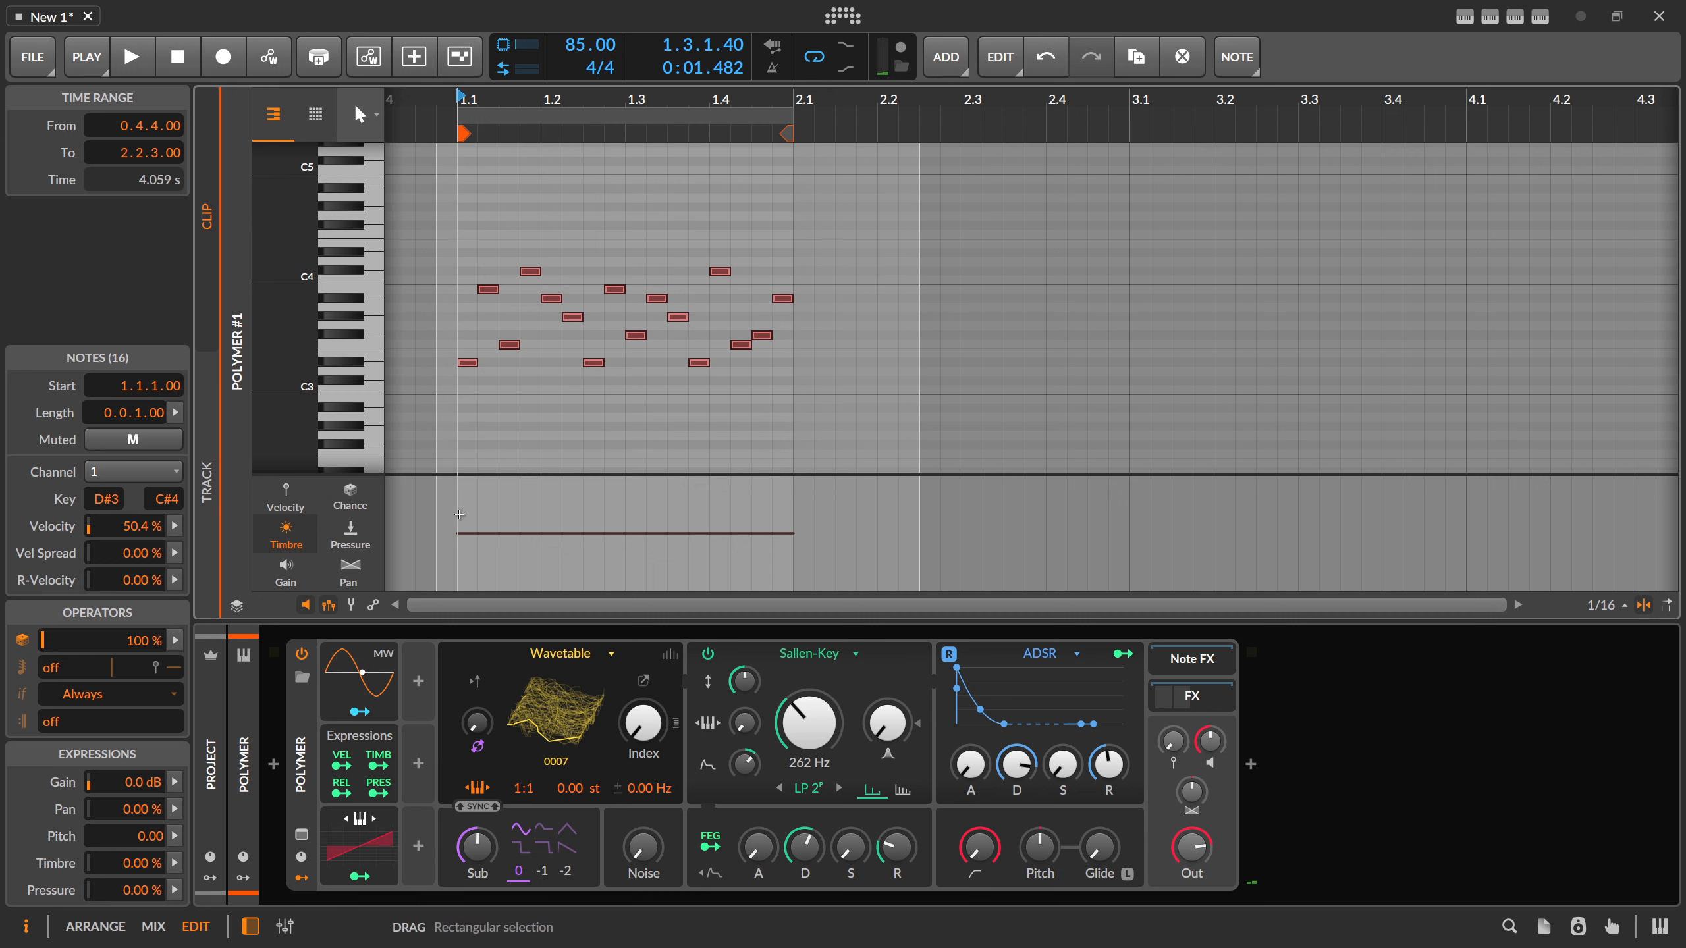
{"action": "left_click", "coordinate": [350, 535]}
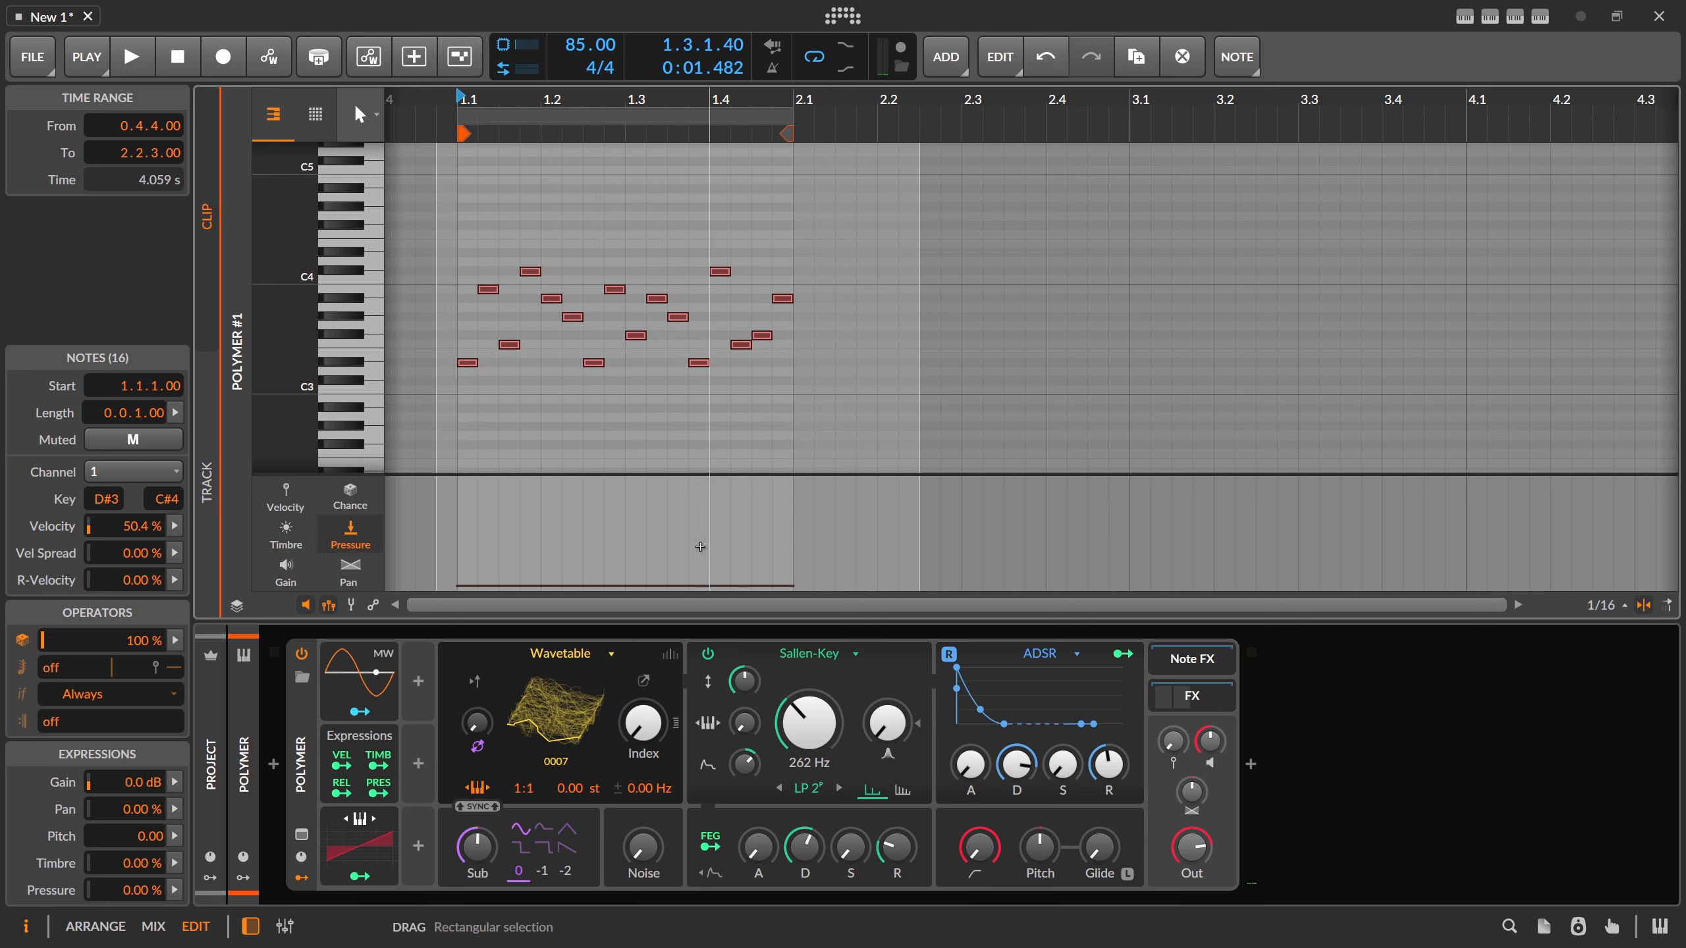
- Set Vel/Timb/Pres Rnd to 100 %, generate a new sequence in the clip and show its timbre values
{"action": "left_click", "coordinate": [1539, 16]}
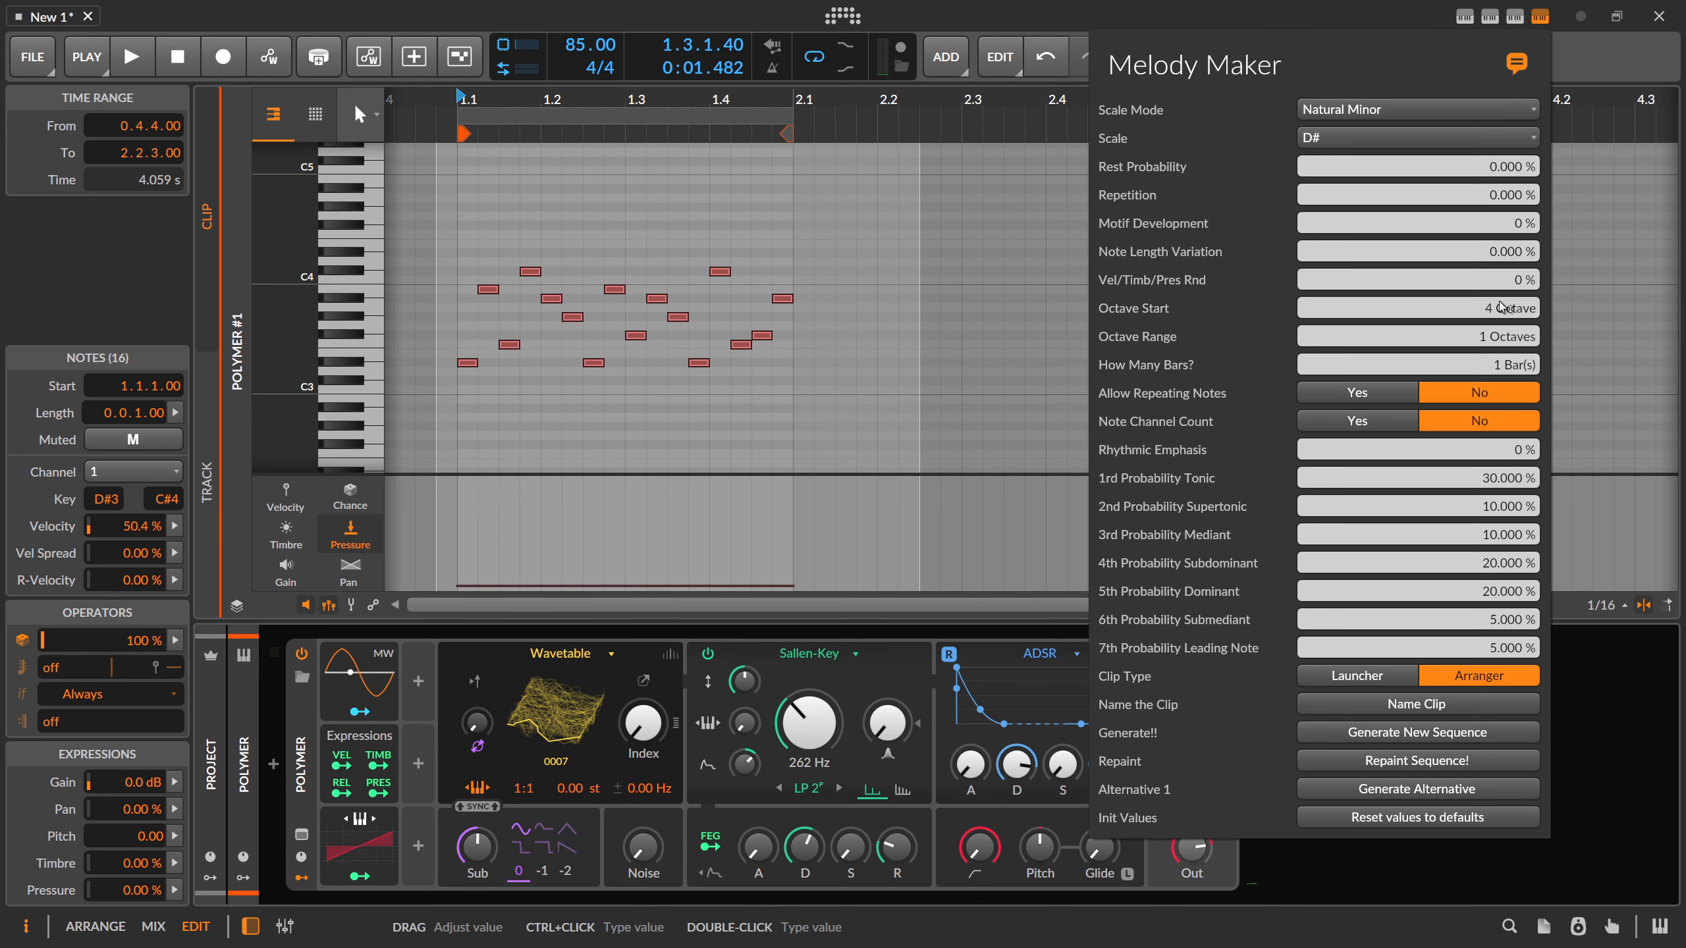
{"action": "left_click_drag", "start_coordinate": [1517, 282], "coordinate": [1520, 286]}
{"action": "left_click", "coordinate": [1427, 734]}
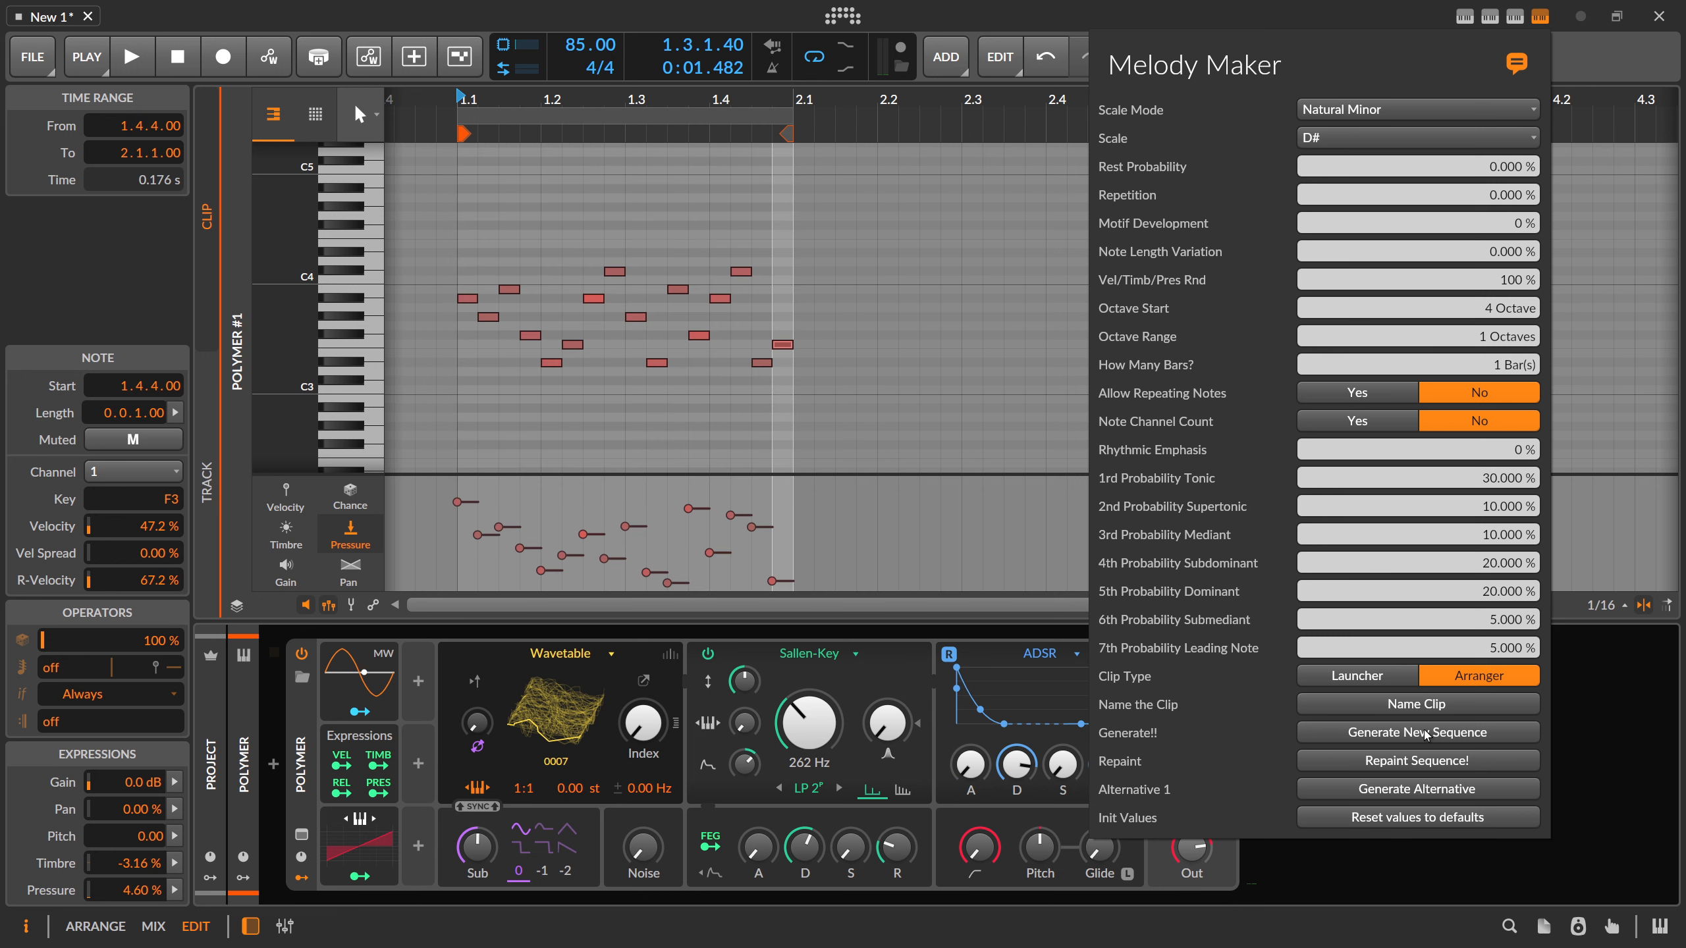
{"action": "left_click", "coordinate": [292, 532]}
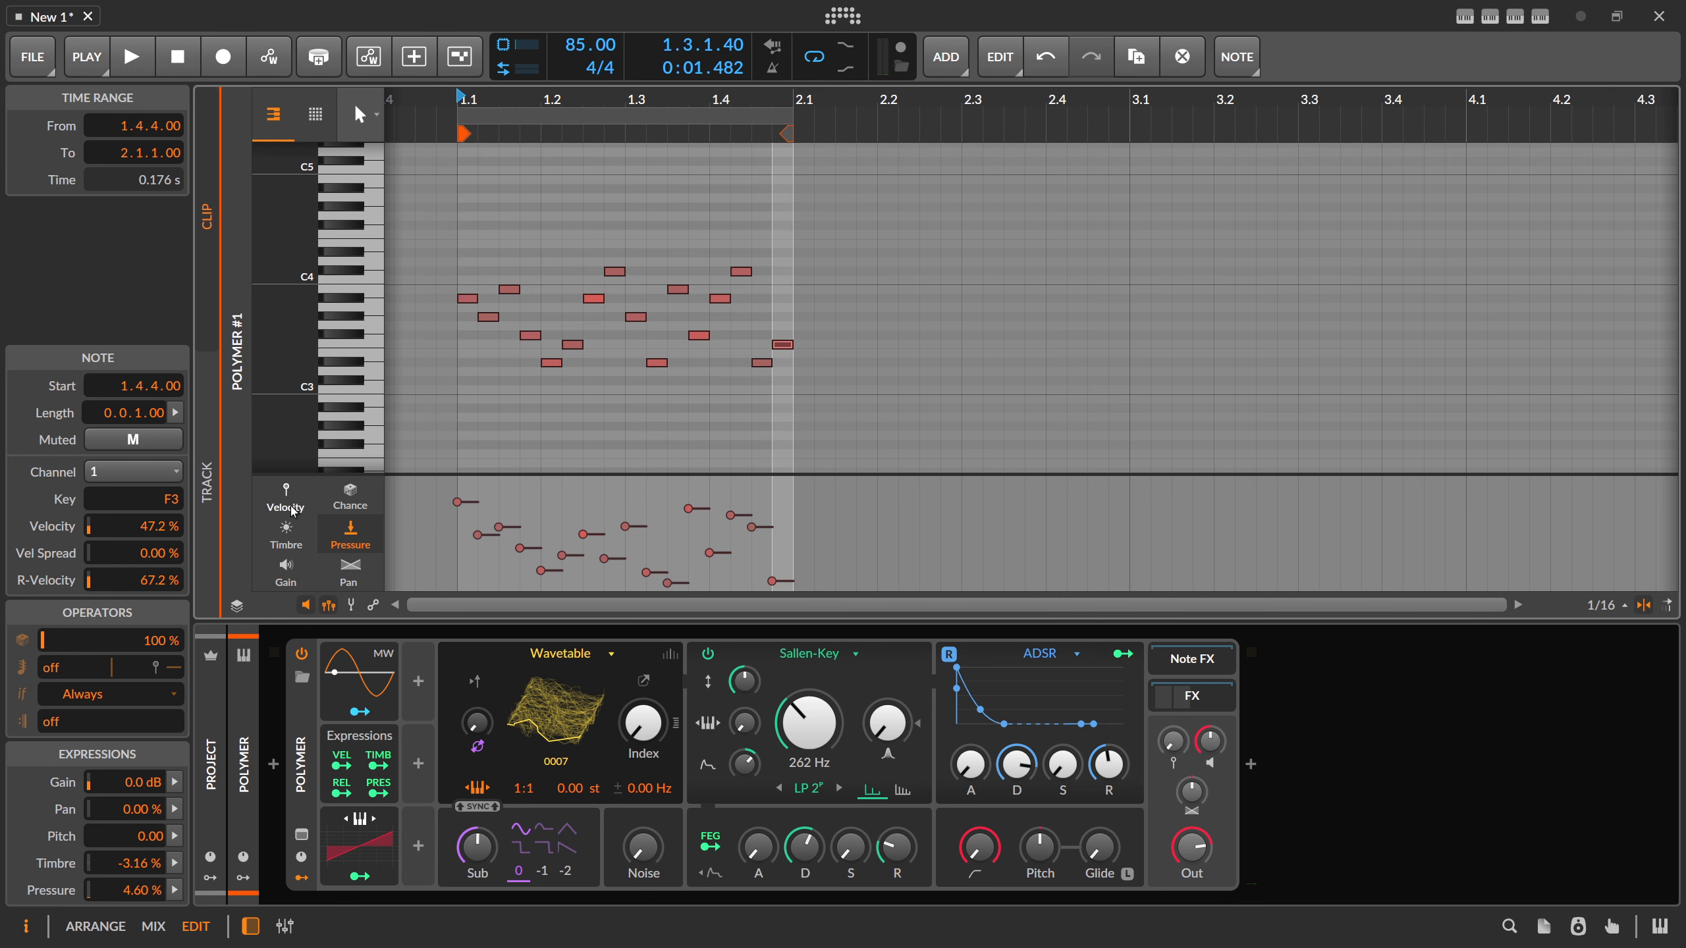
{"action": "left_click", "coordinate": [293, 532]}
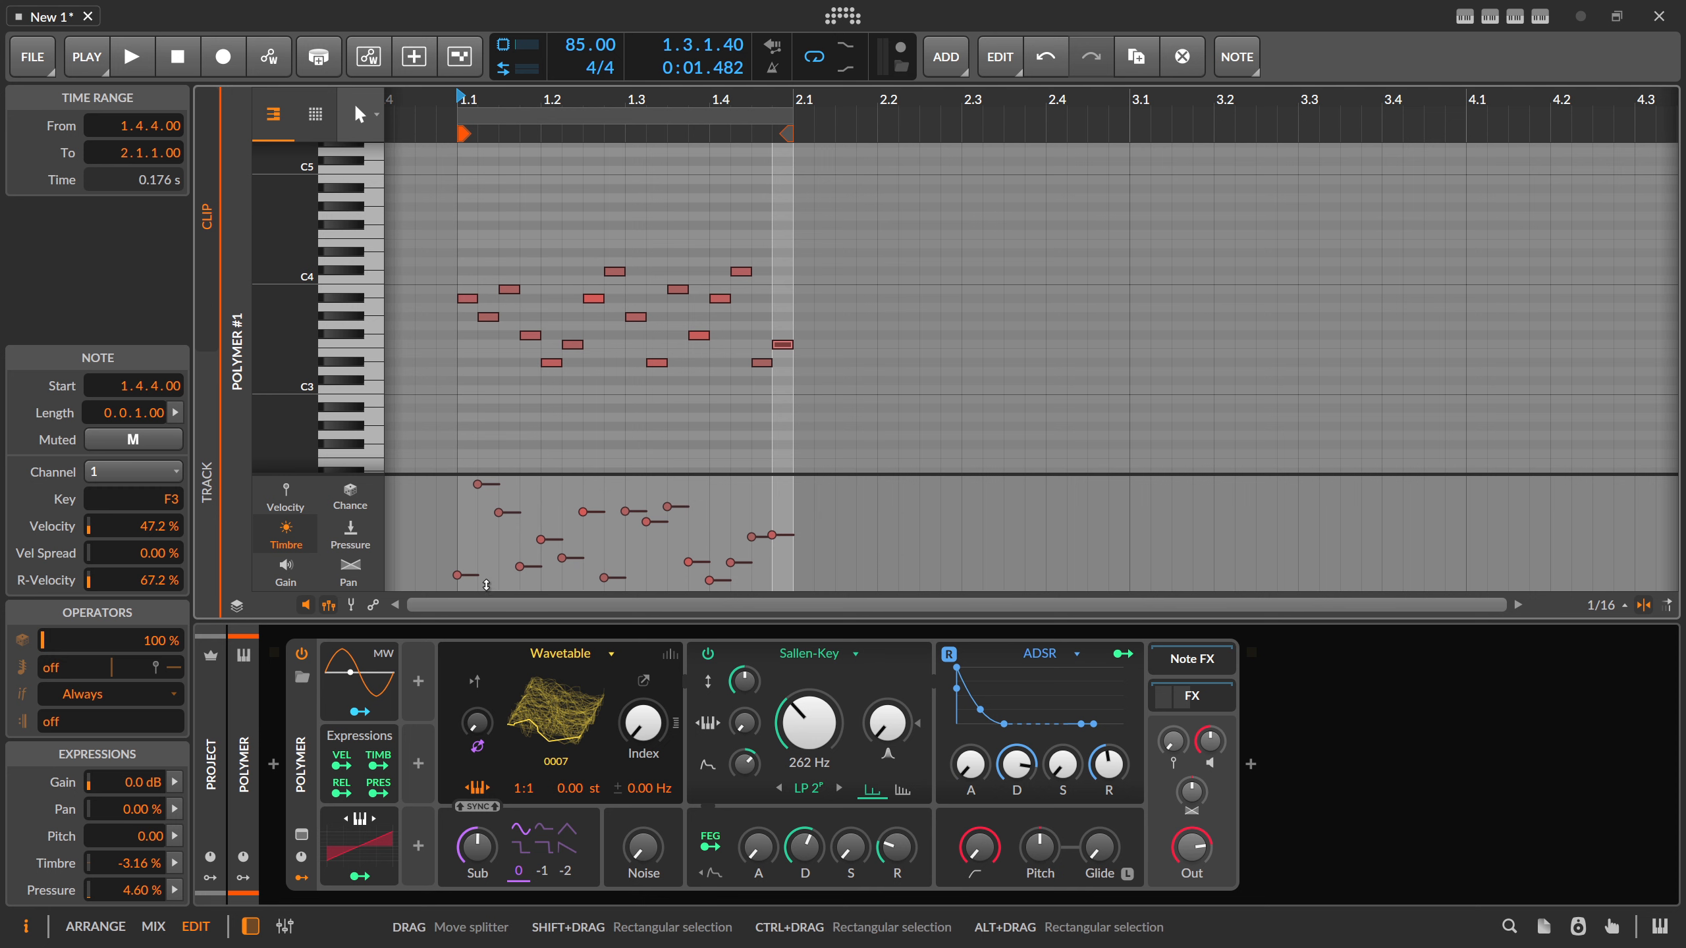
- Inspect the Expressions modulator's velocity output and Polymer's velocity sensitivity setting
{"action": "left_click", "coordinate": [351, 766]}
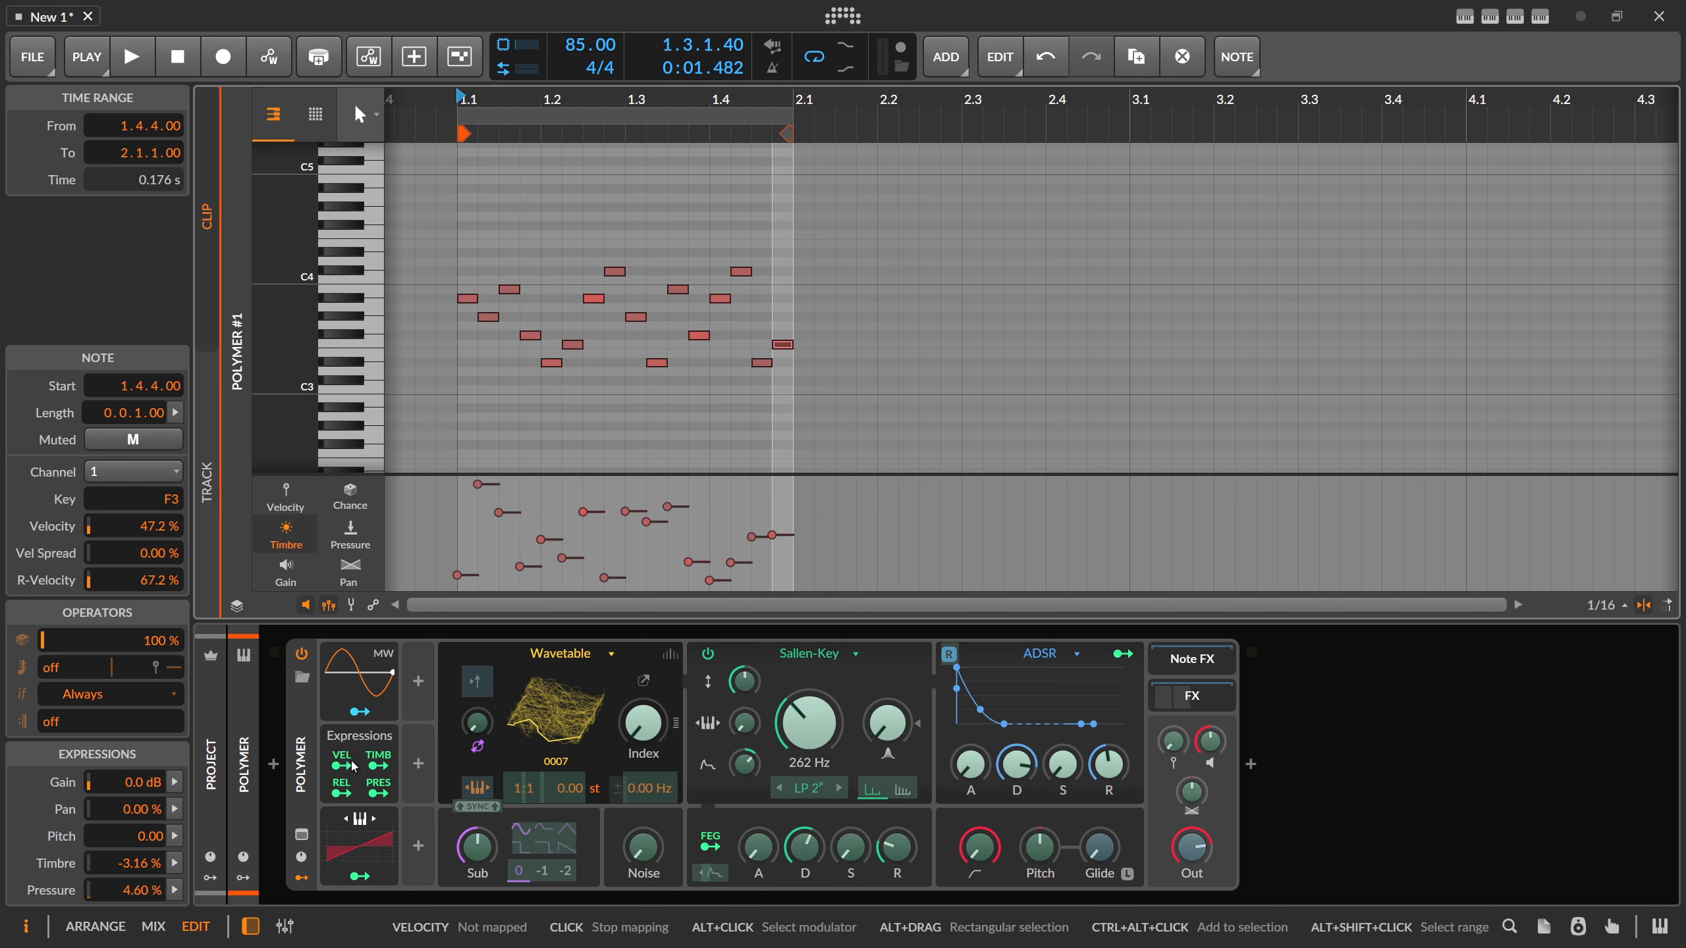
{"action": "left_click", "coordinate": [341, 763]}
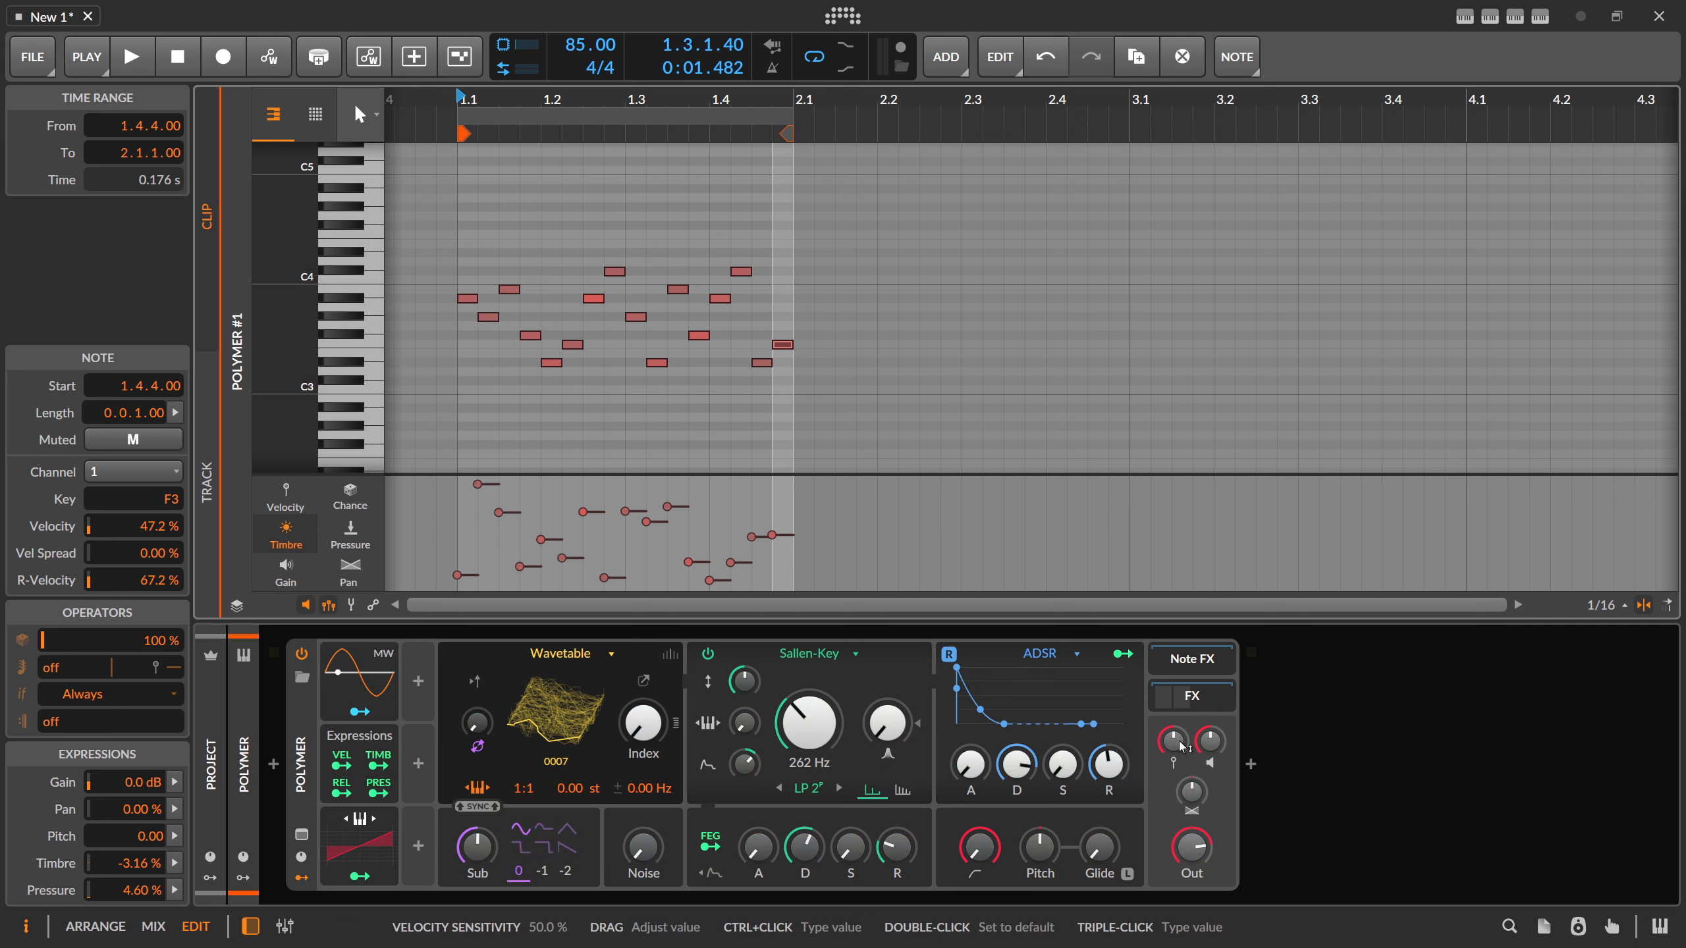
{"action": "mouse_move", "coordinate": [1176, 748]}
{"action": "left_mouse_down"}
{"action": "mouse_move", "coordinate": [1175, 784]}
{"action": "mouse_move", "coordinate": [1175, 762]}
{"action": "left_mouse_up"}
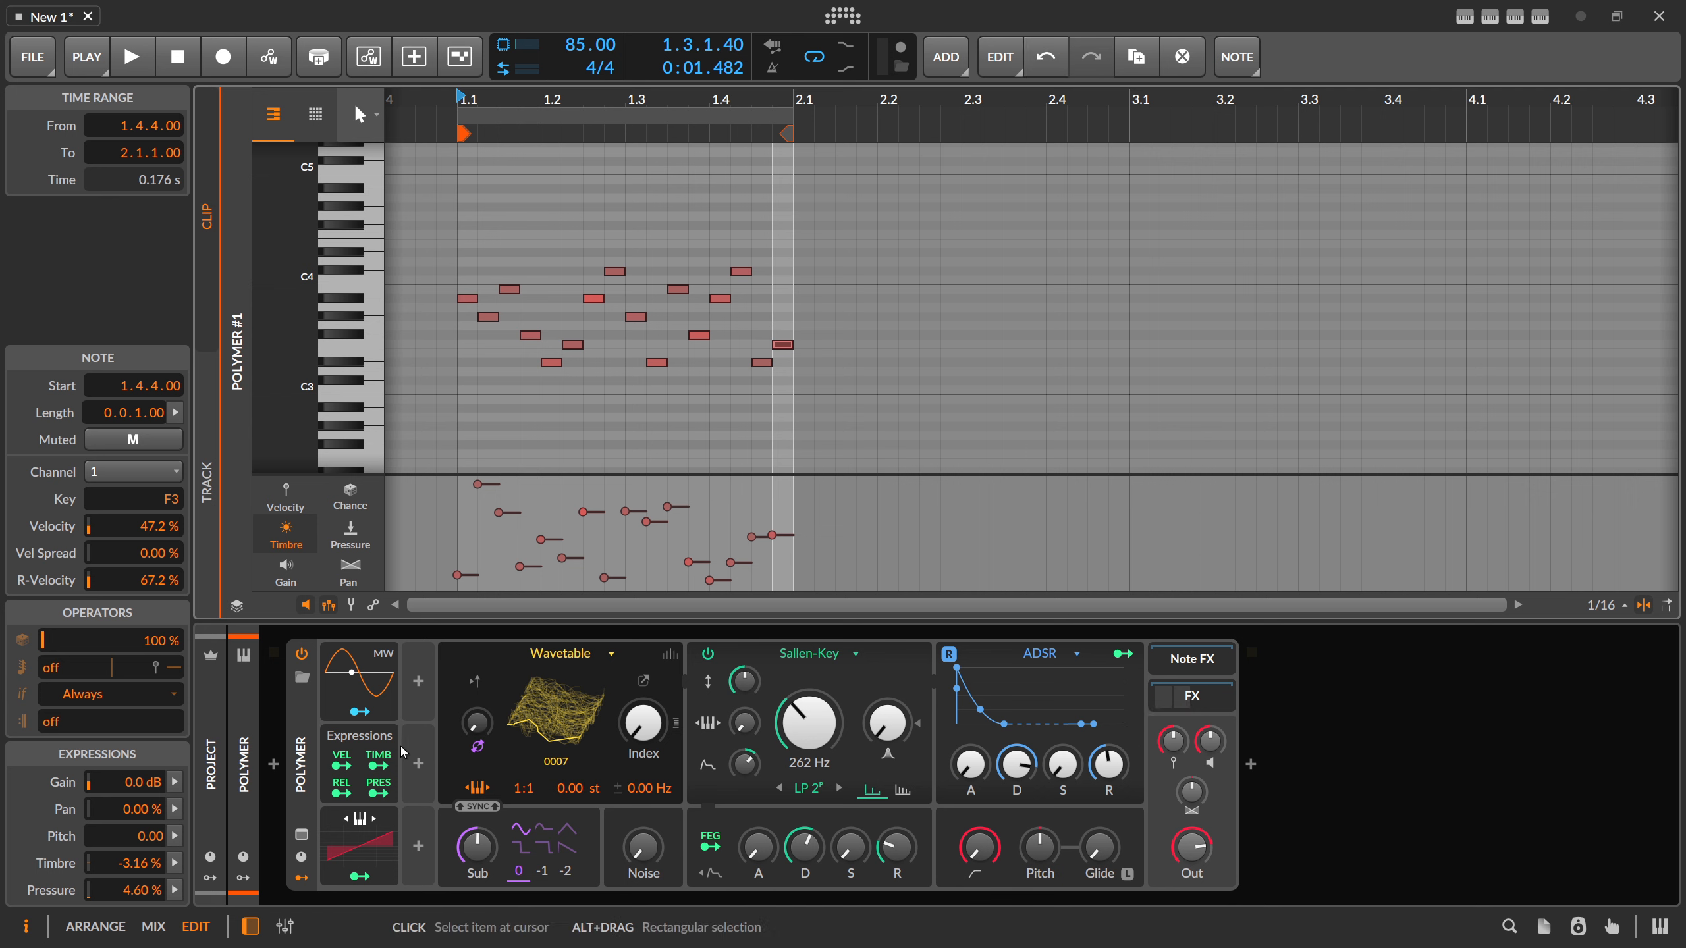
- Map the Expressions timbre output to the filter's cutoff modulation amount with a depth of 0.406, and start playback
{"action": "left_click", "coordinate": [380, 764]}
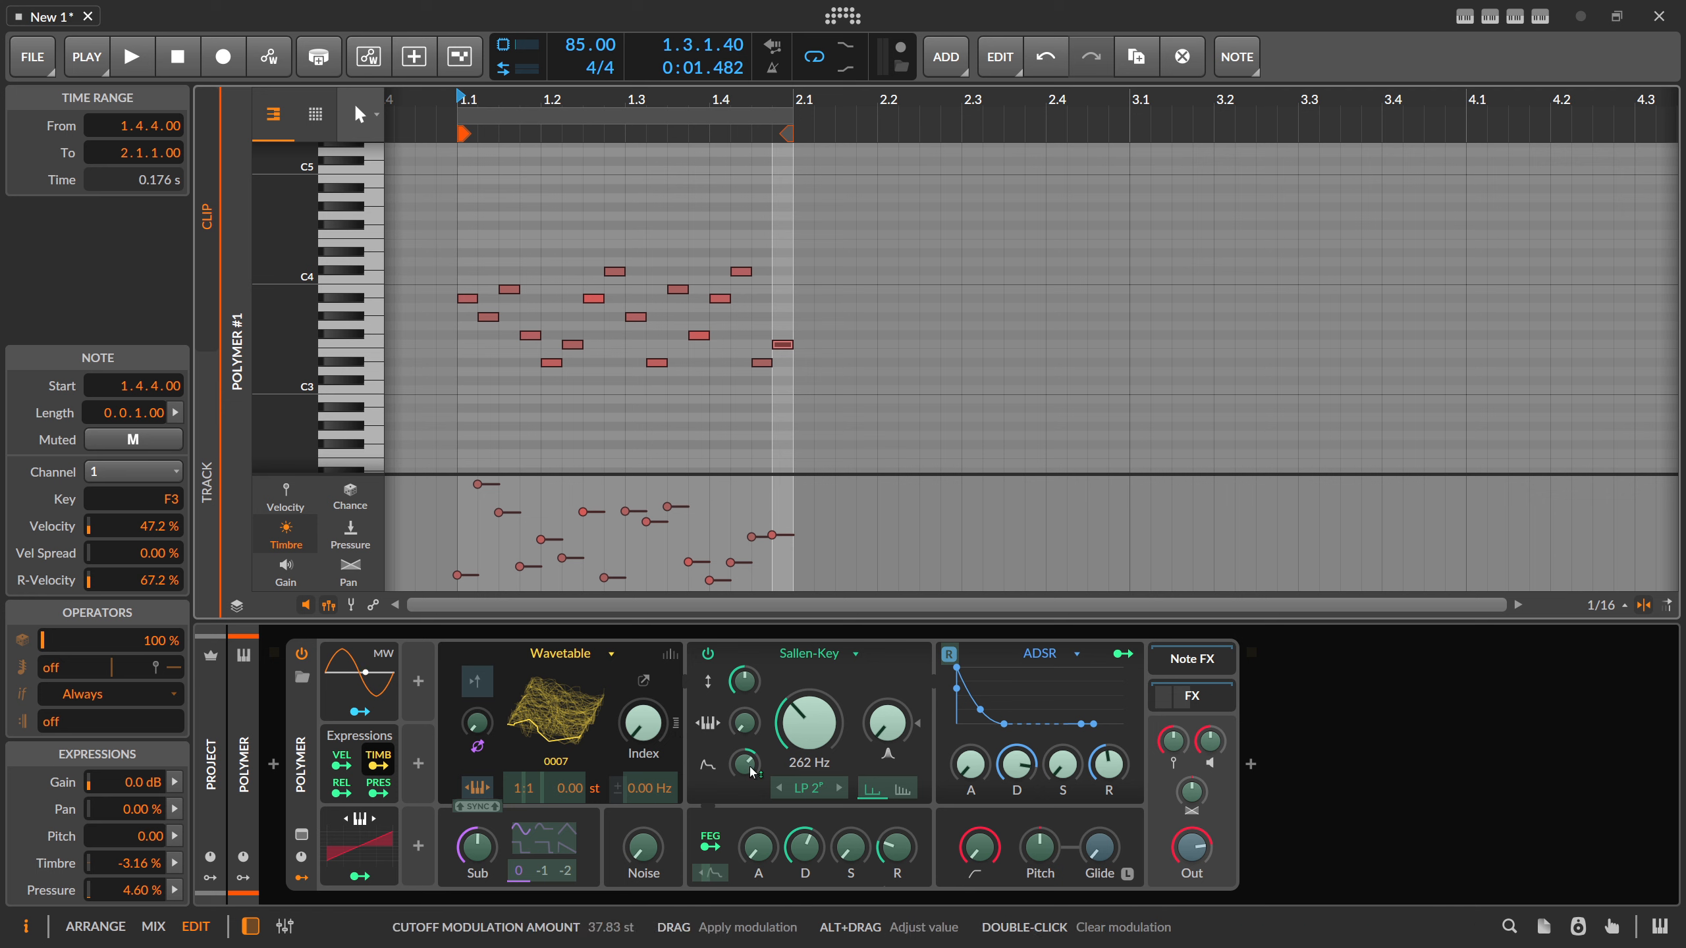
{"action": "left_click_drag", "start_coordinate": [750, 770], "coordinate": [750, 754]}
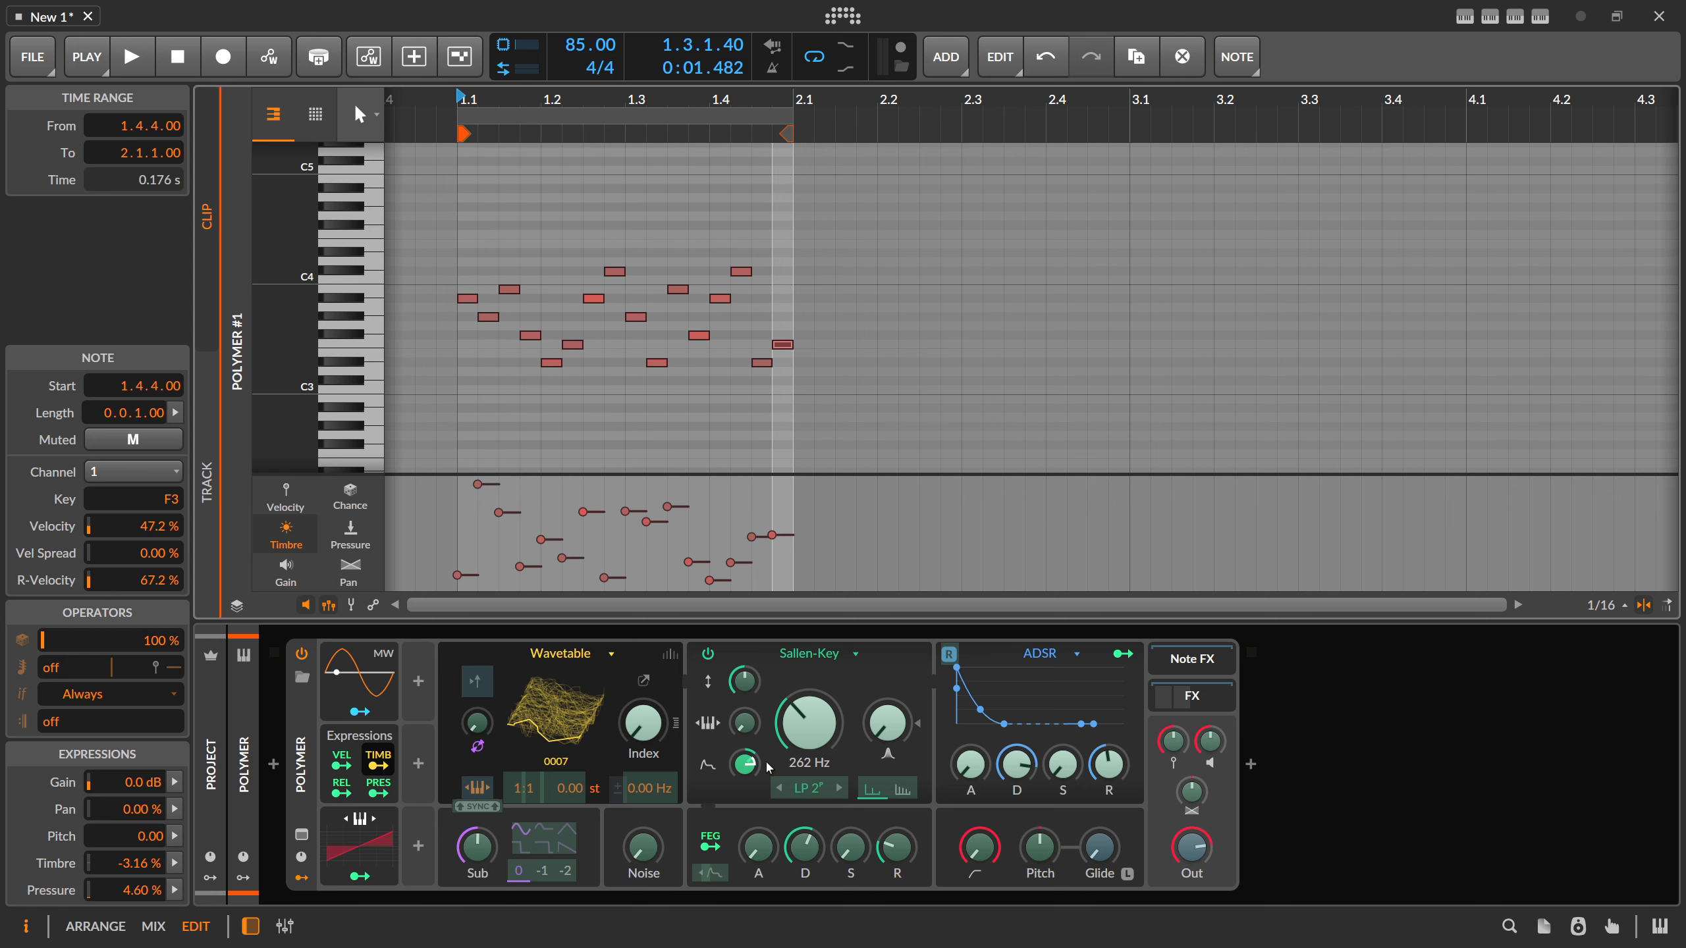
{"action": "key", "text": "space"}
{"action": "left_click_drag", "start_coordinate": [750, 773], "coordinate": [750, 746]}
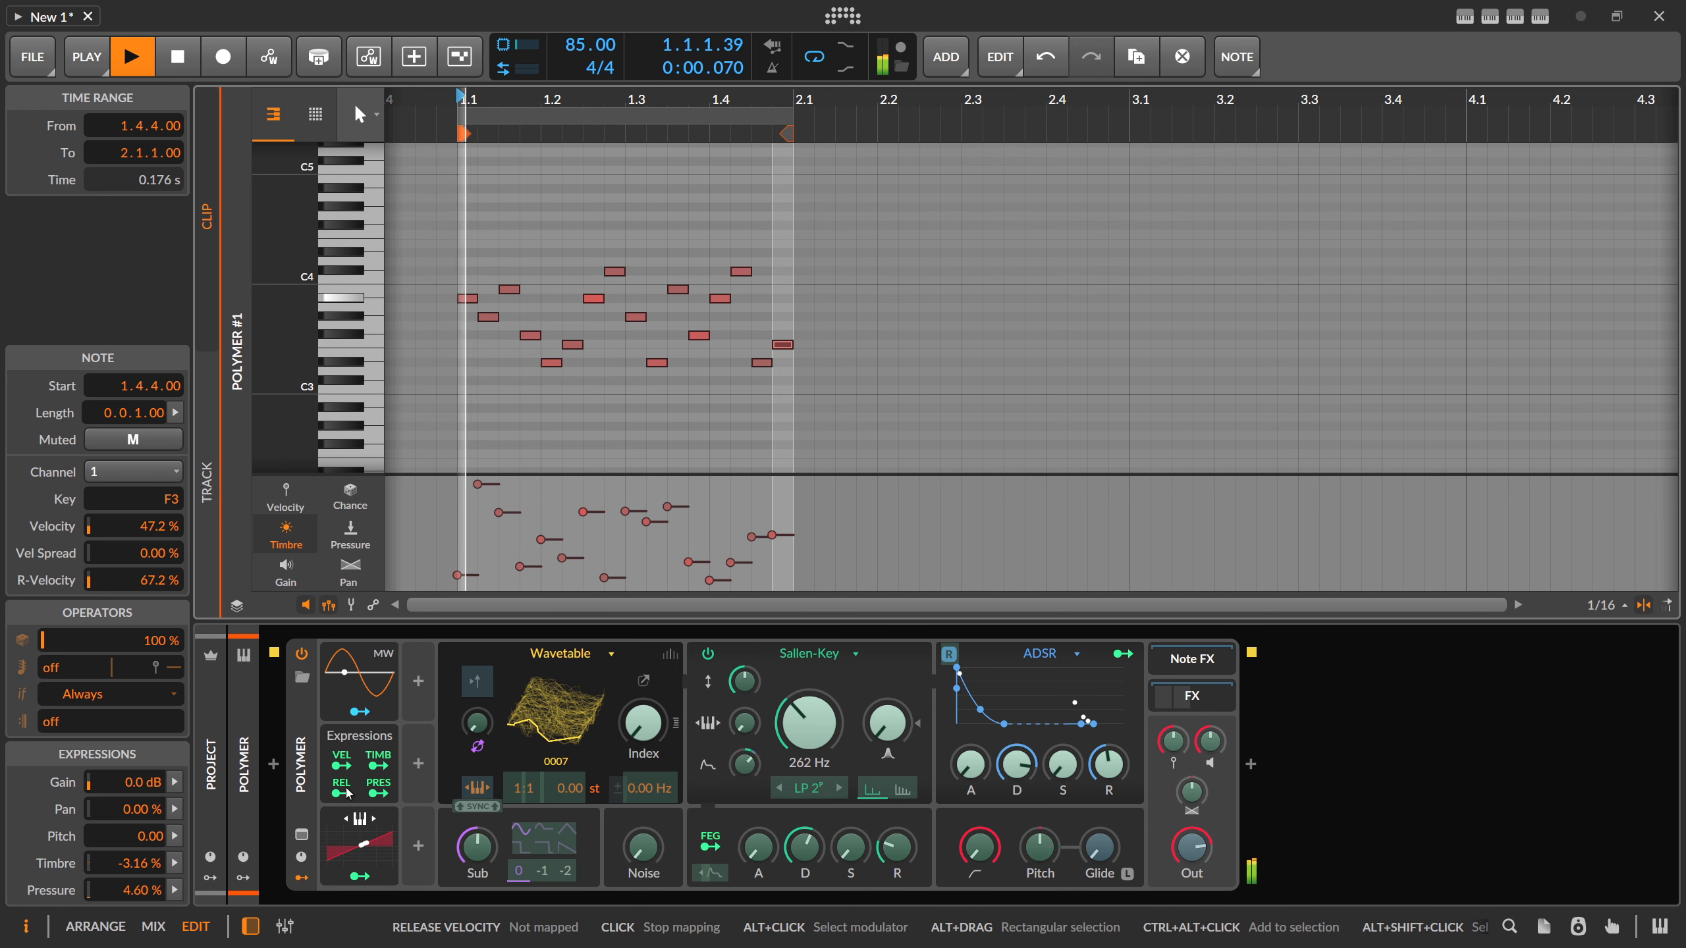
- Map the Expressions pressure output to the wavetable Index with a depth of 1.000 and play the melody again
{"action": "left_click", "coordinate": [398, 794]}
{"action": "key", "text": "space"}
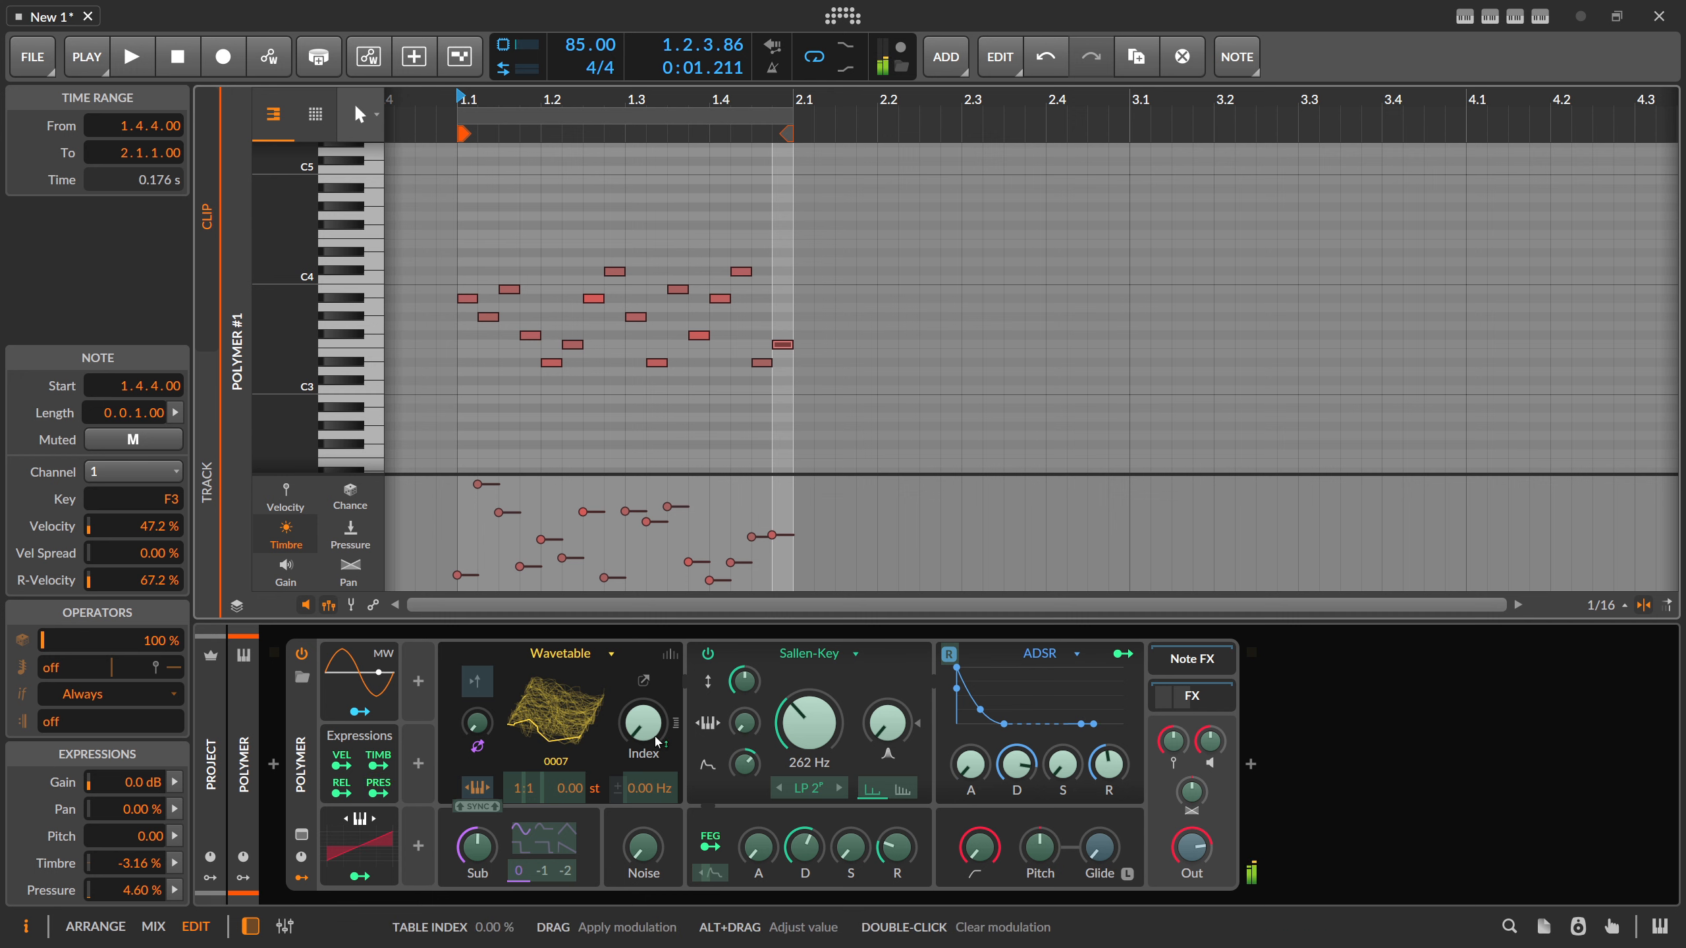
{"action": "key", "text": "space"}
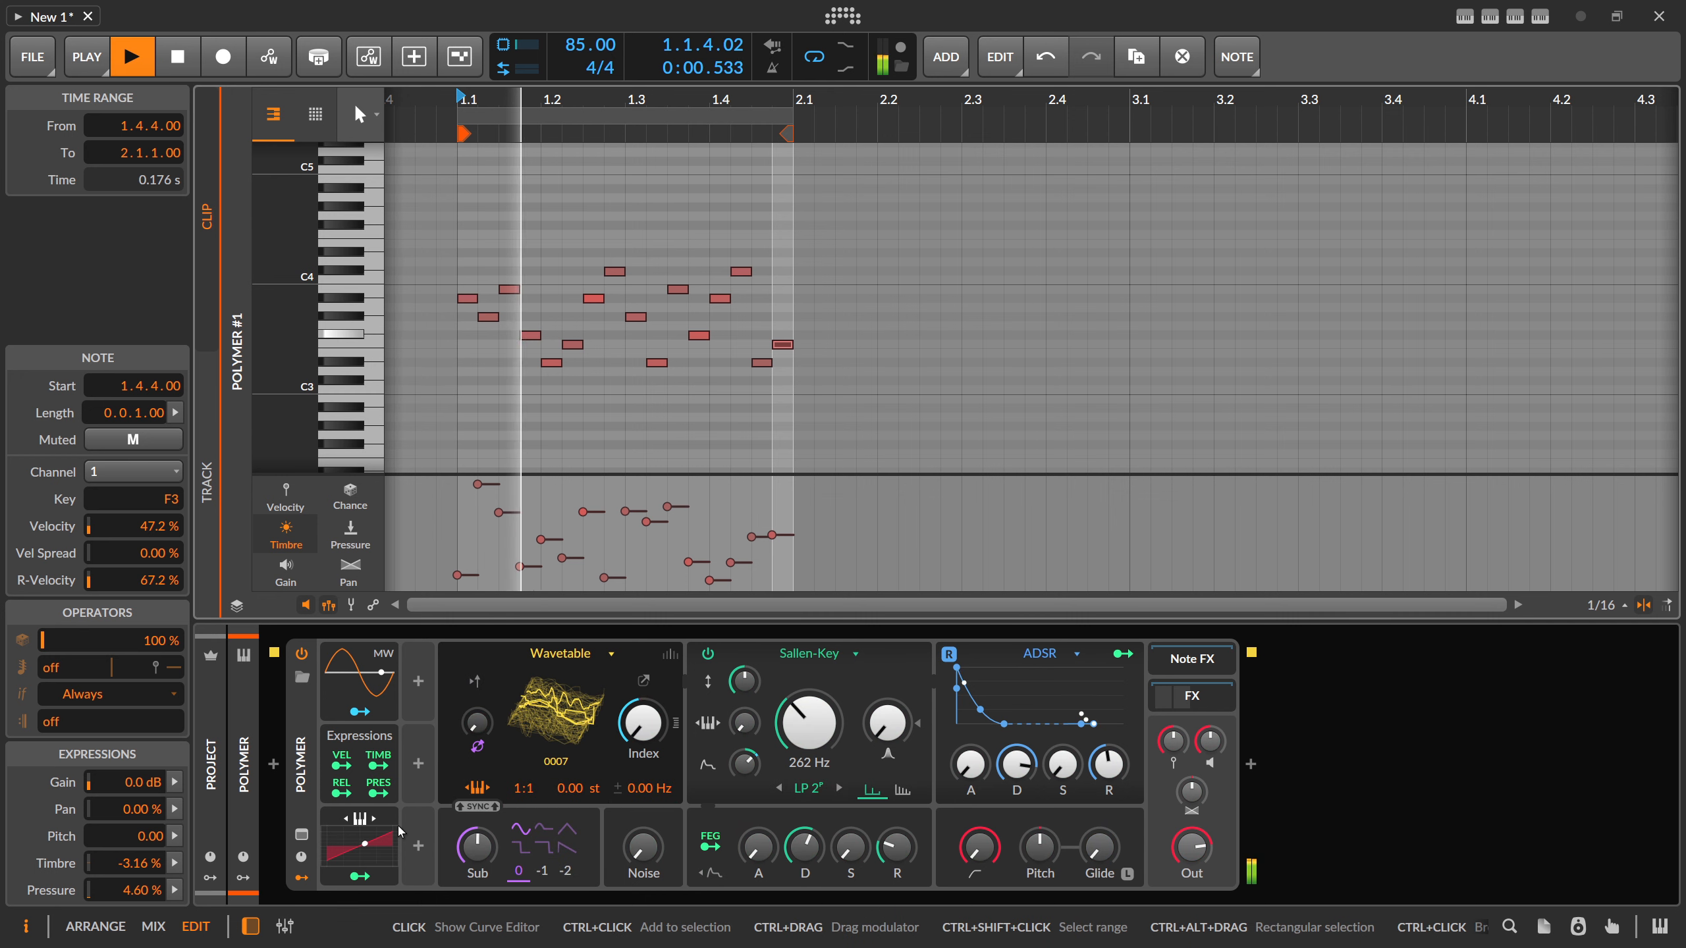
{"action": "left_click_drag", "start_coordinate": [477, 848], "coordinate": [478, 847]}
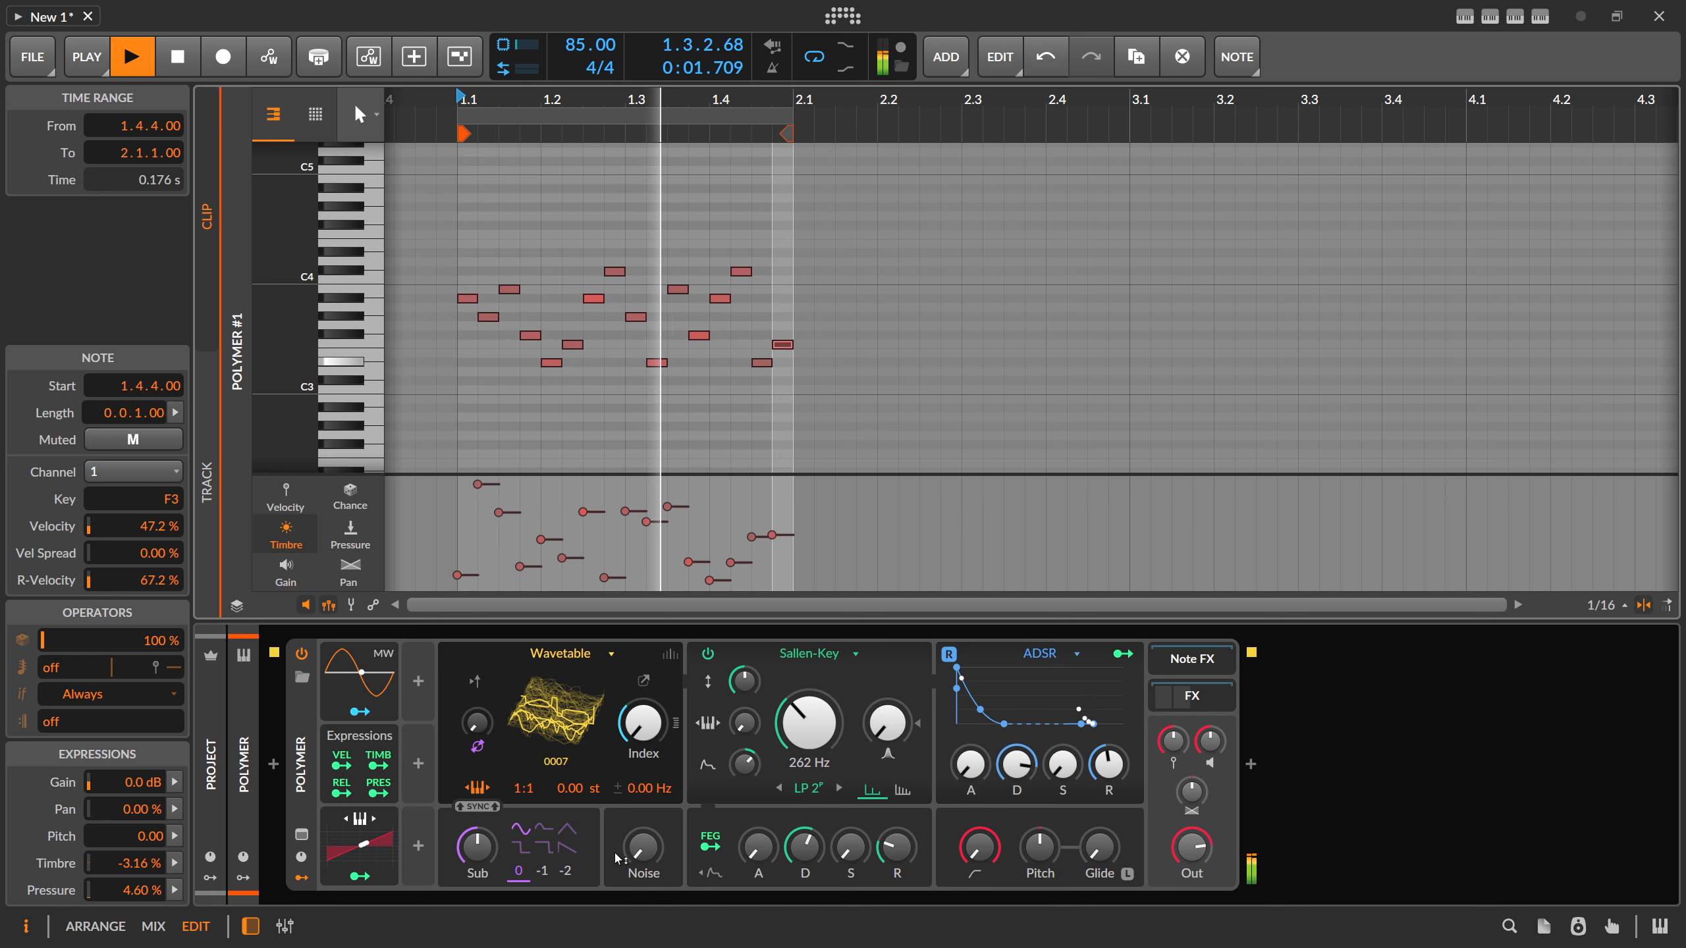
{"action": "left_click_drag", "start_coordinate": [971, 765], "coordinate": [971, 764]}
{"action": "left_click", "coordinate": [1063, 735]}
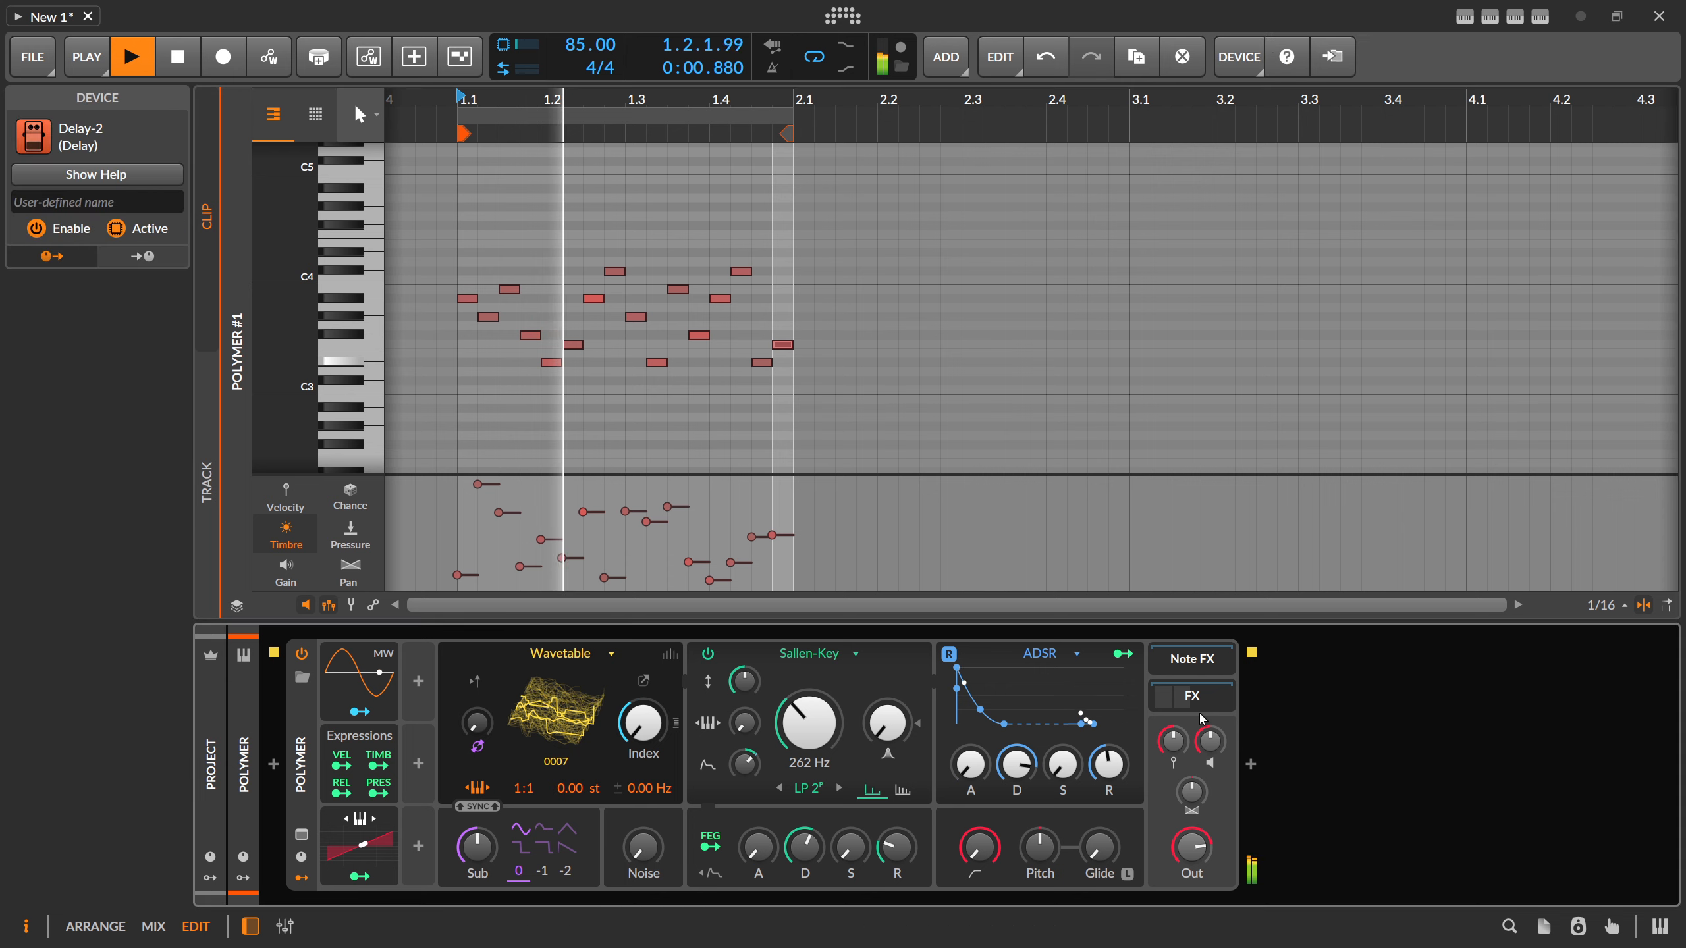
- Adjust the Convolution and Delay-2 mix in Polymer's FX chain, setting the delay mix to 22.2 %, and stop playback
{"action": "left_click", "coordinate": [1192, 696]}
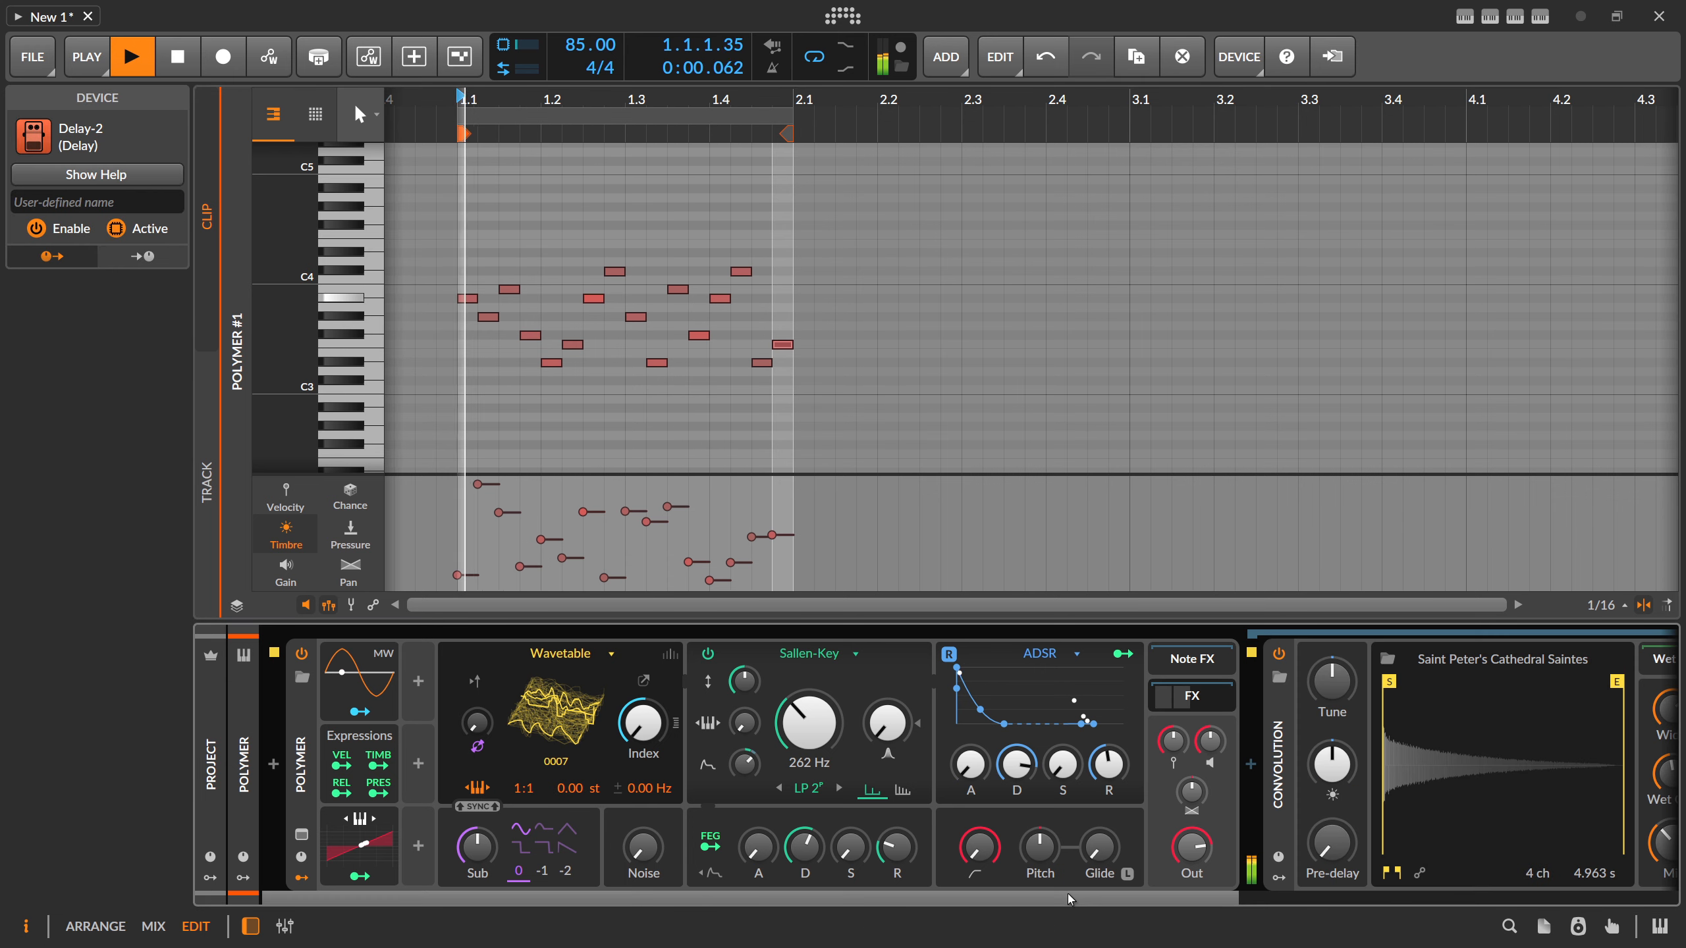
{"action": "left_click_drag", "start_coordinate": [1072, 901], "coordinate": [1448, 901]}
{"action": "left_click_drag", "start_coordinate": [1144, 843], "coordinate": [1143, 849]}
{"action": "left_click_drag", "start_coordinate": [1612, 848], "coordinate": [1612, 864]}
{"action": "left_click_drag", "start_coordinate": [1546, 792], "coordinate": [1606, 847]}
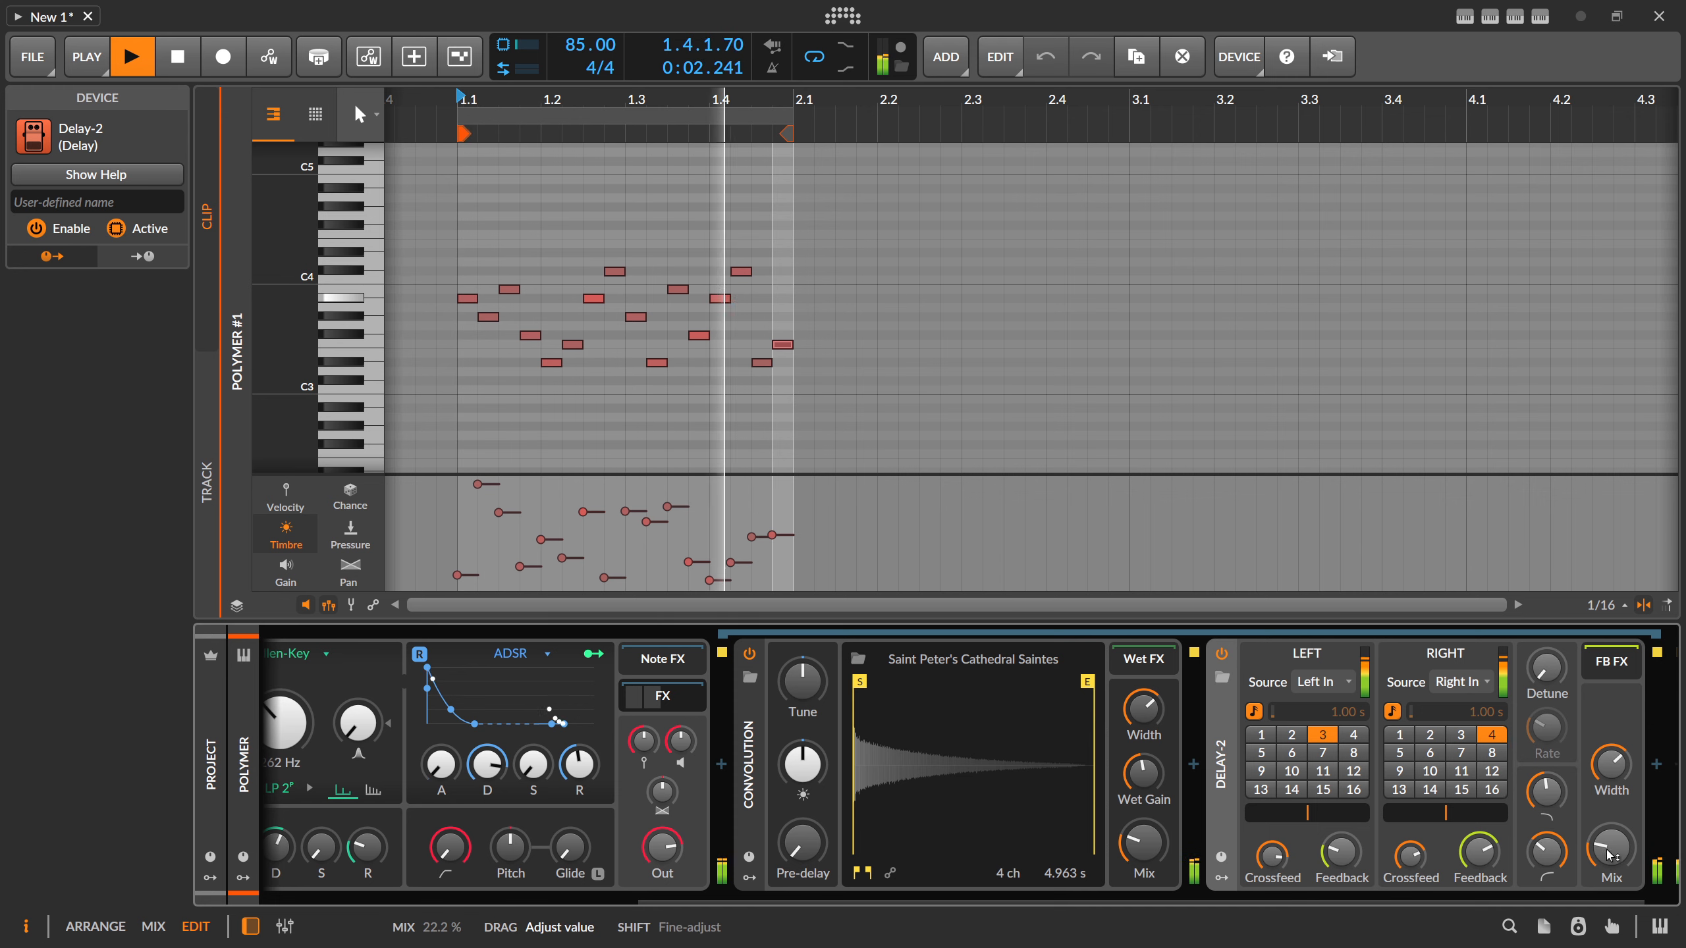
{"action": "left_click", "coordinate": [660, 701]}
{"action": "key", "text": "space"}
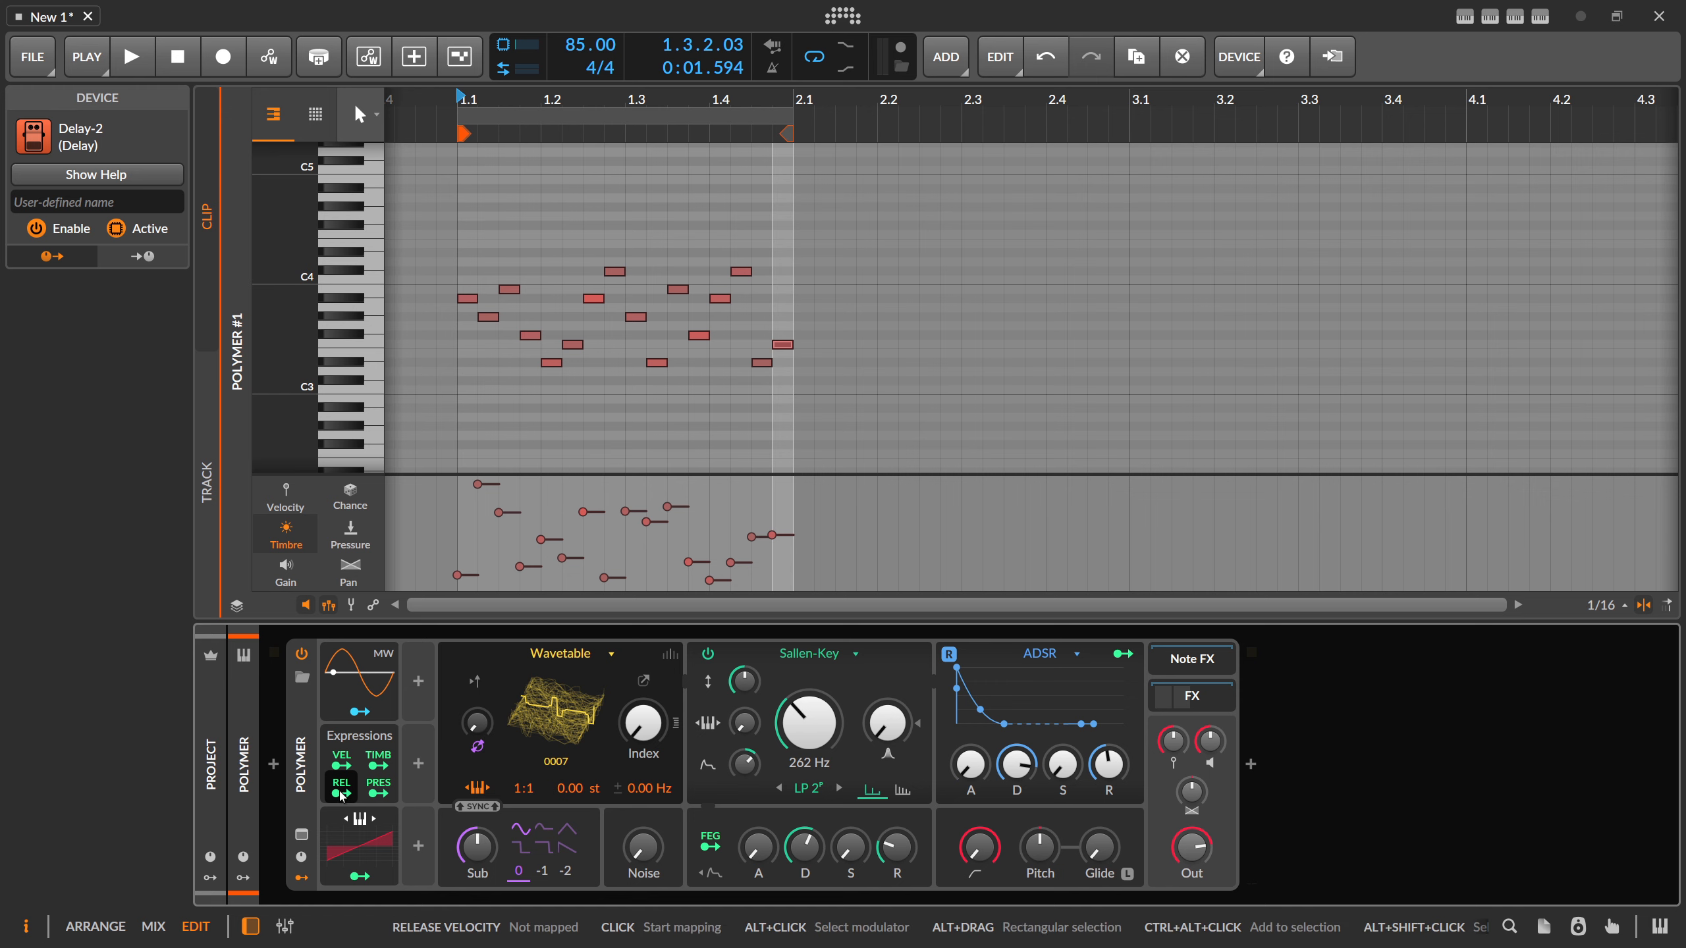
- Open the help for the Expressions modulator, read the release velocity output's description and close the help
{"action": "left_click", "coordinate": [345, 740]}
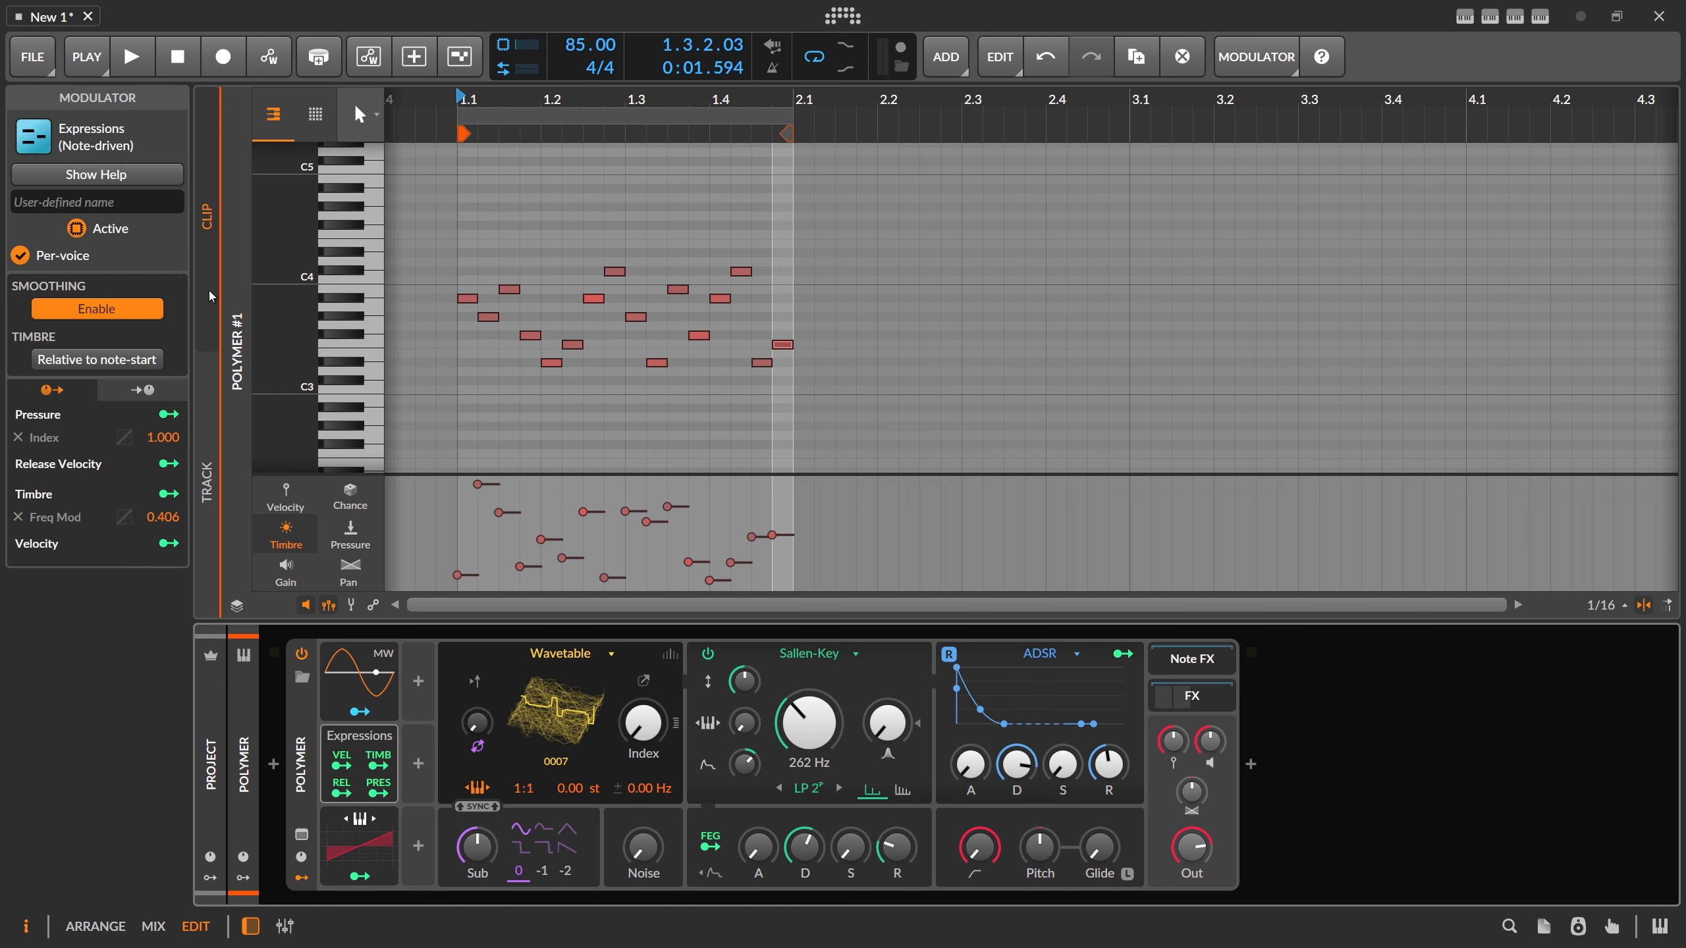
{"action": "left_click", "coordinate": [128, 179]}
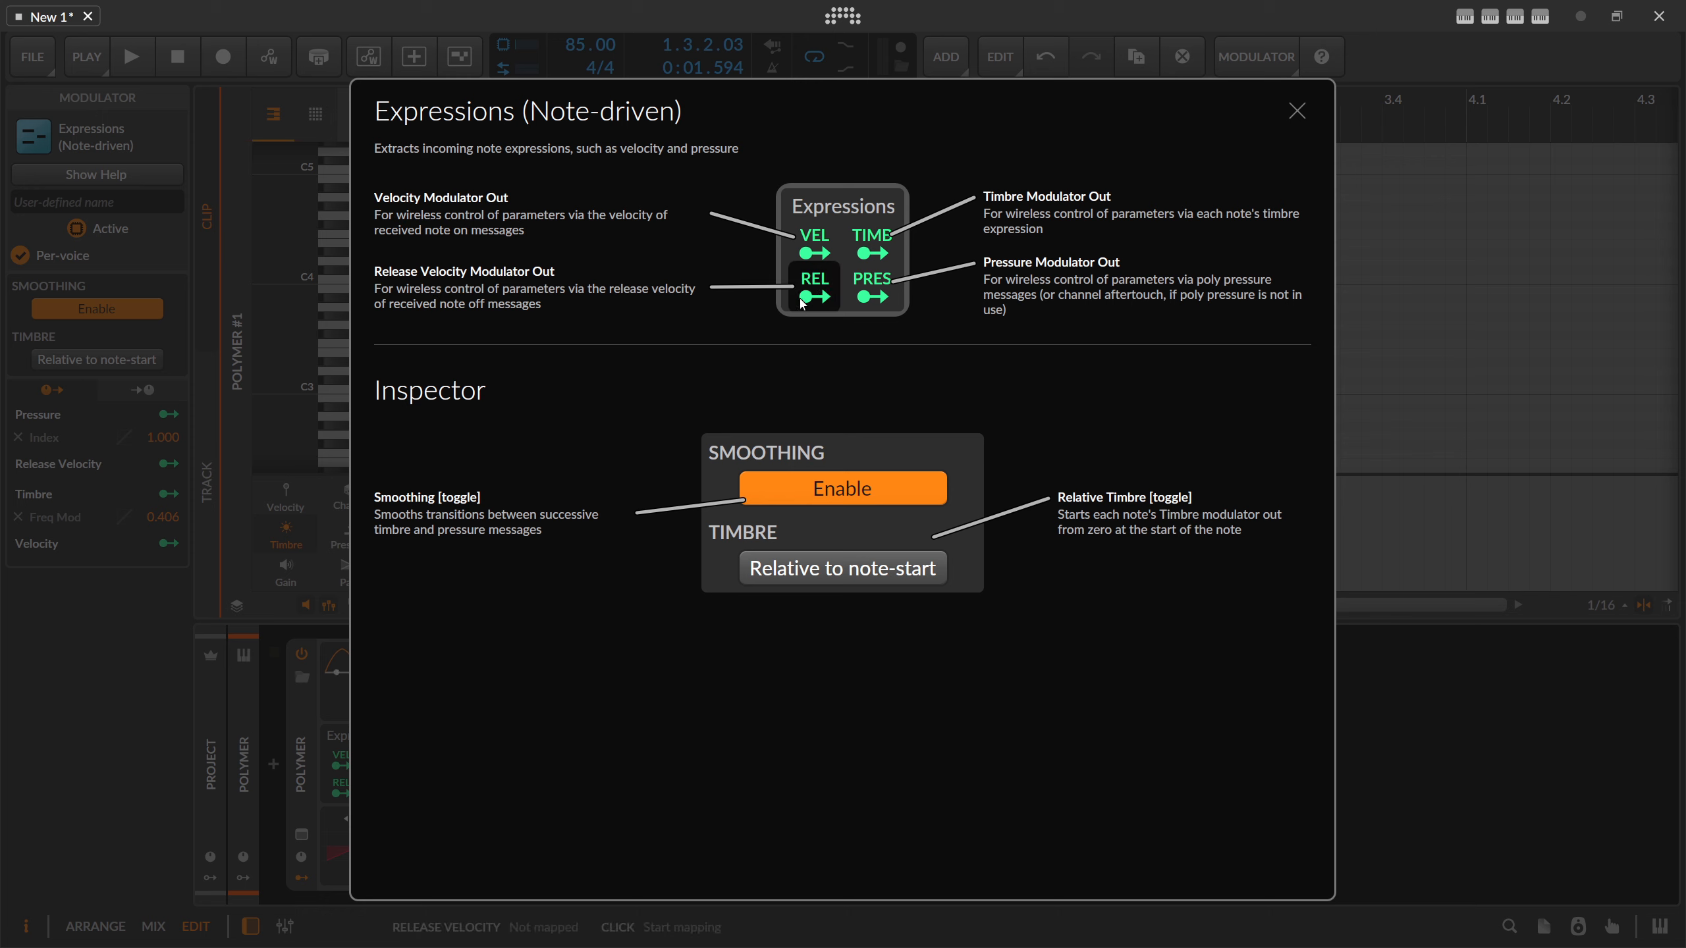
{"action": "left_click", "coordinate": [1298, 112]}
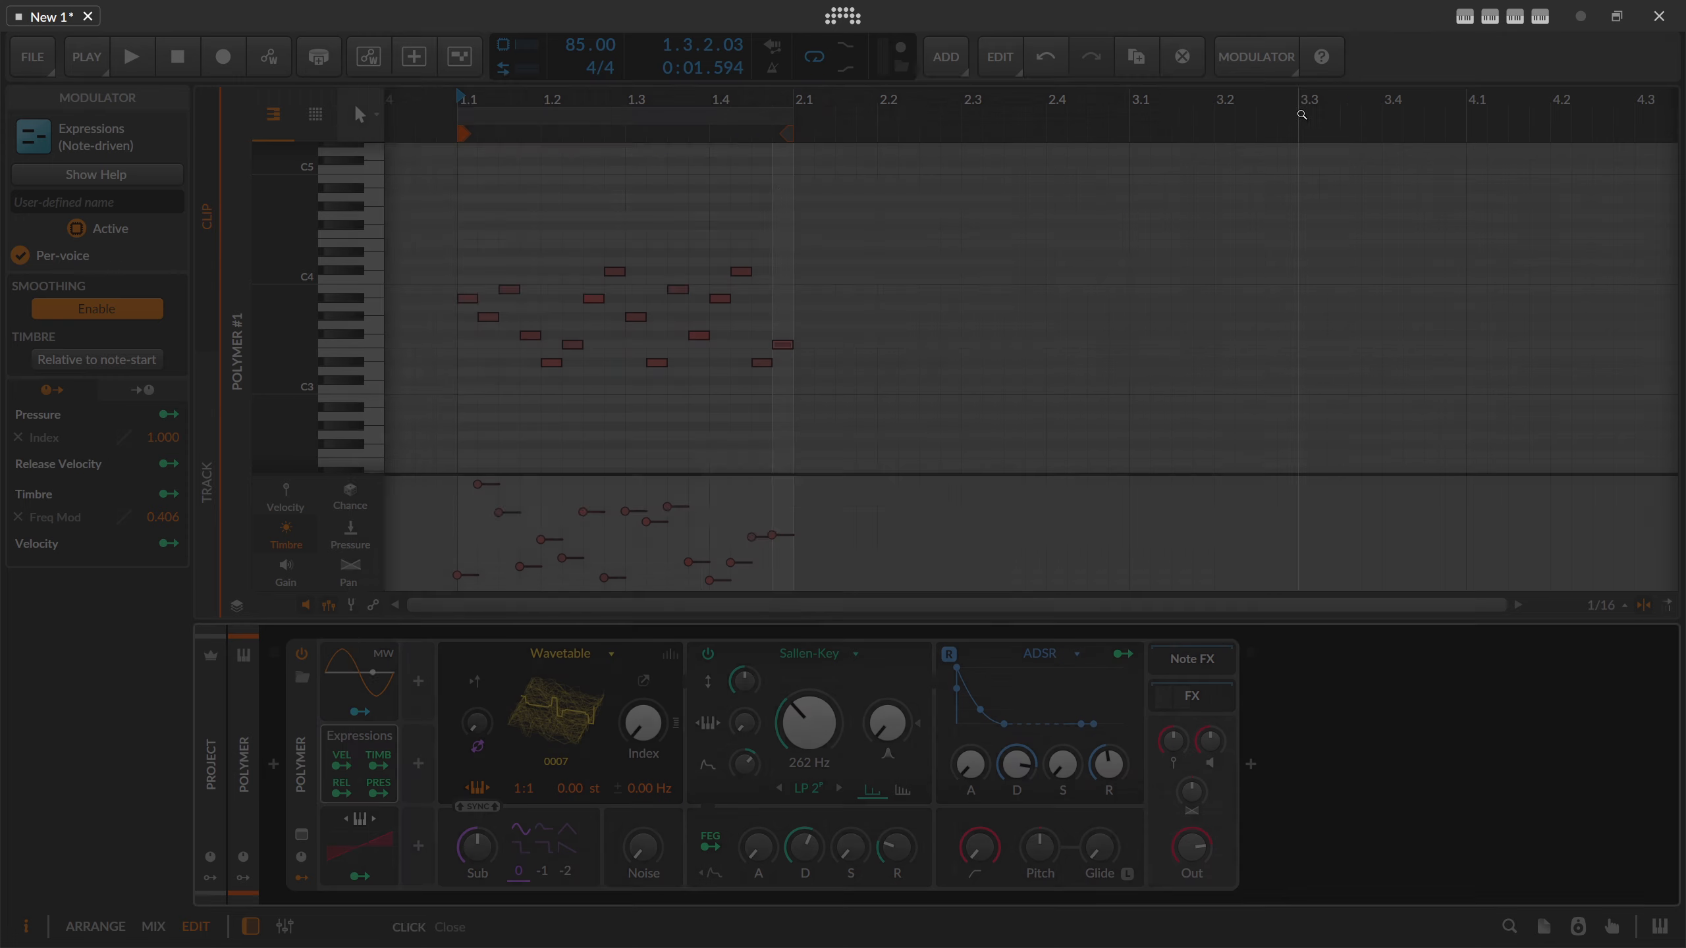
- Select all notes in the clip and review their velocity, timbre, pressure, chance and pan values, ending on timbre
{"action": "left_click_drag", "start_coordinate": [461, 247], "coordinate": [788, 429]}
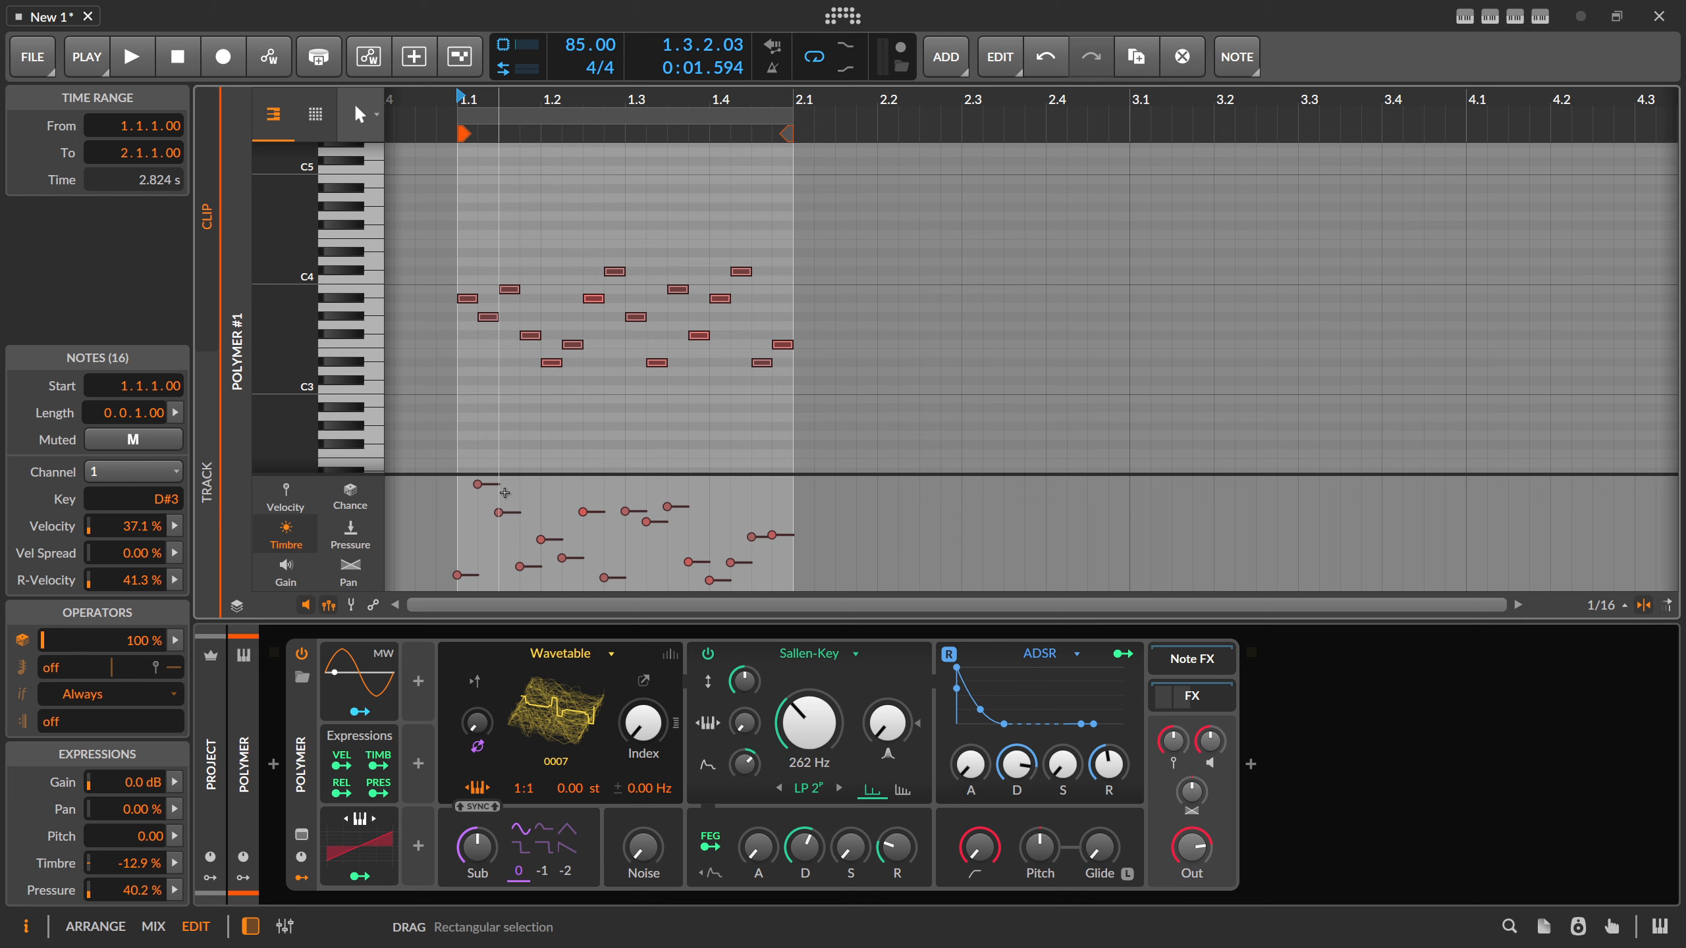
{"action": "left_click", "coordinate": [312, 505]}
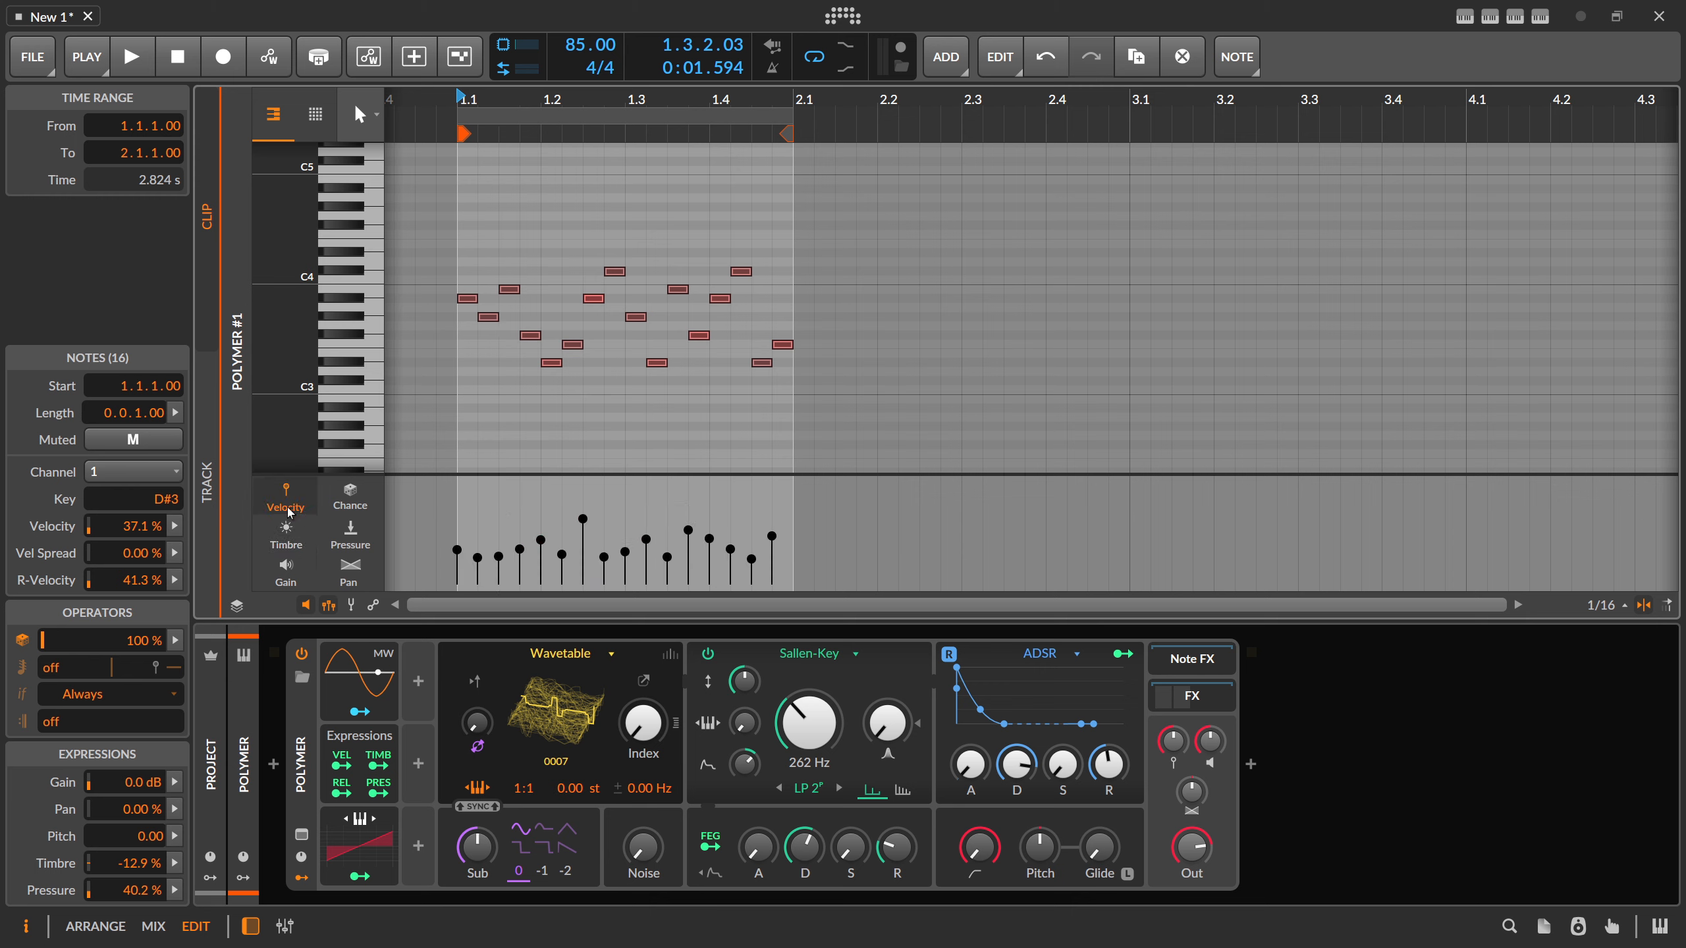
{"action": "left_click", "coordinate": [291, 531]}
{"action": "left_click", "coordinate": [355, 542]}
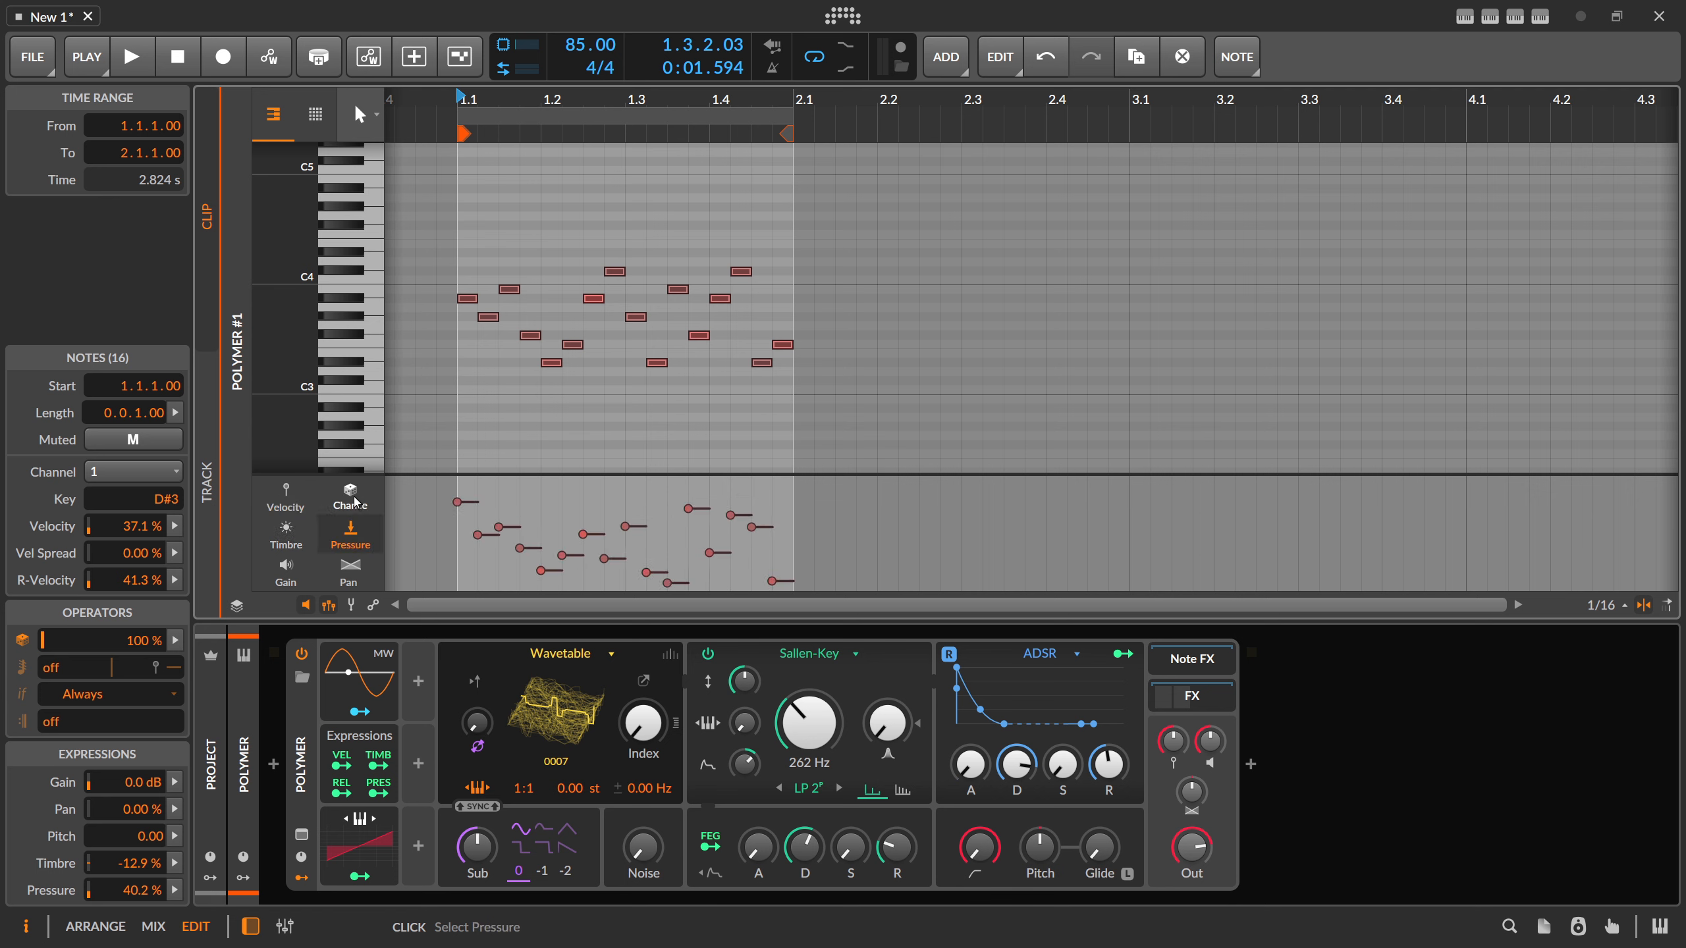
{"action": "left_click", "coordinate": [350, 498]}
{"action": "left_click", "coordinate": [350, 571]}
{"action": "left_click", "coordinate": [309, 538]}
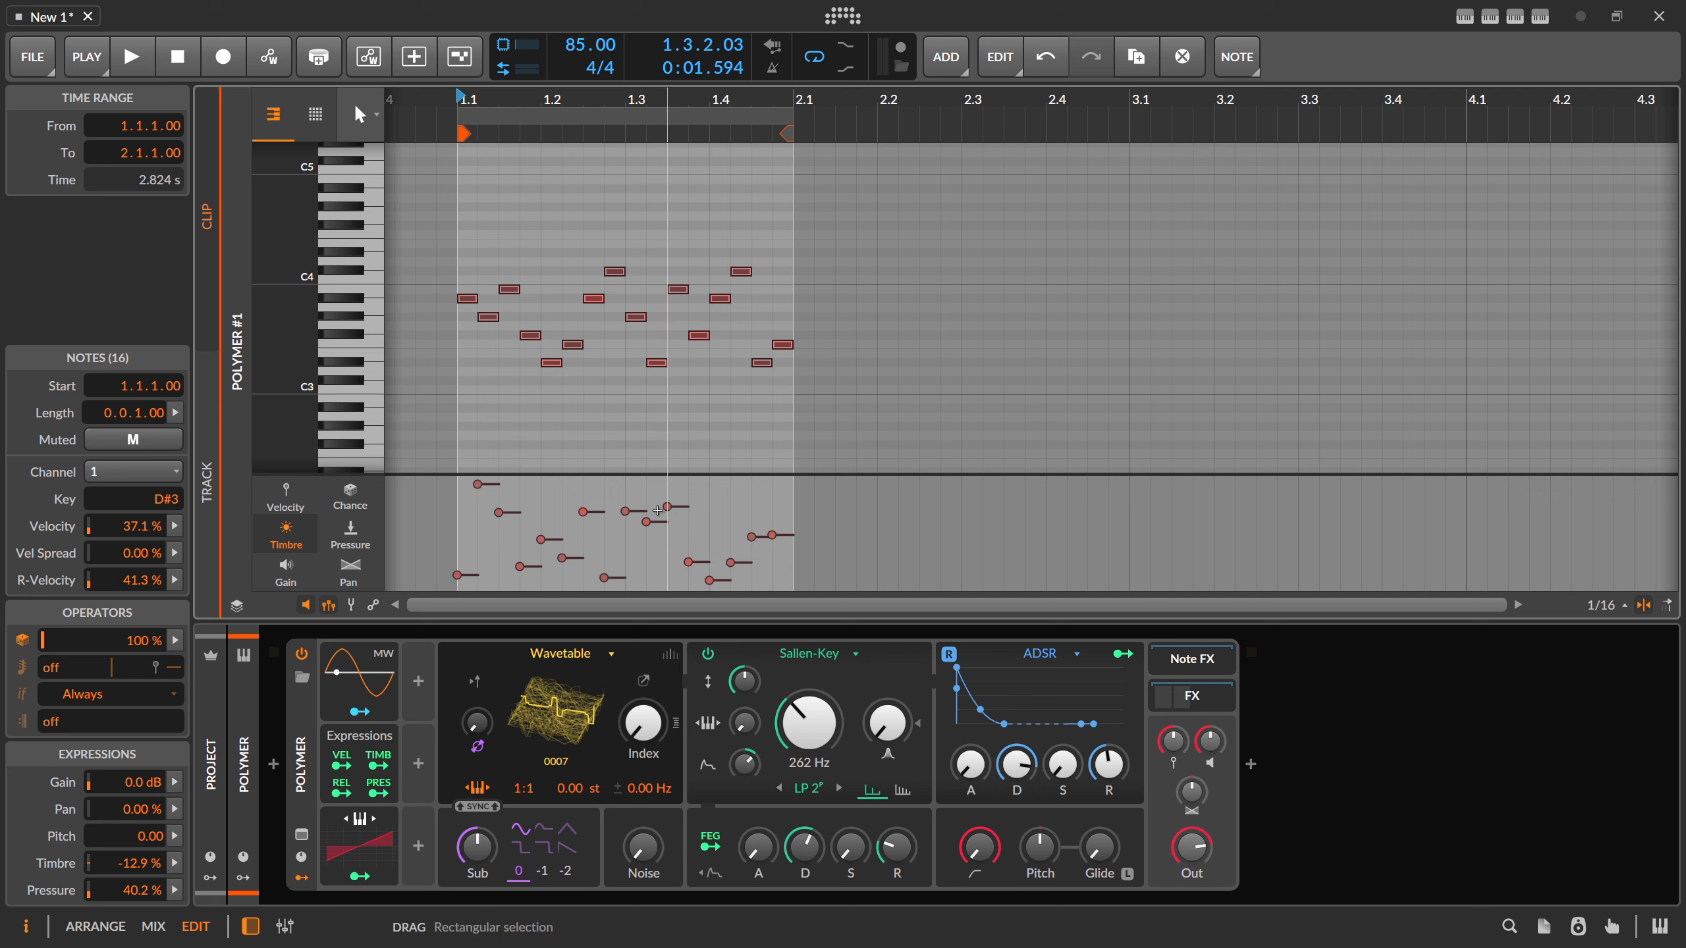
- Set Melody Maker's Vel/Timb/Pres Rnd to 50 %
{"action": "left_click", "coordinate": [1539, 16]}
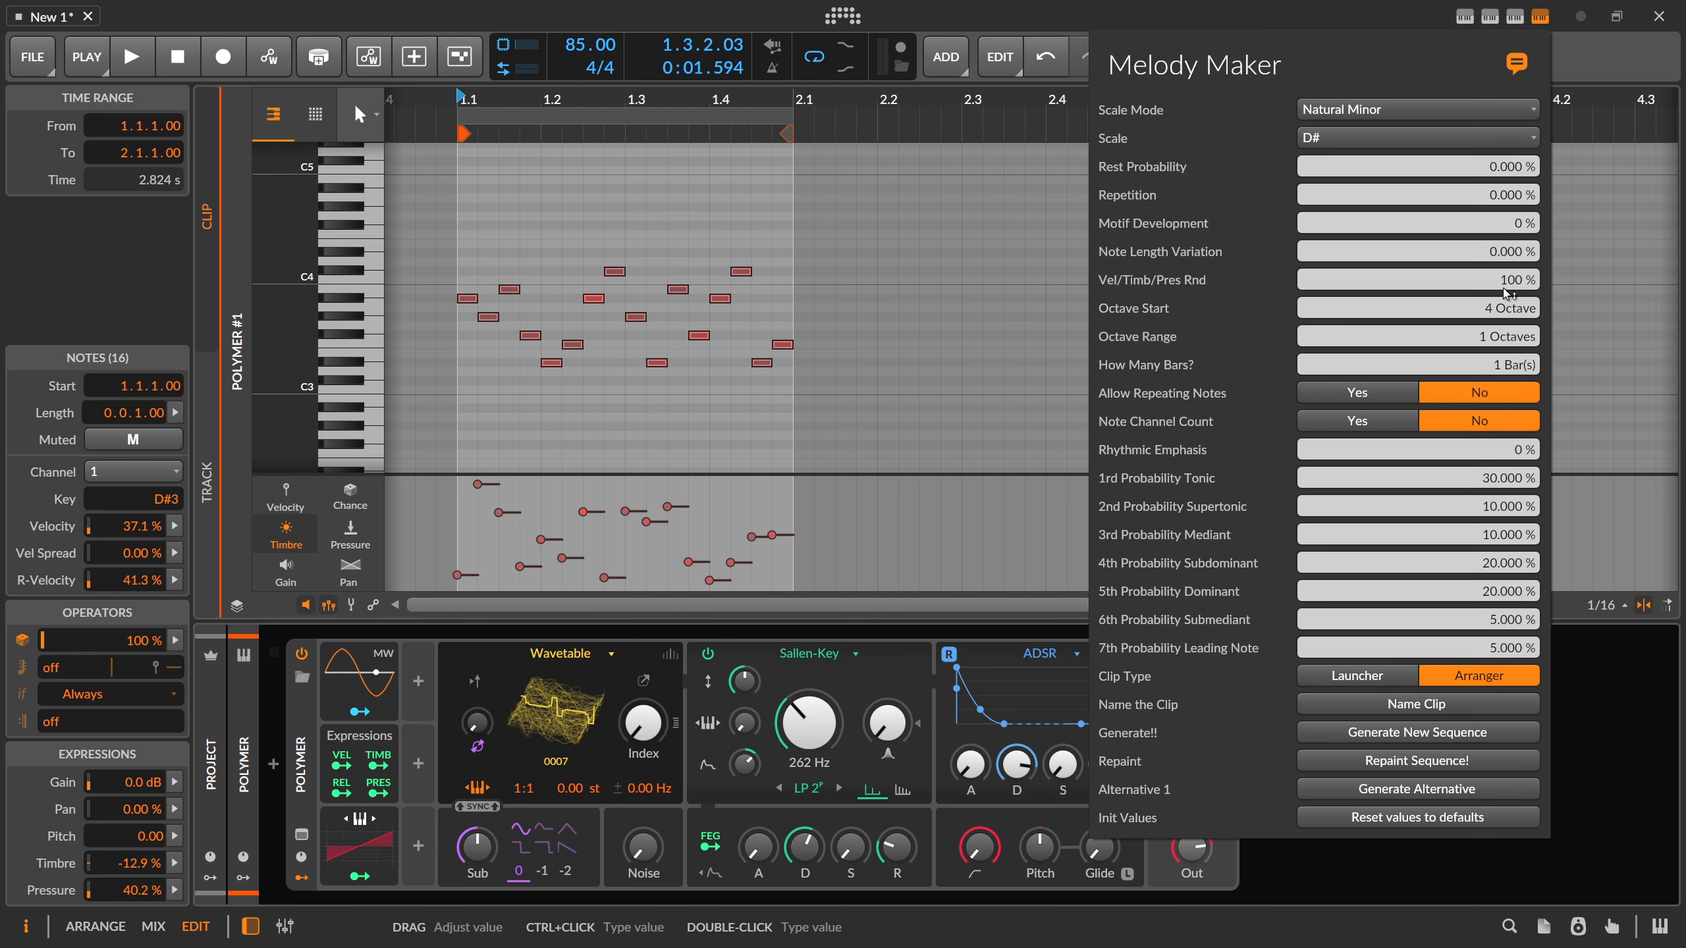
{"action": "mouse_move", "coordinate": [1504, 287]}
{"action": "left_mouse_down"}
{"action": "mouse_move", "coordinate": [1504, 269]}
{"action": "mouse_move", "coordinate": [1505, 319]}
{"action": "left_mouse_up"}
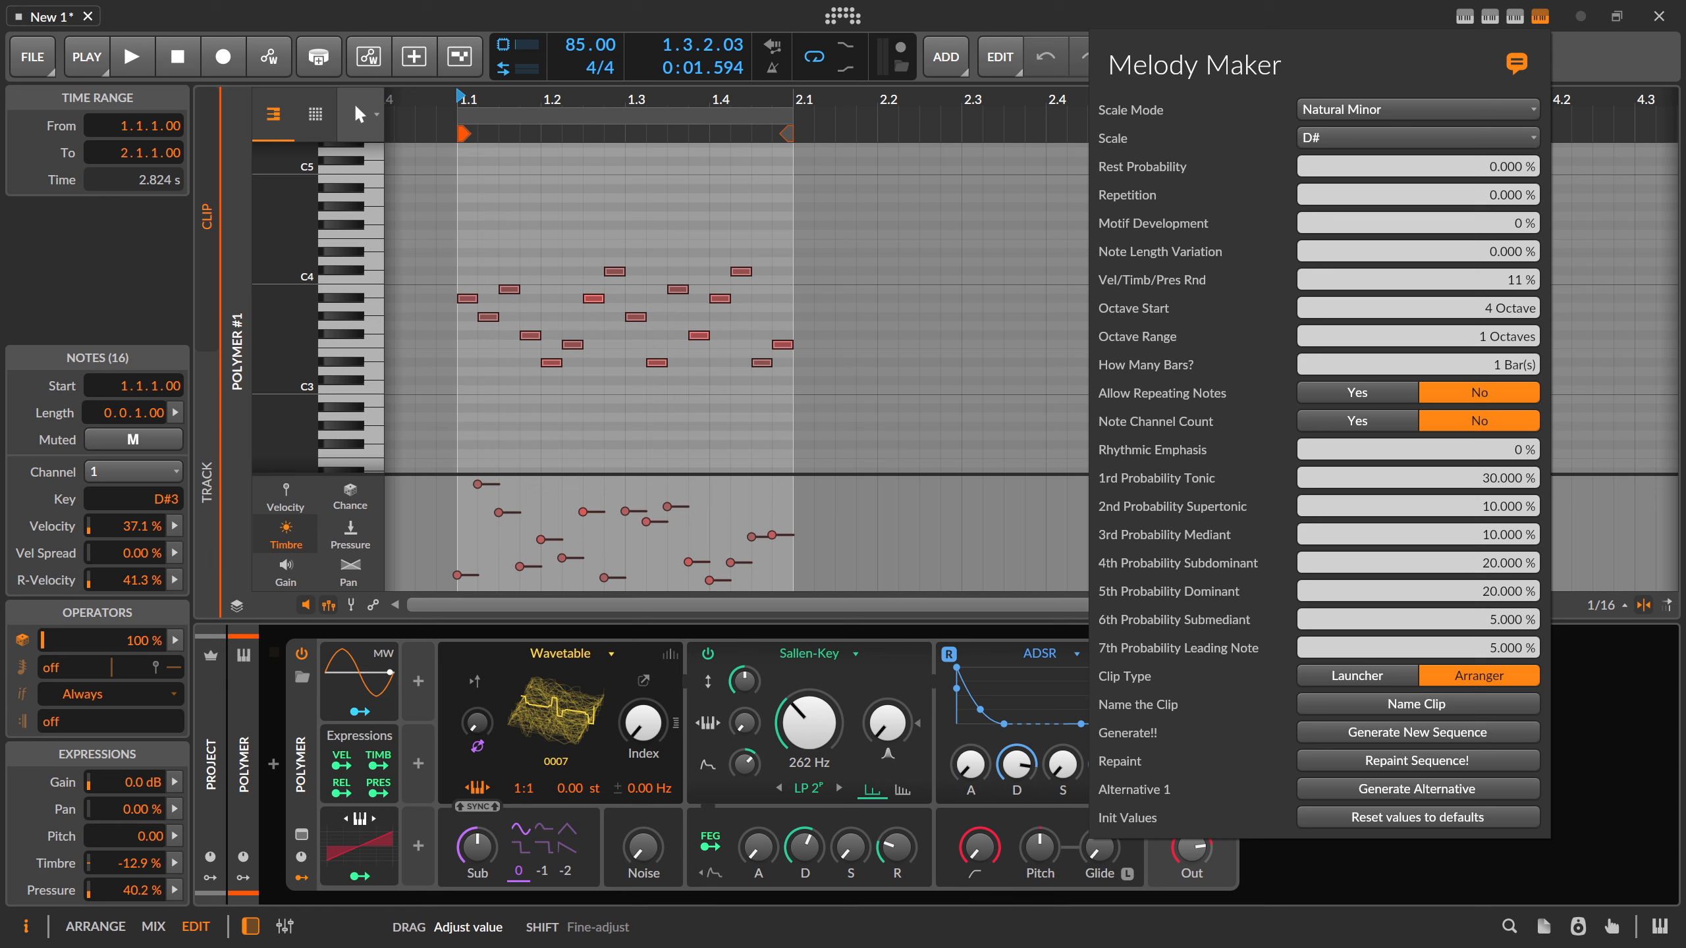
{"action": "left_click_drag", "start_coordinate": [1504, 280], "coordinate": [1504, 299]}
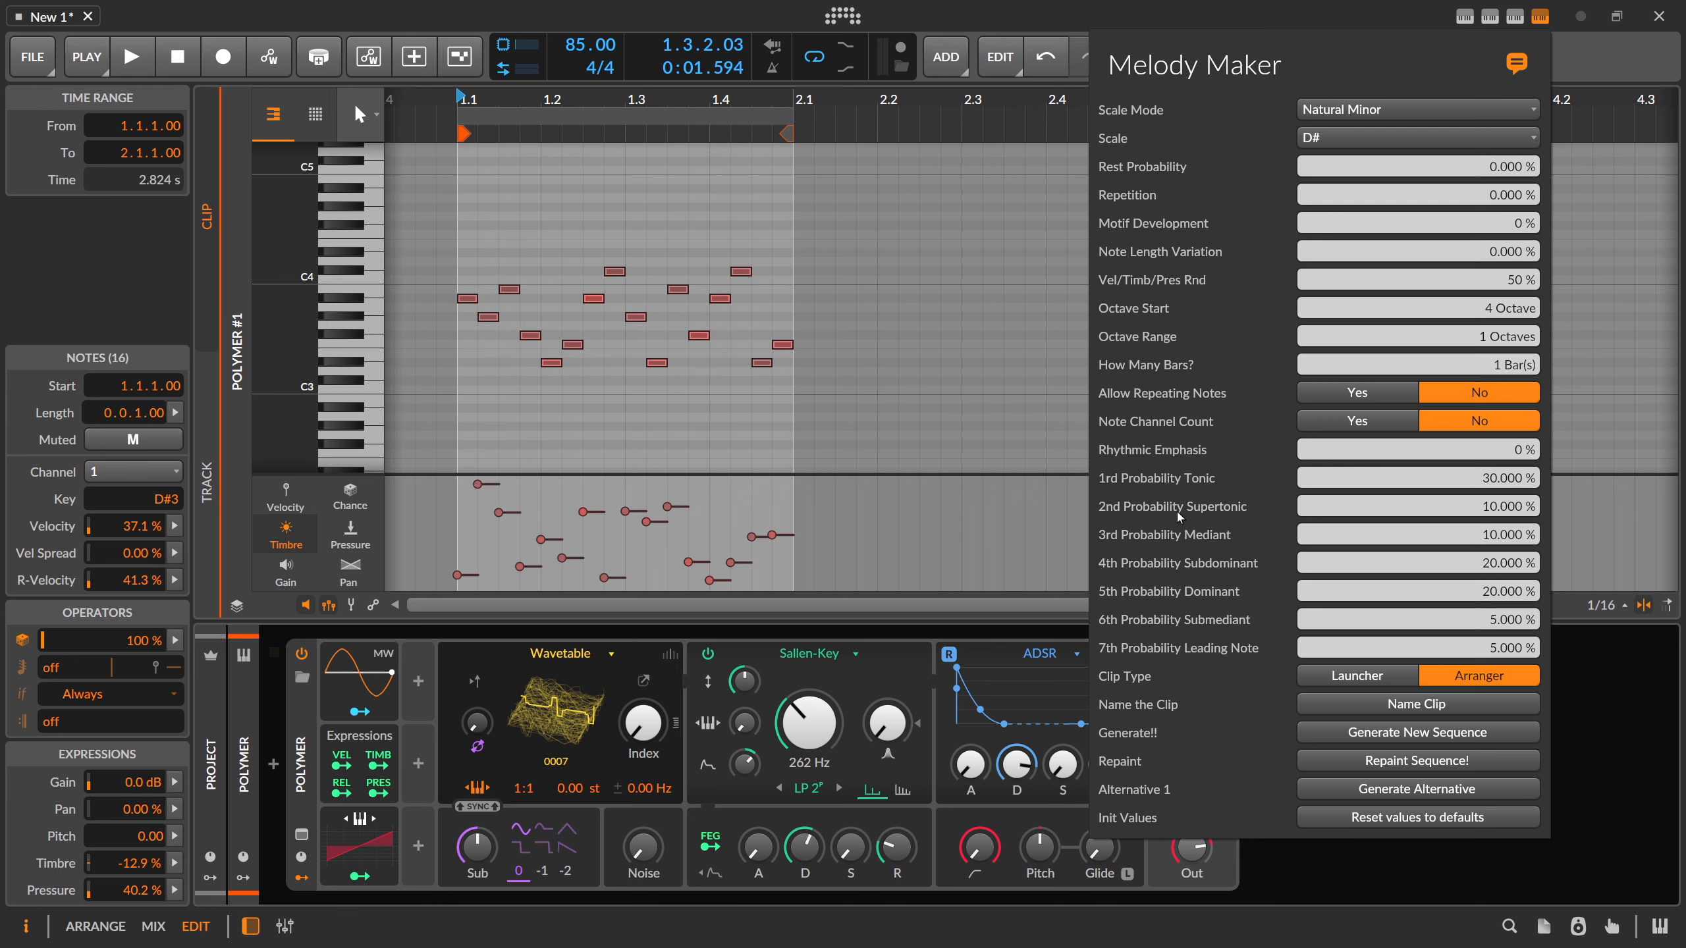
- Map the Expressions release velocity output to the Sallen-Key cutoff with an amount of 51.43, and briefly play the melody to hear it
{"action": "left_click", "coordinate": [347, 788]}
{"action": "left_click", "coordinate": [346, 790]}
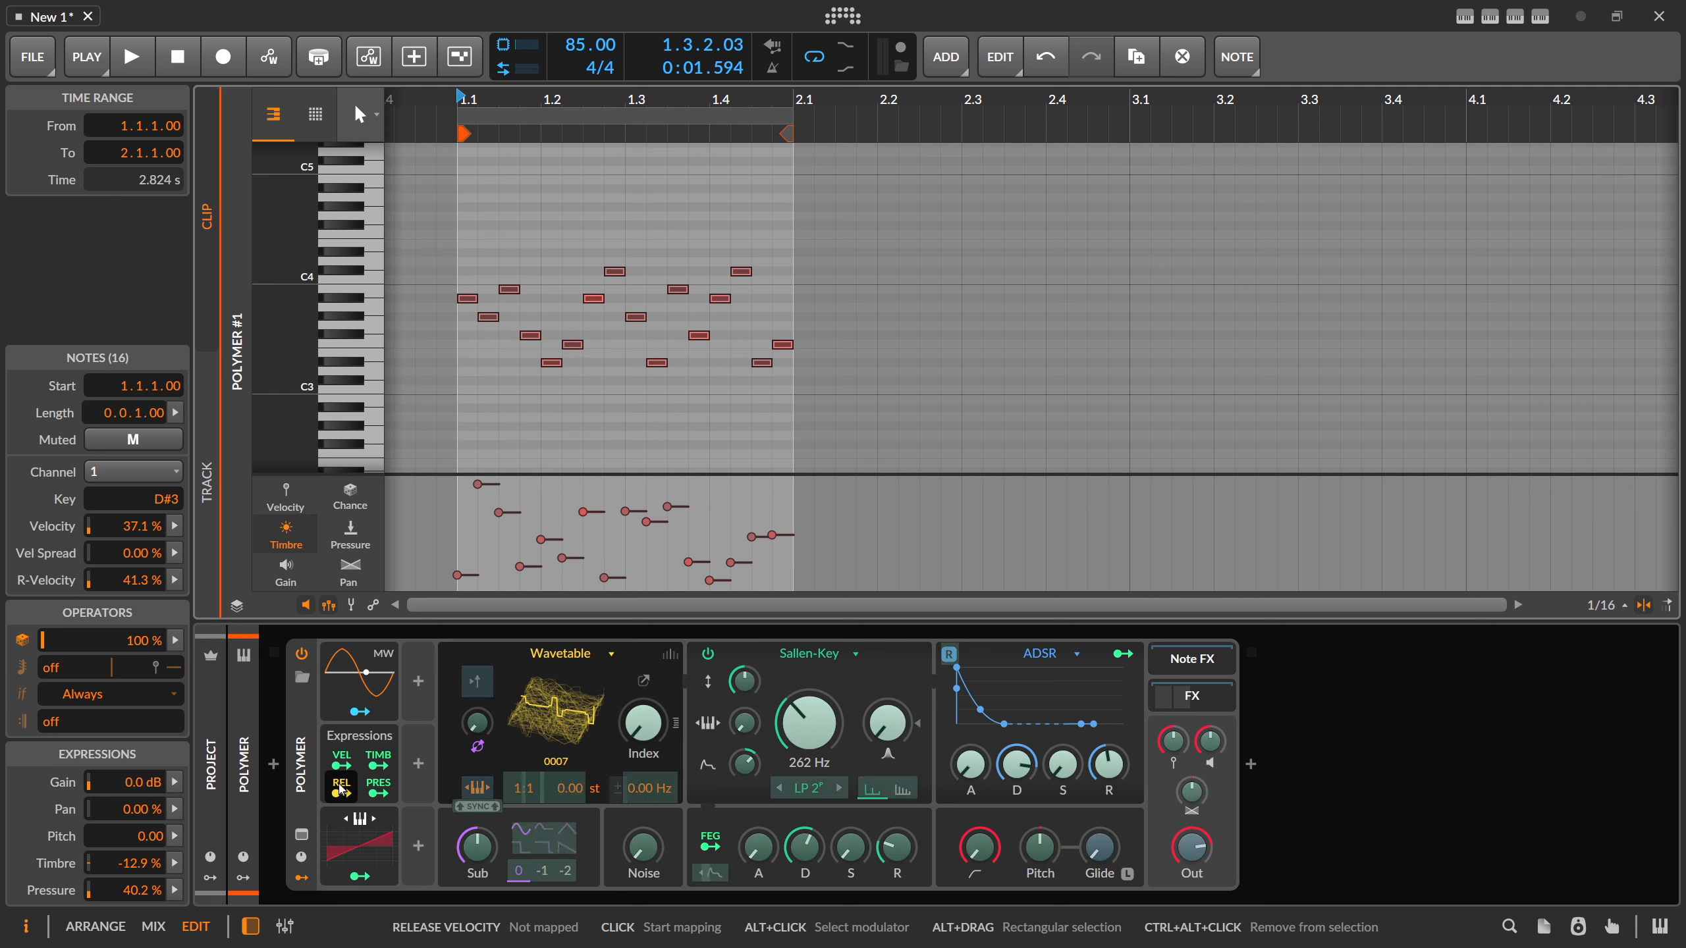
{"action": "left_click_drag", "start_coordinate": [808, 724], "coordinate": [808, 639]}
{"action": "left_click", "coordinate": [346, 784]}
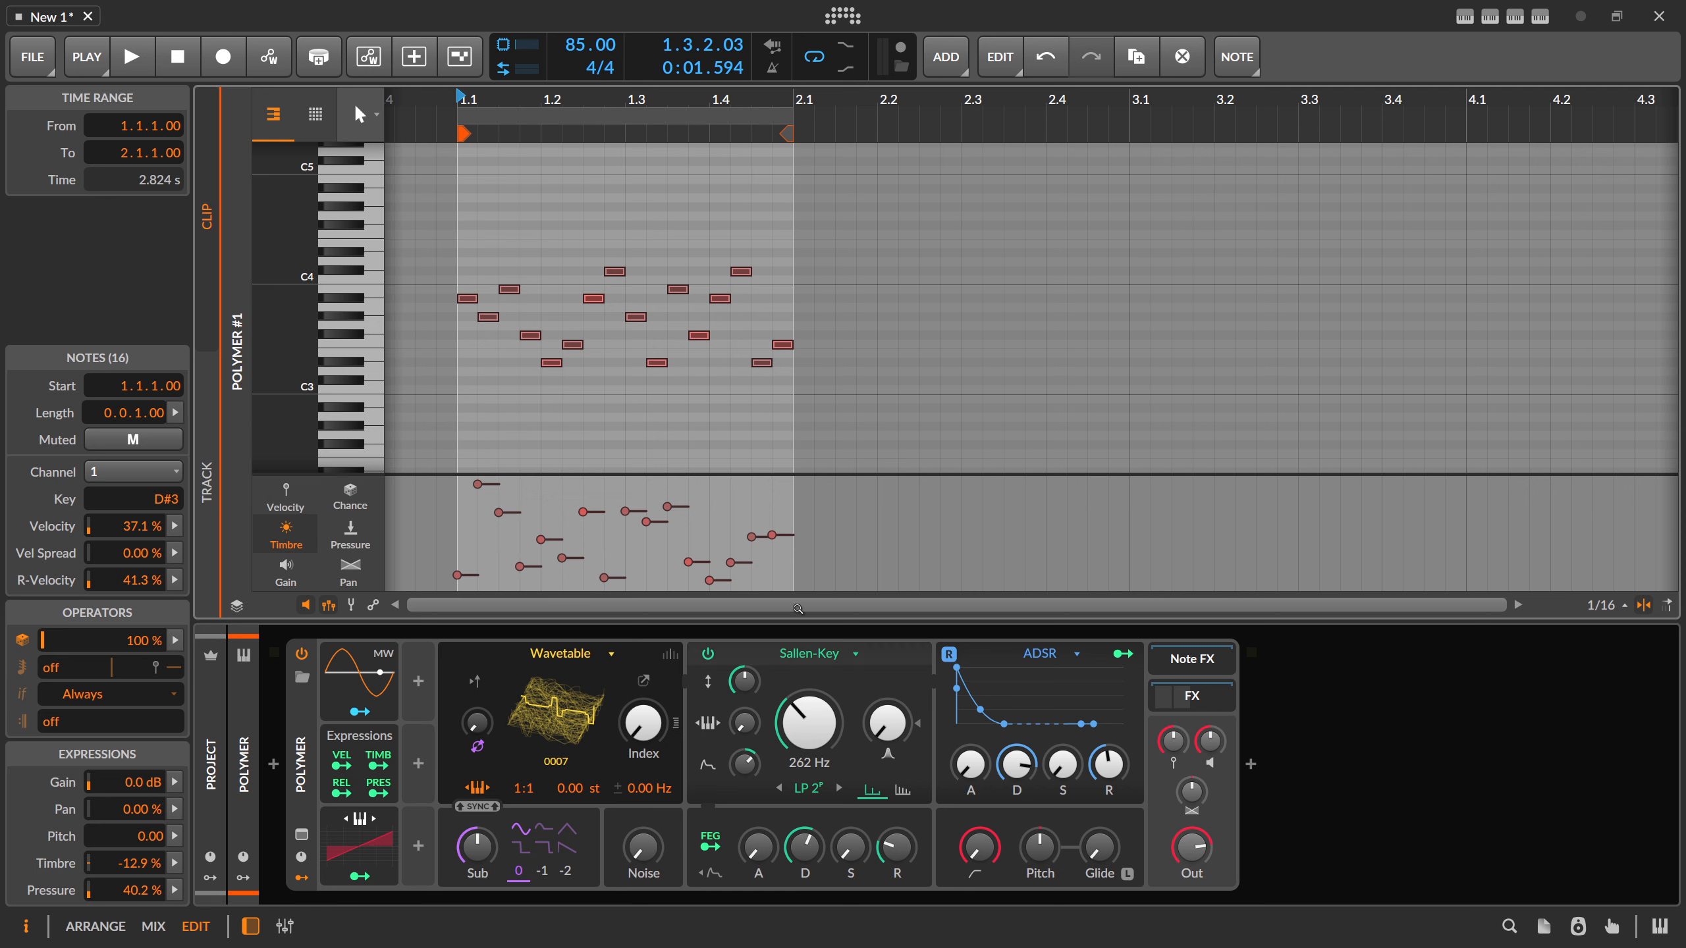
{"action": "left_click", "coordinate": [147, 66]}
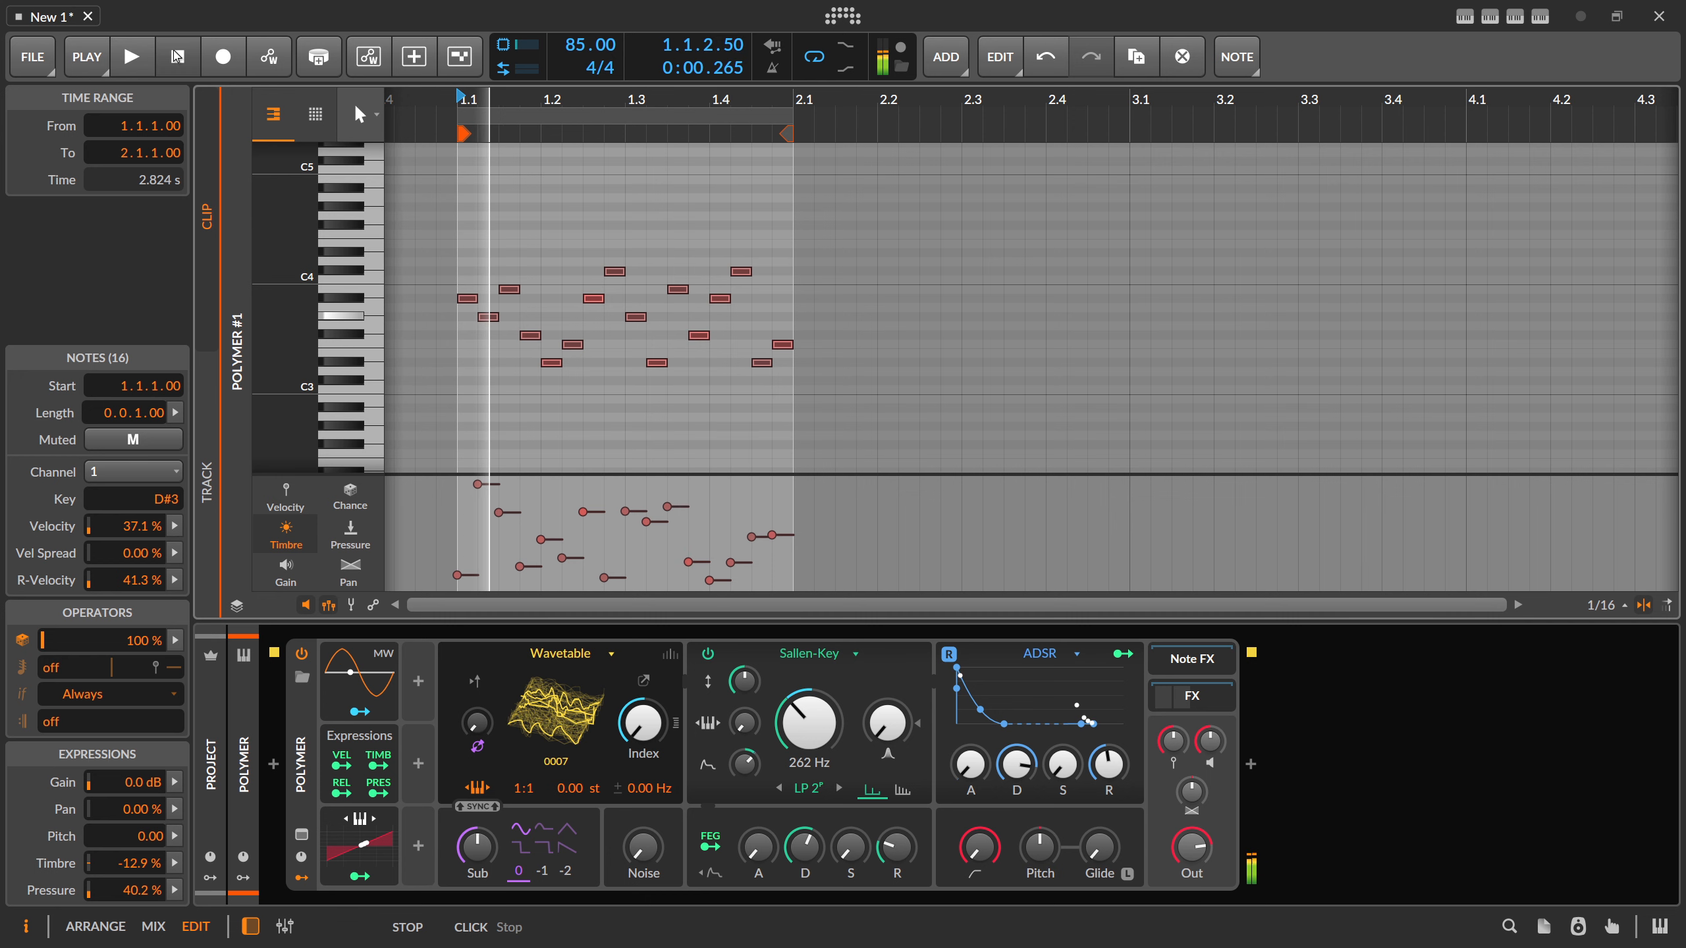
{"action": "key", "text": "space"}
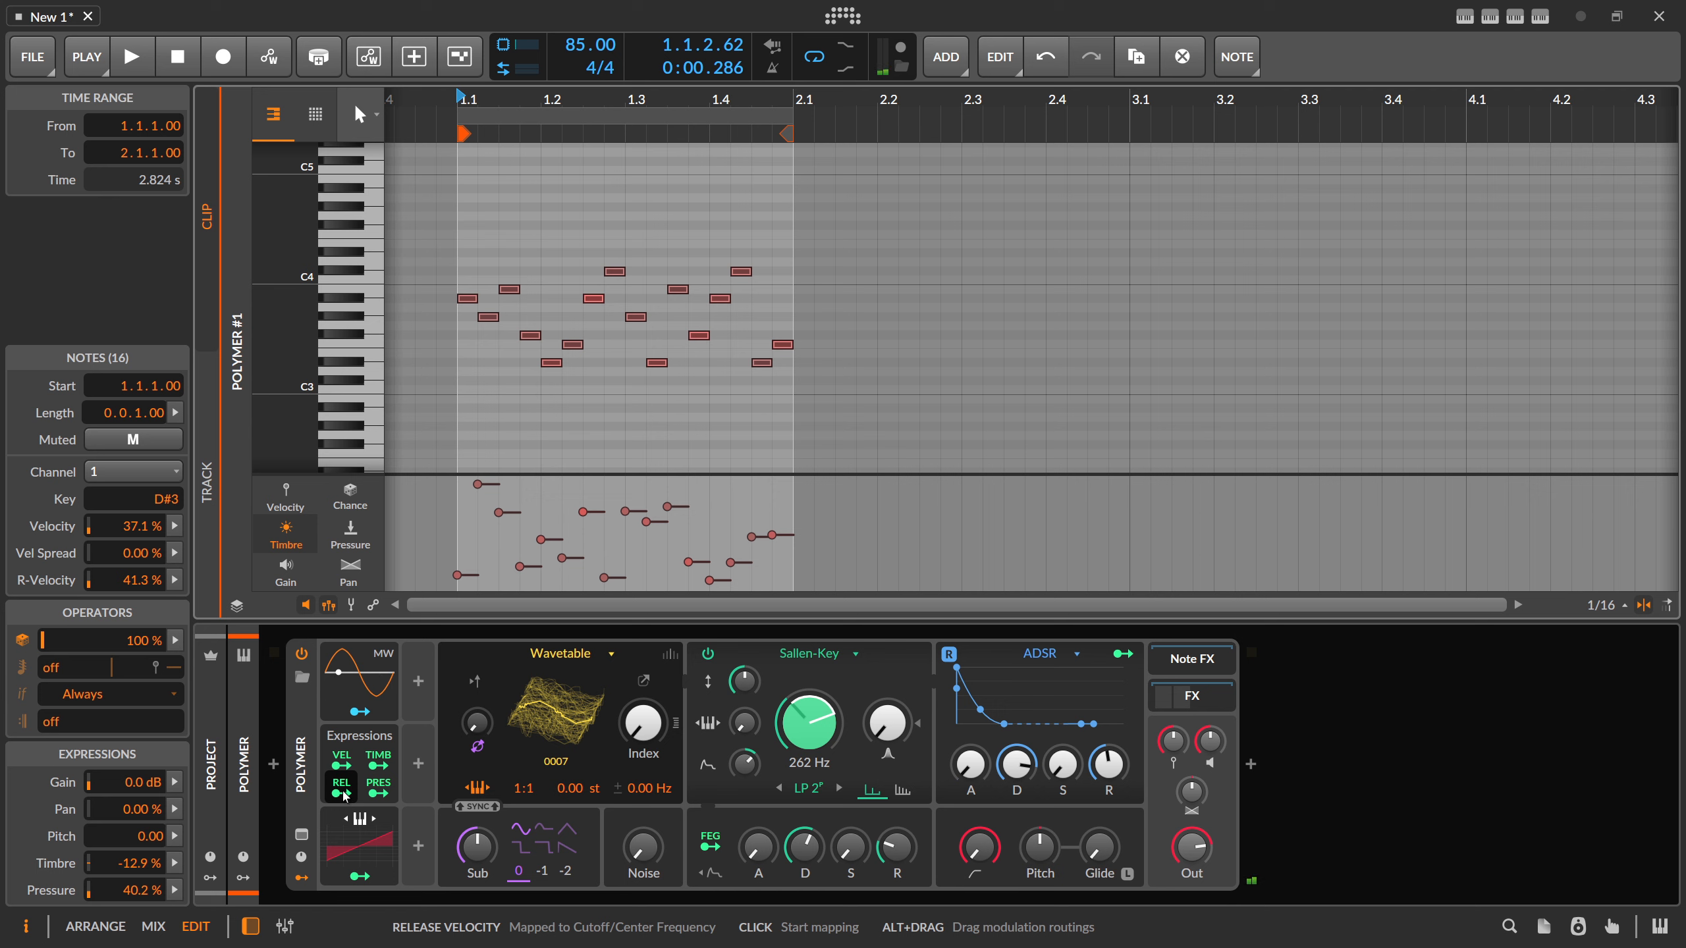
- Select the D#3 note at 1.2.1 to examine its release velocity and expression values, and clear the selection
{"action": "left_click", "coordinate": [563, 373]}
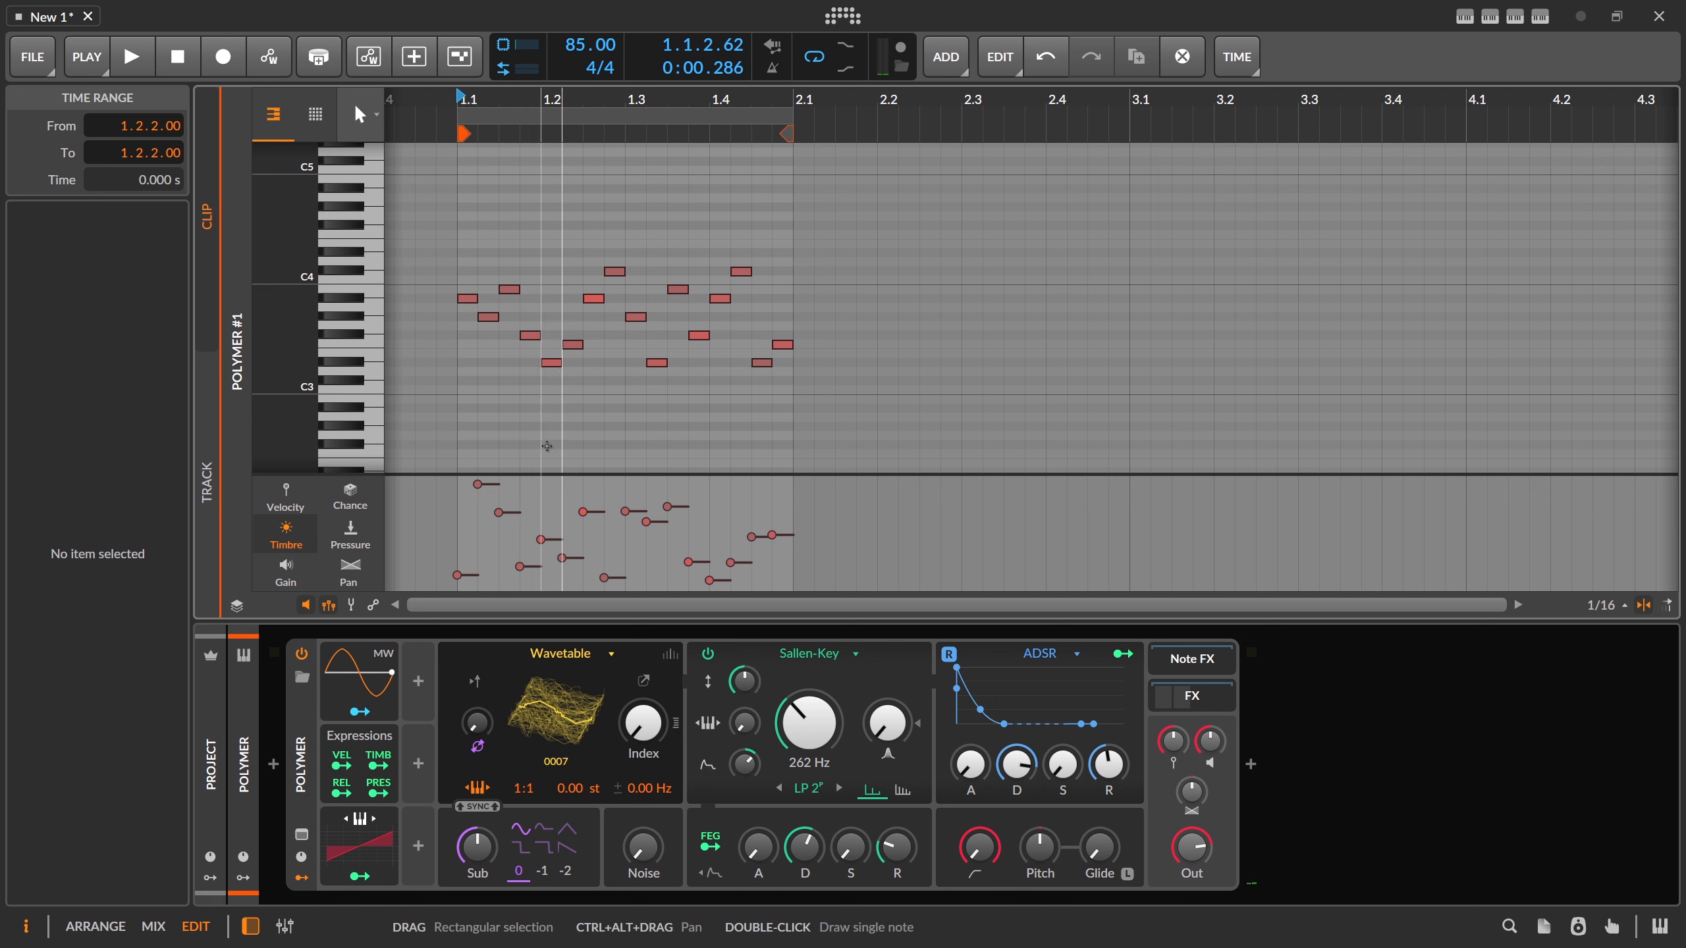
{"action": "left_click", "coordinate": [551, 363]}
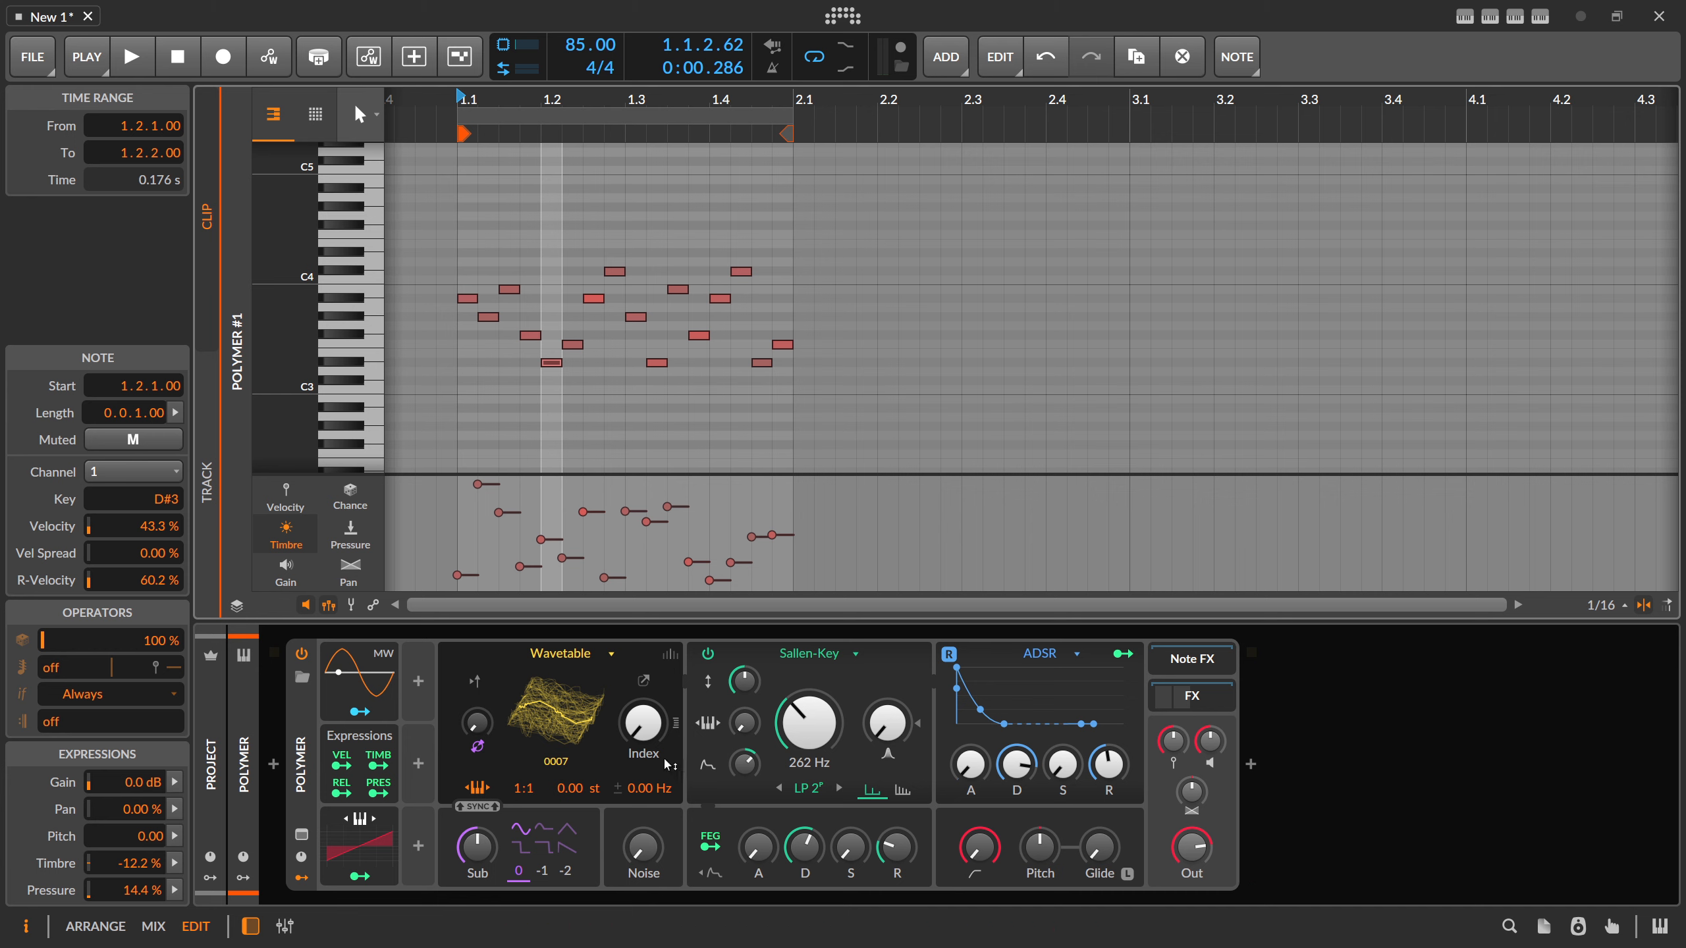
{"action": "left_click", "coordinate": [706, 432]}
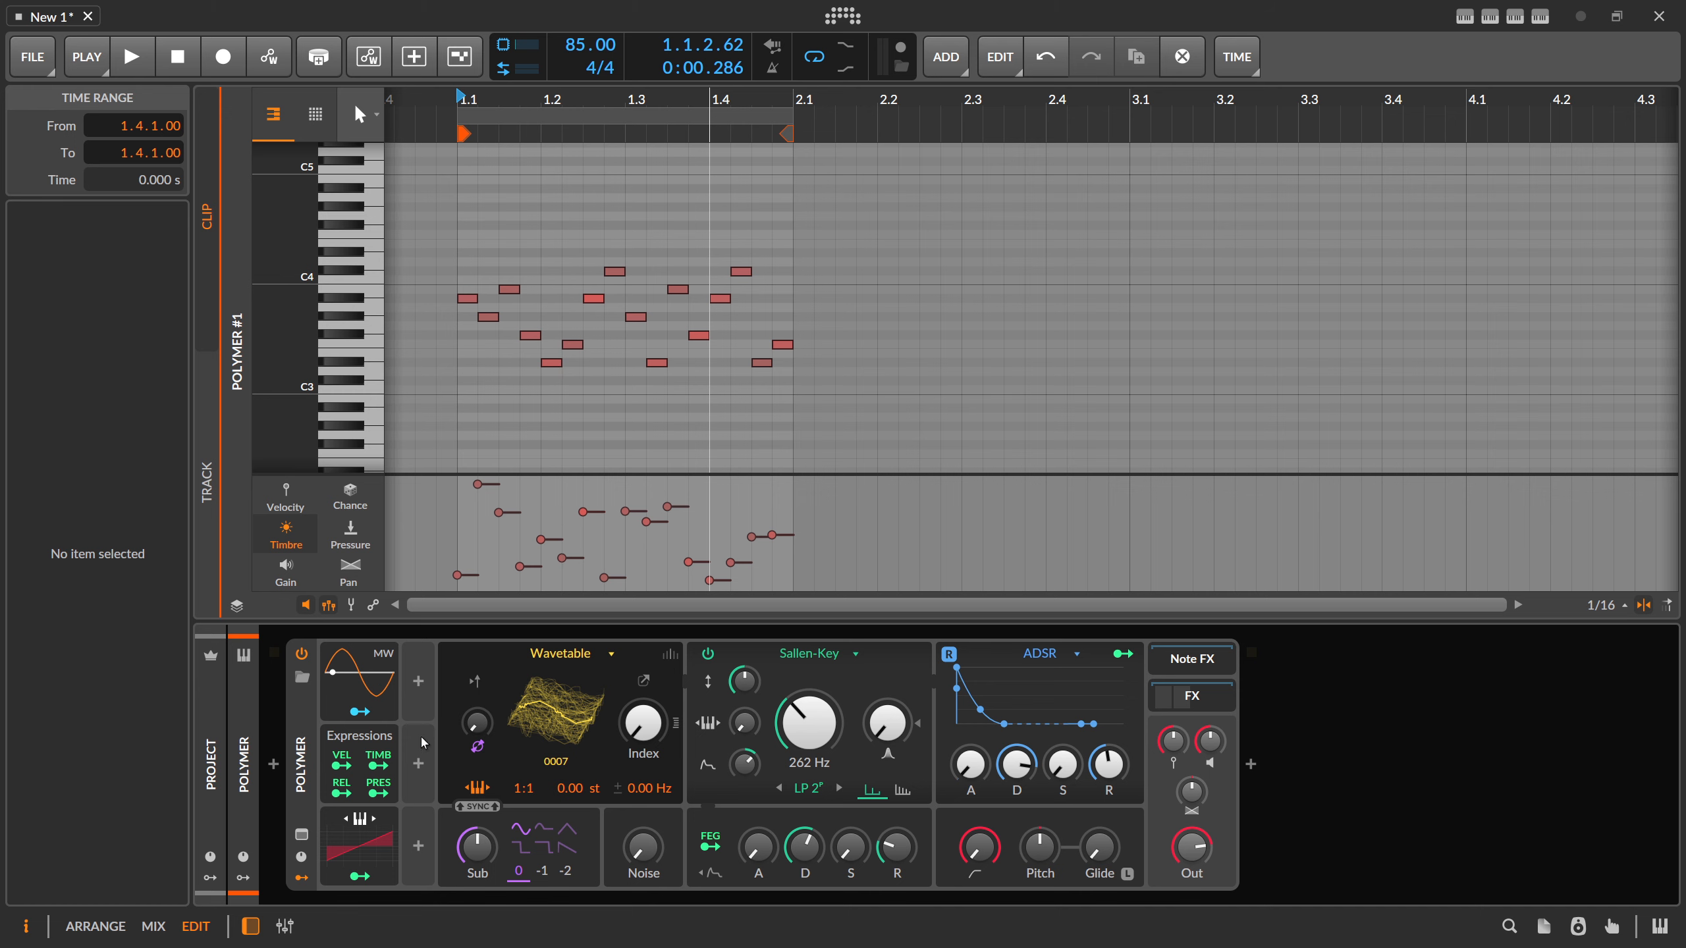
- Add a single-knob Macro modulator to the empty slot beside Polymer's MW modulator
{"action": "left_click", "coordinate": [420, 684]}
{"action": "type", "text": "mac"}
{"action": "key", "text": "Down"}
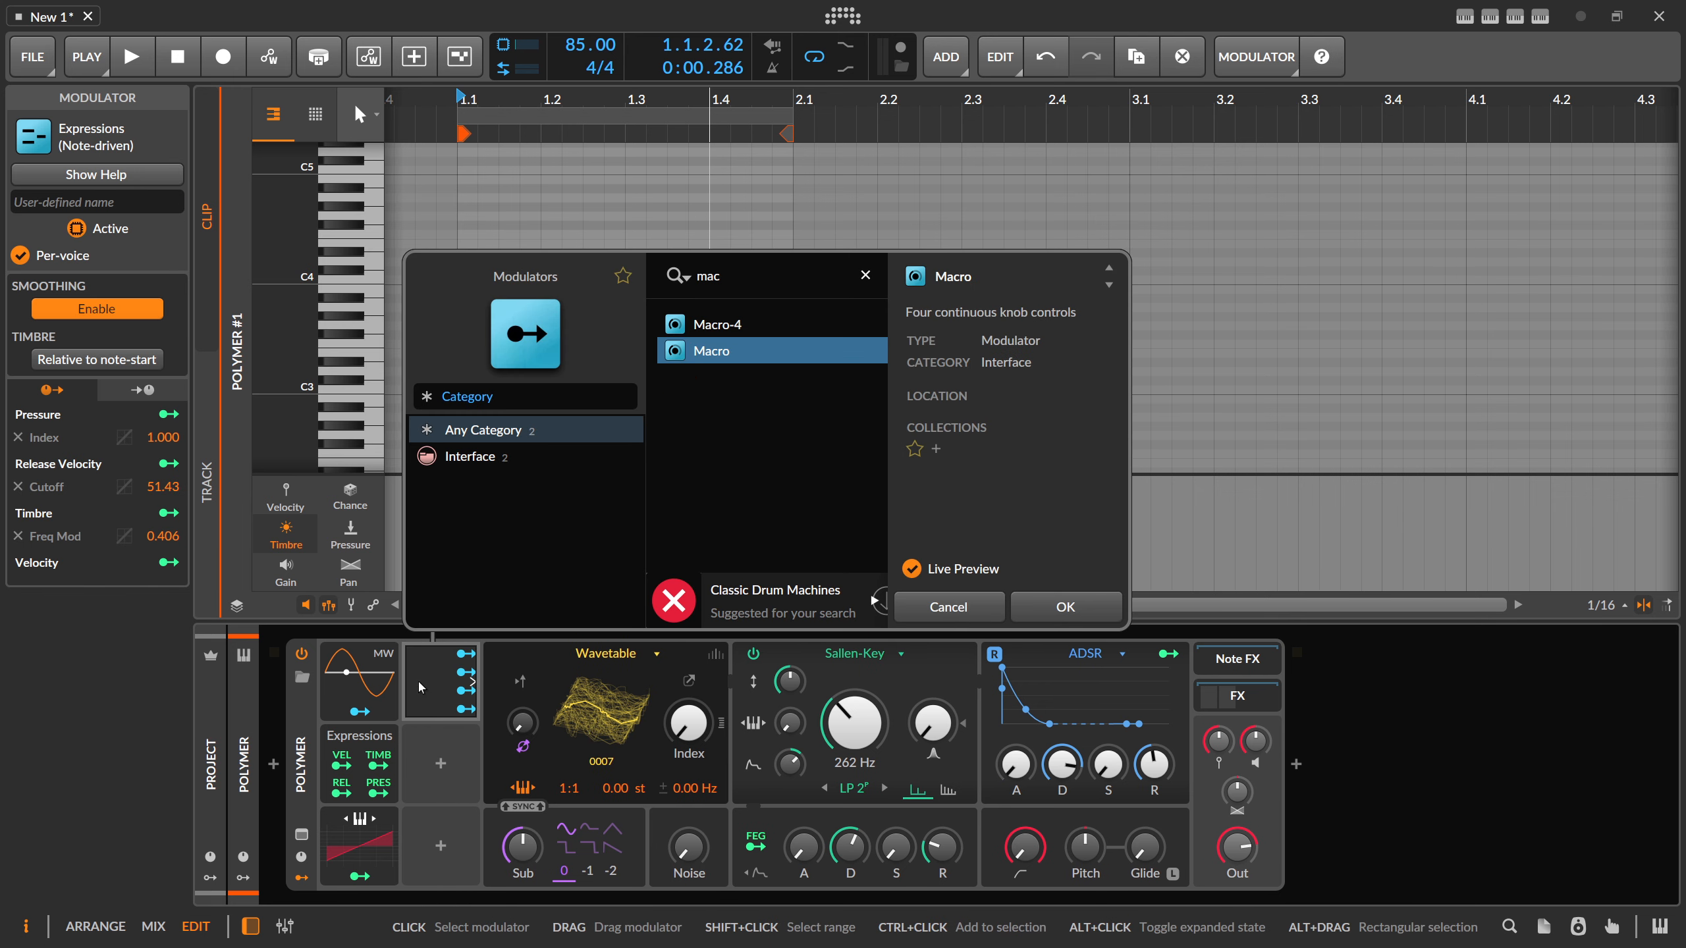
{"action": "key", "text": "Return"}
- Map the Macro to scale the Expressions modulations of pressure to Index, release velocity to Cutoff and timbre to Freq Mod
{"action": "left_click", "coordinate": [441, 711]}
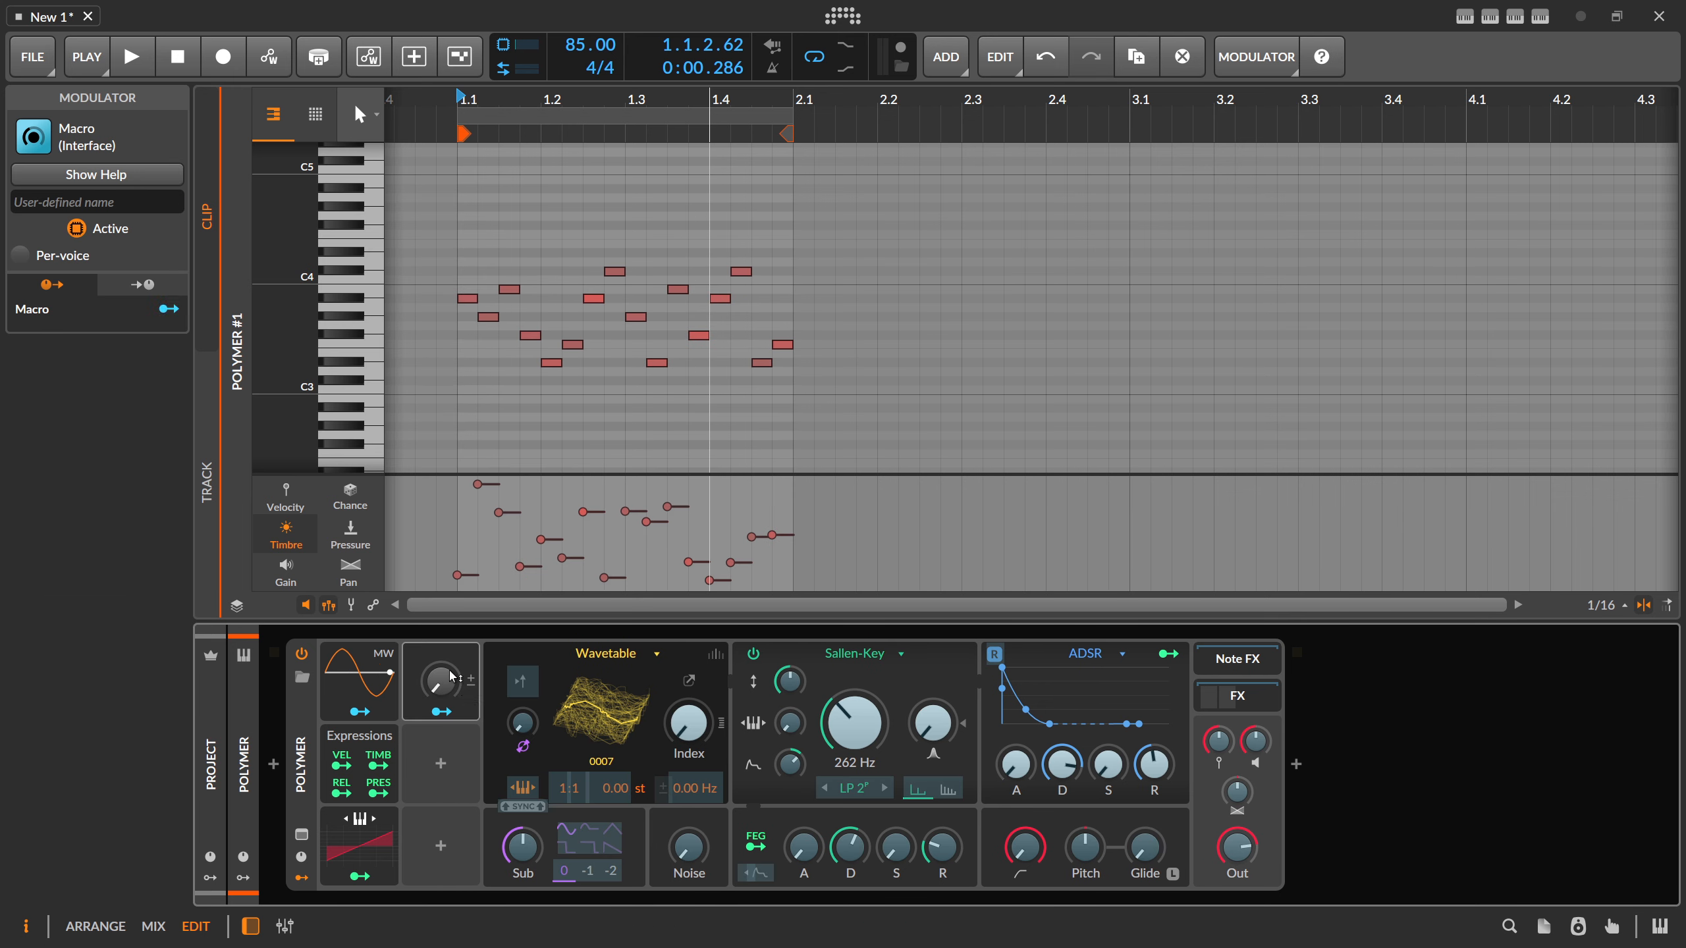
{"action": "left_click", "coordinate": [350, 738]}
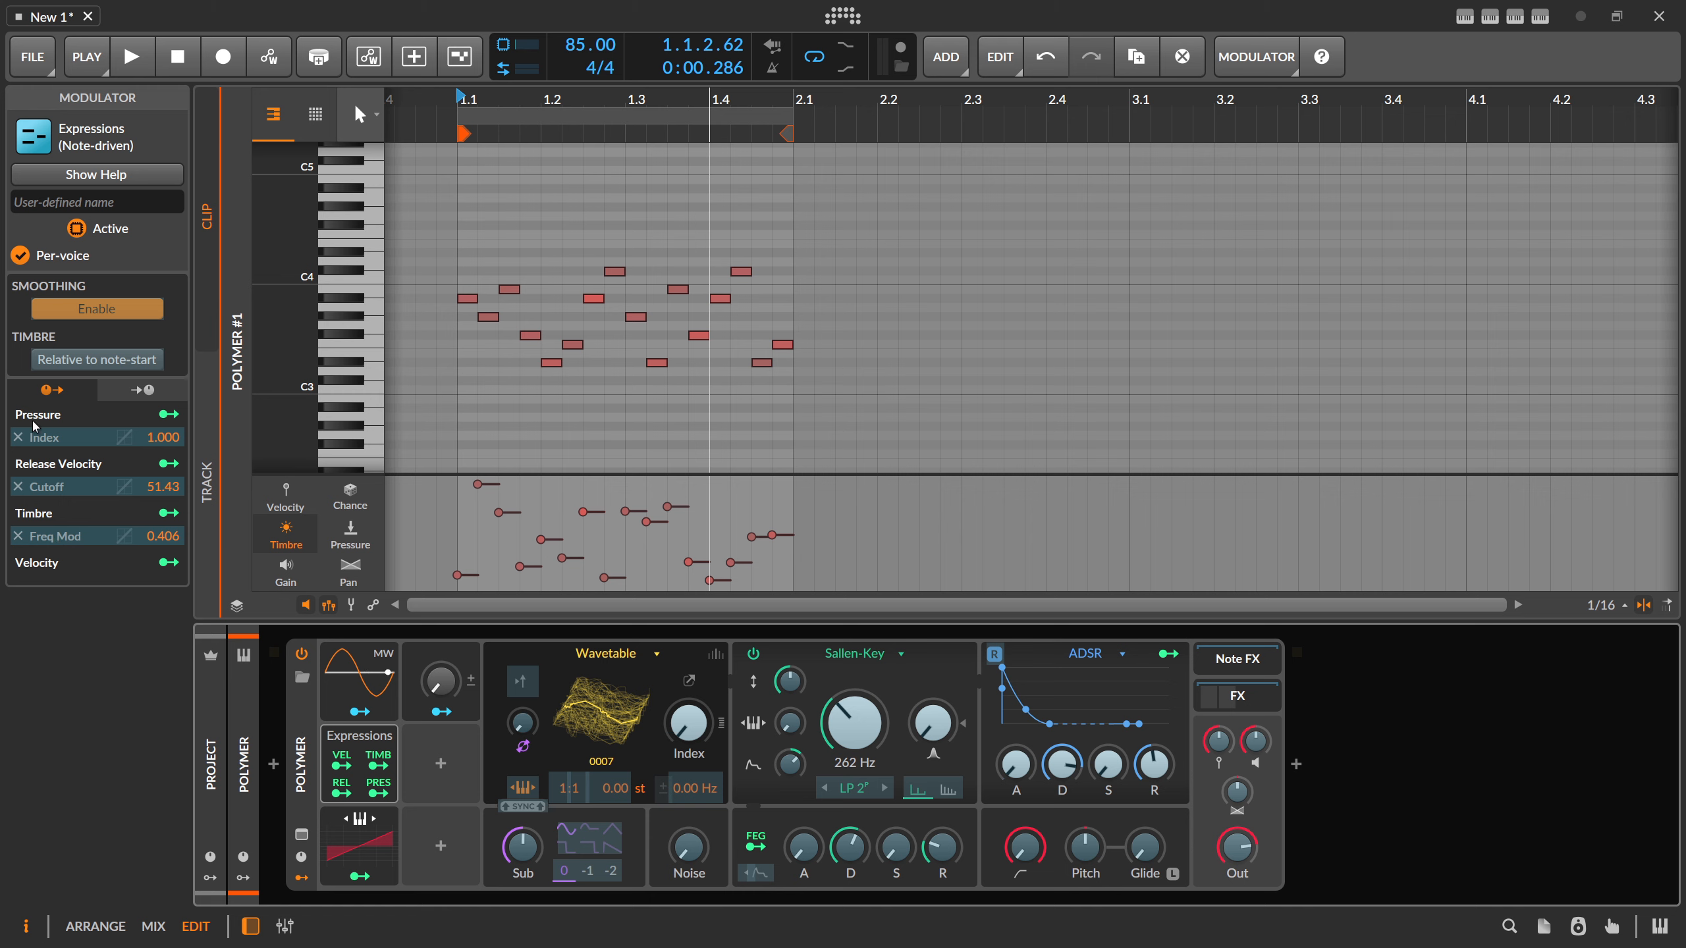
{"action": "mouse_move", "coordinate": [52, 445]}
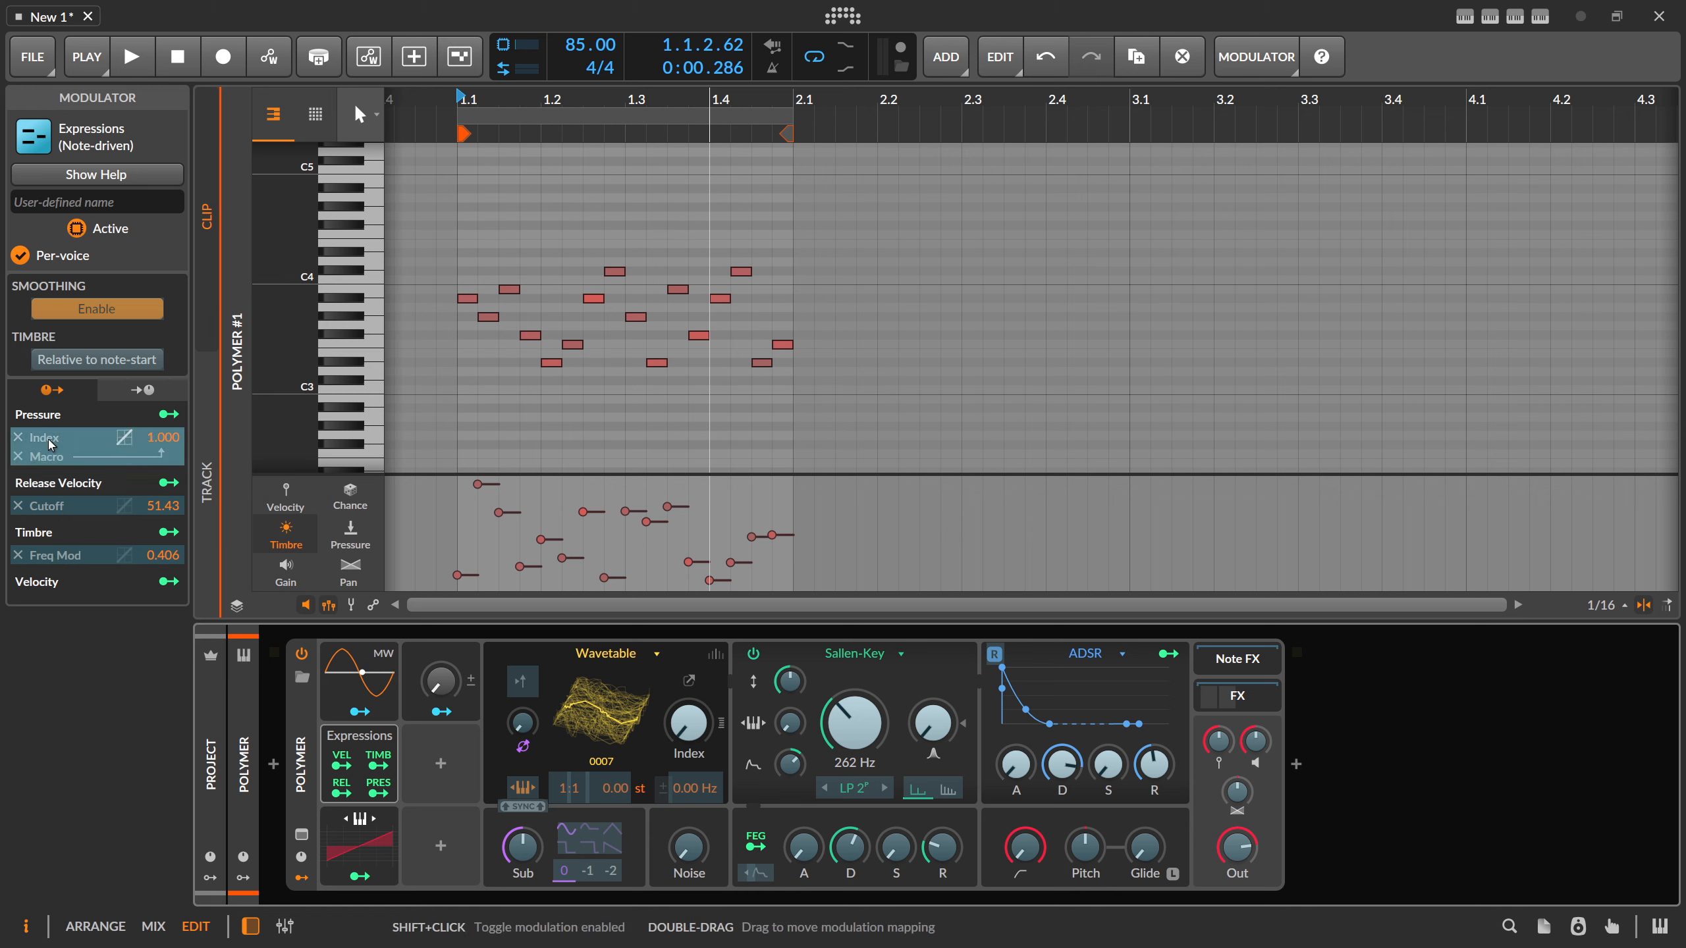
{"action": "mouse_move", "coordinate": [59, 576]}
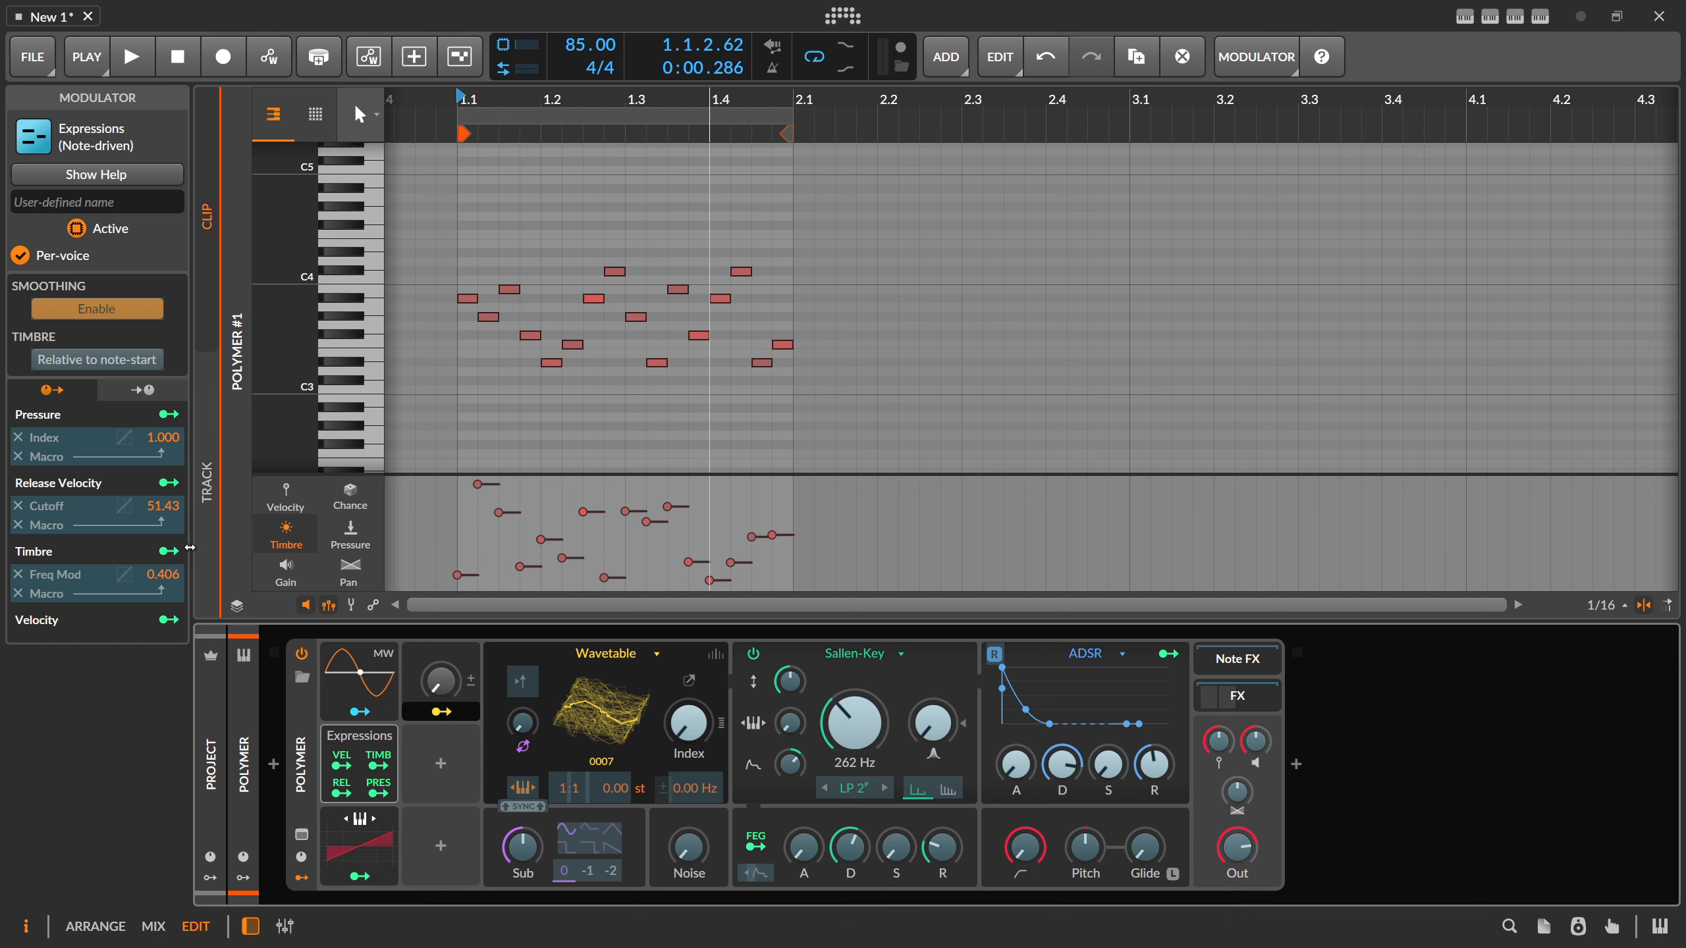
- Rename the Macro modulator on Polymer as Amount
{"action": "left_click_drag", "start_coordinate": [454, 679], "coordinate": [441, 681]}
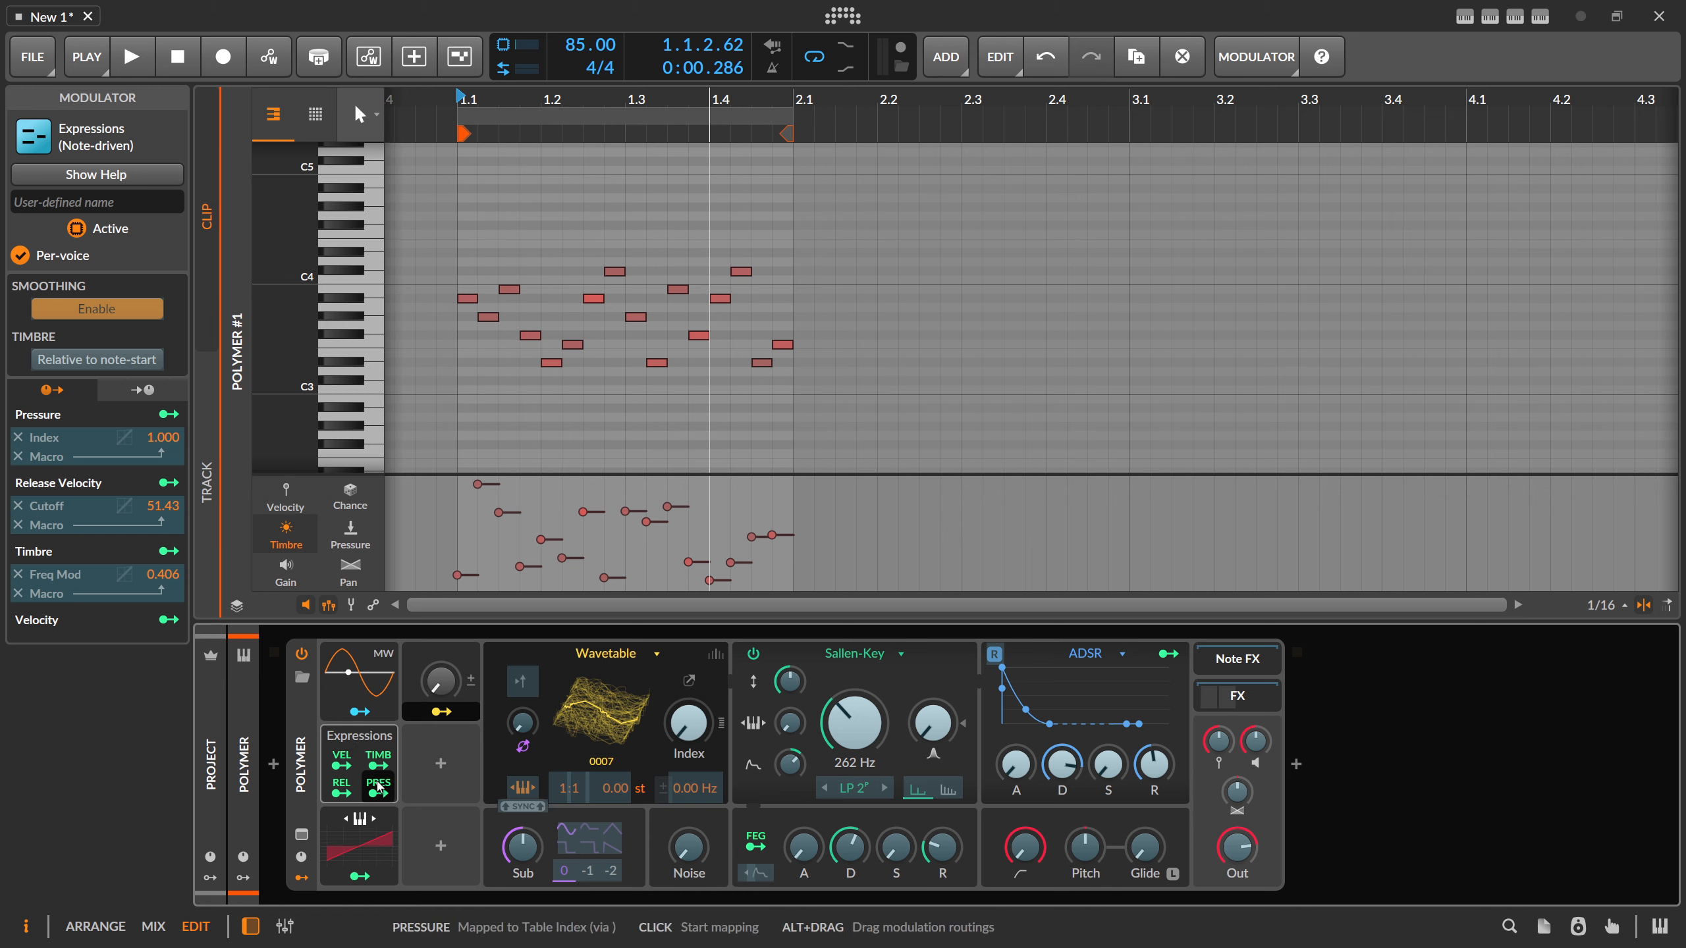
{"action": "double_click", "coordinate": [453, 654]}
{"action": "type", "text": "Amo"}
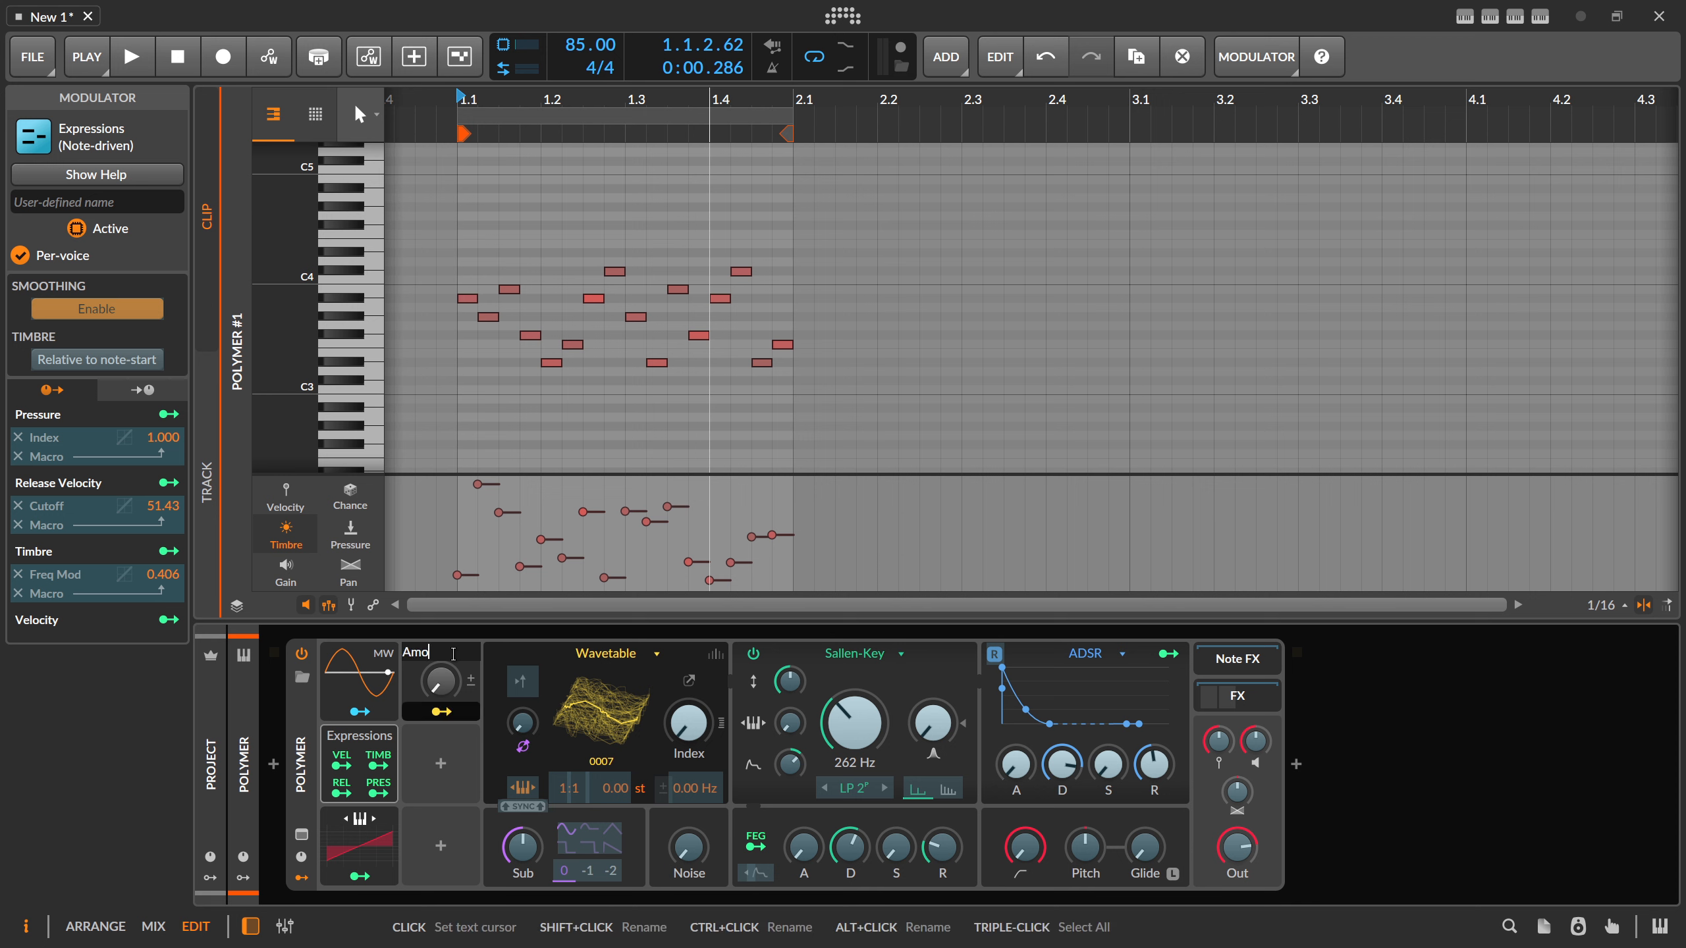
{"action": "type", "text": "unt"}
{"action": "key", "text": "Return"}
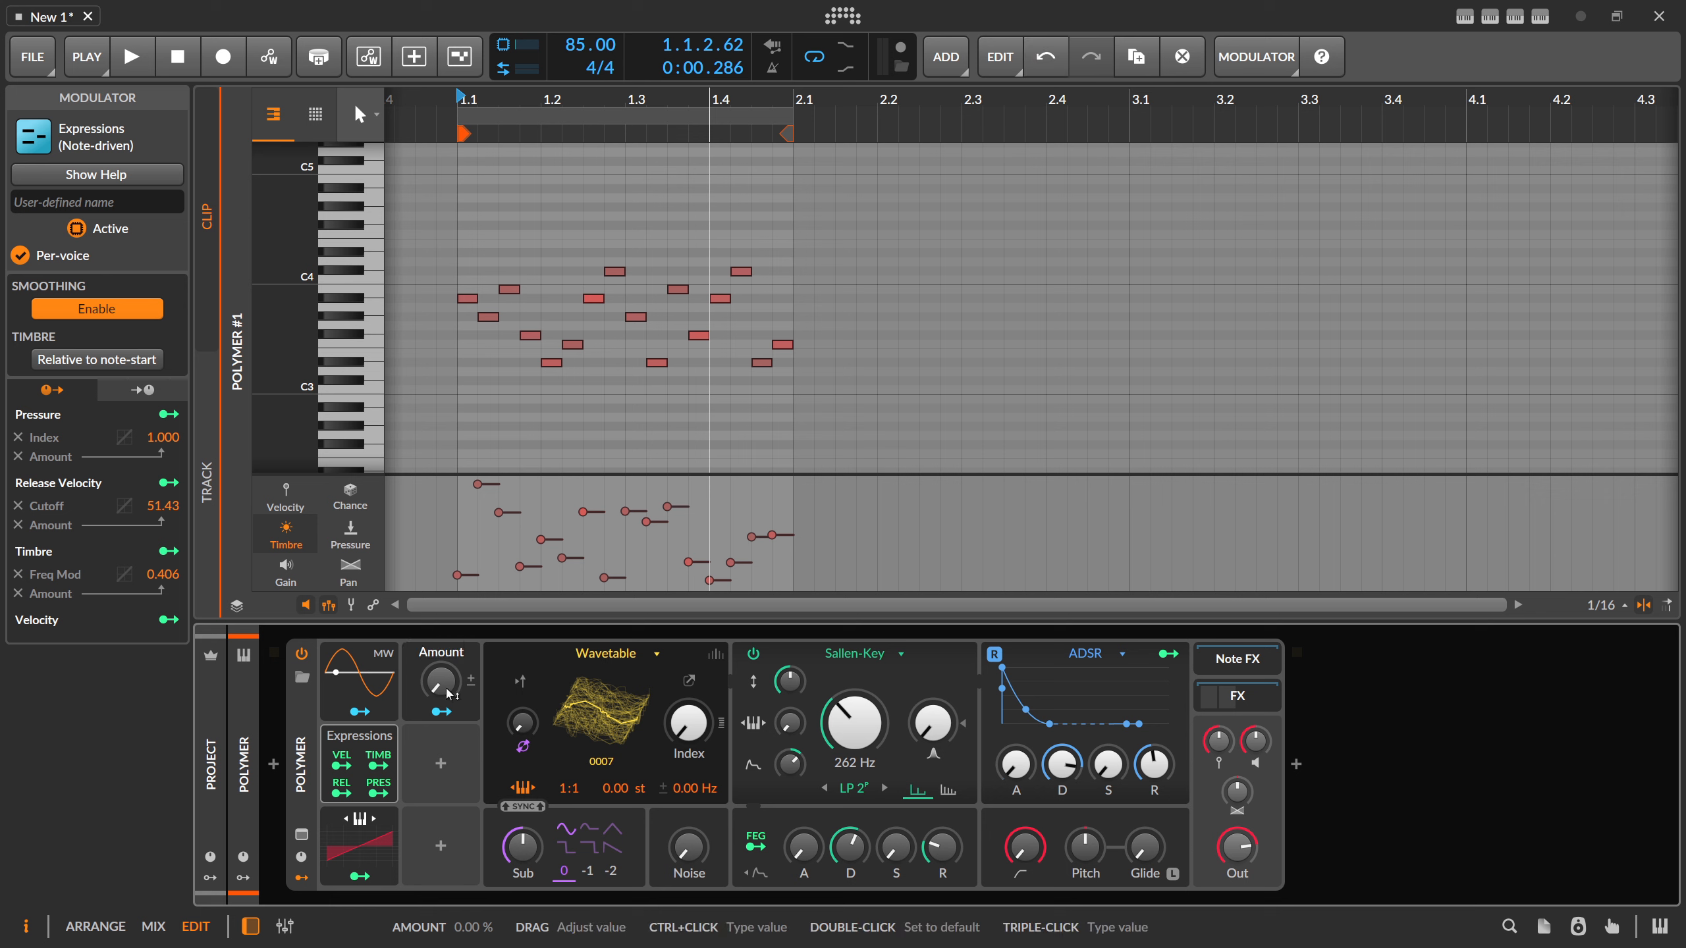
- Play the melody while raising the Amount macro to 94.9 %, stop playback and reset the knob to its default
{"action": "key", "text": "space"}
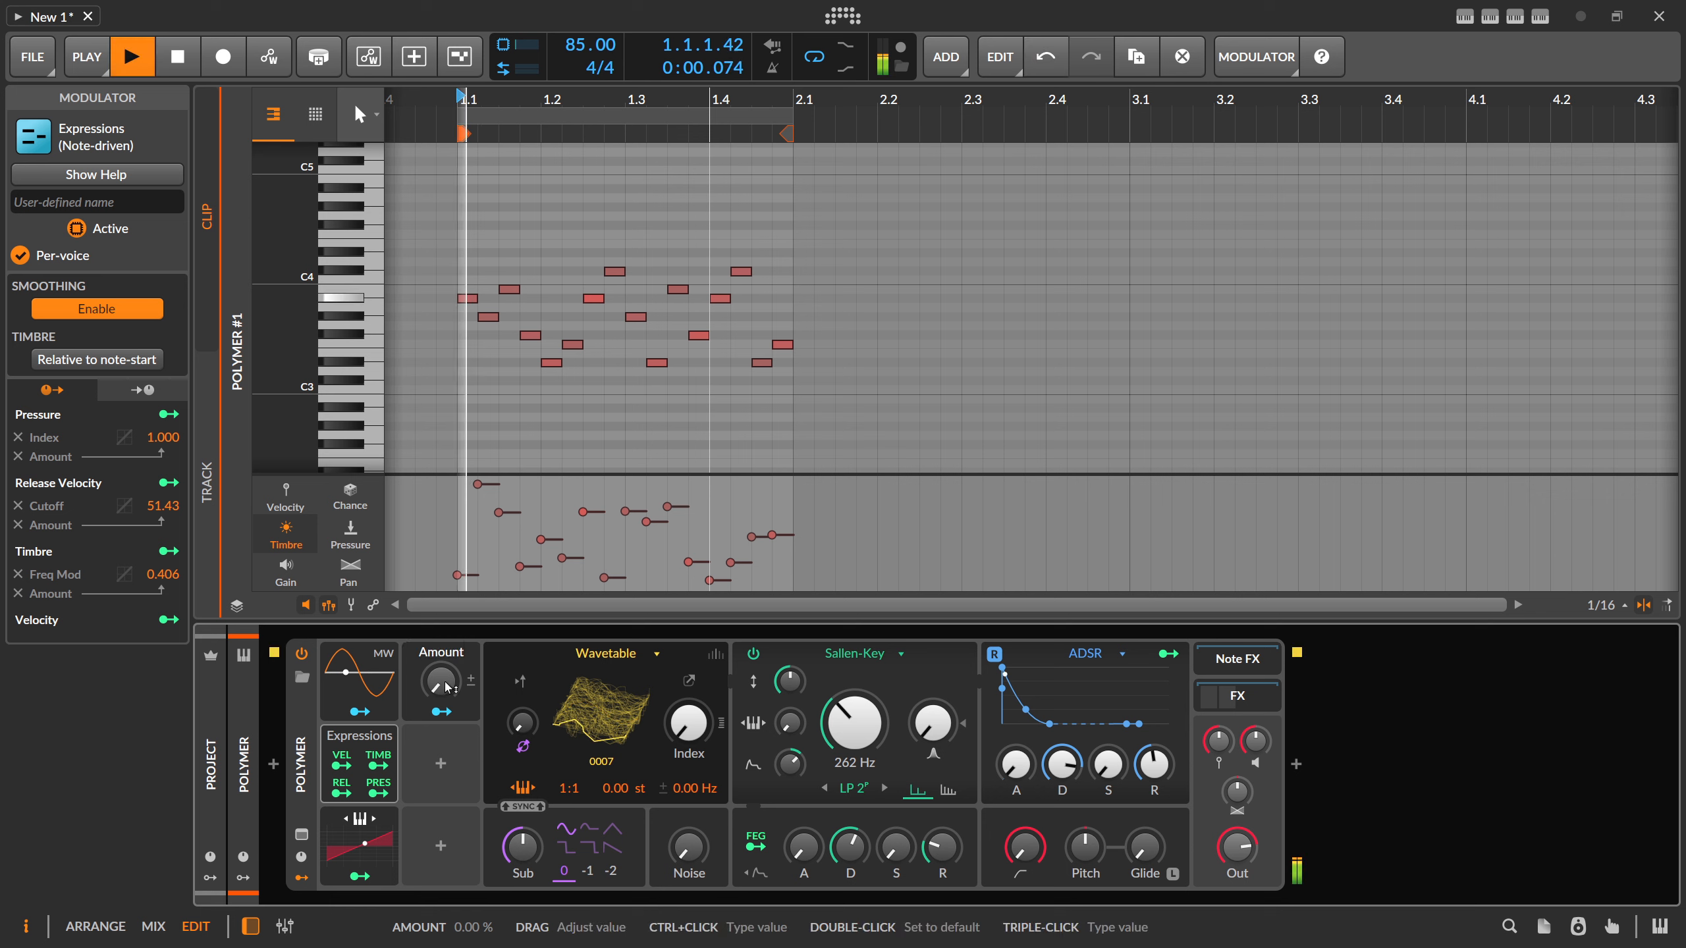
{"action": "mouse_move", "coordinate": [441, 689]}
{"action": "left_mouse_down"}
{"action": "mouse_move", "coordinate": [440, 630]}
{"action": "mouse_move", "coordinate": [441, 692]}
{"action": "mouse_move", "coordinate": [441, 656]}
{"action": "left_mouse_up"}
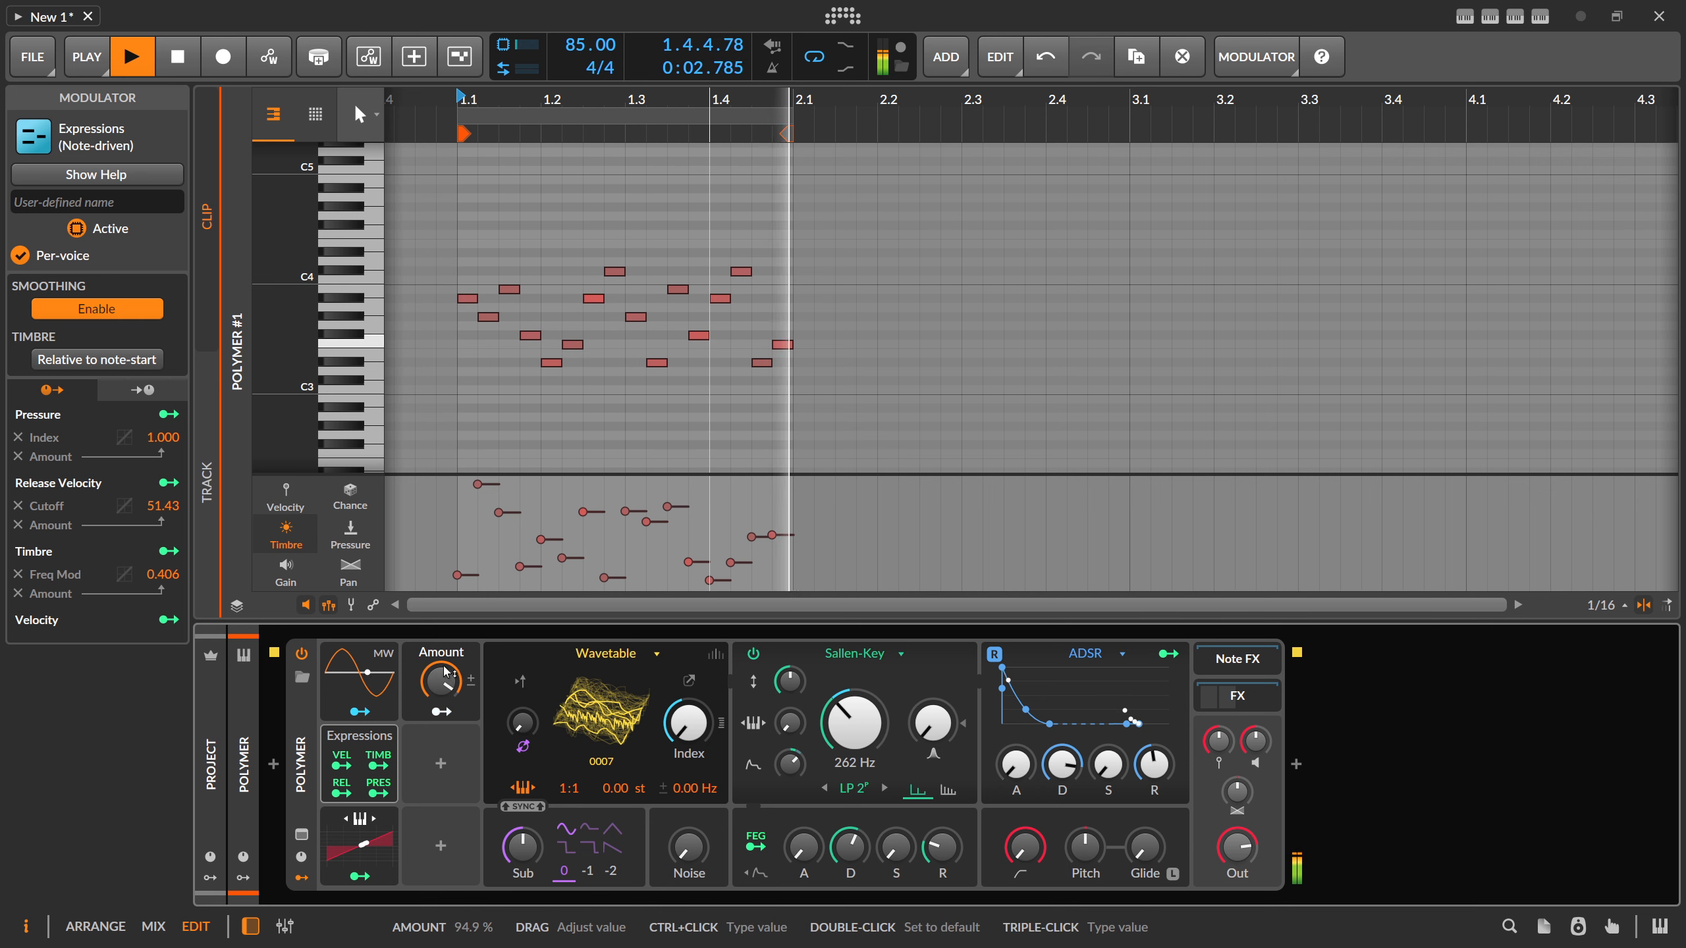
{"action": "key", "text": "space"}
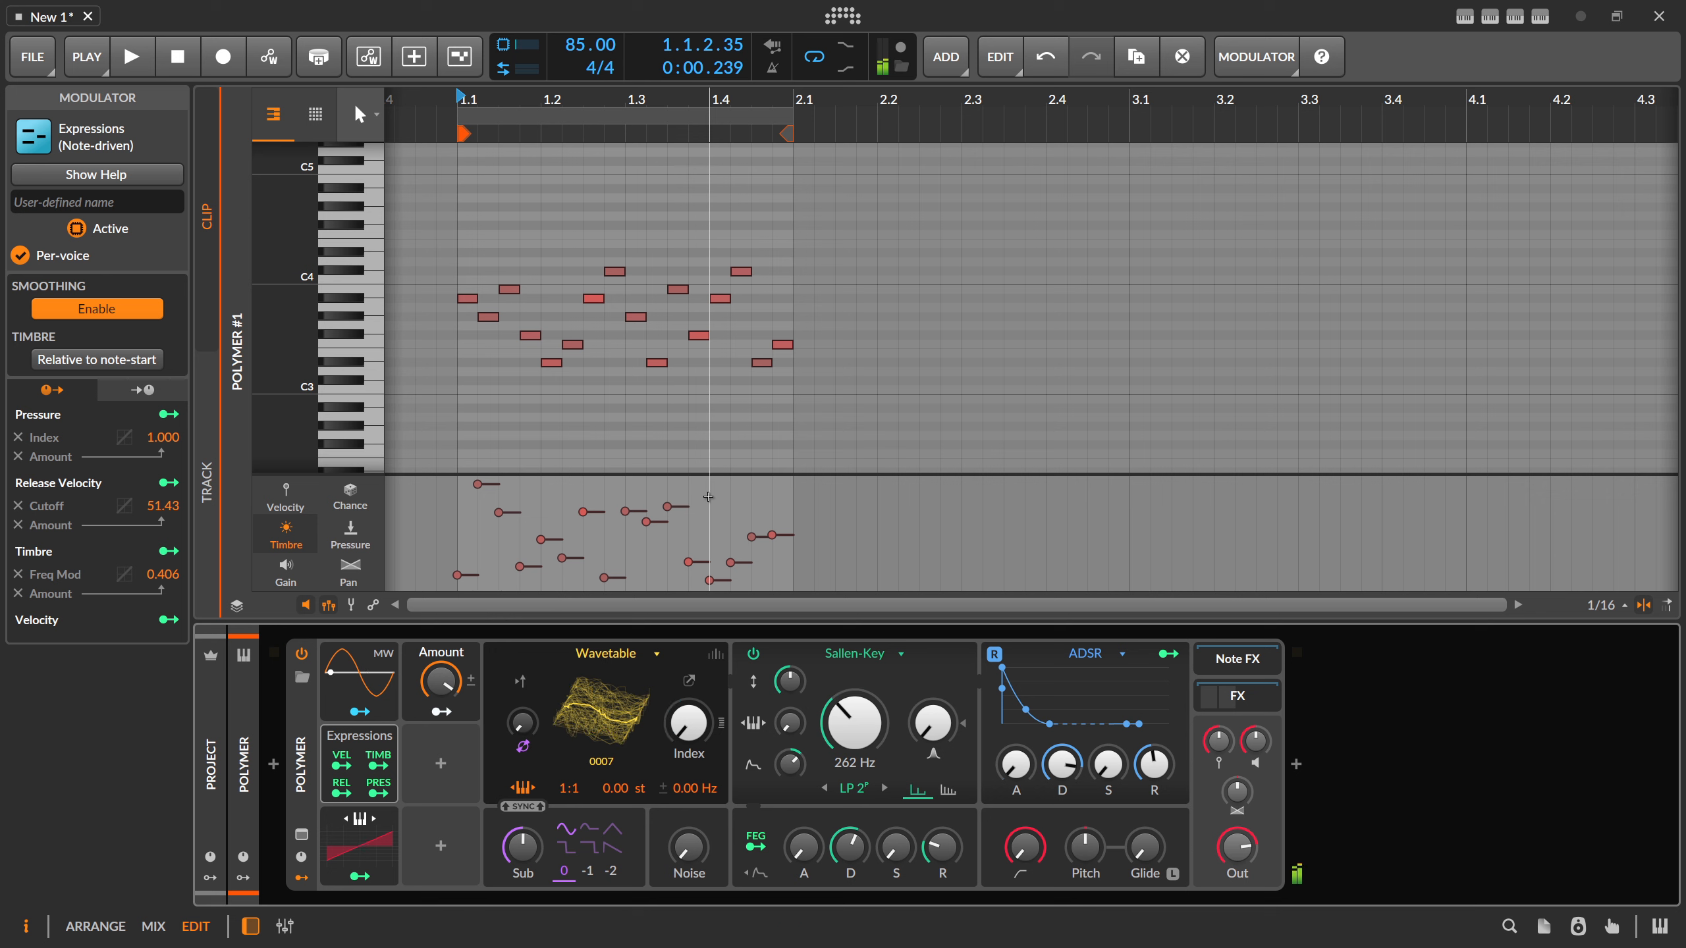
{"action": "double_click", "coordinate": [441, 681]}
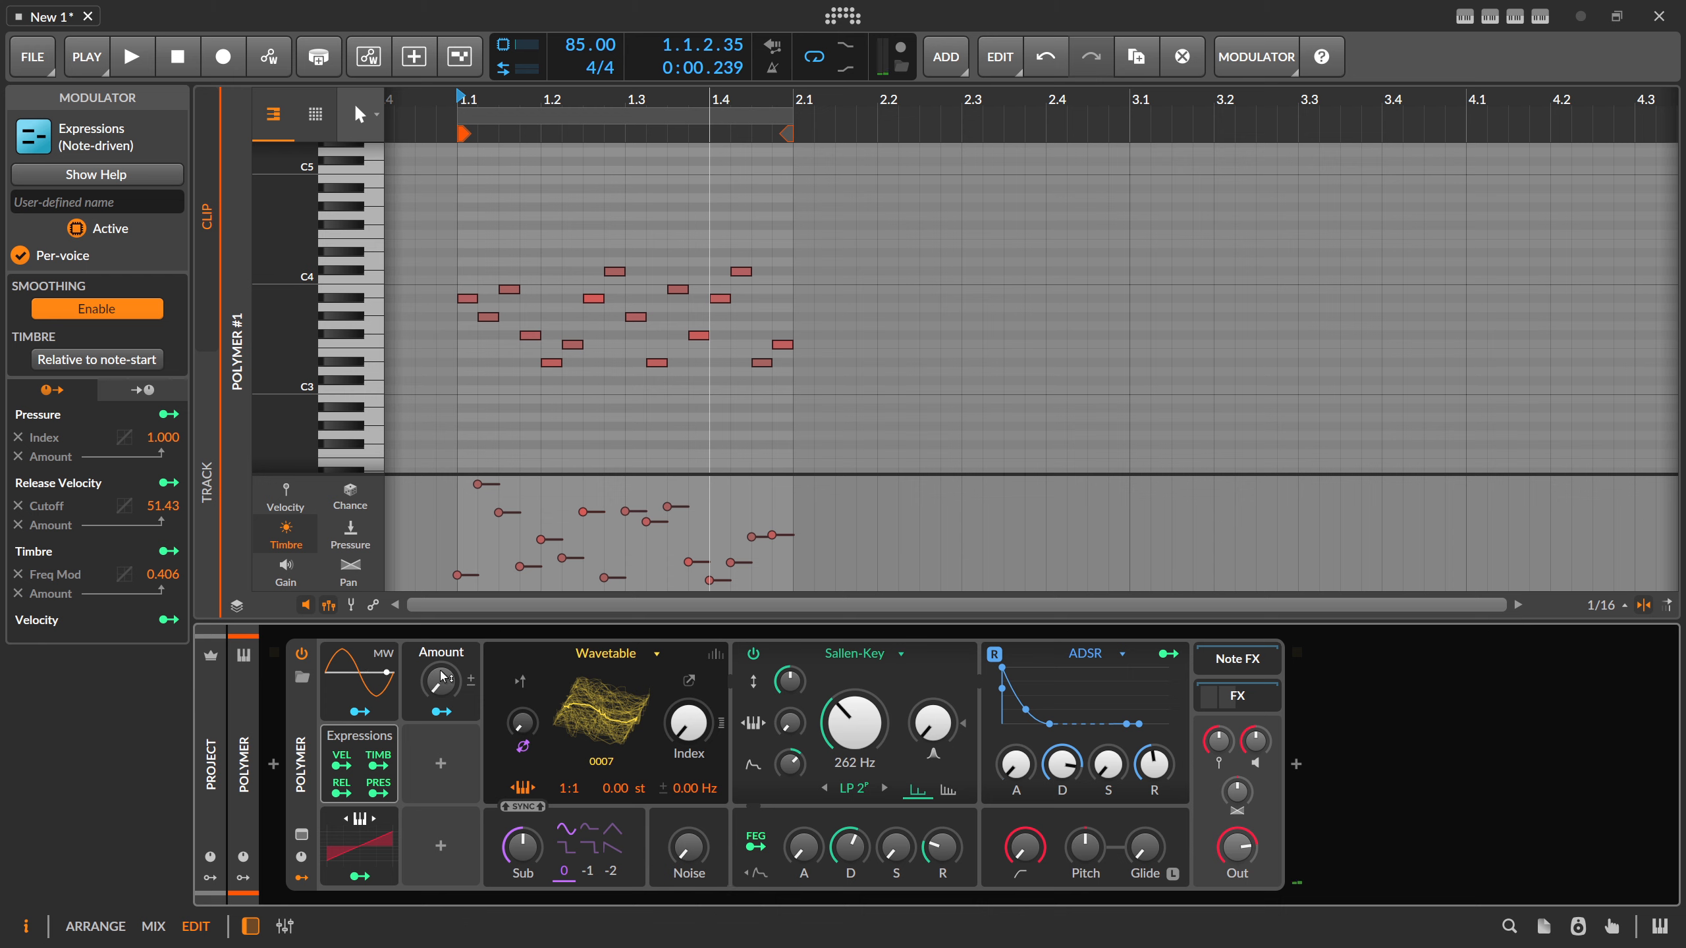
{"action": "left_click", "coordinate": [403, 698]}
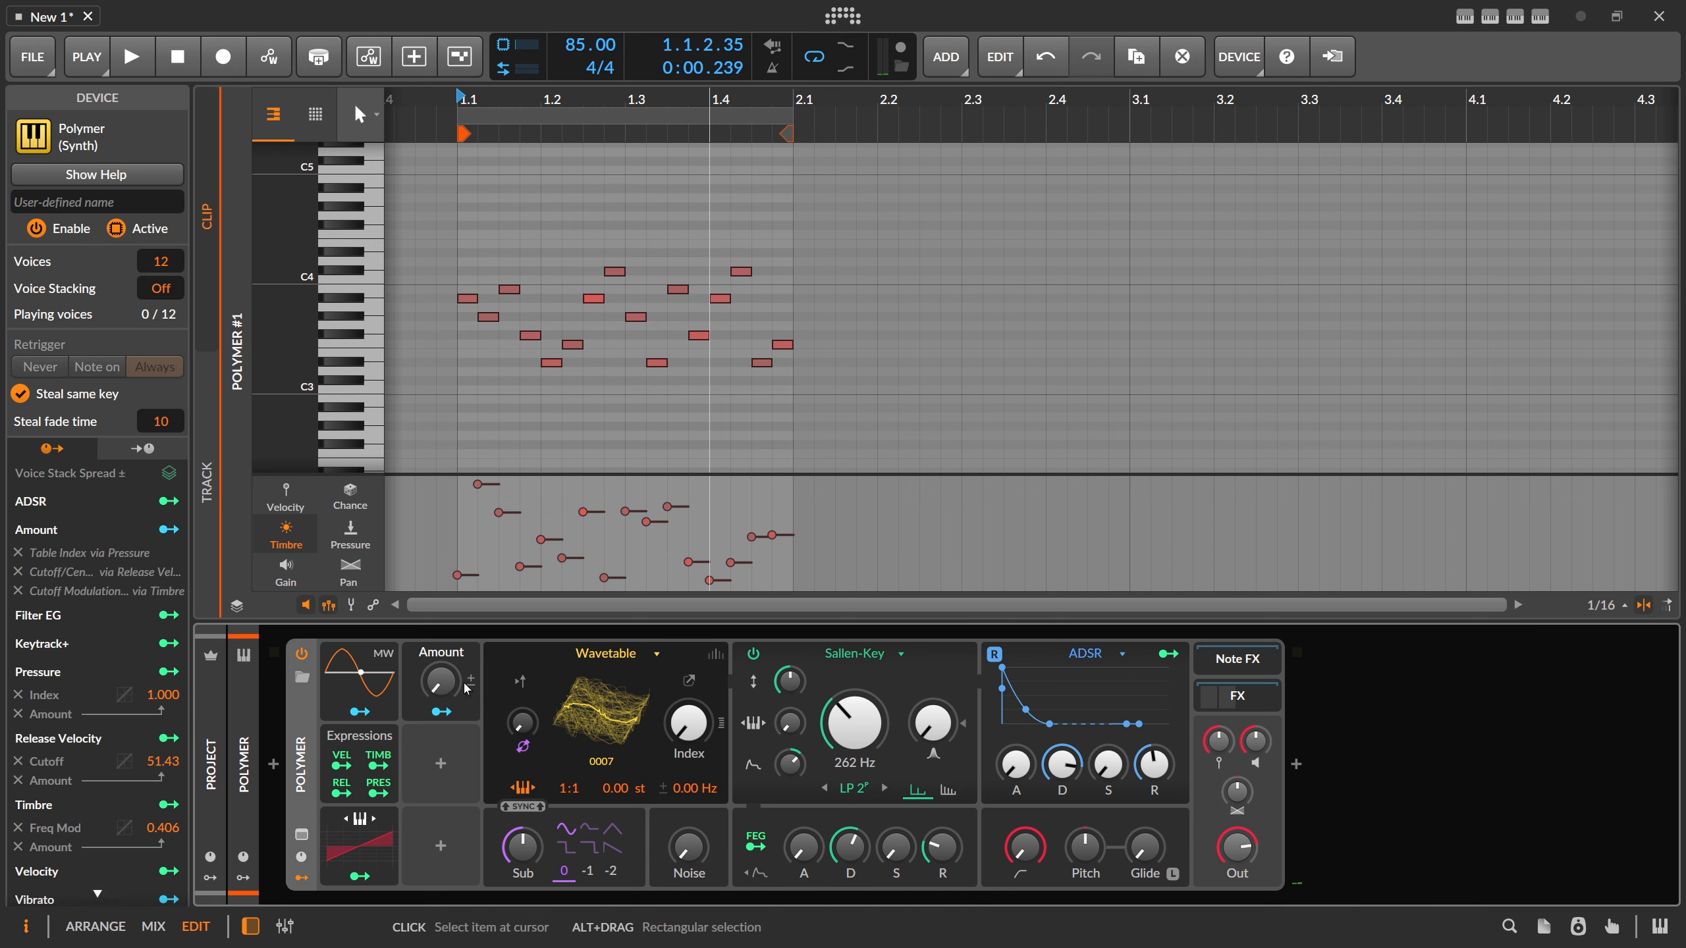
- Set Melody Maker's Motif Development to 79 % and generate several new sequences while listening to them
{"action": "left_click", "coordinate": [1540, 16]}
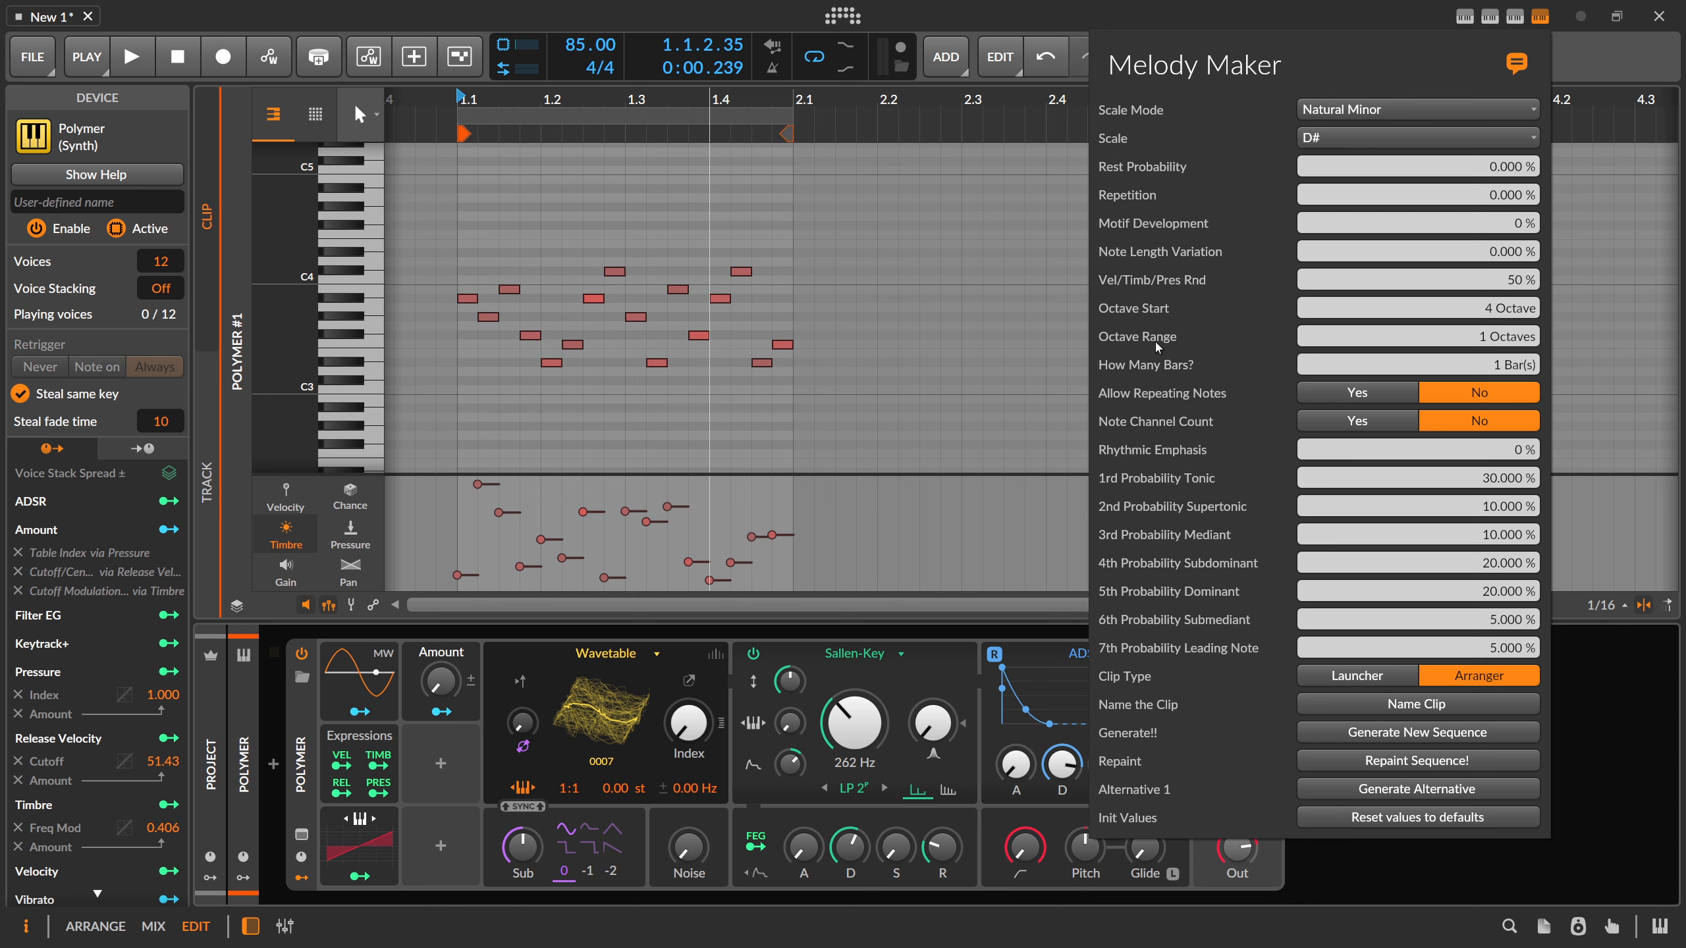
{"action": "left_click_drag", "start_coordinate": [1498, 225], "coordinate": [1498, 180]}
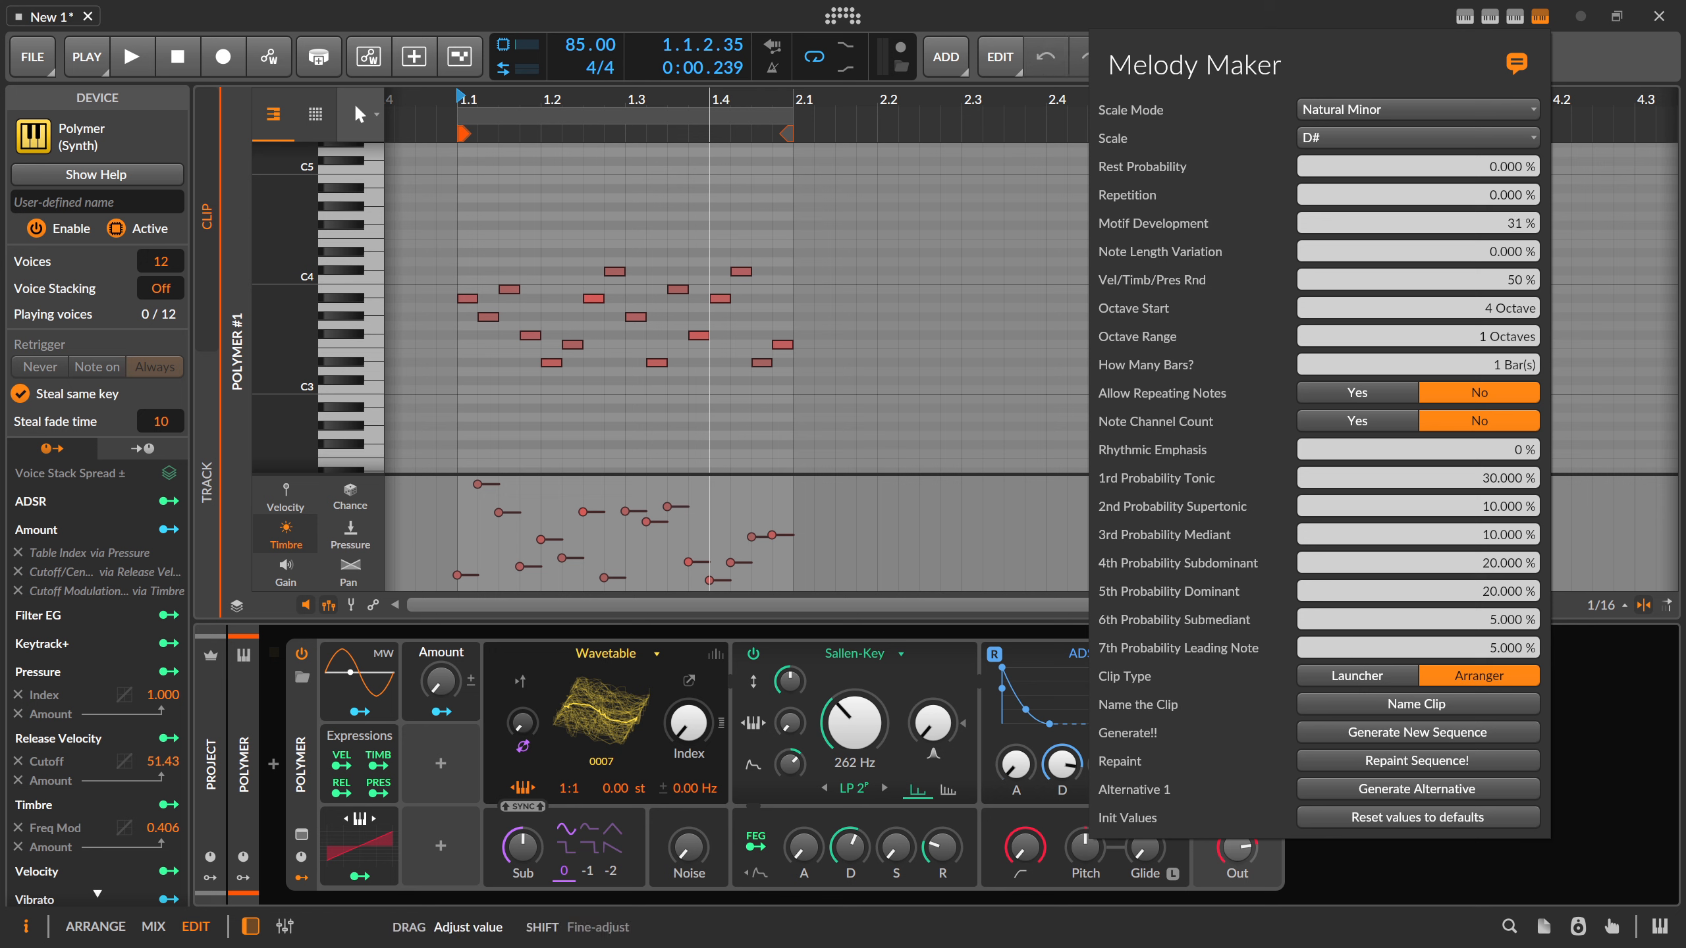
{"action": "left_click", "coordinate": [1397, 732]}
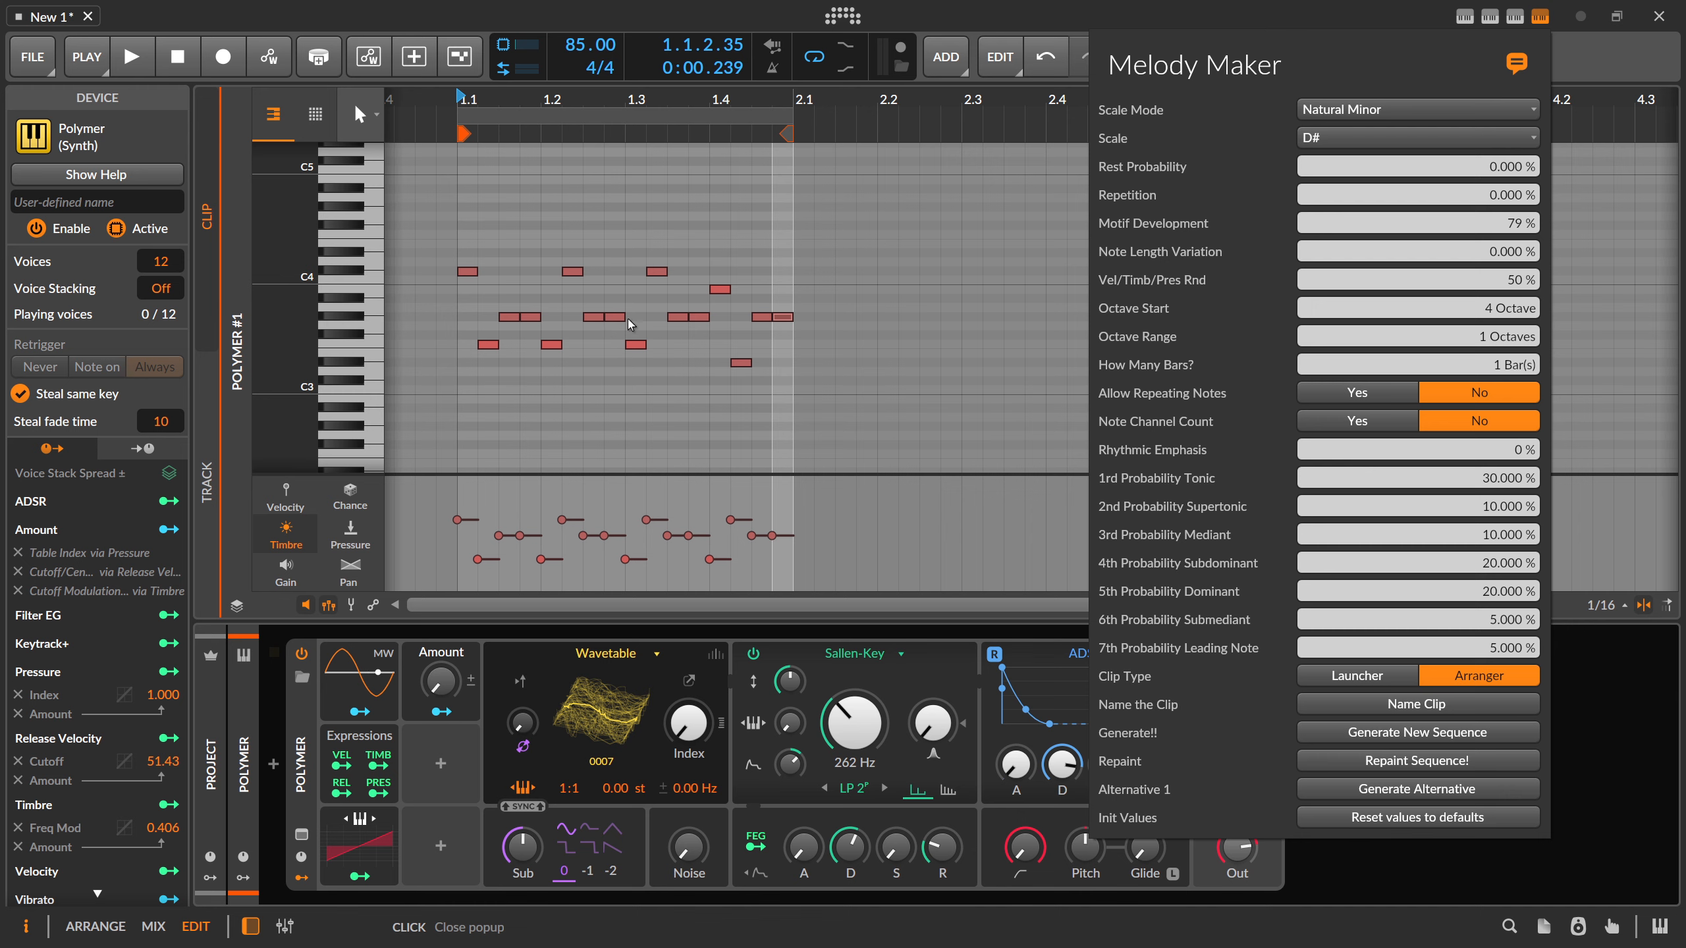
{"action": "key", "text": "space"}
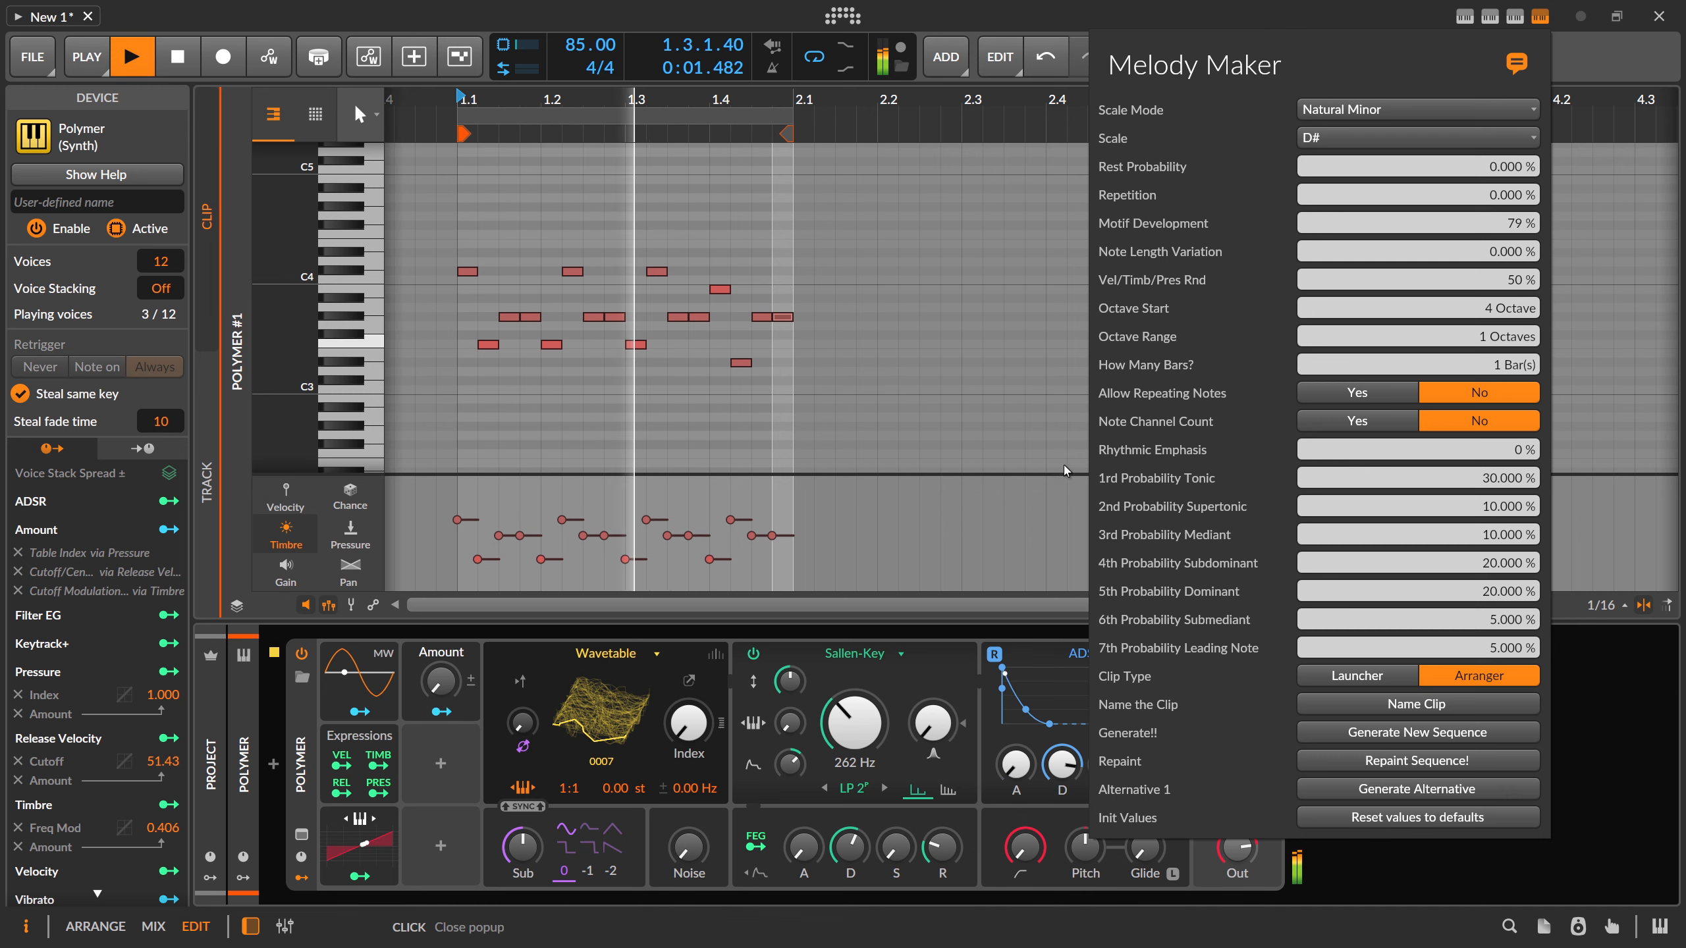
{"action": "left_click", "coordinate": [1389, 732]}
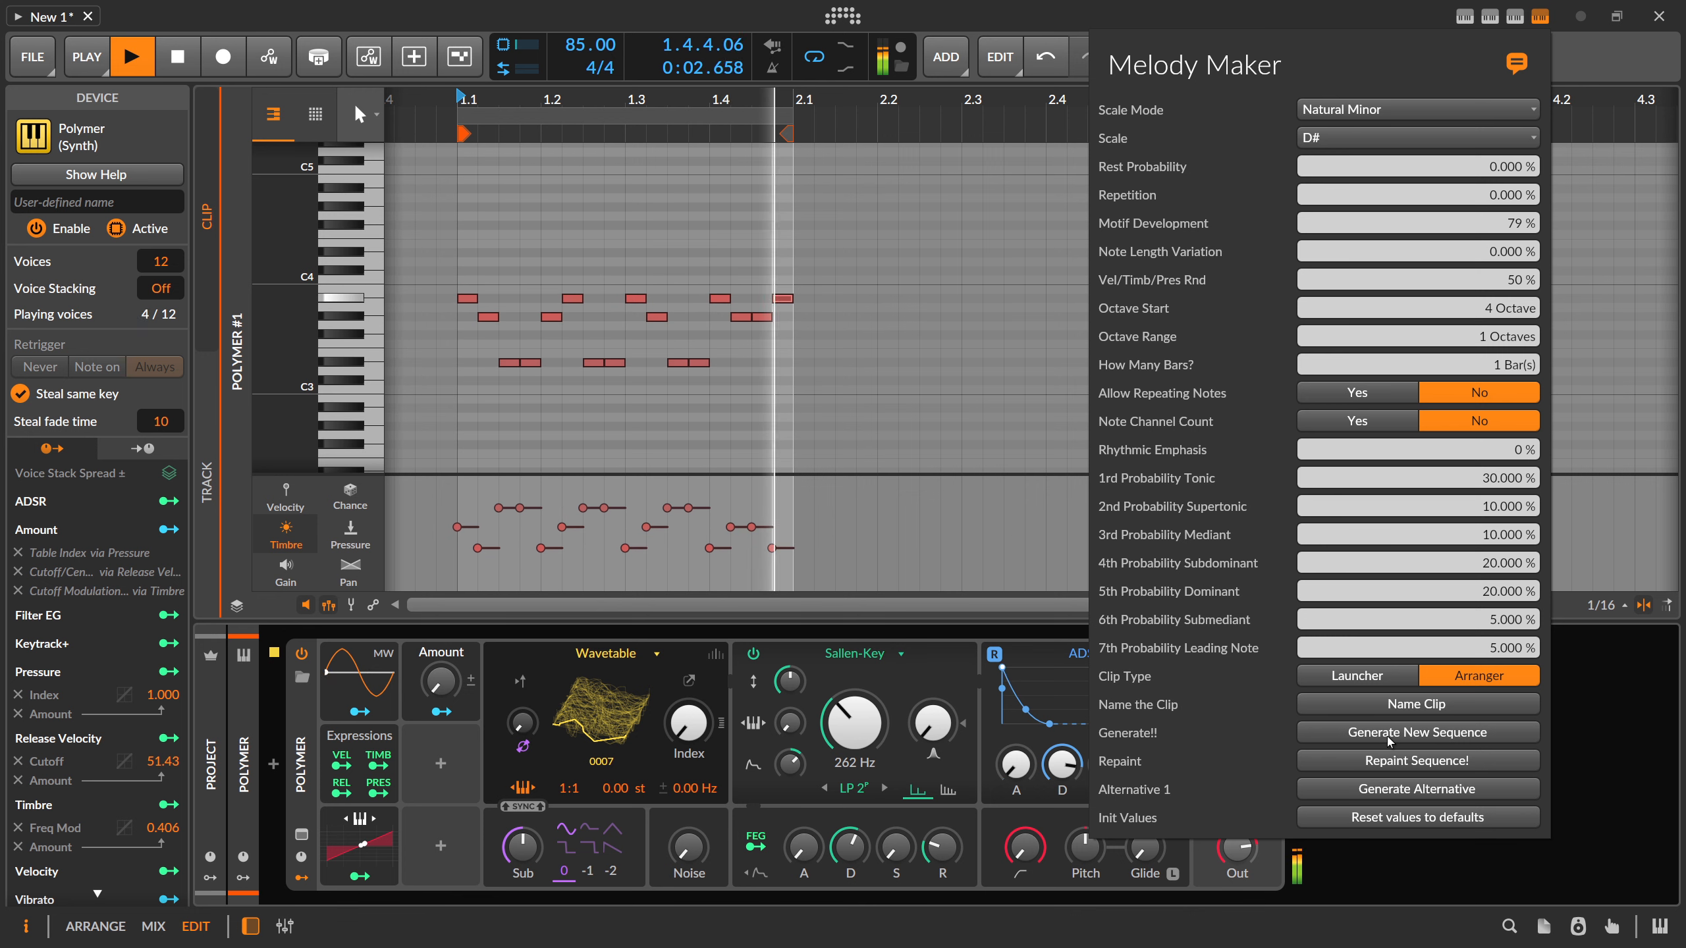
{"action": "left_click", "coordinate": [1389, 732]}
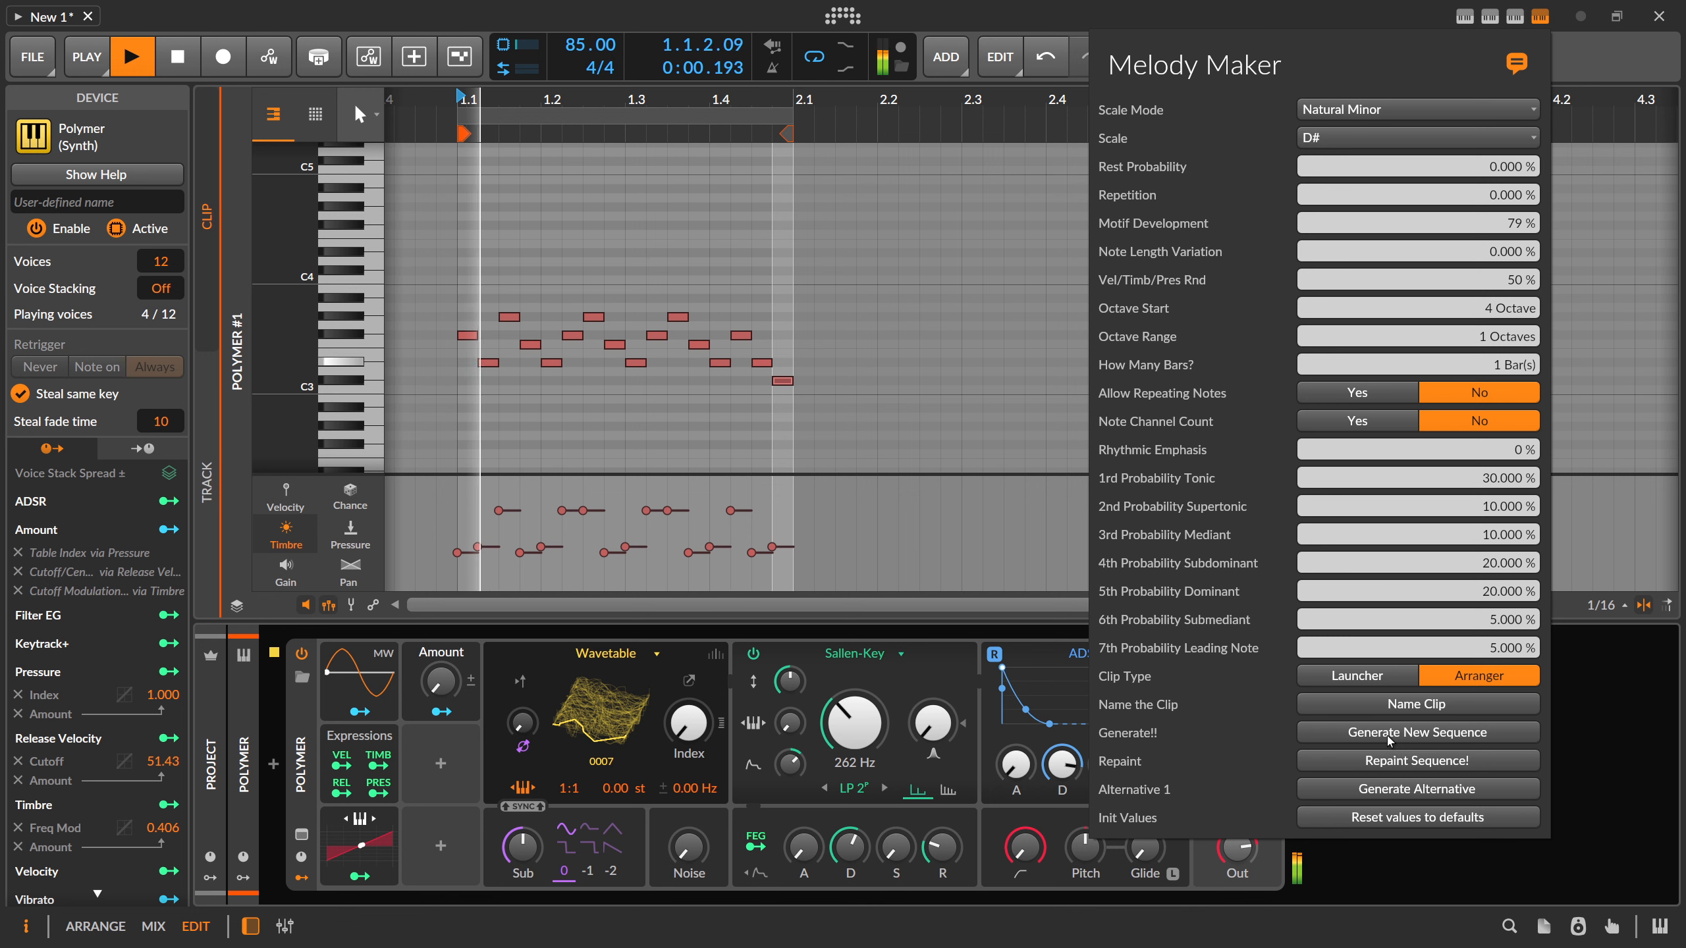
- Lower Melody Maker's Motif Development to 29 %, generate a new sequence, and stop playback after listening
{"action": "left_click_drag", "start_coordinate": [1518, 224], "coordinate": [1519, 332]}
{"action": "left_click", "coordinate": [1405, 732]}
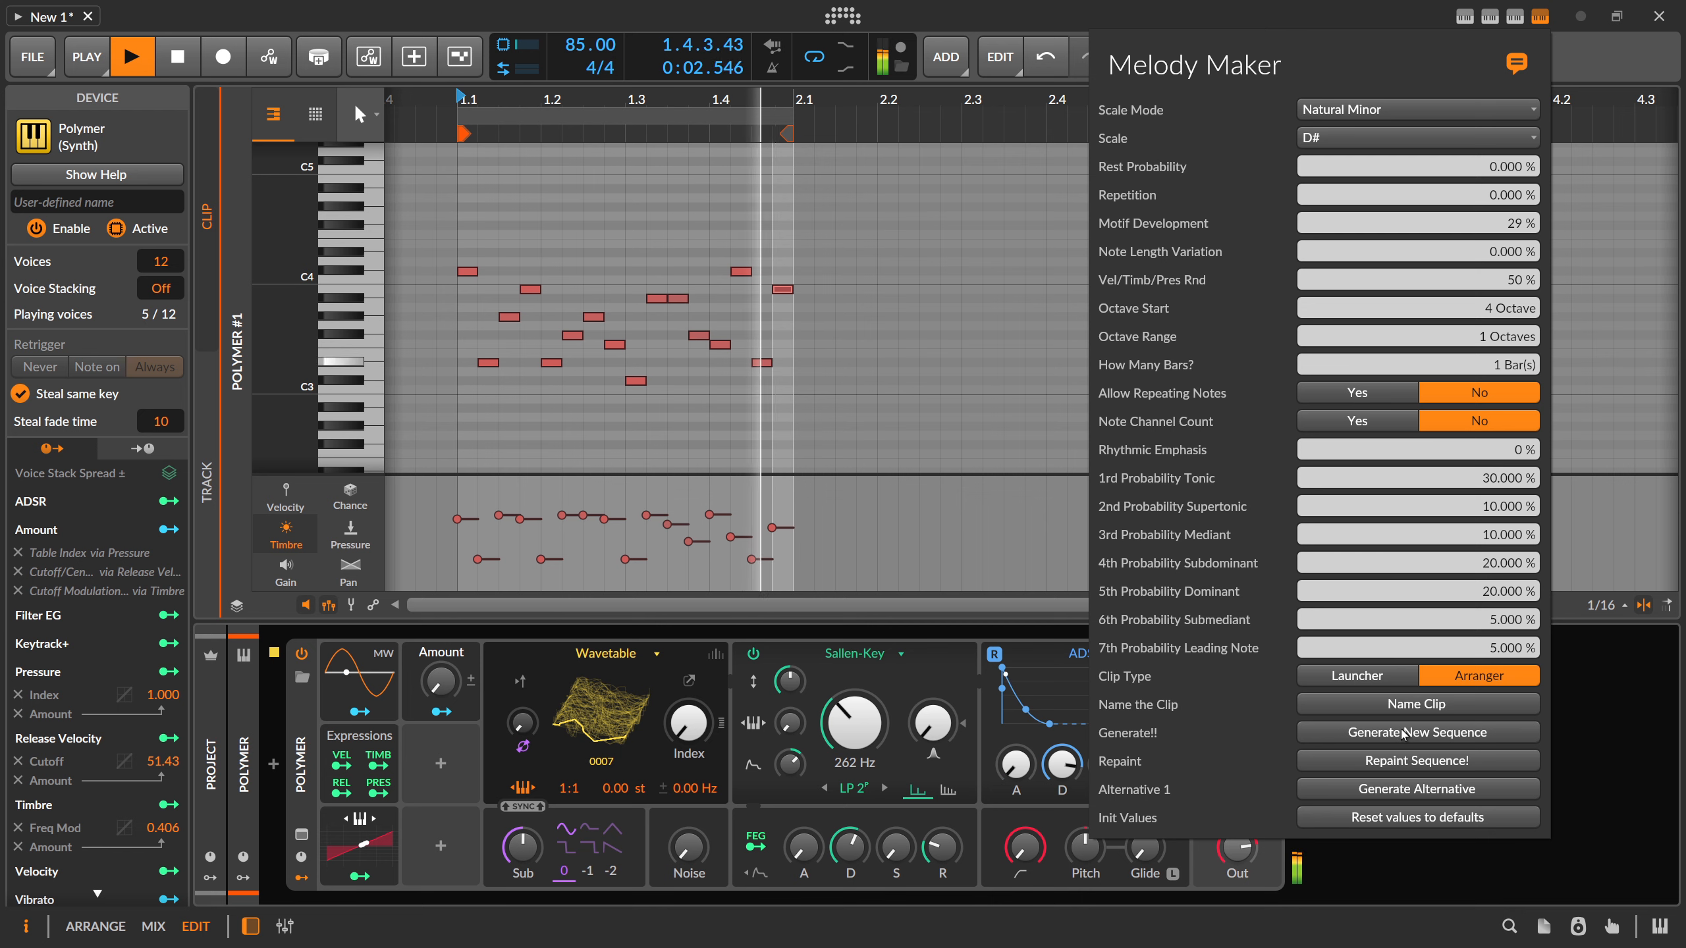
{"action": "left_click", "coordinate": [959, 534]}
{"action": "key", "text": "space"}
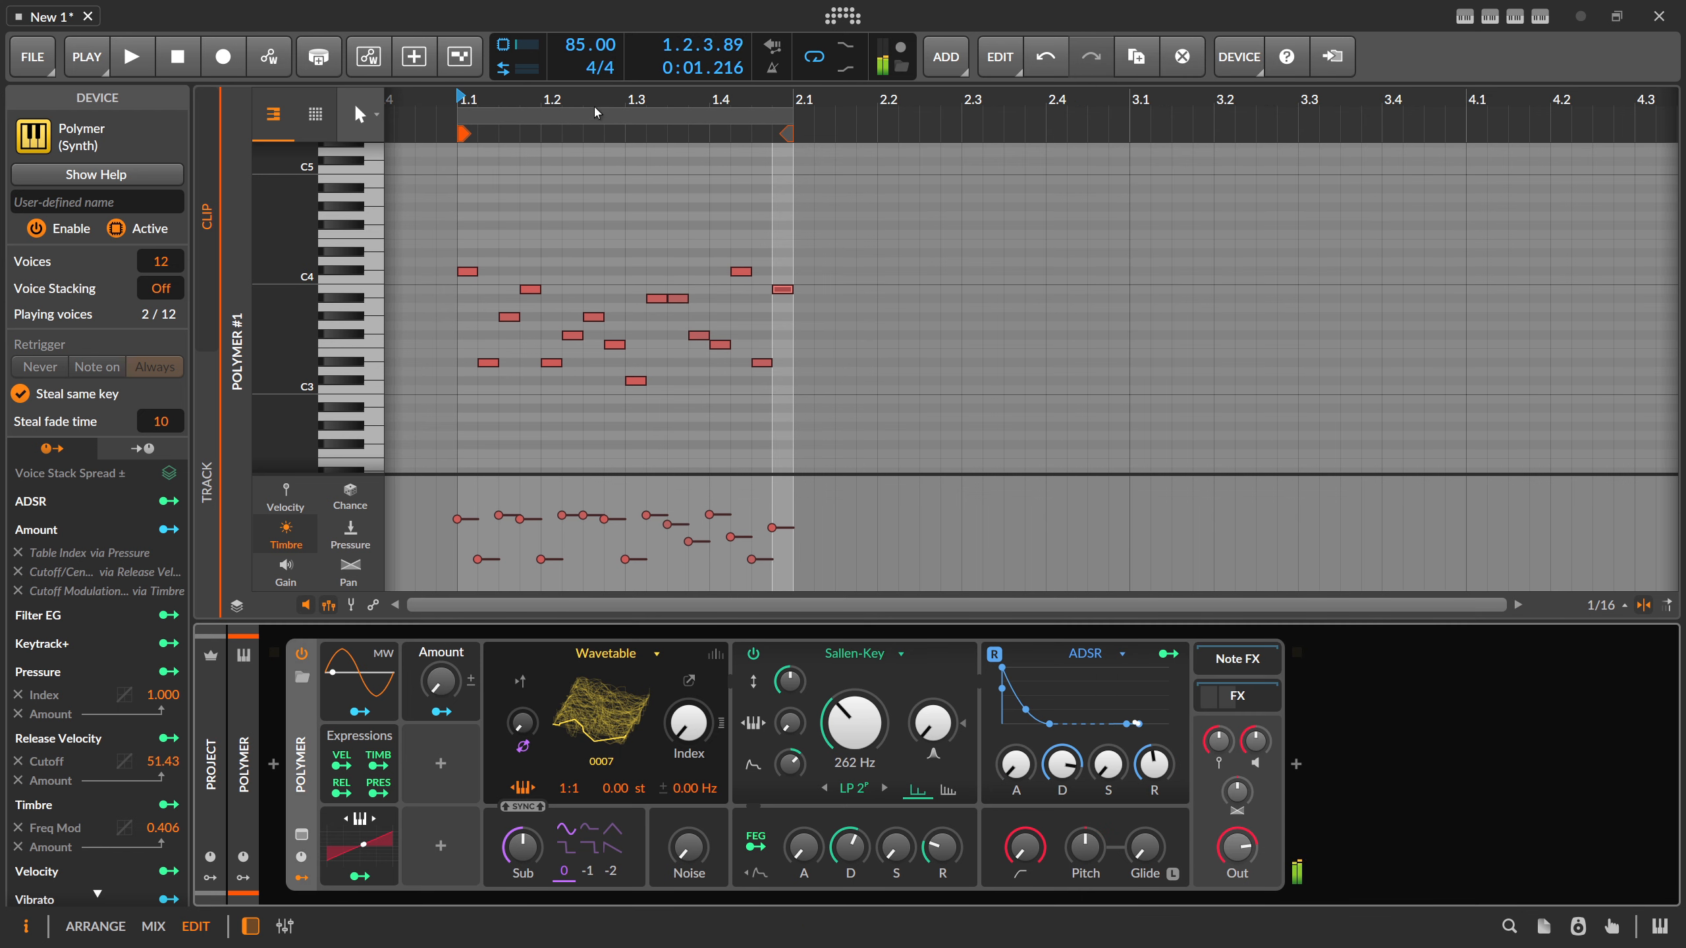
- Set Melody Maker's How Many Bars? to 2 and generate two new sequences
{"action": "left_click_drag", "start_coordinate": [583, 100], "coordinate": [558, 92]}
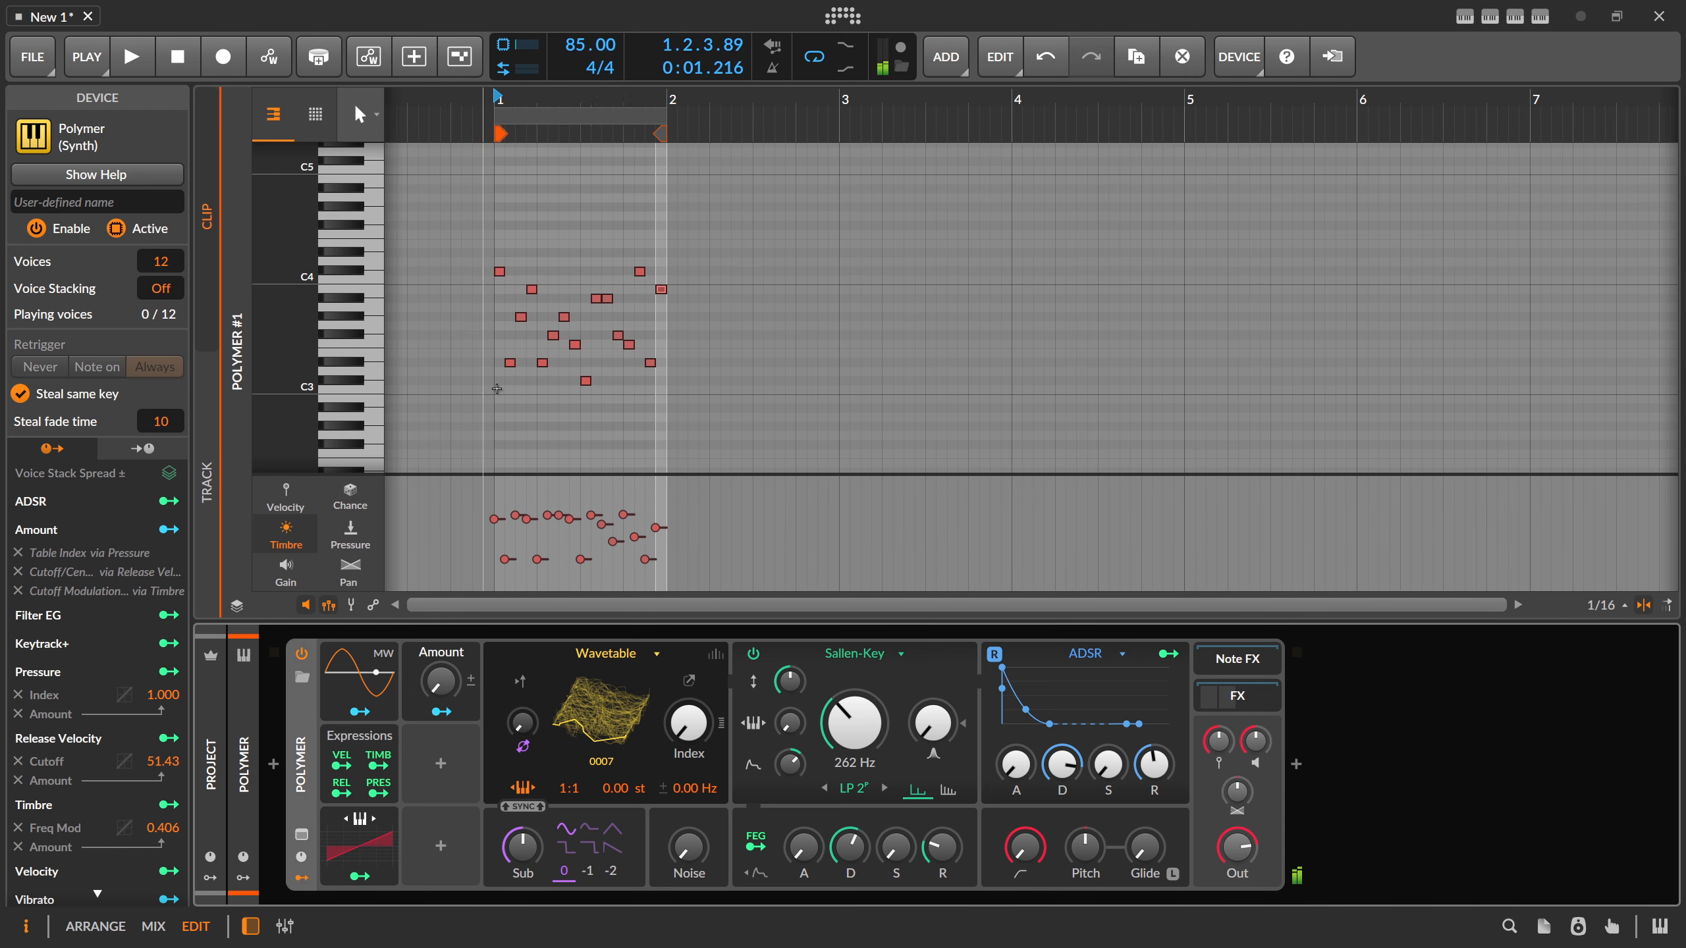
{"action": "left_click", "coordinate": [1539, 16]}
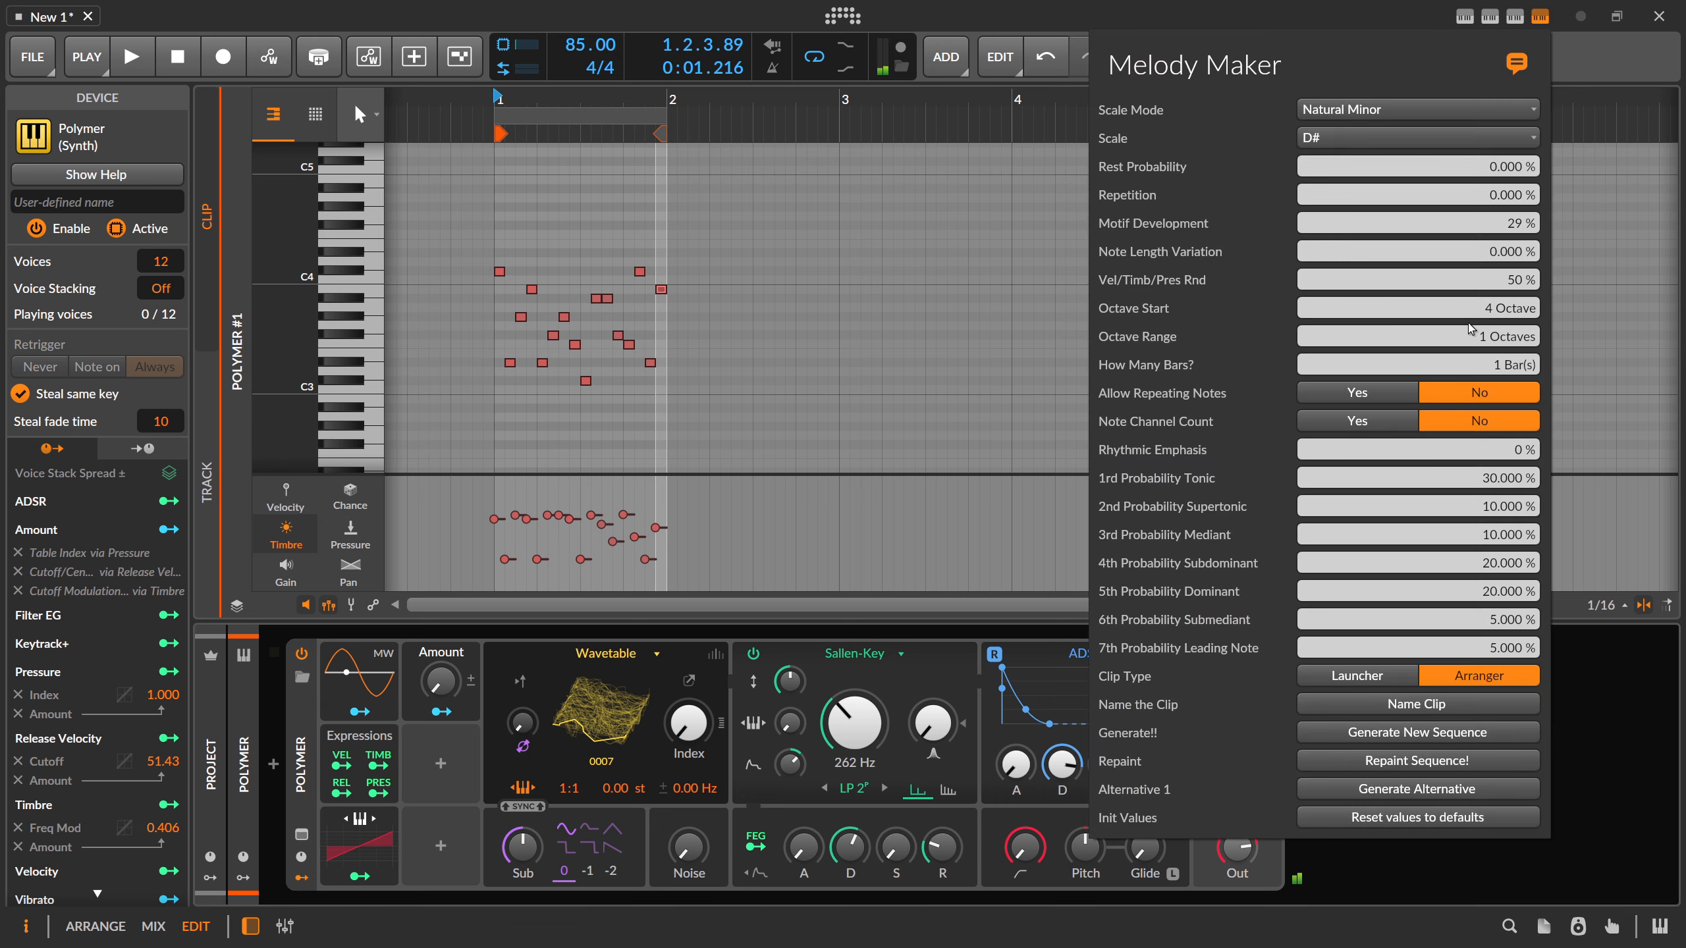
{"action": "left_click_drag", "start_coordinate": [1497, 371], "coordinate": [1497, 361]}
{"action": "left_click", "coordinate": [1371, 734]}
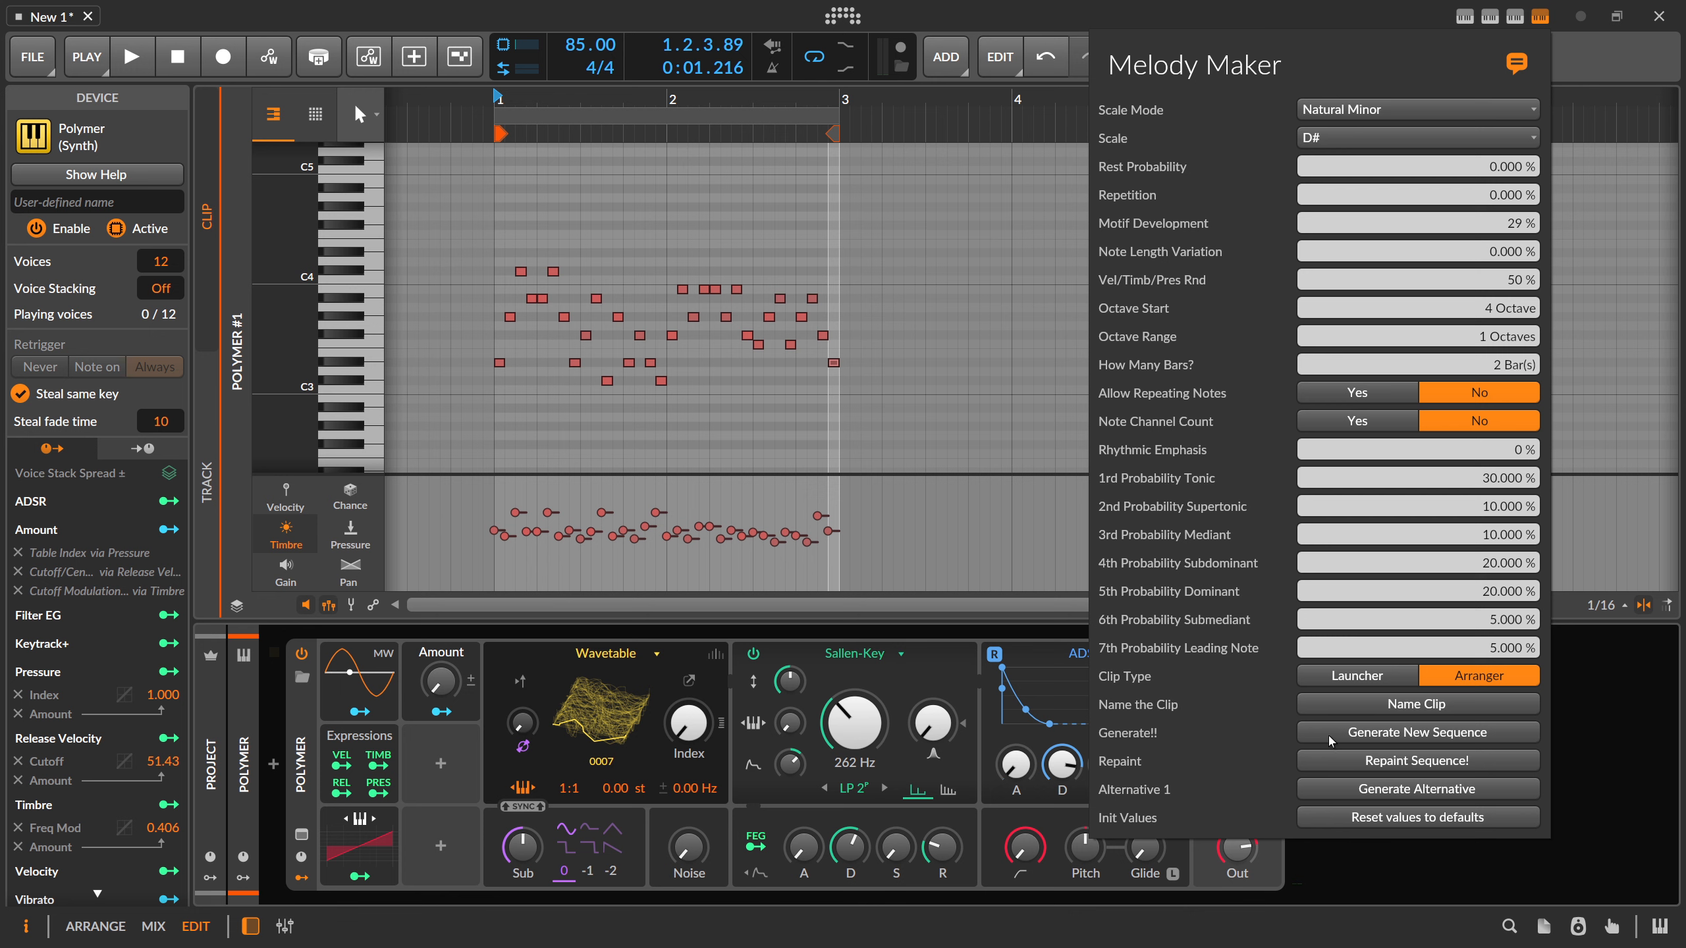
{"action": "left_click", "coordinate": [1388, 734]}
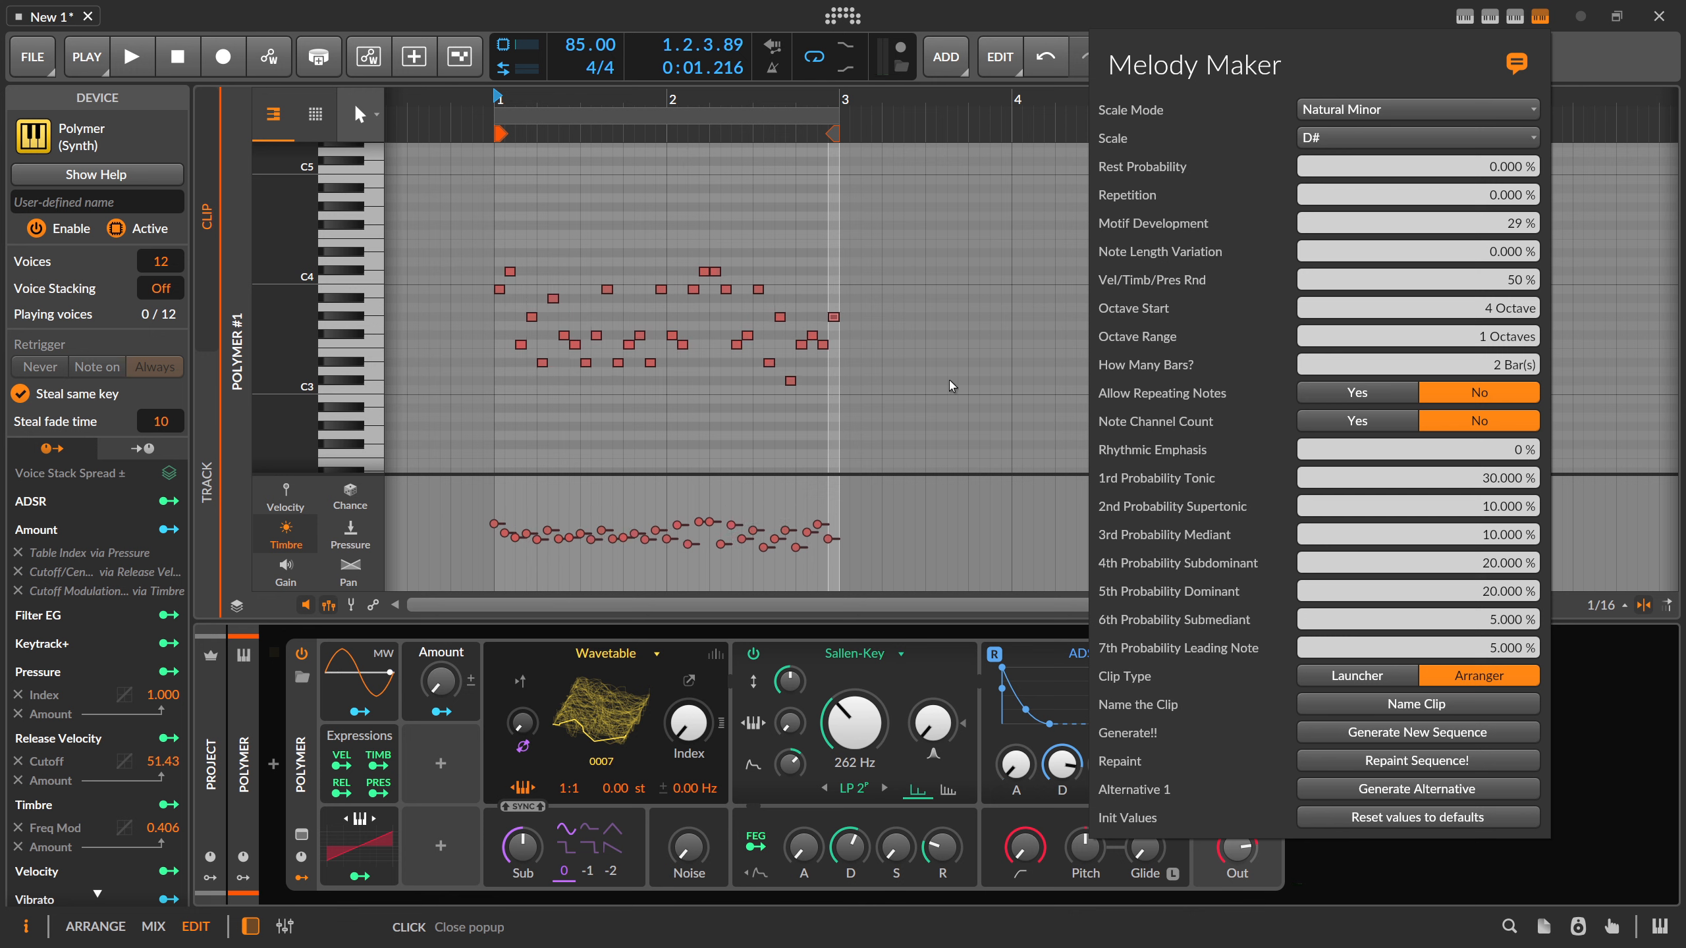
- Raise Motif Development to 65 % and on to 91 %, generating and listening to new two-bar sequences
{"action": "left_click_drag", "start_coordinate": [1516, 225], "coordinate": [1517, 180]}
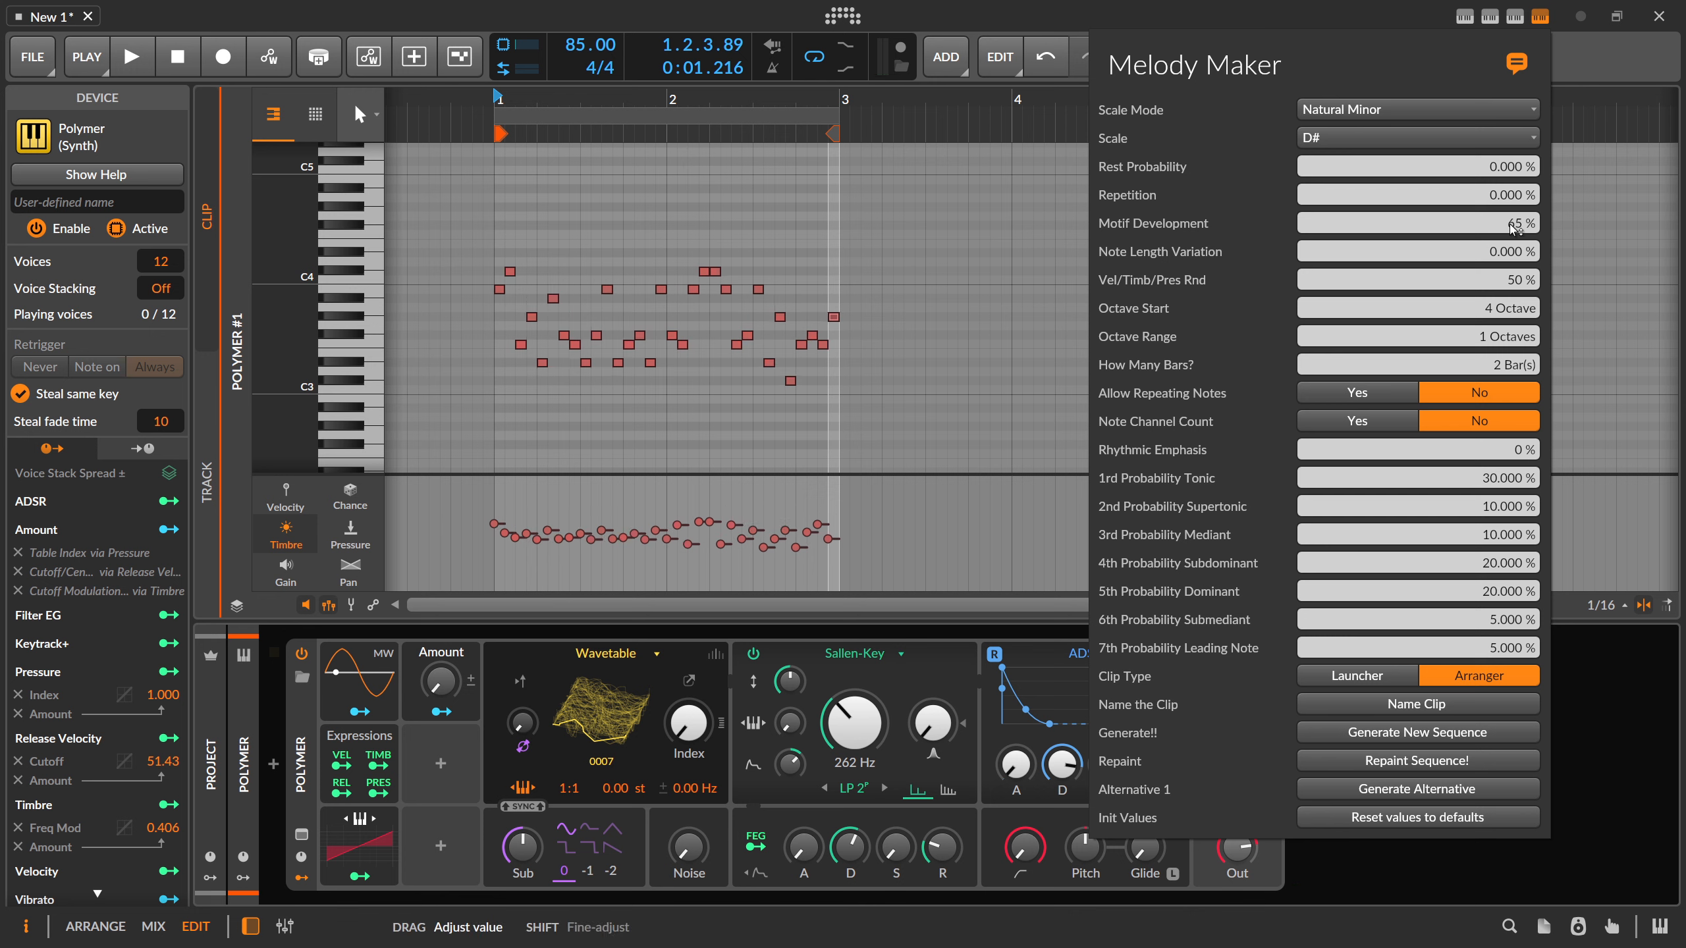
{"action": "left_click", "coordinate": [1432, 738]}
{"action": "key", "text": "space"}
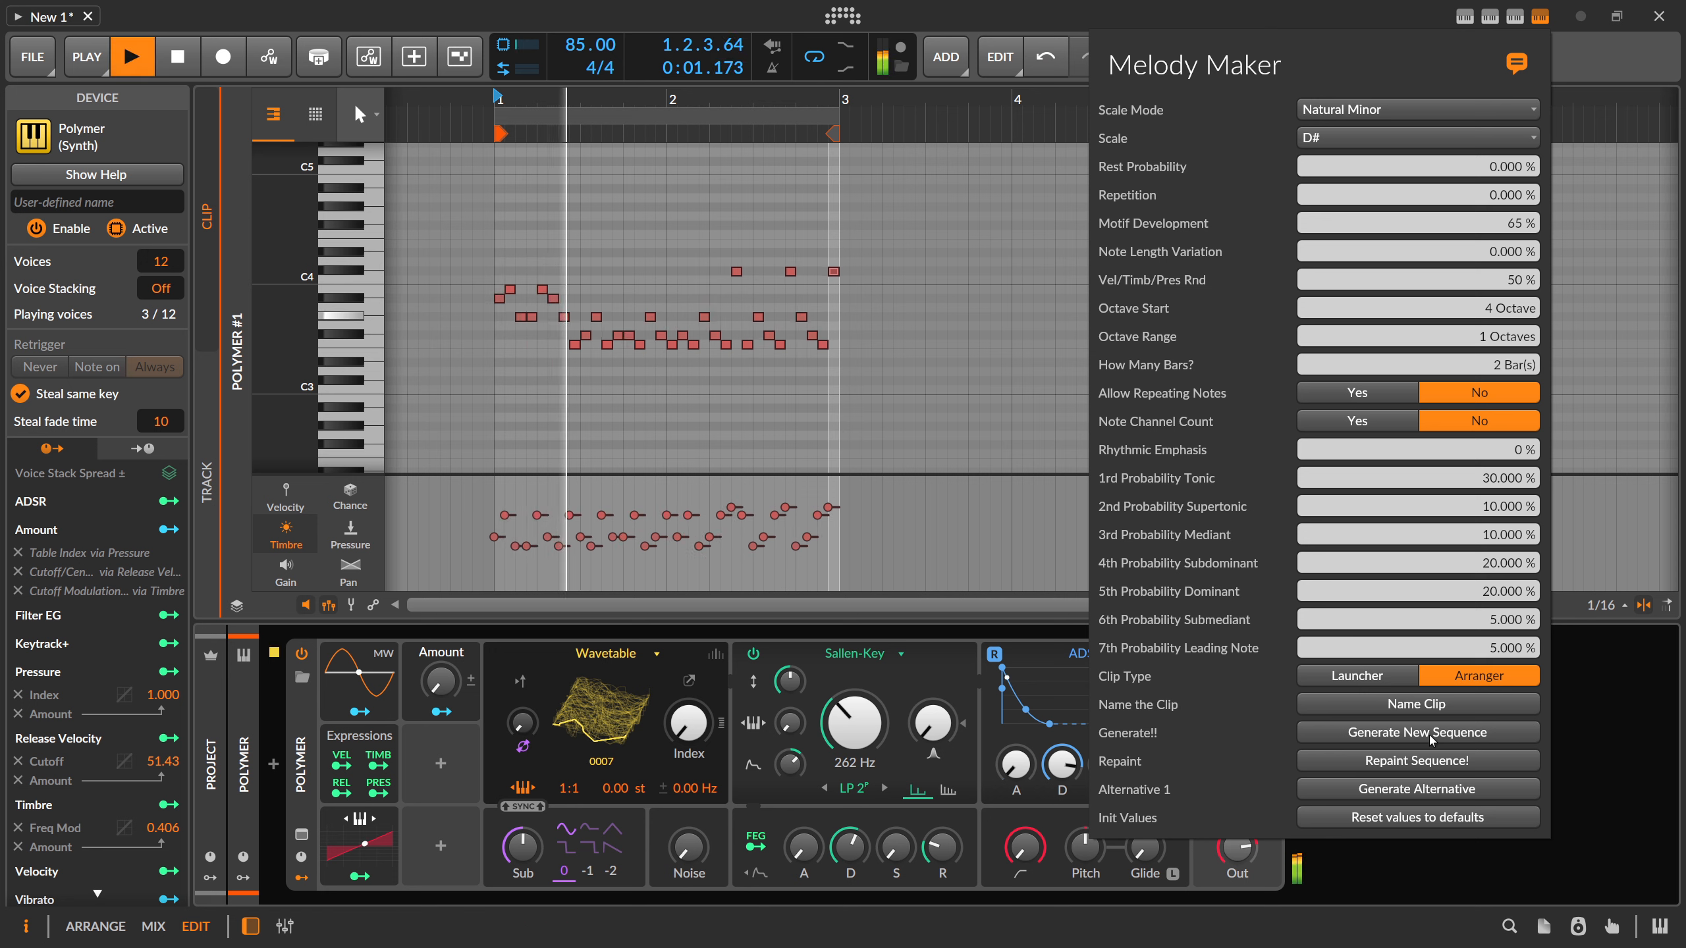
{"action": "left_click", "coordinate": [1431, 733]}
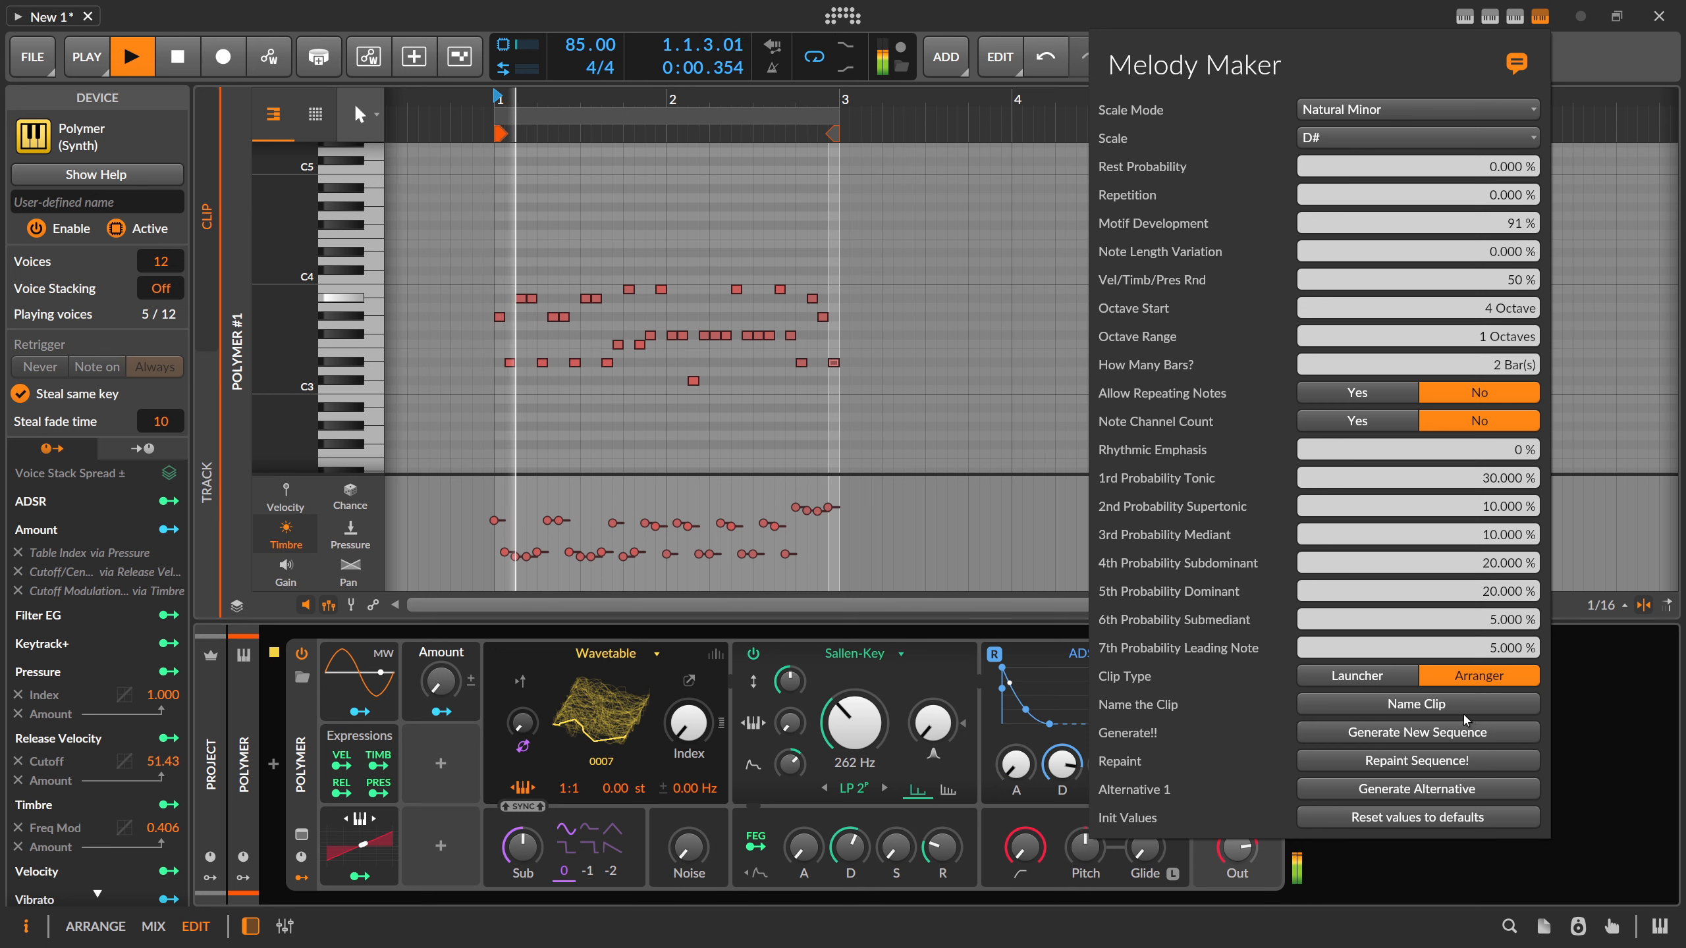
{"action": "left_click", "coordinate": [1454, 732]}
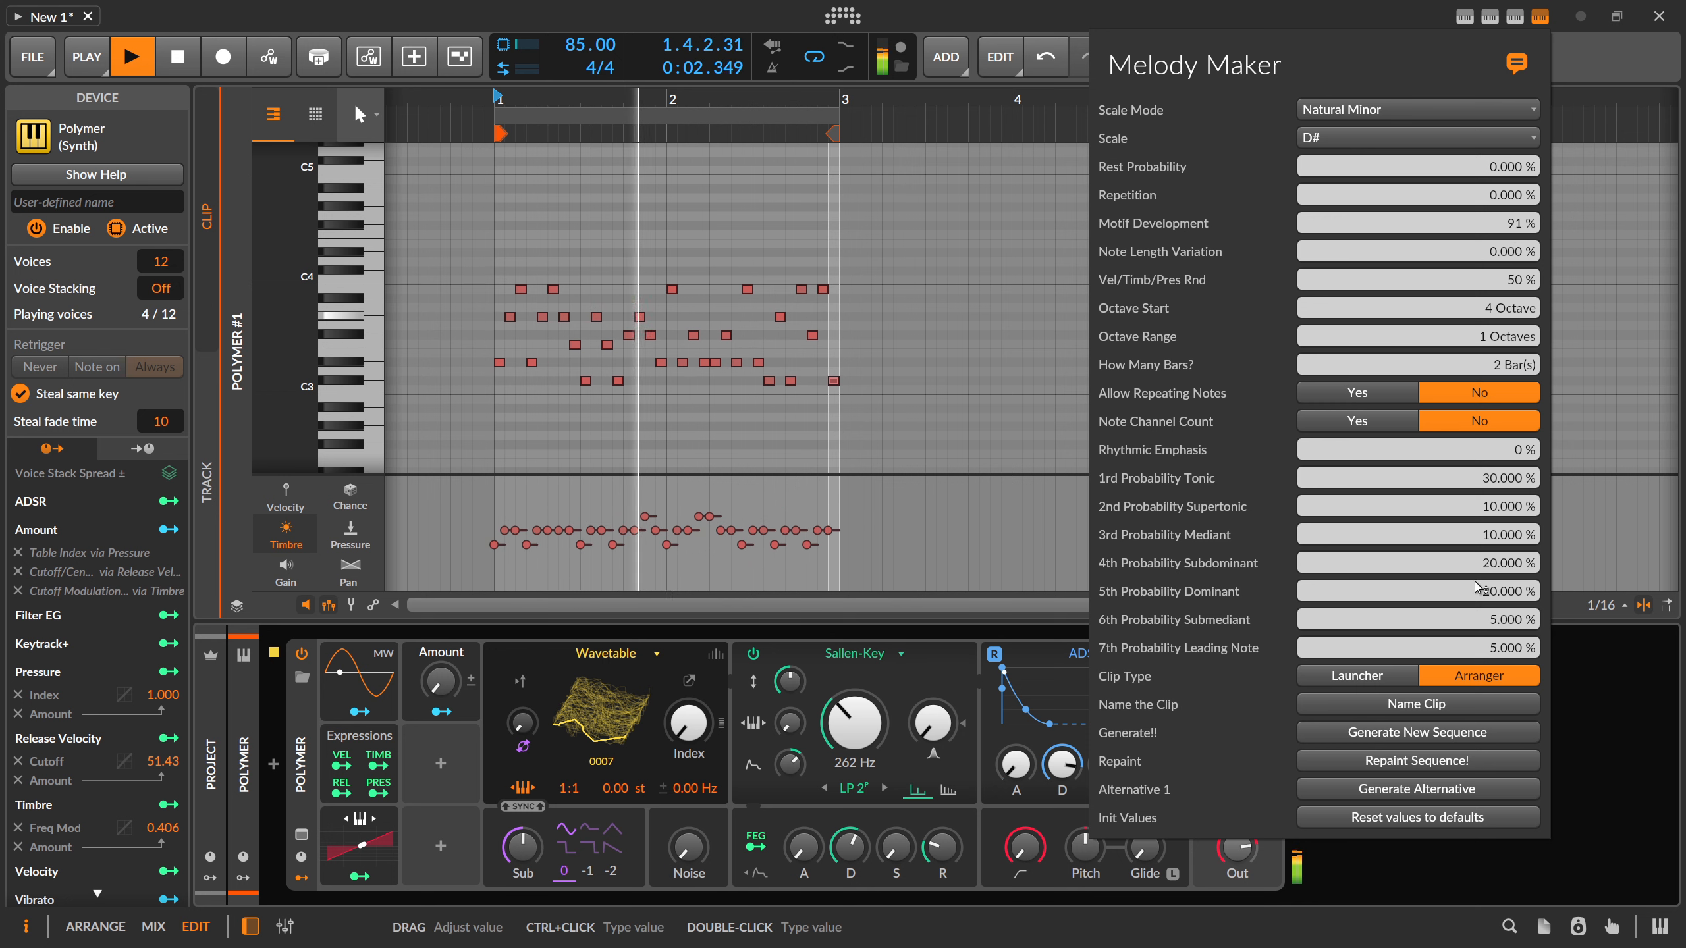
{"action": "key", "text": "space"}
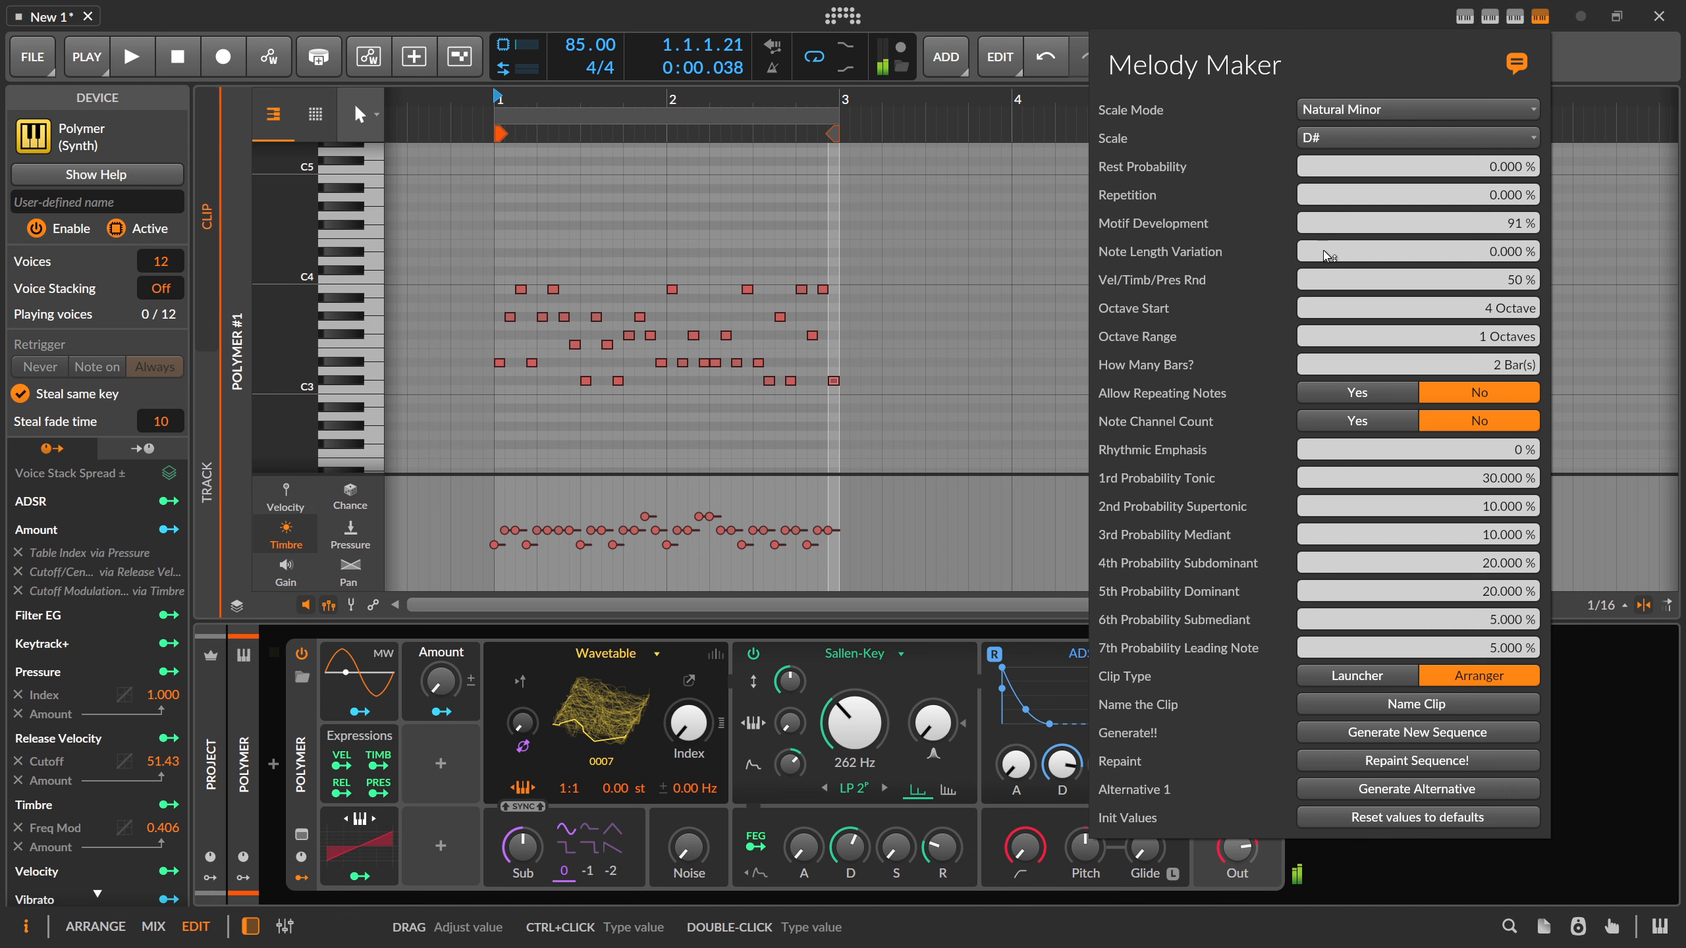
- Set Melody Maker's Note Length Variation to 31.4 %, generate a new sequence, and play it
{"action": "left_click_drag", "start_coordinate": [1327, 256], "coordinate": [1328, 229]}
{"action": "left_click", "coordinate": [1433, 737]}
{"action": "left_click_drag", "start_coordinate": [1480, 253], "coordinate": [1480, 247]}
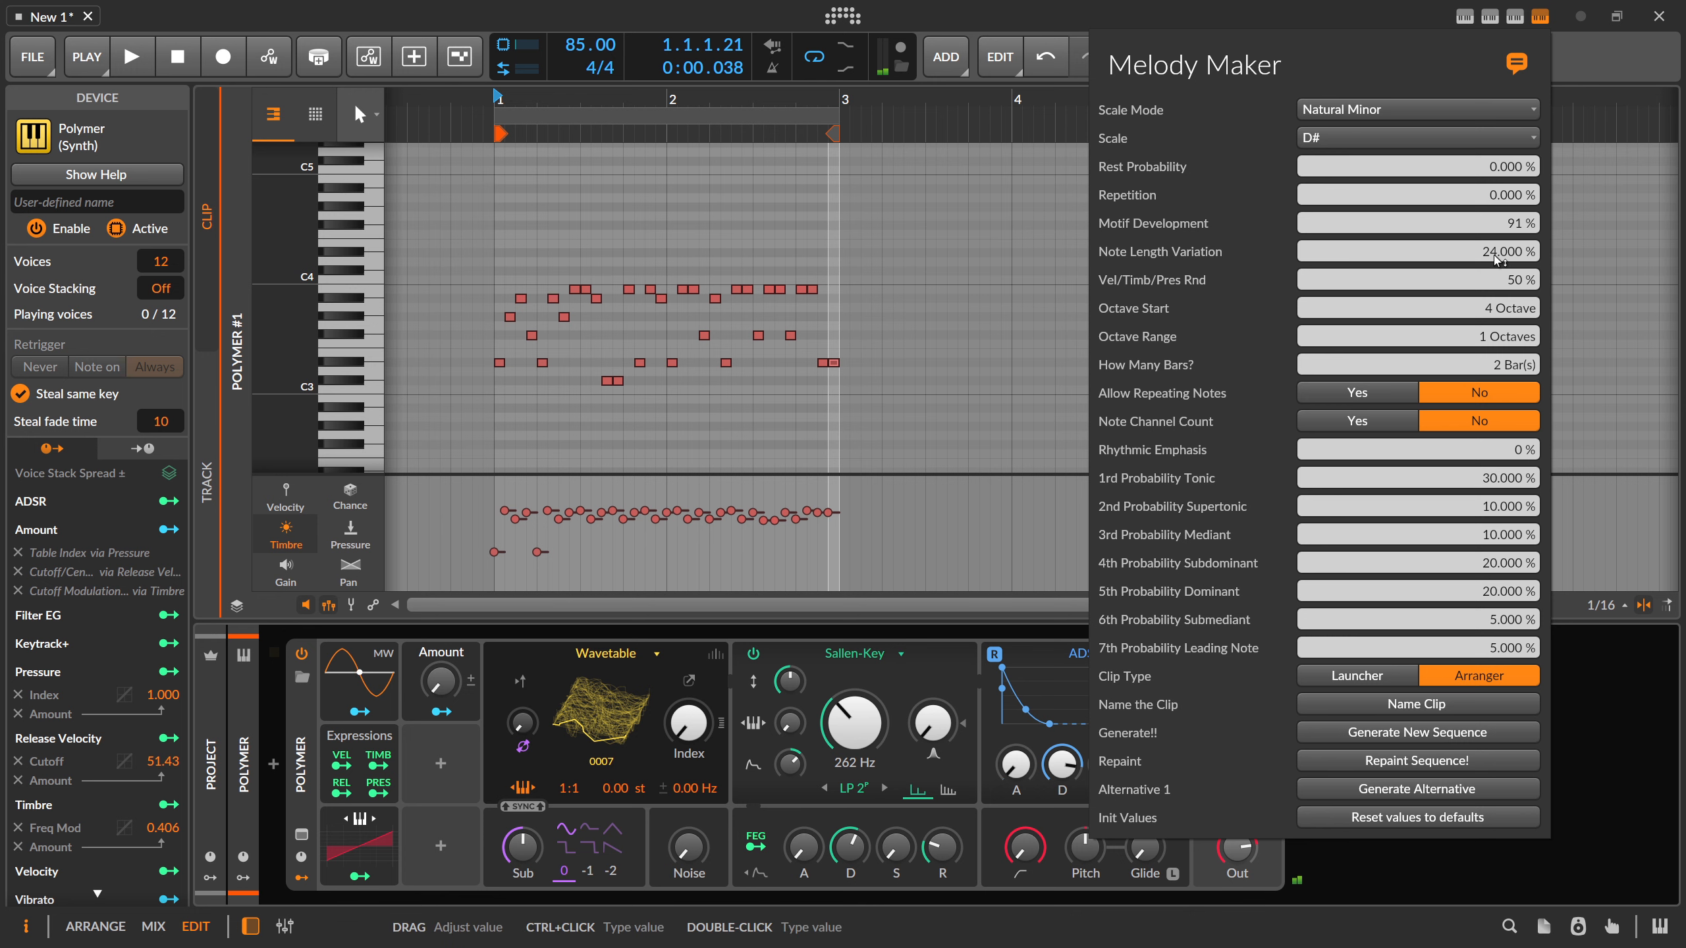
{"action": "left_click", "coordinate": [1436, 733]}
{"action": "key", "text": "space"}
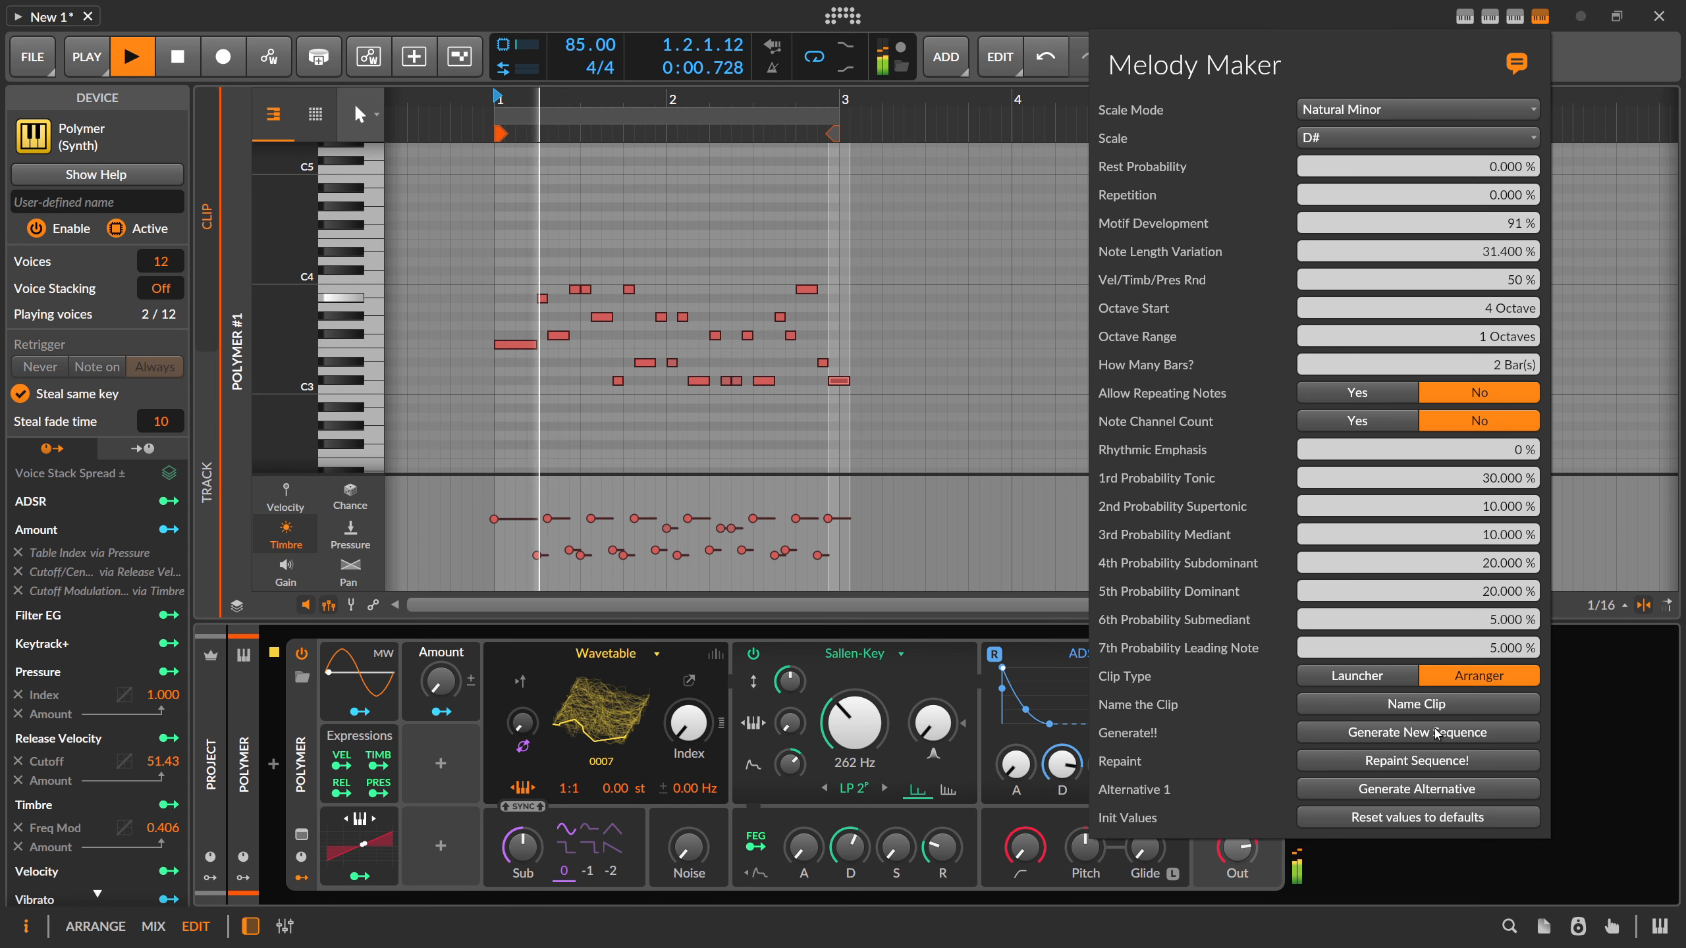
- Stop playback, extend the arranger loop to the end of the two-bar Polymer #1 clip, and reopen the clip in the note editor
{"action": "left_click", "coordinate": [941, 204]}
{"action": "key", "text": "Tab"}
{"action": "key", "text": "space"}
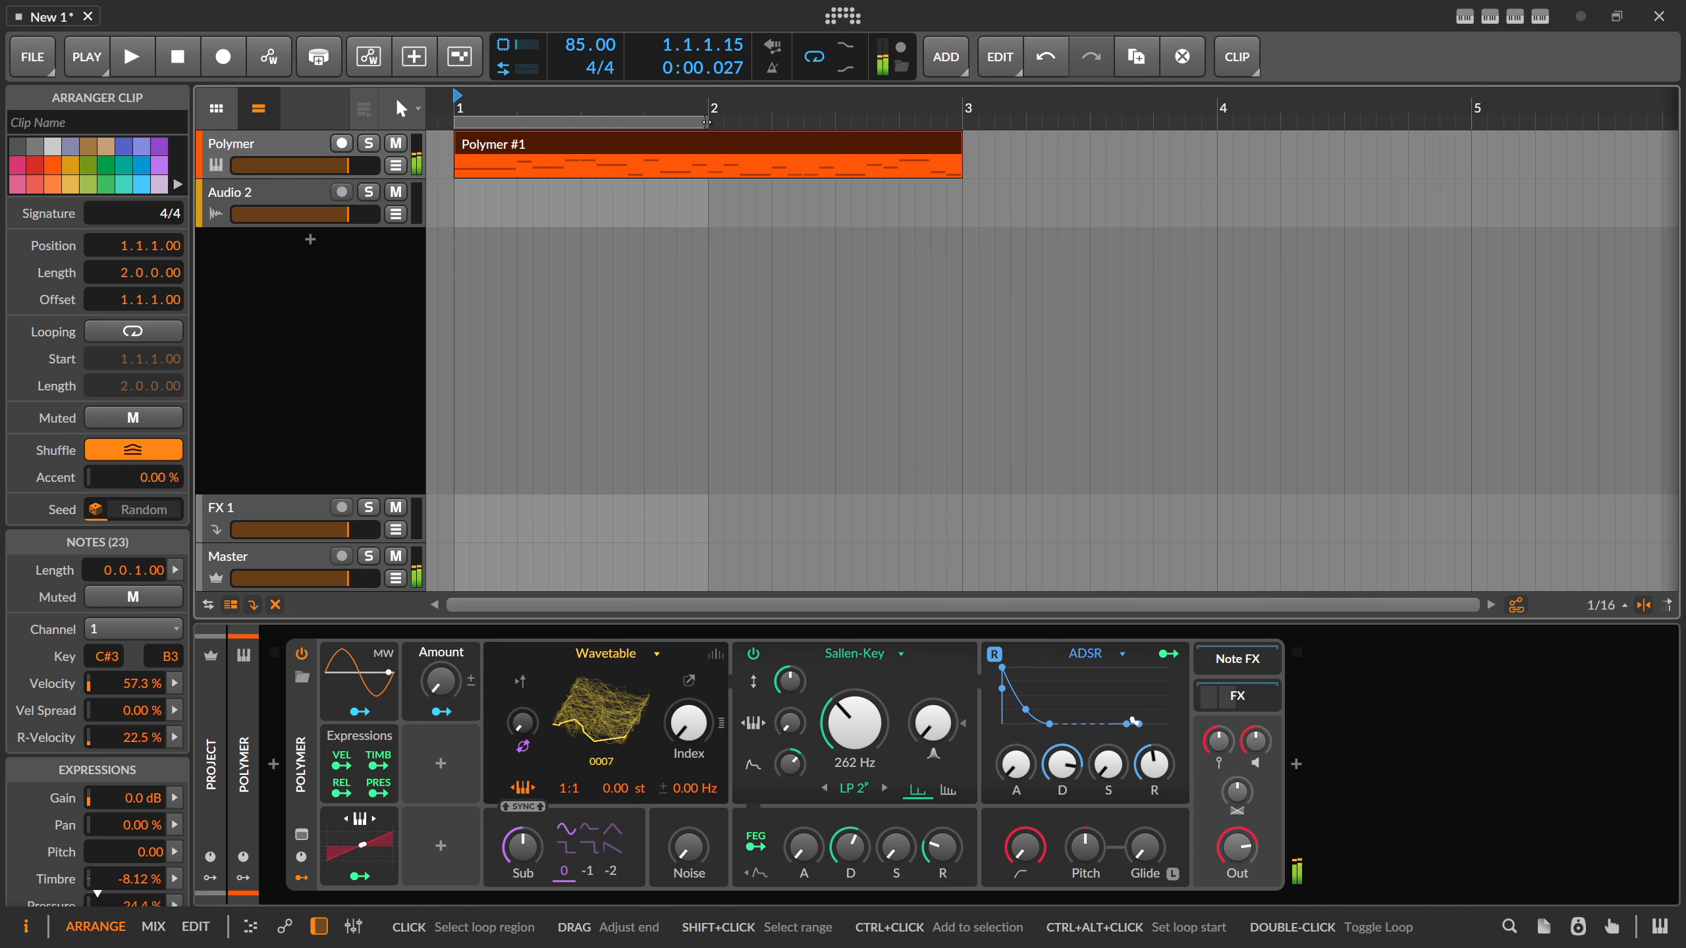
{"action": "left_click_drag", "start_coordinate": [707, 122], "coordinate": [962, 122]}
{"action": "left_click", "coordinate": [809, 151]}
{"action": "key", "text": "Tab"}
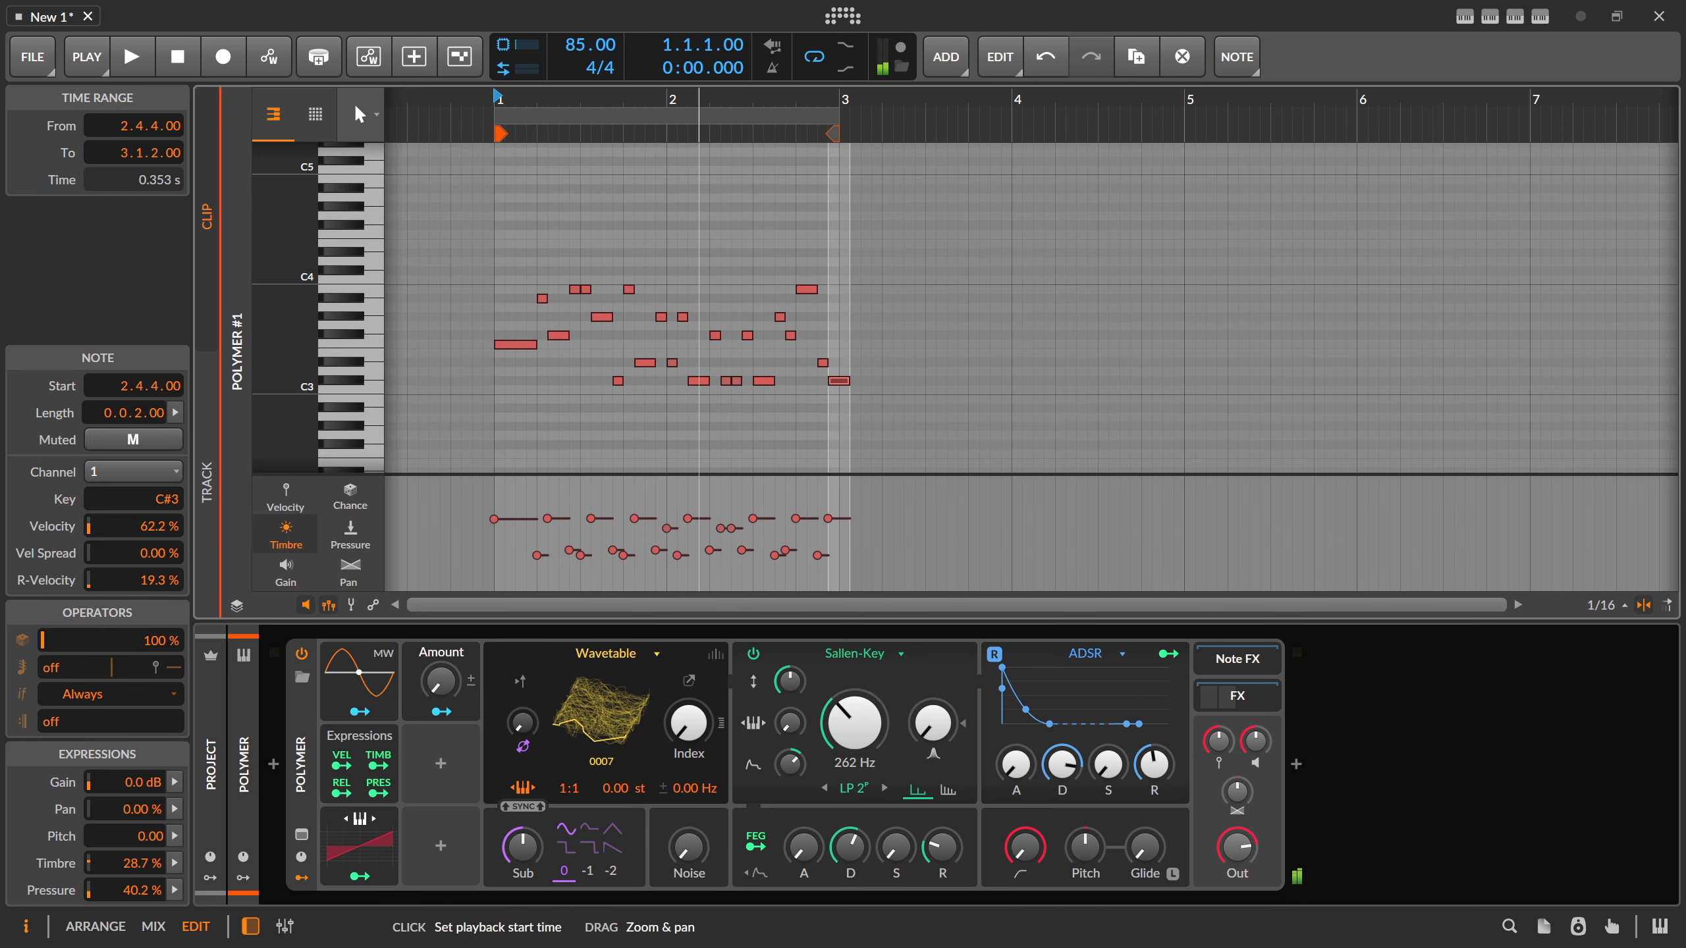
- Play the looped two-bar melody and raise Polymer's Amount macro to about 81 %
{"action": "scroll", "coordinate": [700, 101], "scroll_direction": "down", "scroll_amount": 1}
{"action": "key", "text": "space"}
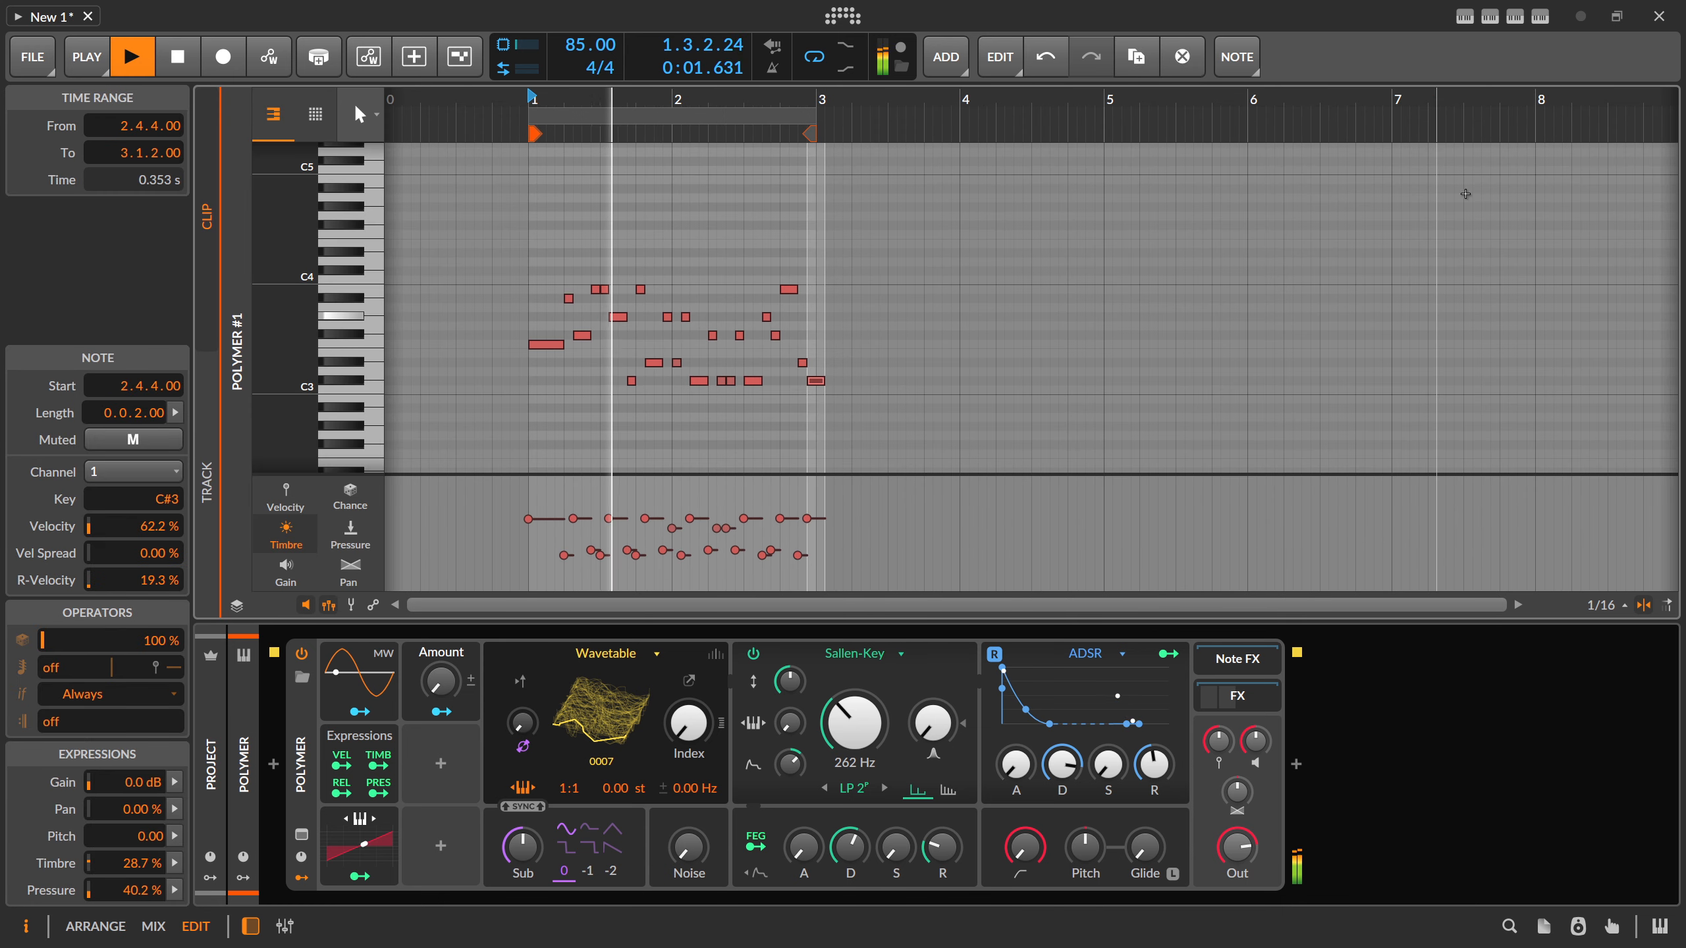
{"action": "left_click", "coordinate": [1540, 17]}
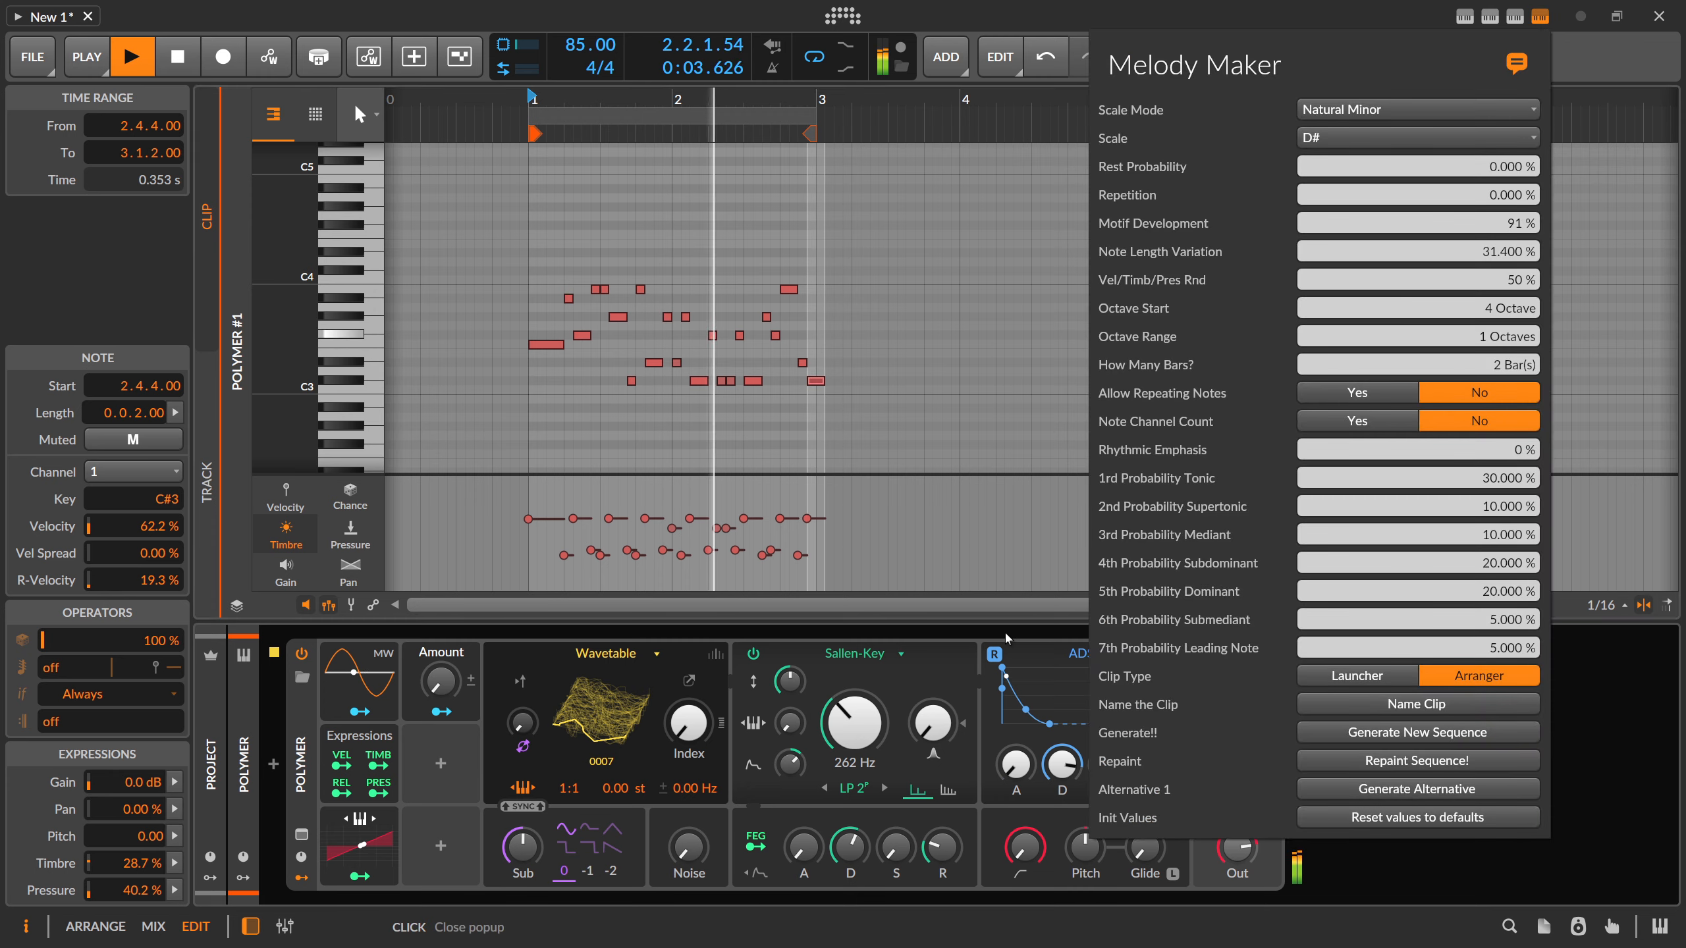
{"action": "left_click", "coordinate": [441, 674]}
{"action": "left_click_drag", "start_coordinate": [441, 674], "coordinate": [441, 556]}
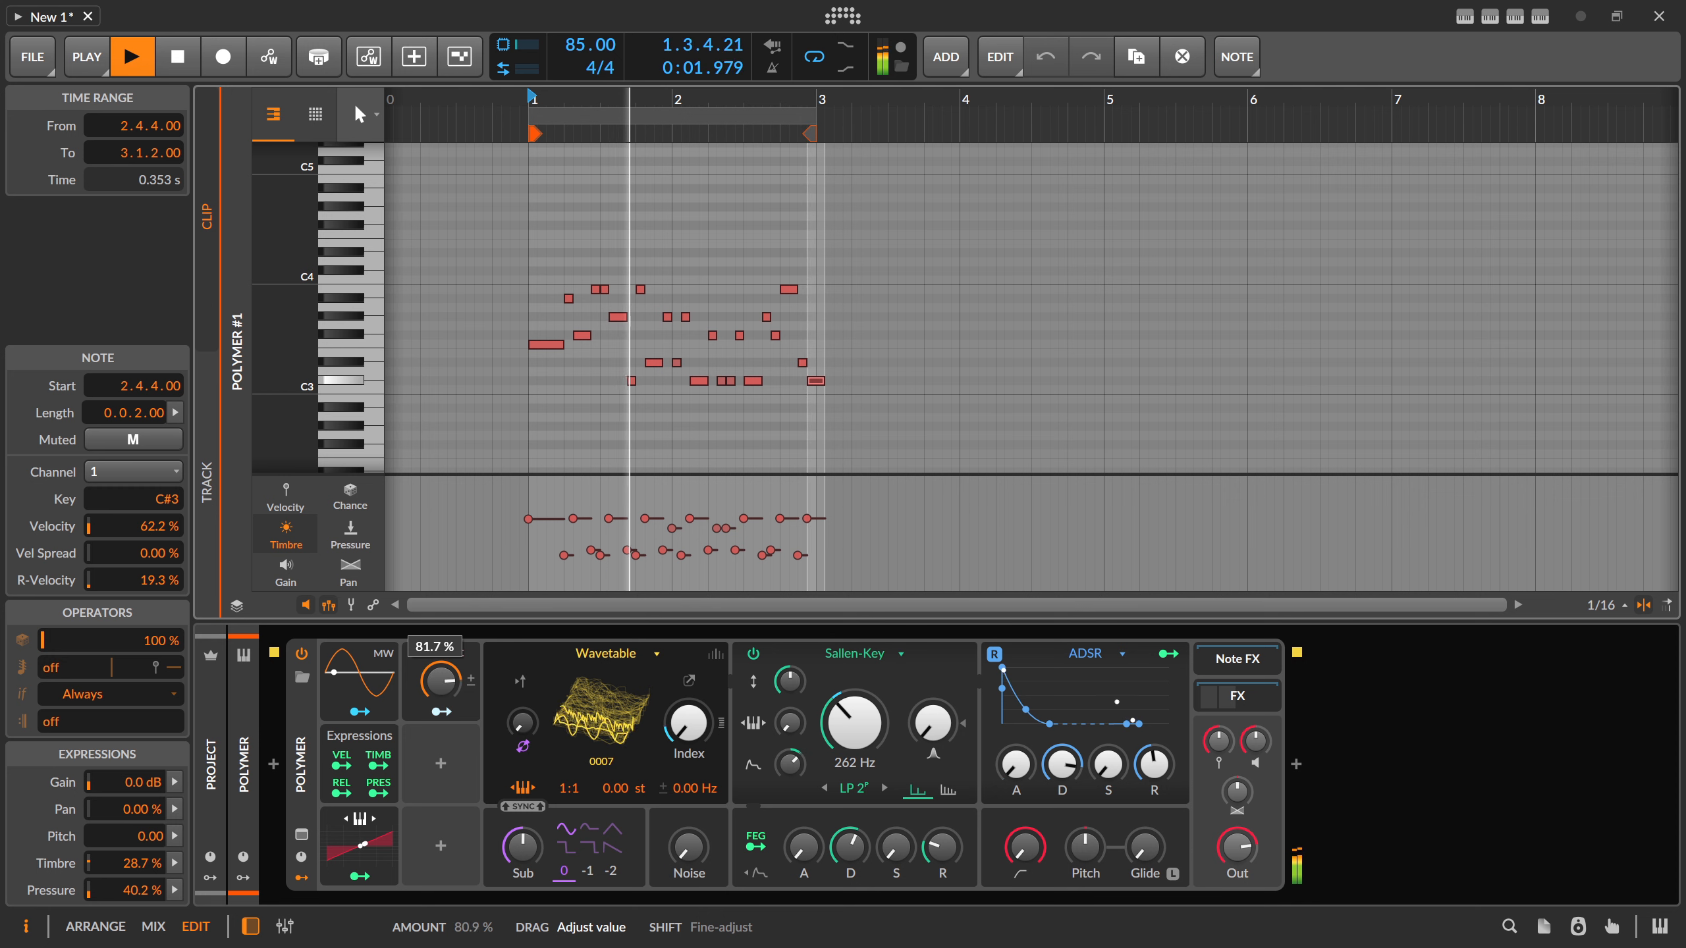
- Generate another new sequence with Melody Maker during playback, listen to it, and stop playback
{"action": "left_click", "coordinate": [1539, 16]}
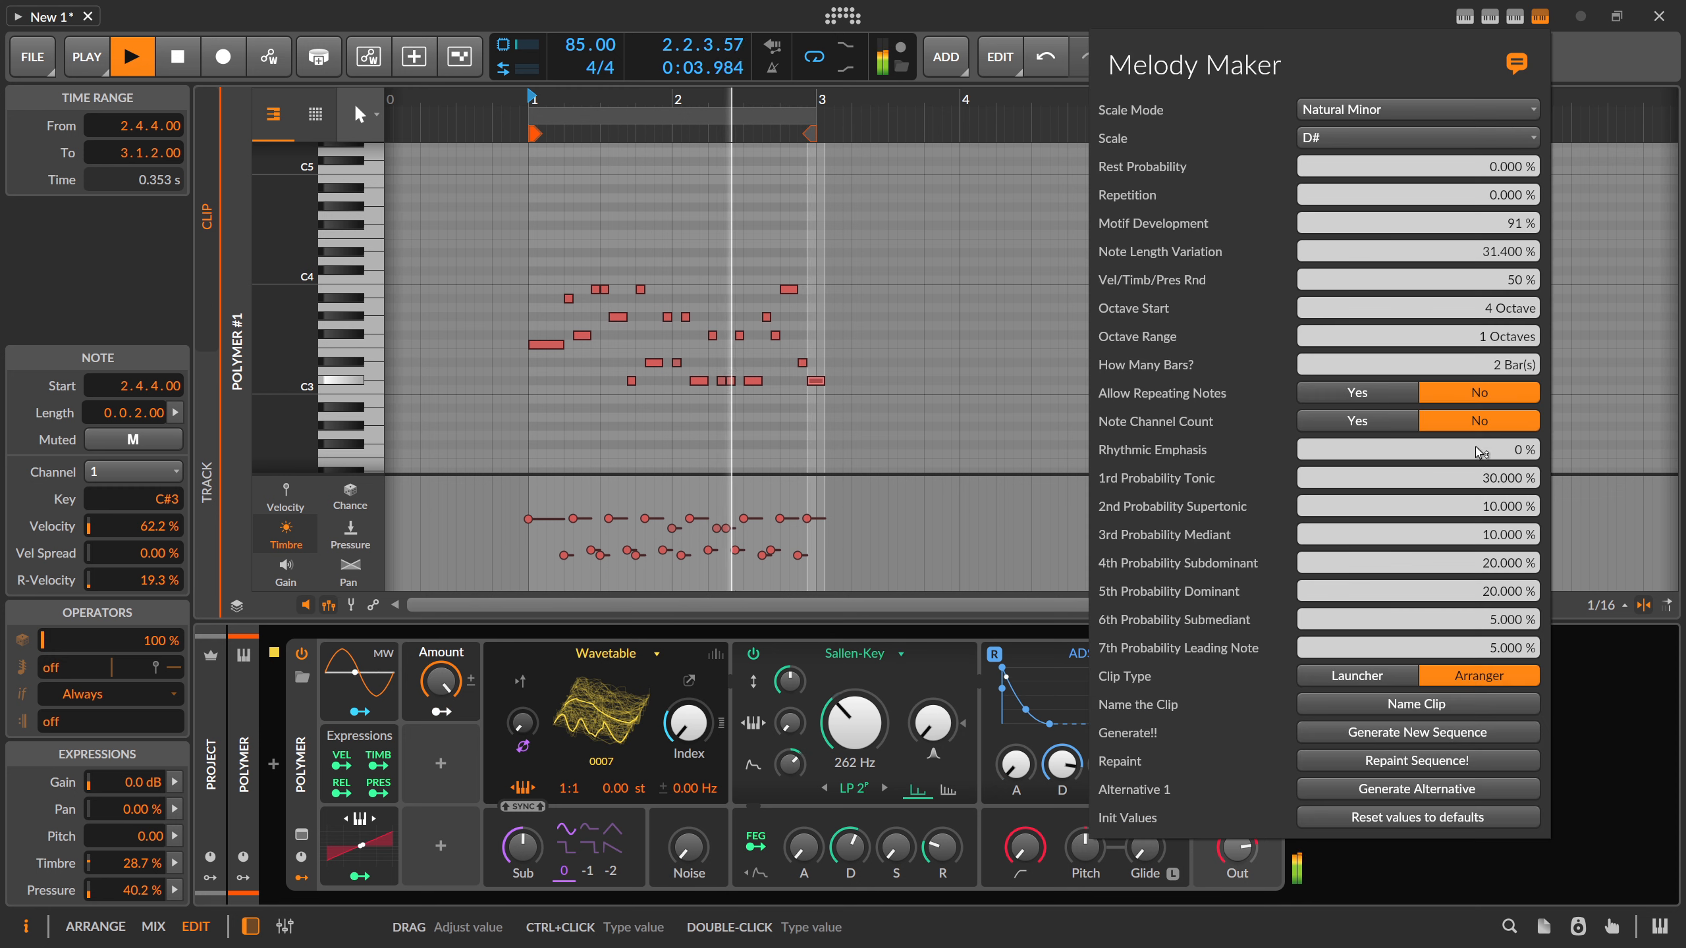
{"action": "left_click", "coordinate": [1431, 742]}
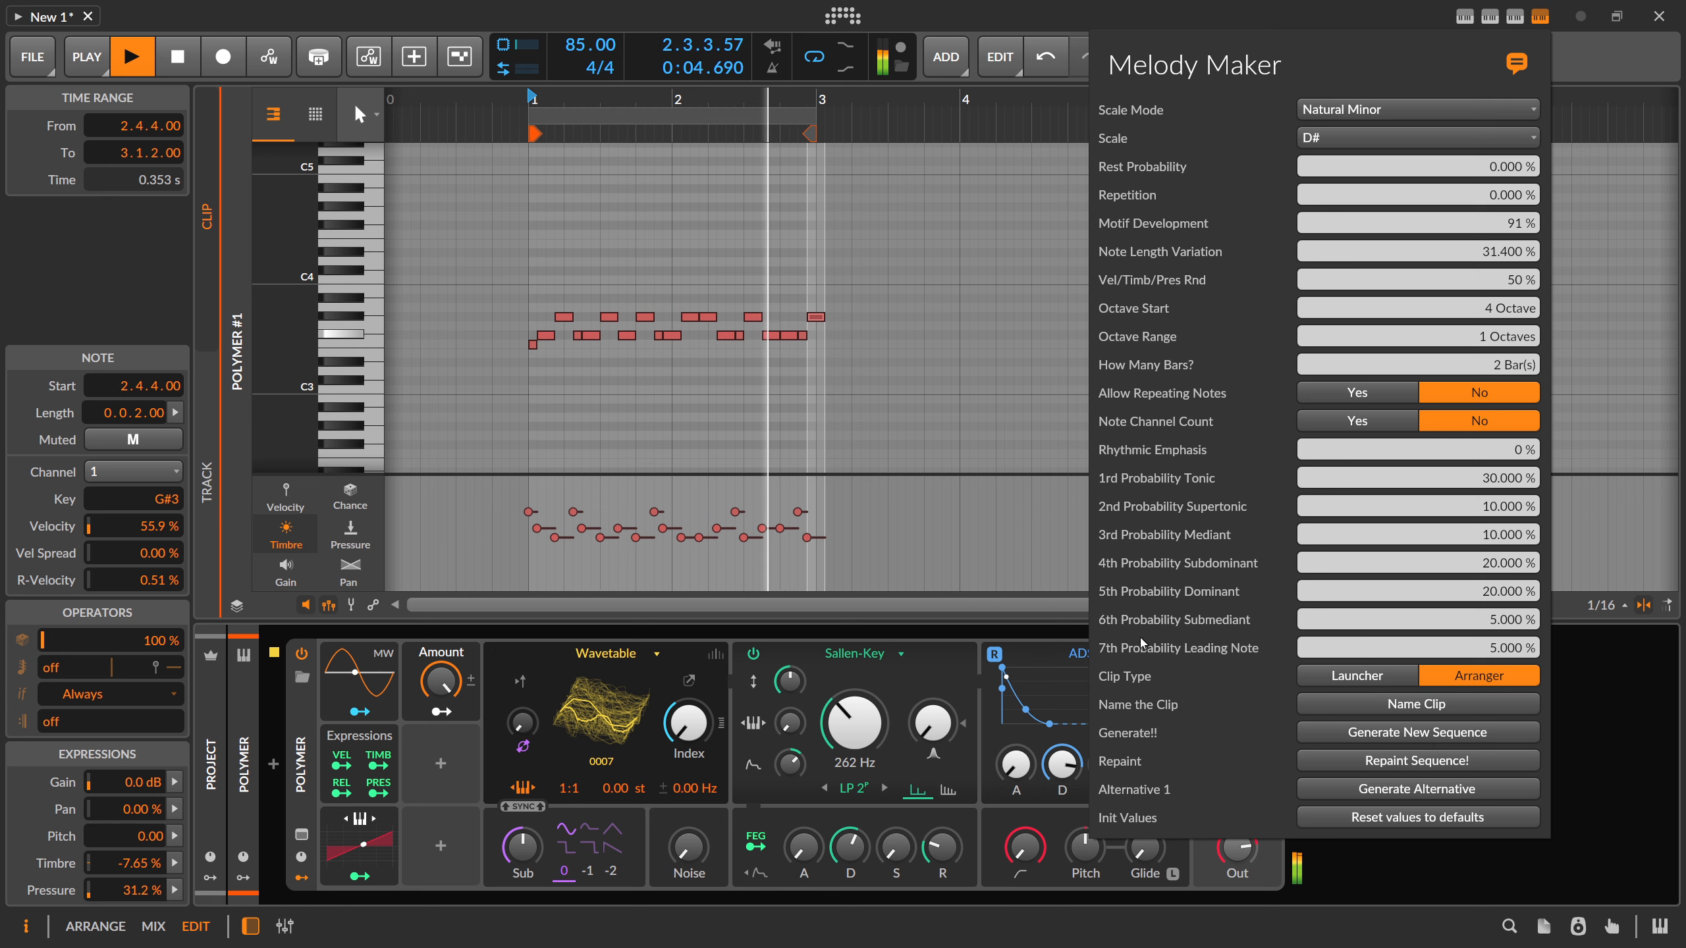
{"action": "left_click", "coordinate": [893, 423]}
{"action": "key", "text": "space"}
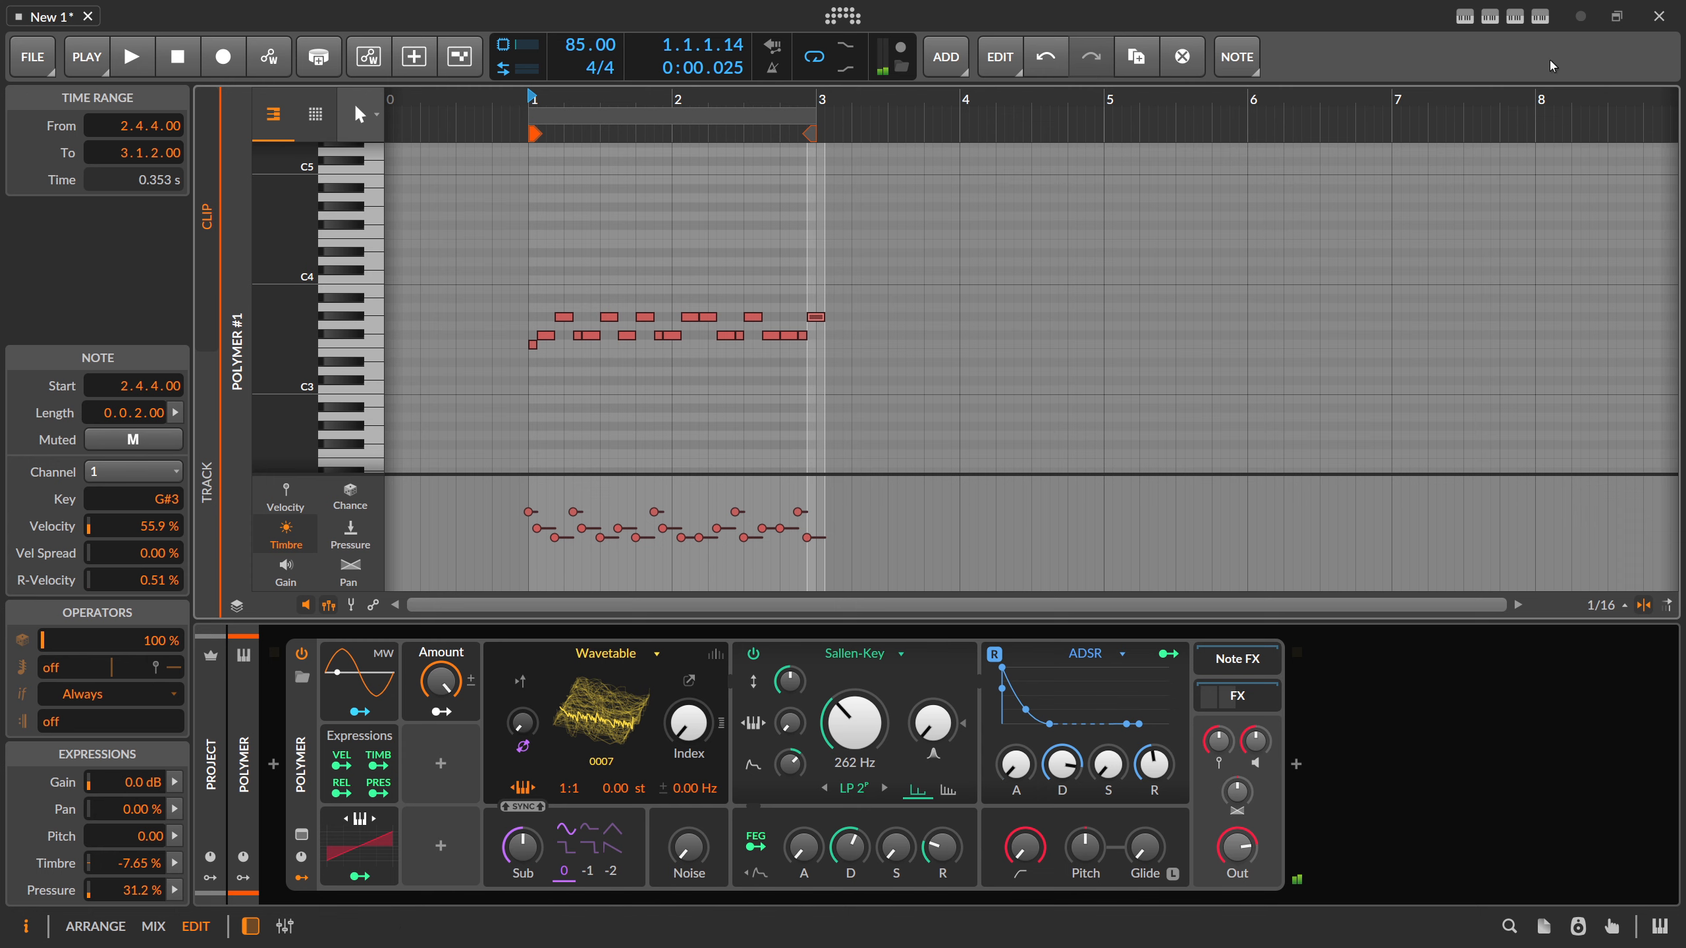
- Set Motif Development to 0 %, Note Length Variation to 6.9 %, Vel/Timb/Pres Rnd to 100 % and Octave Range to 2, and generate a new sequence
{"action": "left_click", "coordinate": [1541, 18]}
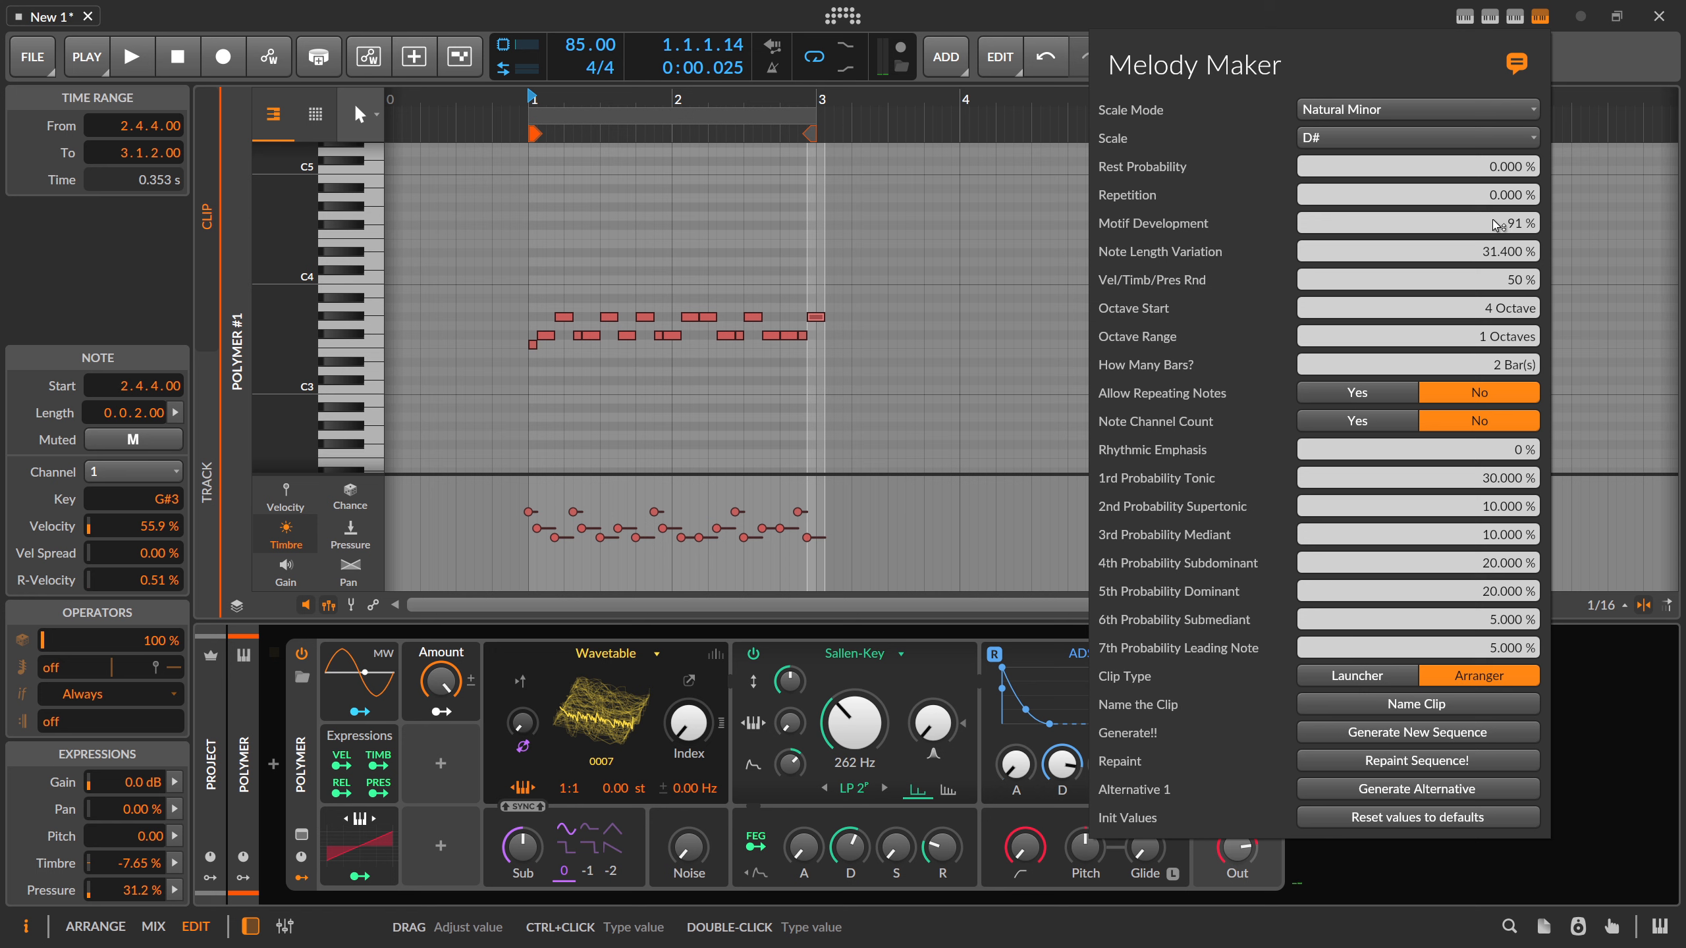
{"action": "left_click_drag", "start_coordinate": [1417, 224], "coordinate": [1516, 212]}
{"action": "left_click_drag", "start_coordinate": [1479, 344], "coordinate": [1479, 335]}
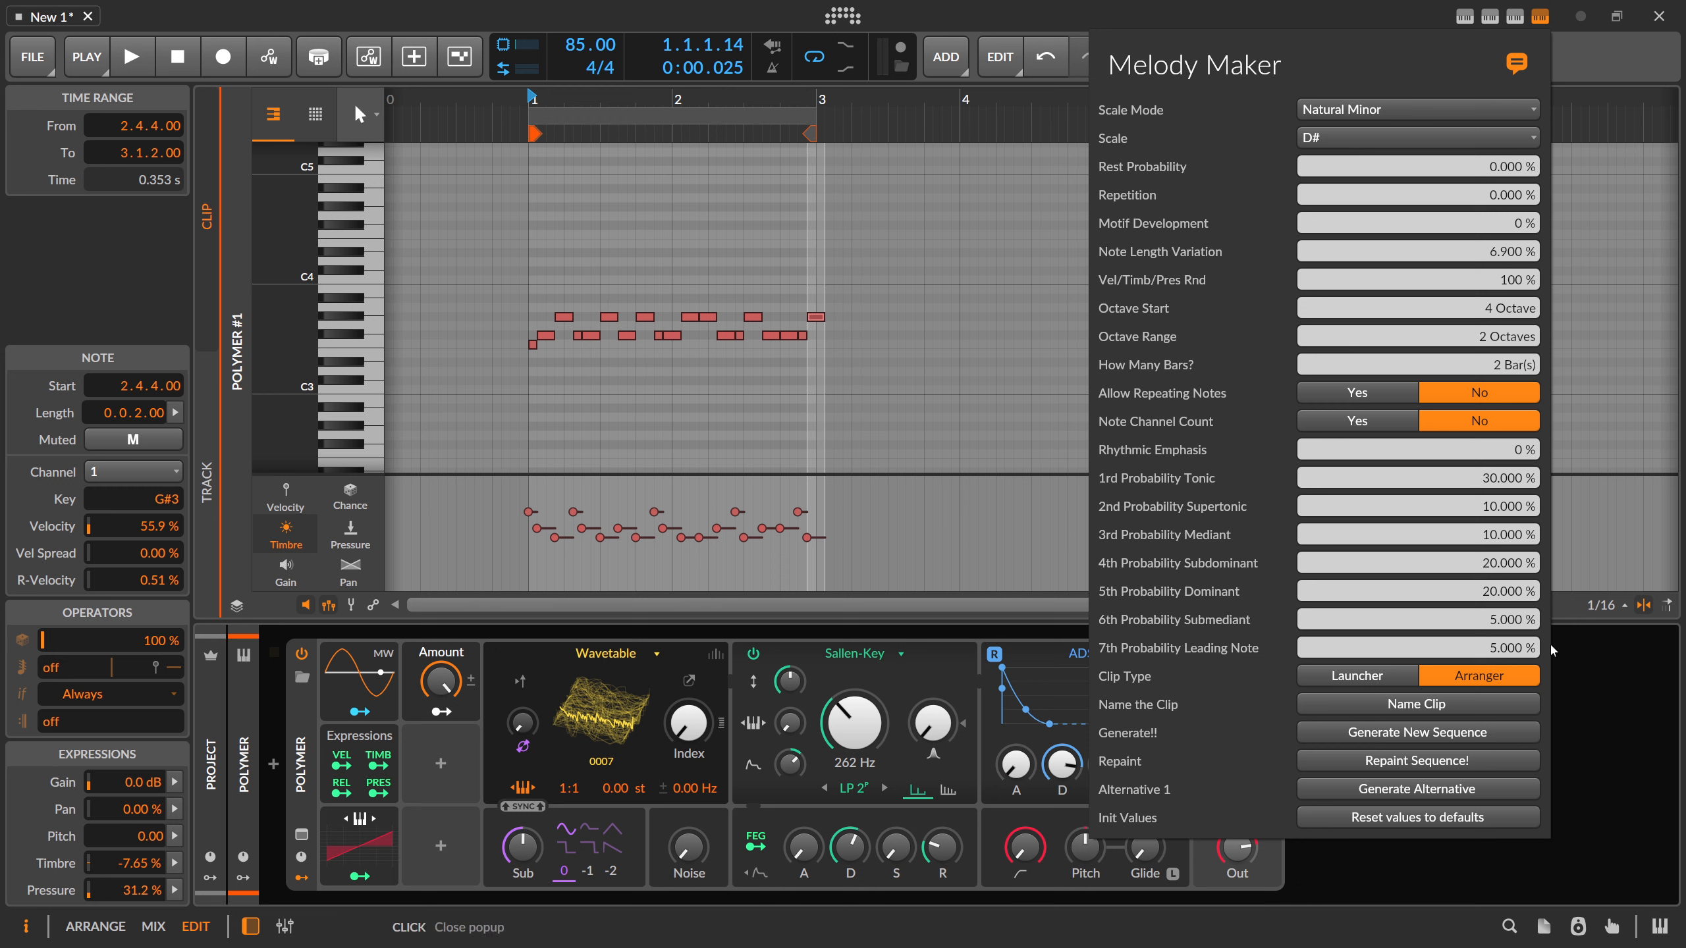
{"action": "left_click", "coordinate": [1436, 732]}
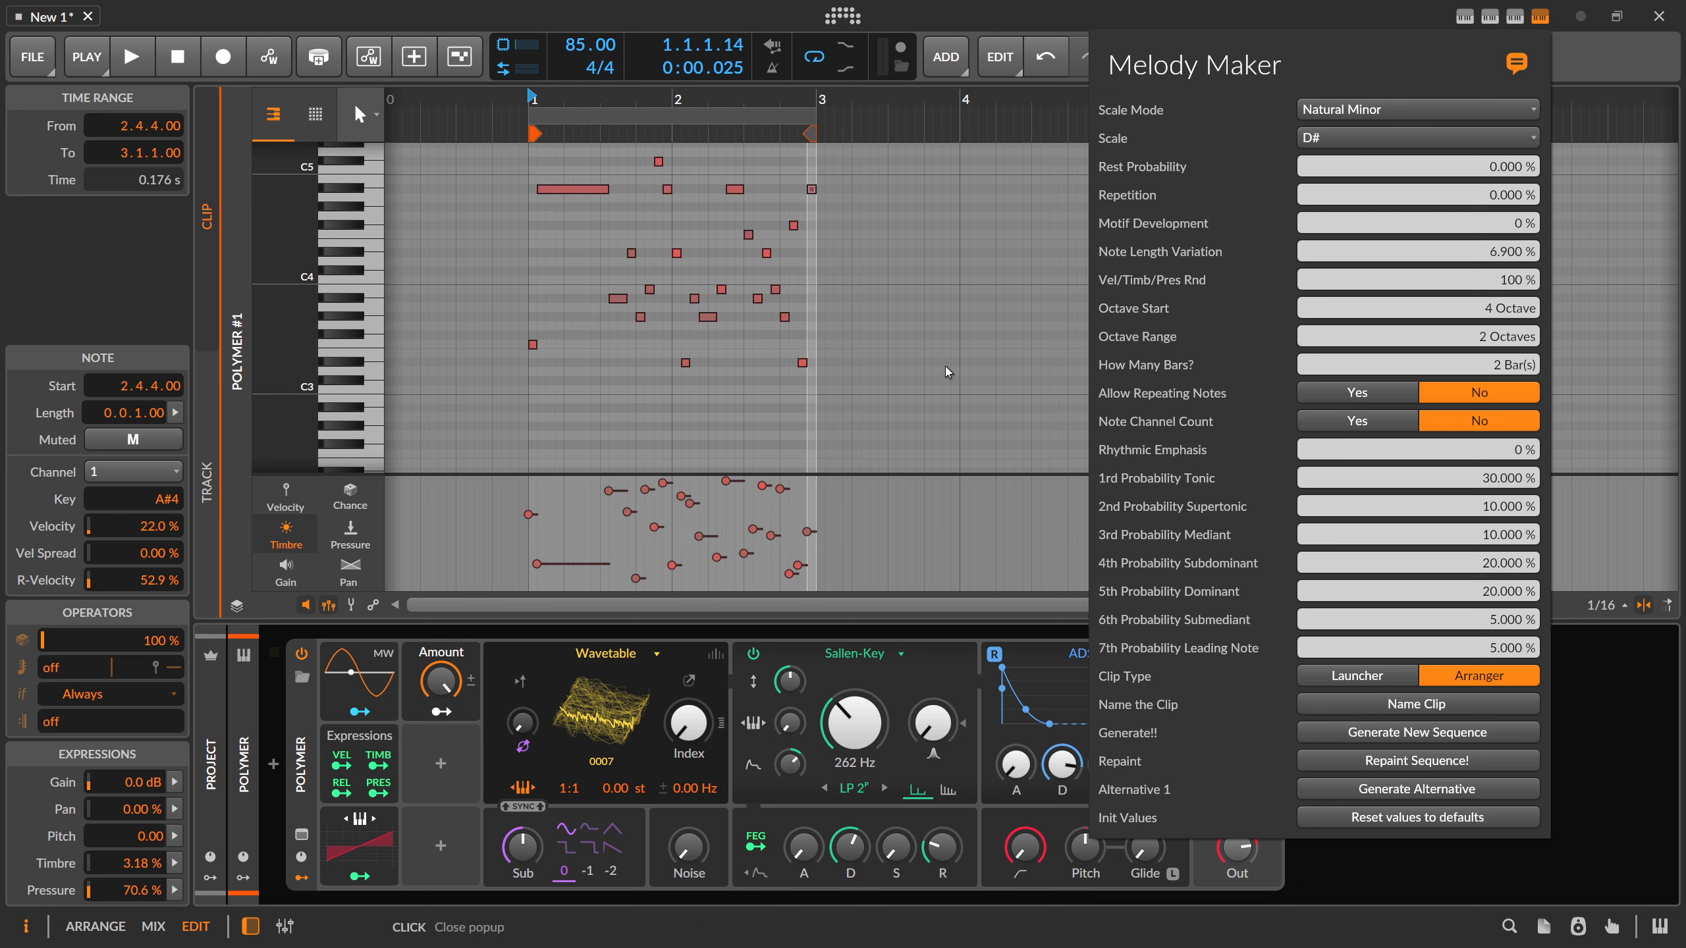
- Play the new two-bar sequence in the note editor, listen to it, and stop playback
{"action": "left_click", "coordinate": [690, 165]}
{"action": "key", "text": "space"}
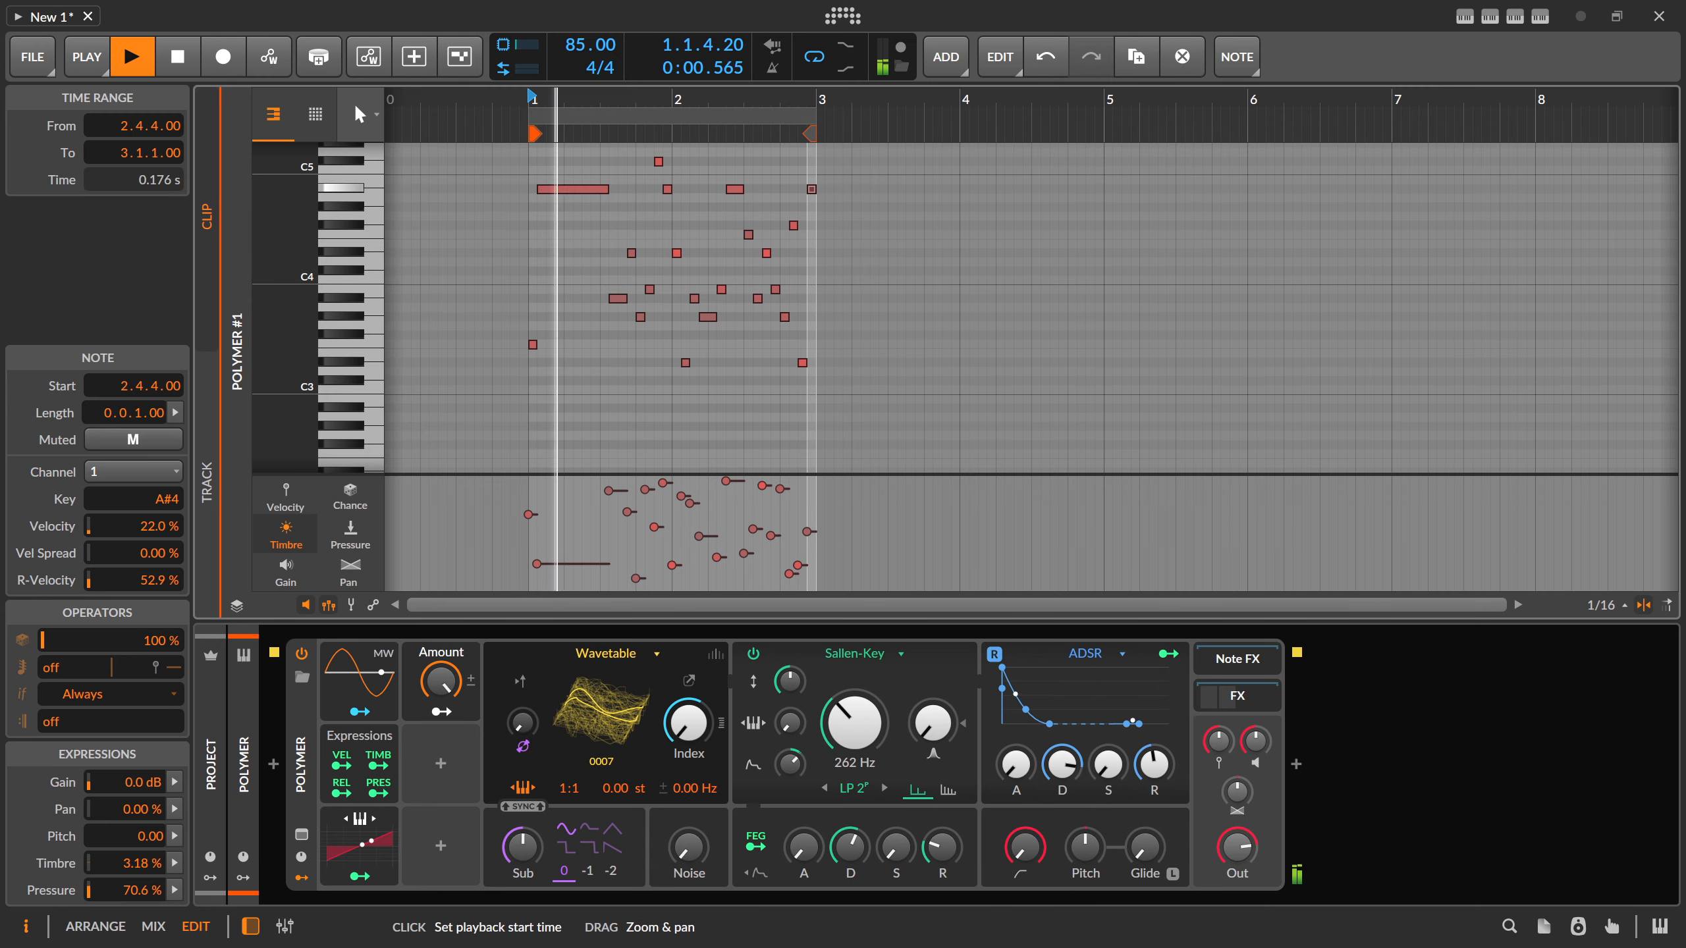
{"action": "left_click_drag", "start_coordinate": [559, 100], "coordinate": [545, 113]}
{"action": "scroll", "coordinate": [648, 202], "scroll_direction": "up", "scroll_amount": 2}
{"action": "scroll", "coordinate": [650, 206], "scroll_direction": "down", "scroll_amount": 1}
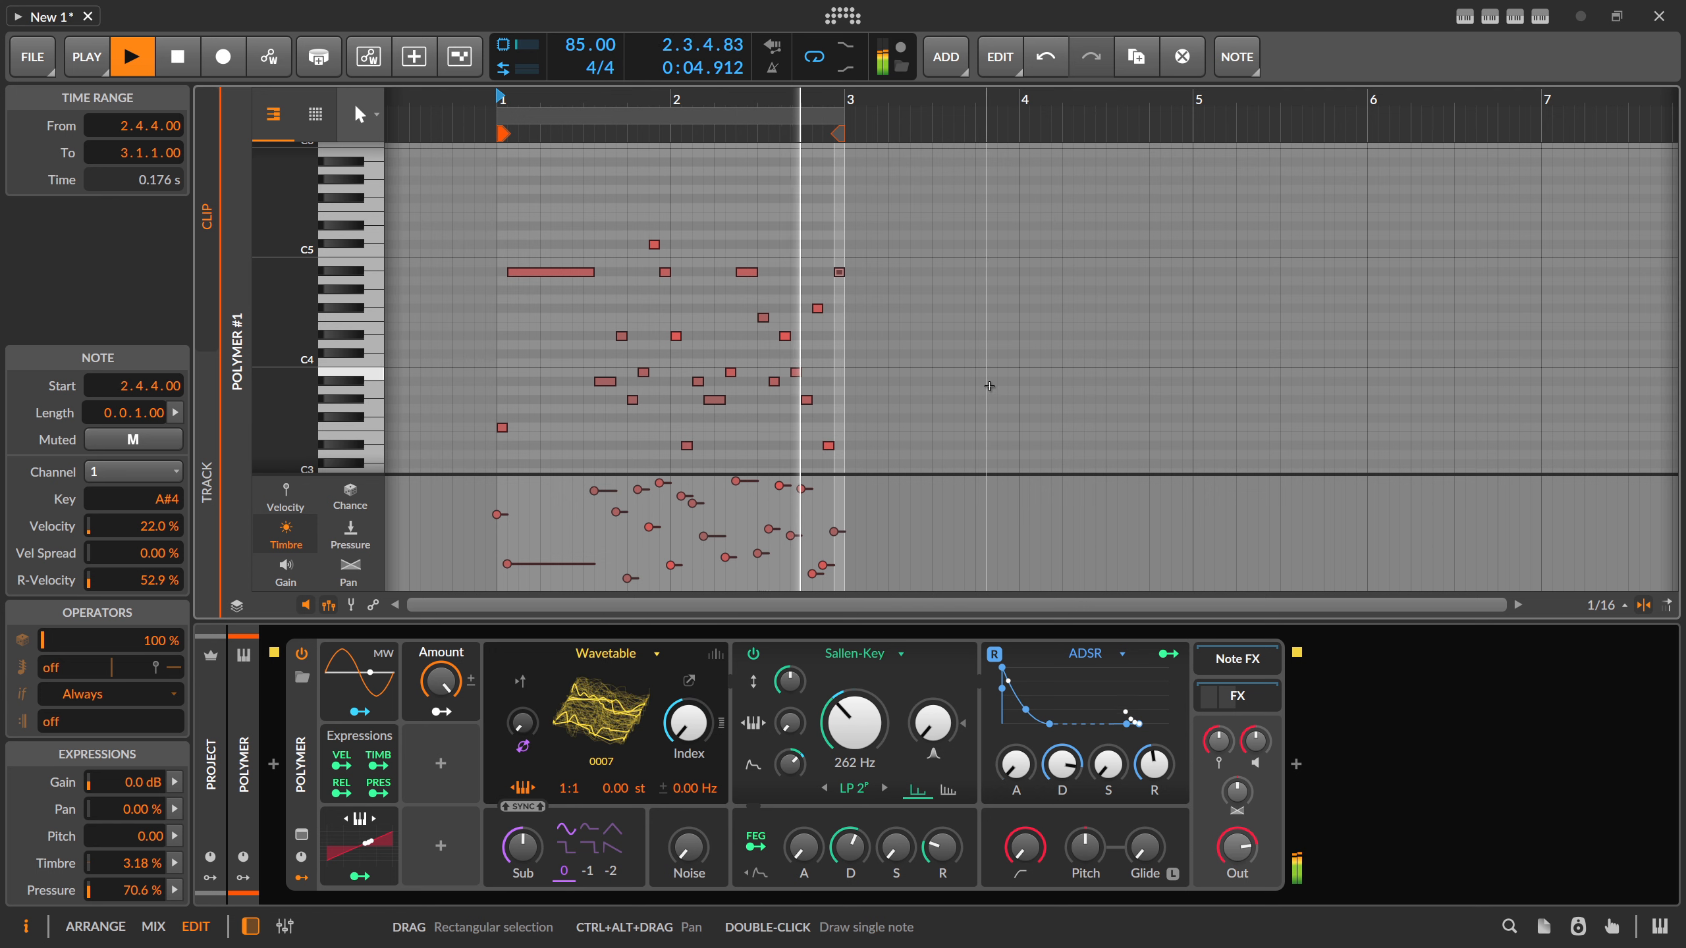
{"action": "key", "text": "space"}
- Set Melody Maker's Octave Range to 1 and bar count to 1, enable Note Channel Count, and generate a new sequence
{"action": "left_click", "coordinate": [1540, 16]}
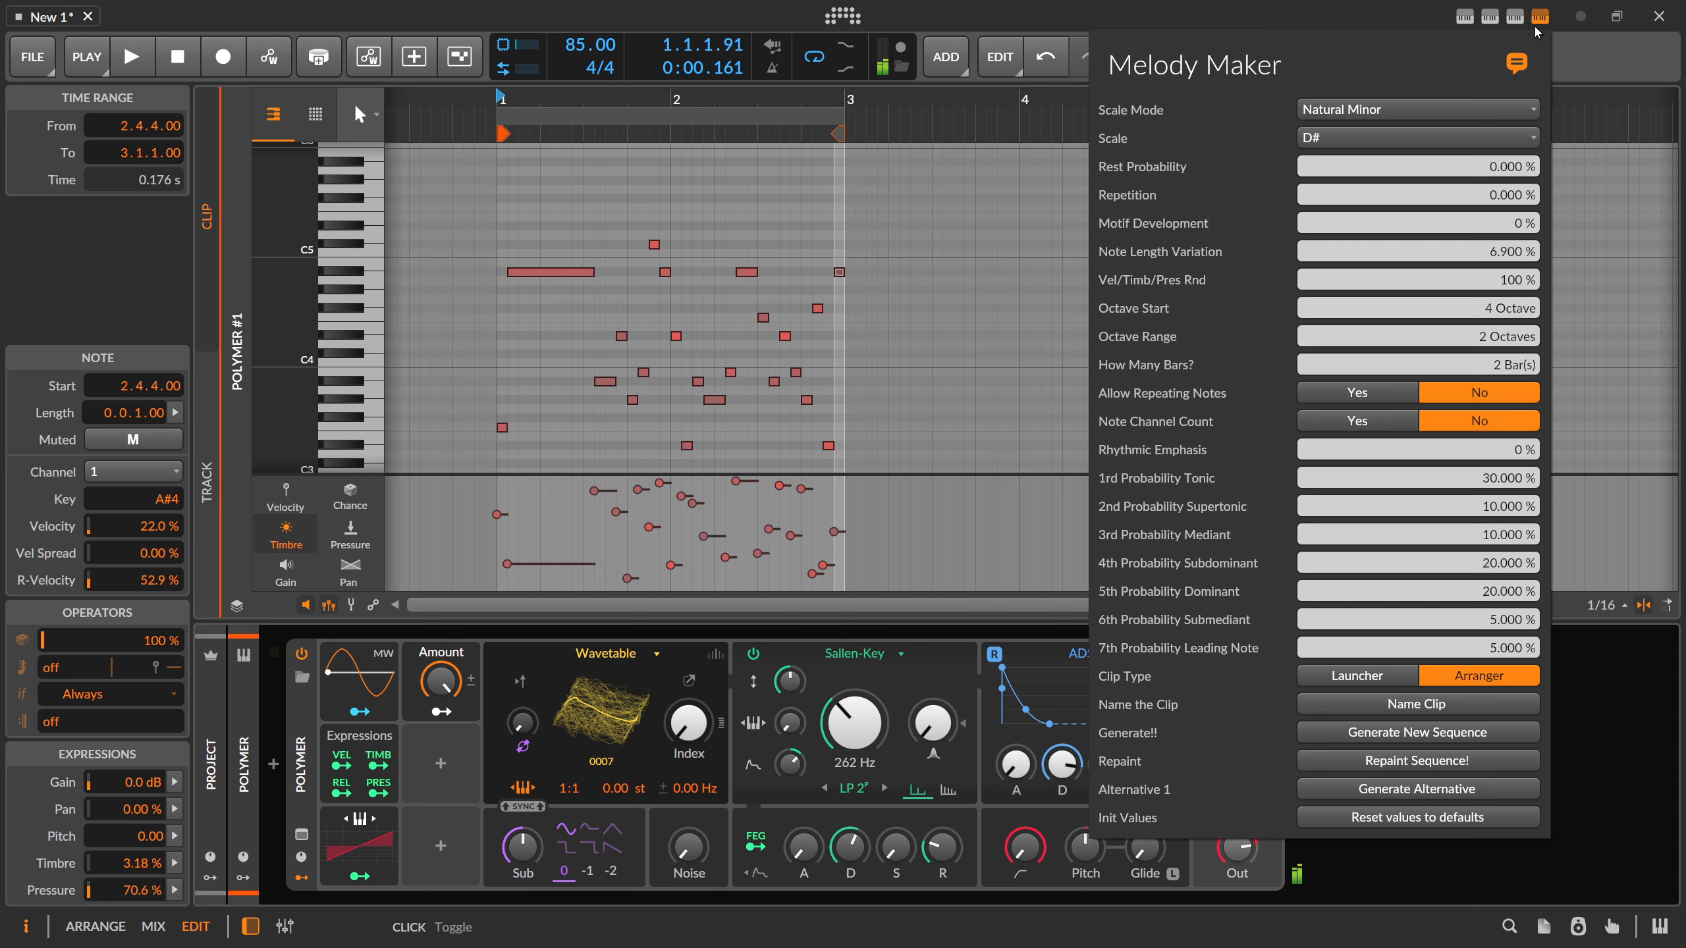
{"action": "left_click_drag", "start_coordinate": [1499, 342], "coordinate": [1498, 342]}
{"action": "left_click_drag", "start_coordinate": [1392, 365], "coordinate": [1386, 382]}
{"action": "left_click", "coordinate": [1338, 423]}
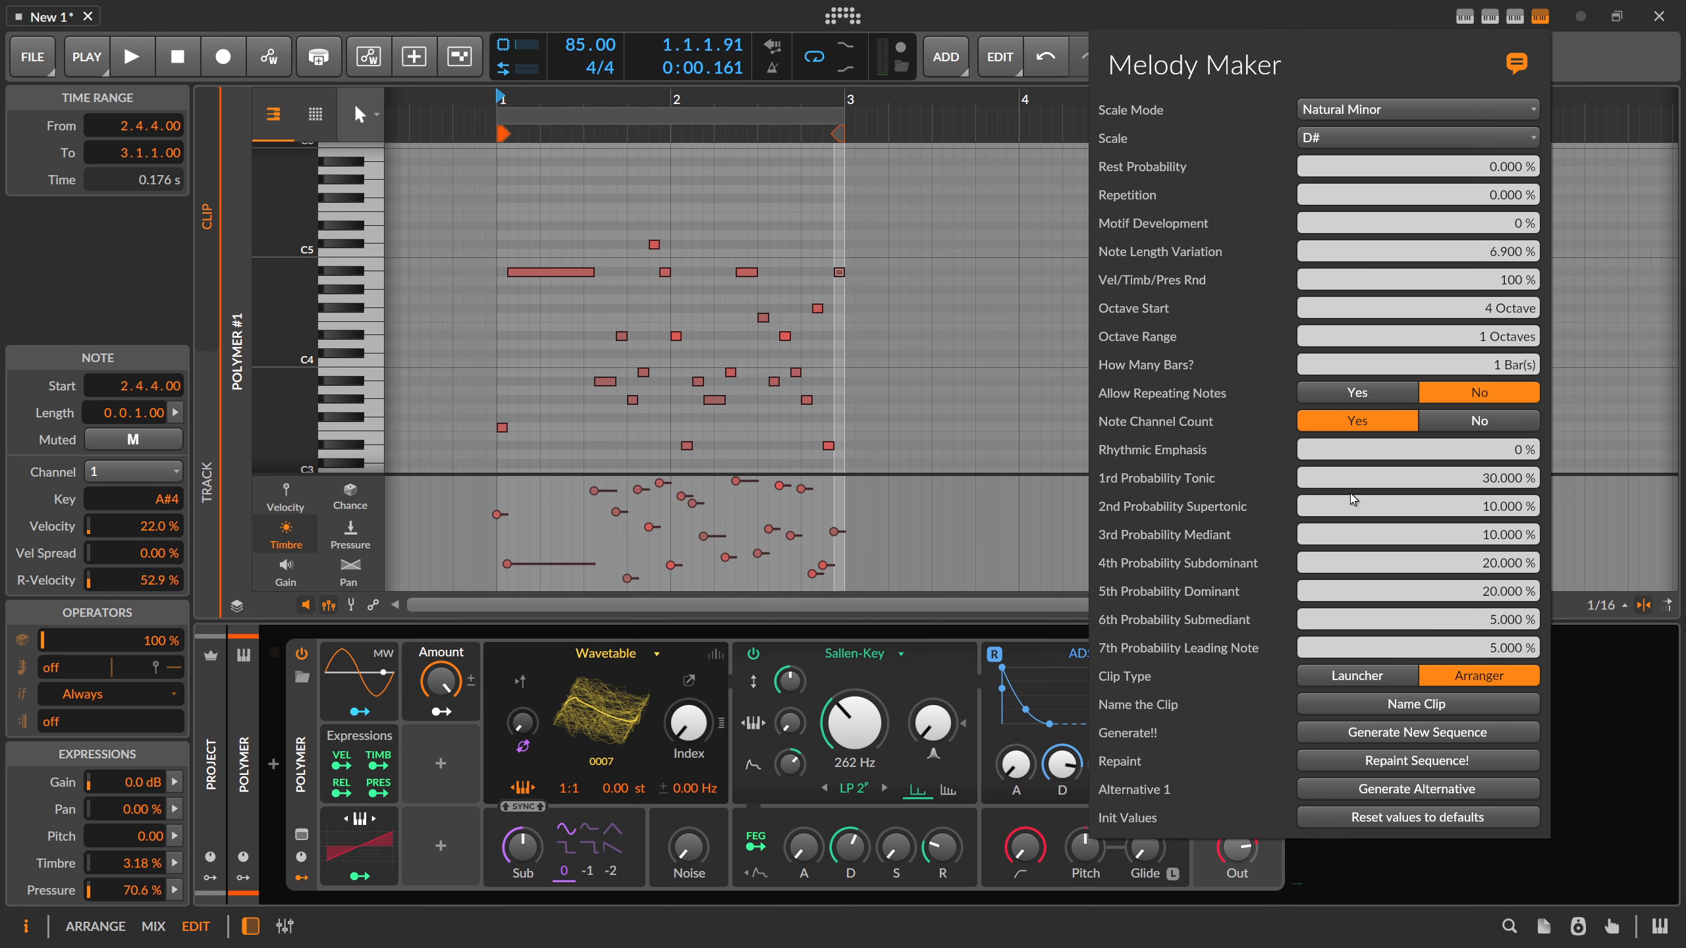
{"action": "left_click", "coordinate": [1372, 734]}
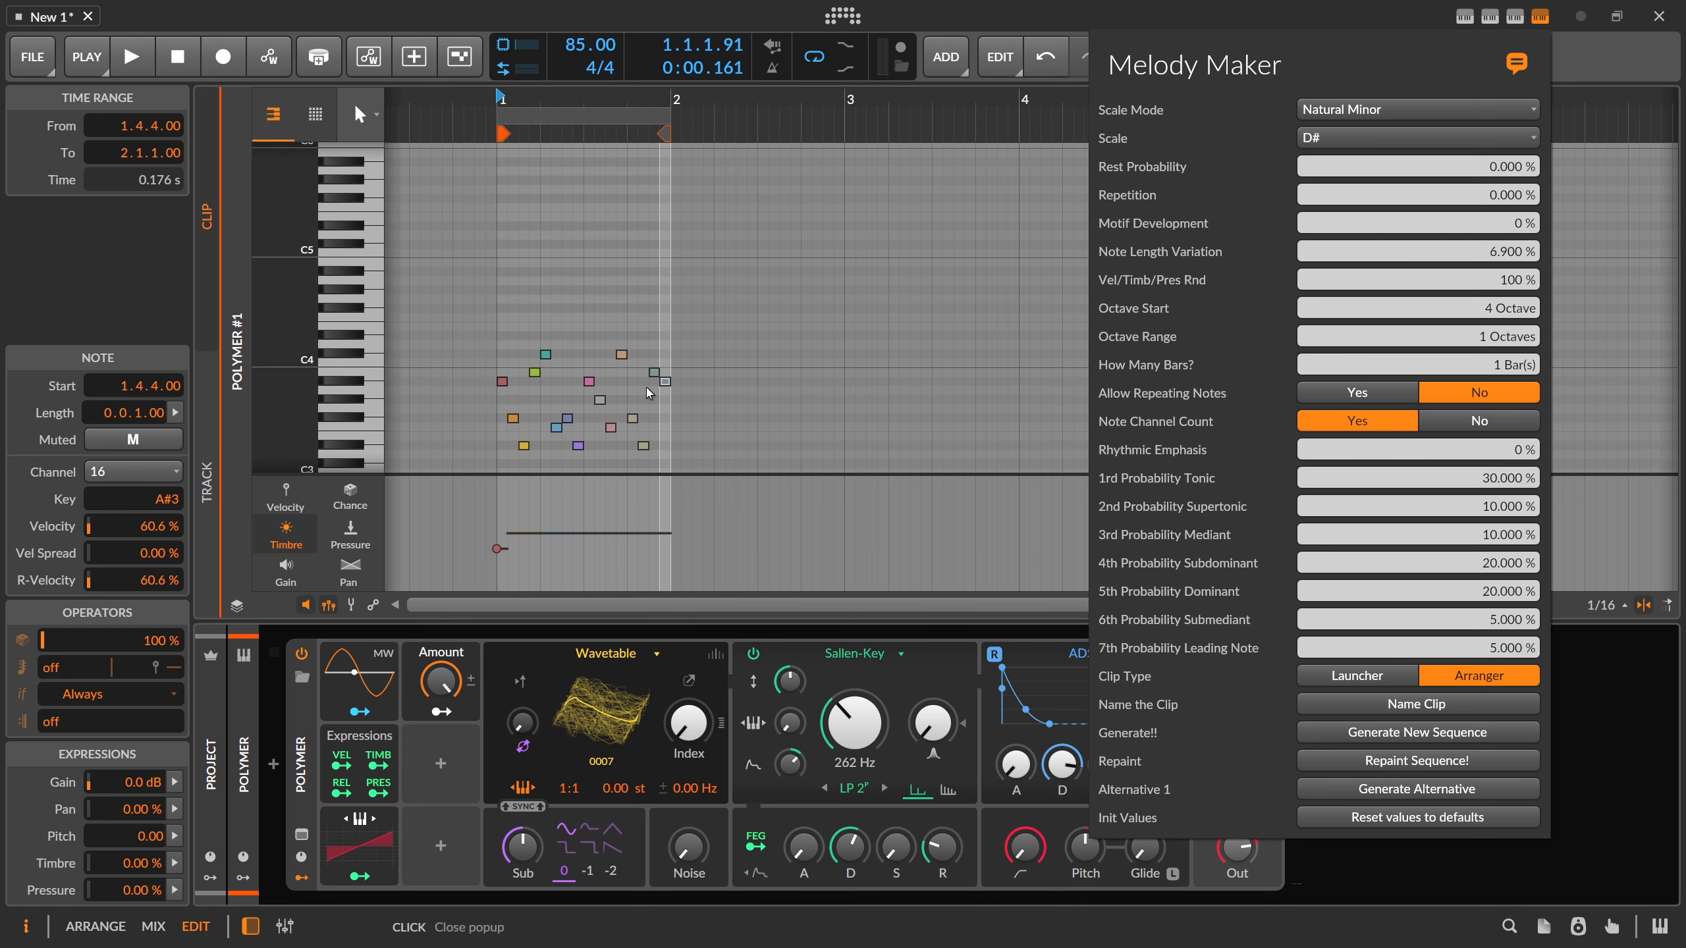
- Examine the channel assignments of the first three notes of the one-bar sequence in the note editor
{"action": "left_click", "coordinate": [539, 349]}
{"action": "scroll", "coordinate": [539, 345], "scroll_direction": "down", "scroll_amount": 2}
{"action": "left_click_drag", "start_coordinate": [485, 248], "coordinate": [734, 398]}
{"action": "left_click_drag", "start_coordinate": [530, 99], "coordinate": [576, 127]}
{"action": "left_click", "coordinate": [530, 247]}
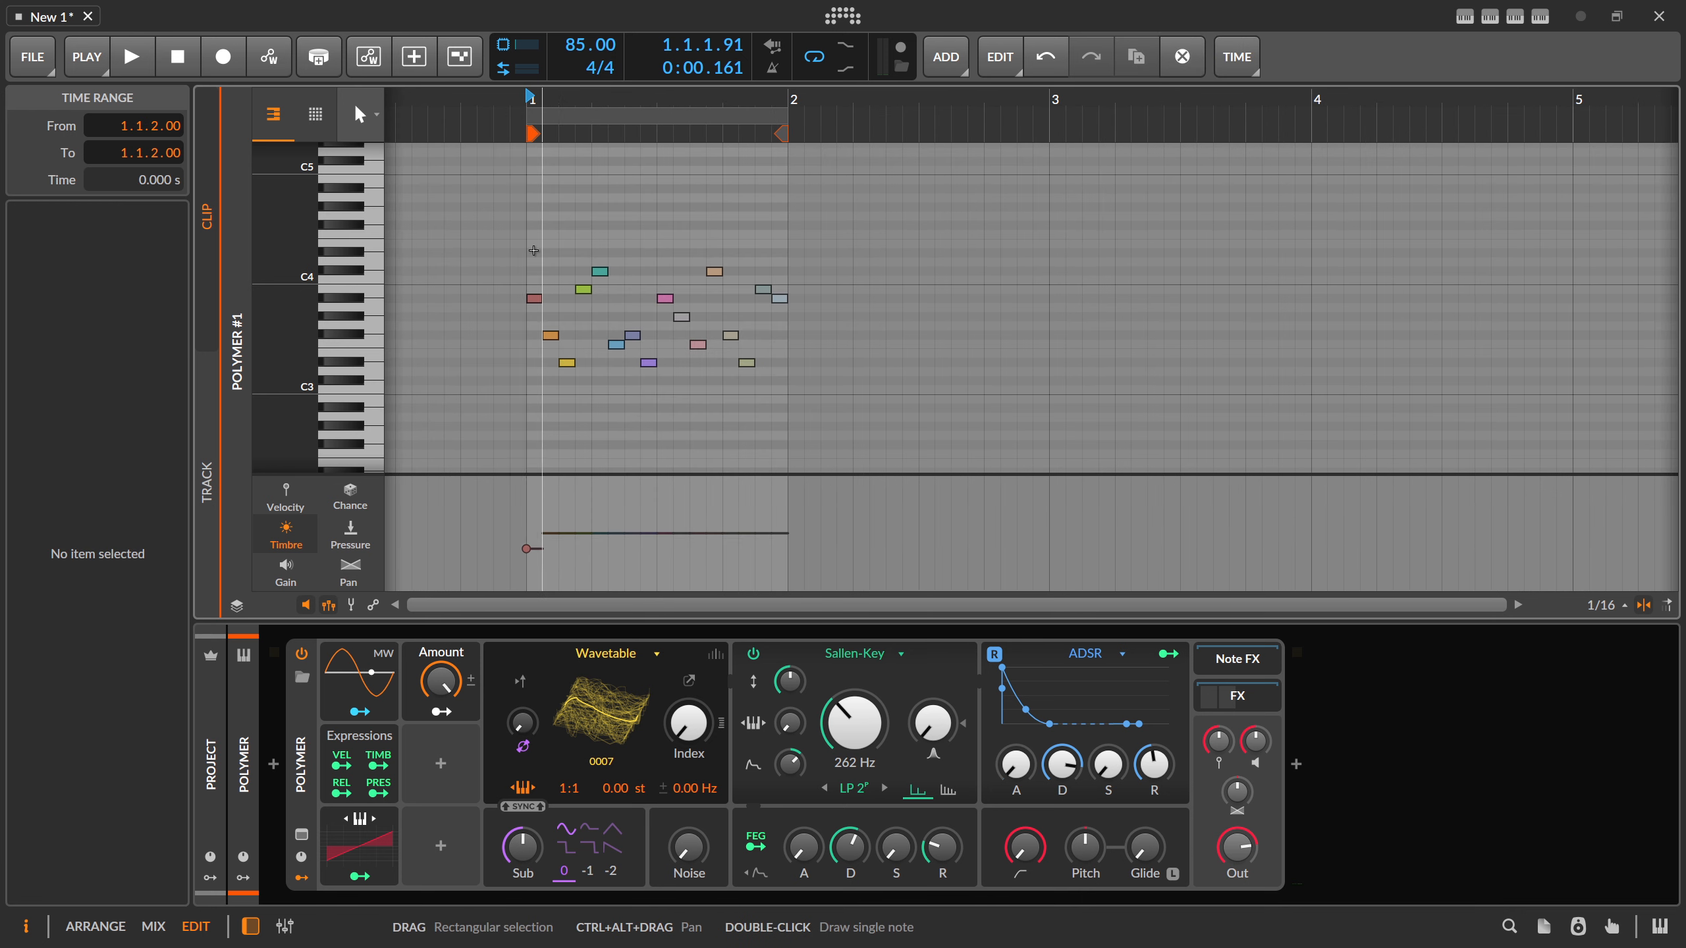
{"action": "left_click", "coordinate": [539, 297]}
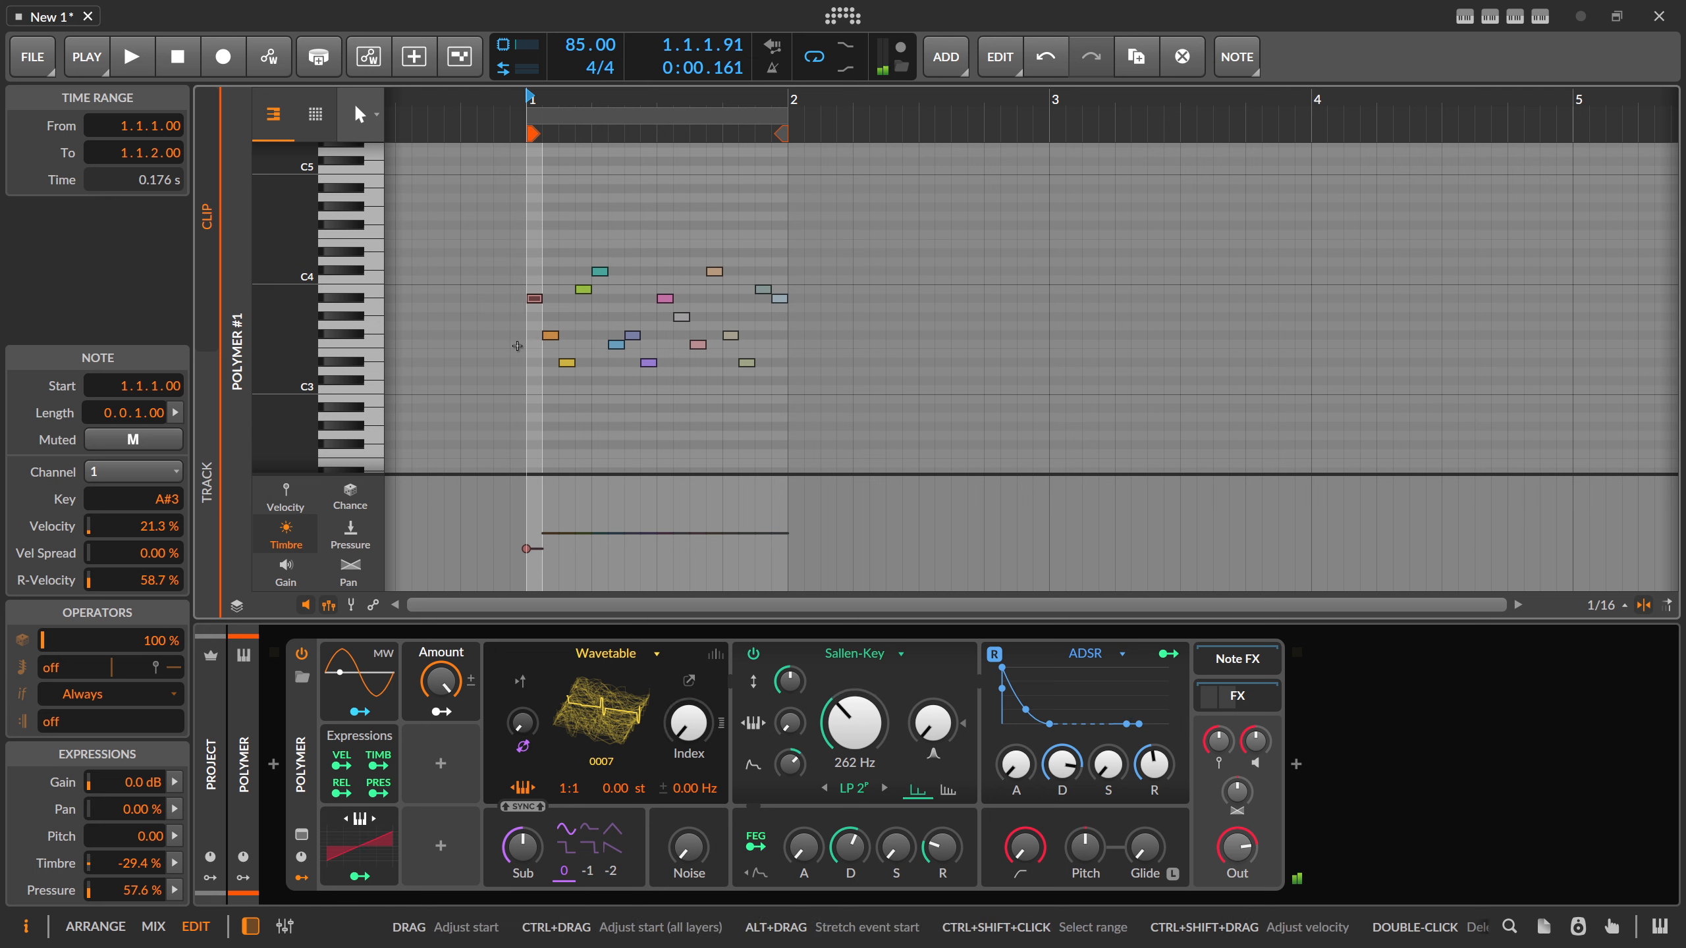
{"action": "left_click", "coordinate": [551, 335]}
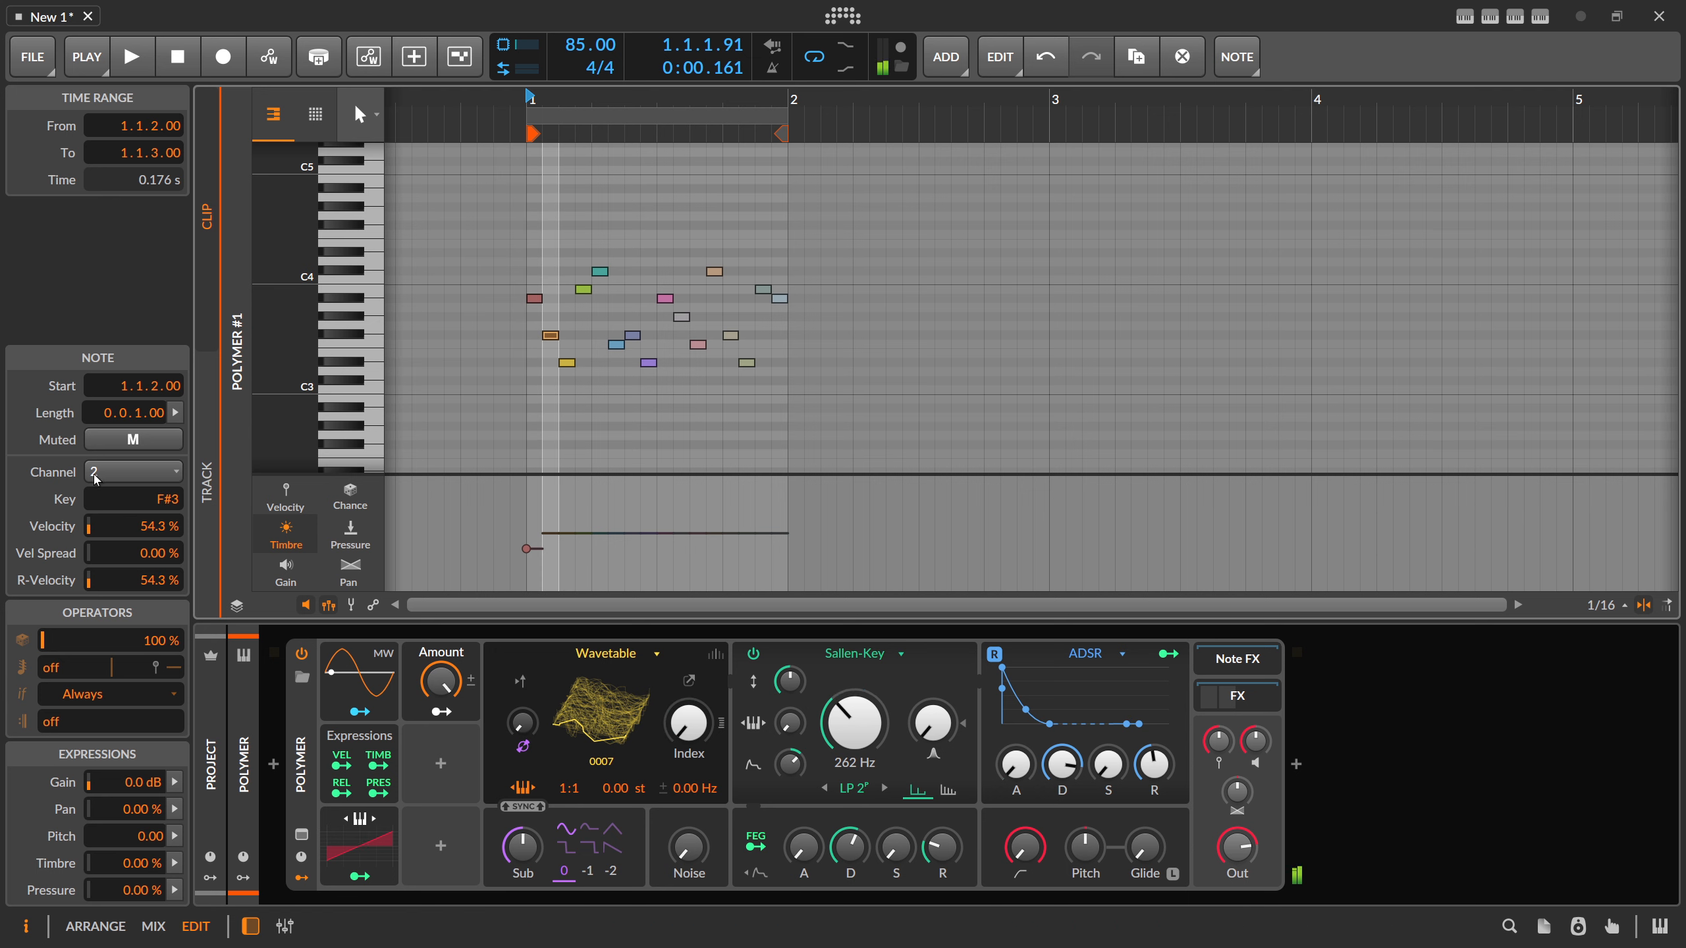
{"action": "left_click", "coordinate": [567, 363]}
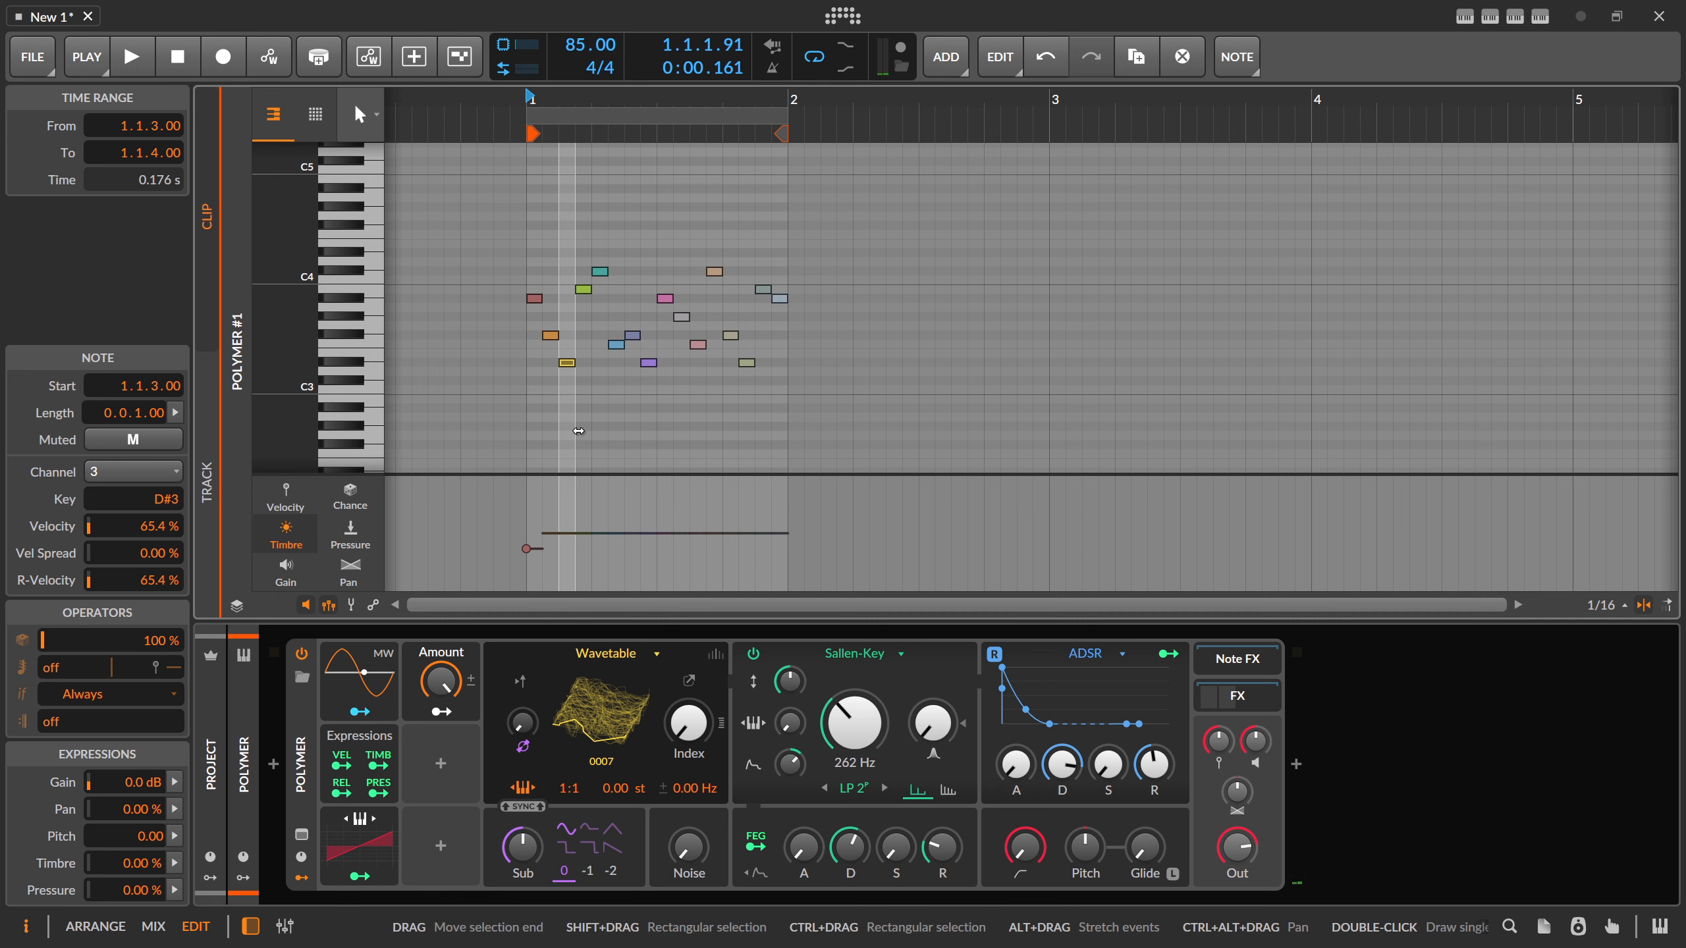
- Try a Channel-16 modulator on Polymer while playing the clip, and remove the modulator again
{"action": "left_click", "coordinate": [442, 767]}
{"action": "type", "text": "cha"}
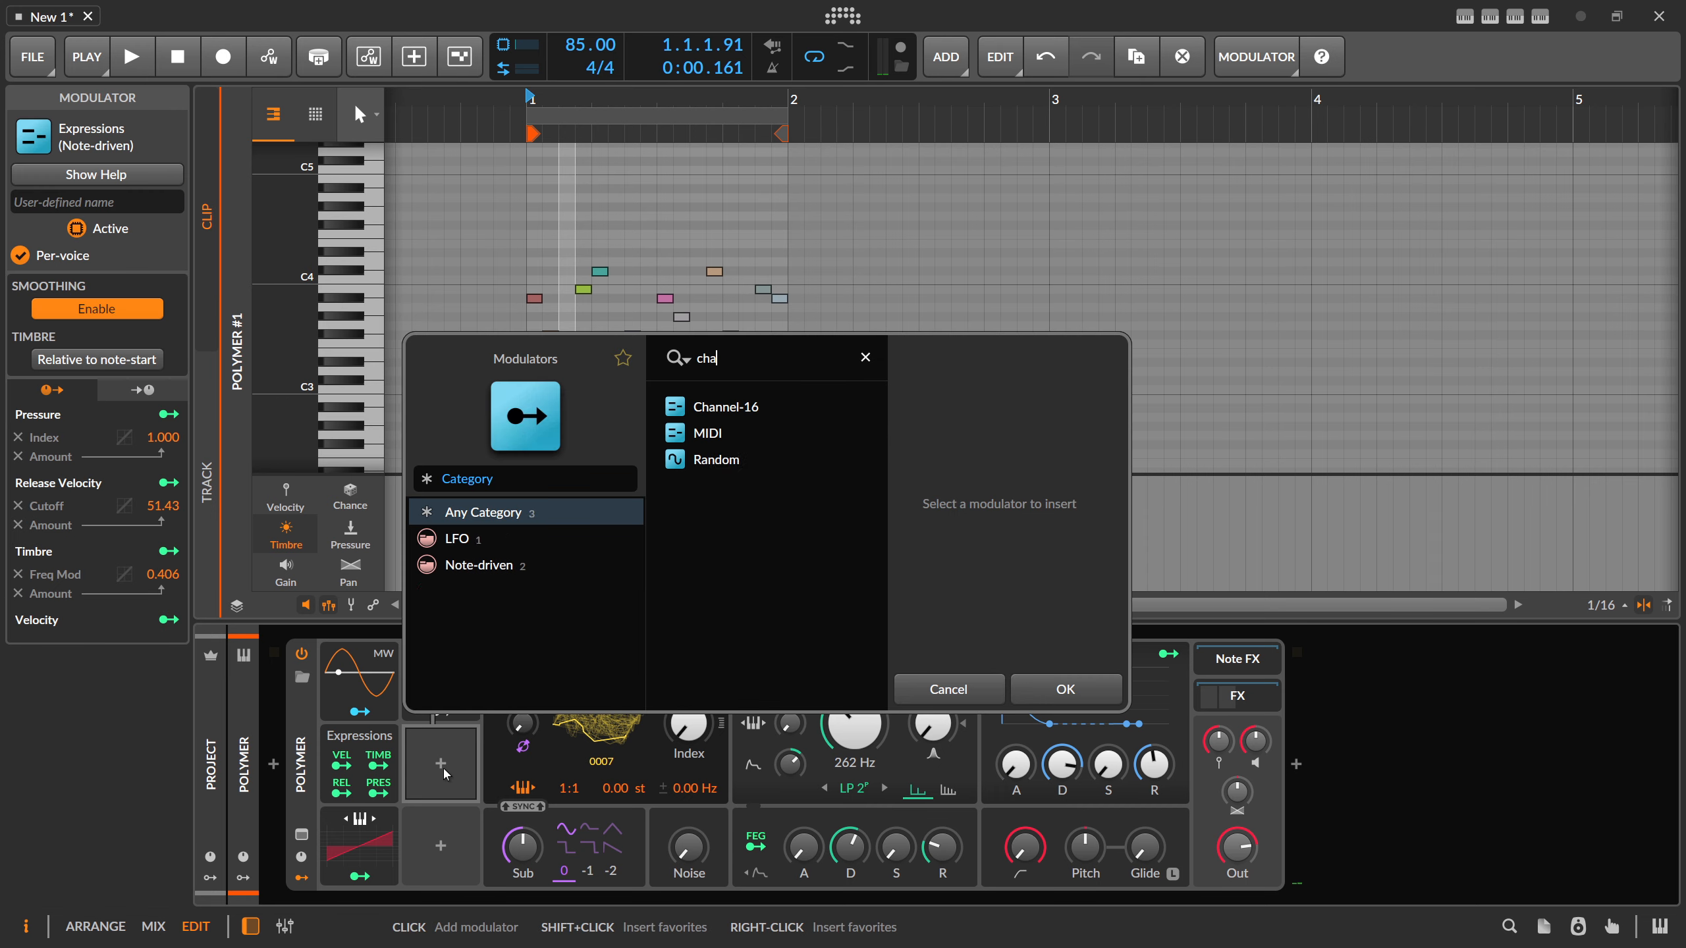
{"action": "type", "text": "nne"}
{"action": "key", "text": "Return"}
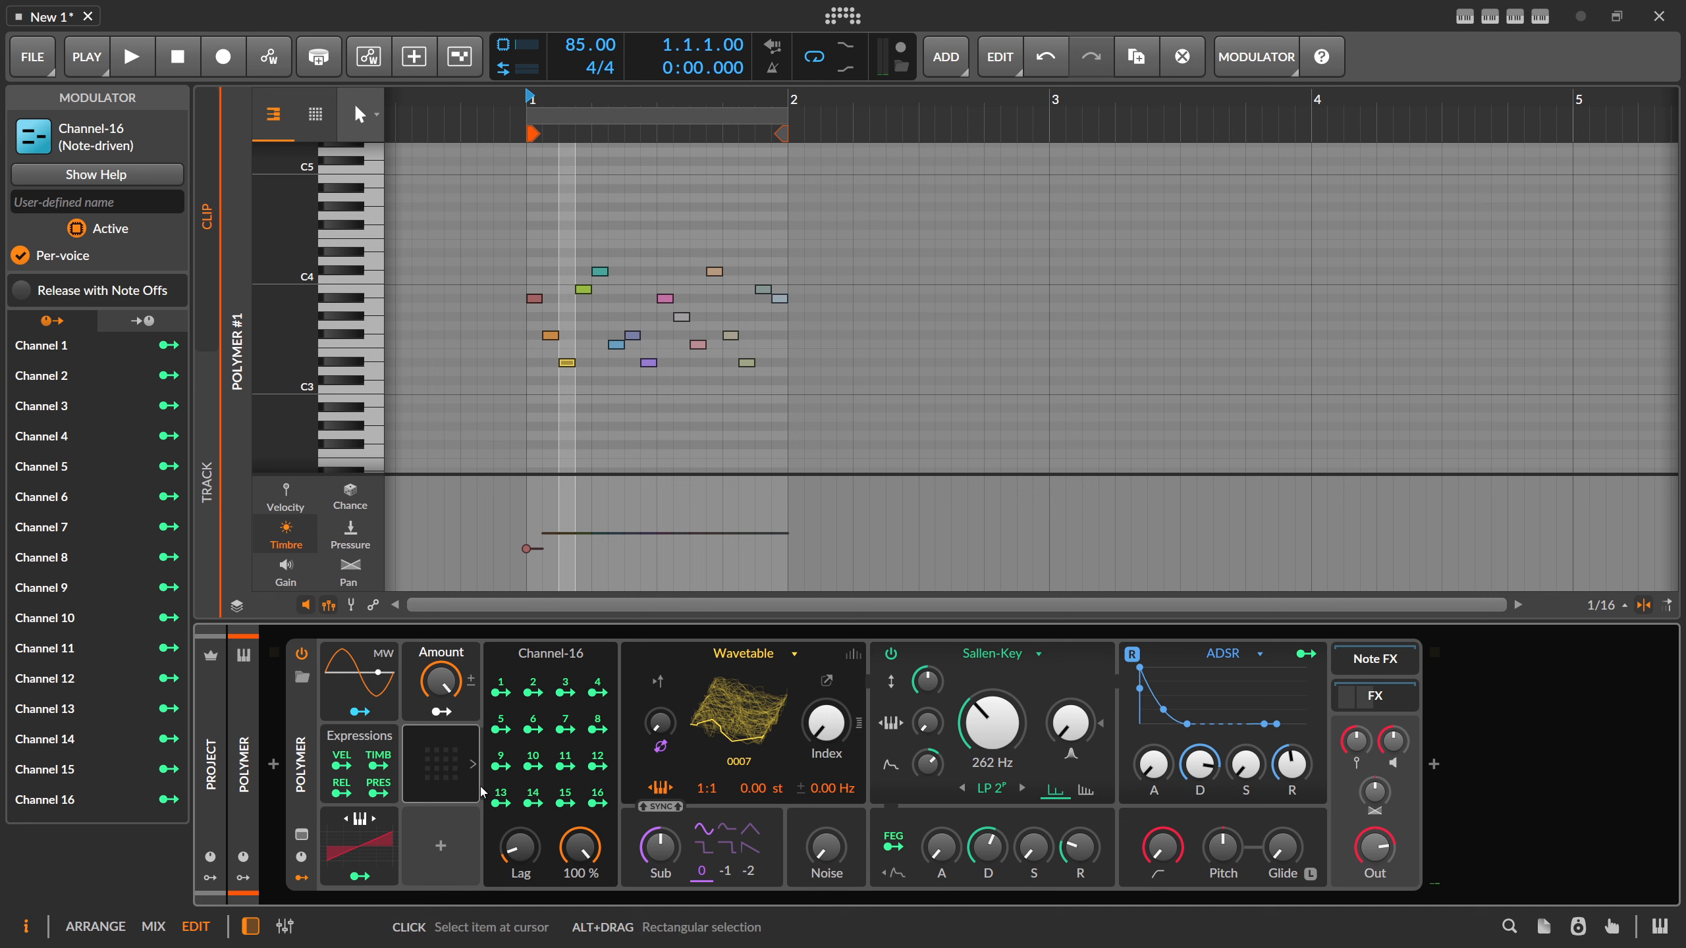
{"action": "key", "text": "space"}
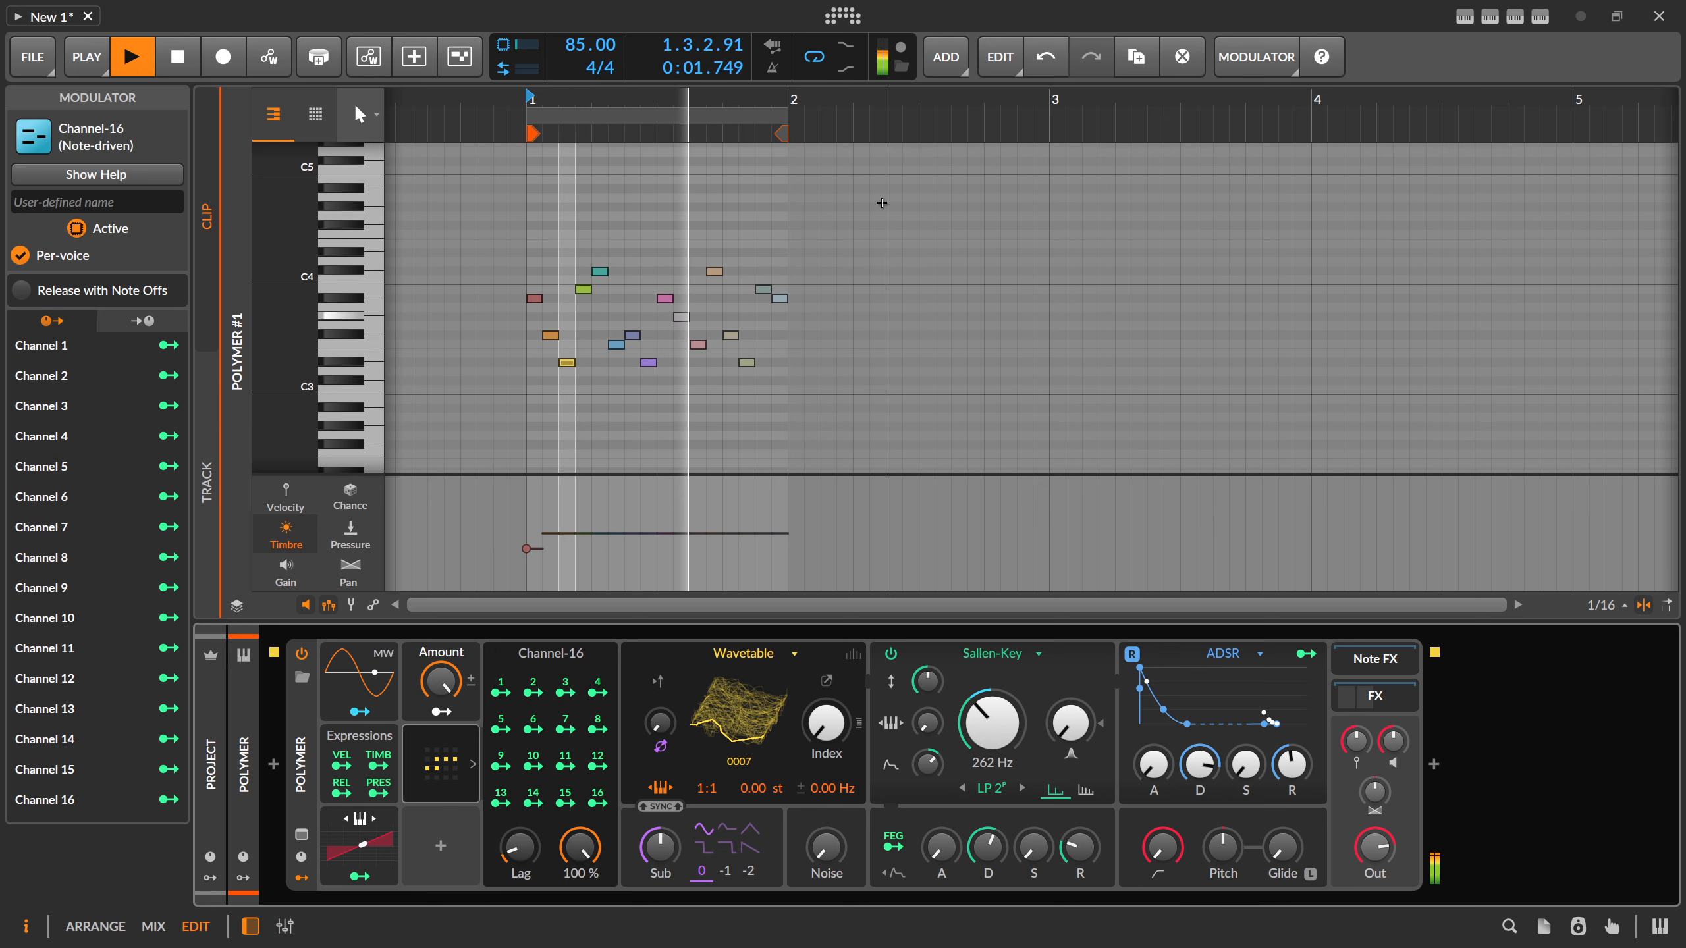
{"action": "key", "text": "space"}
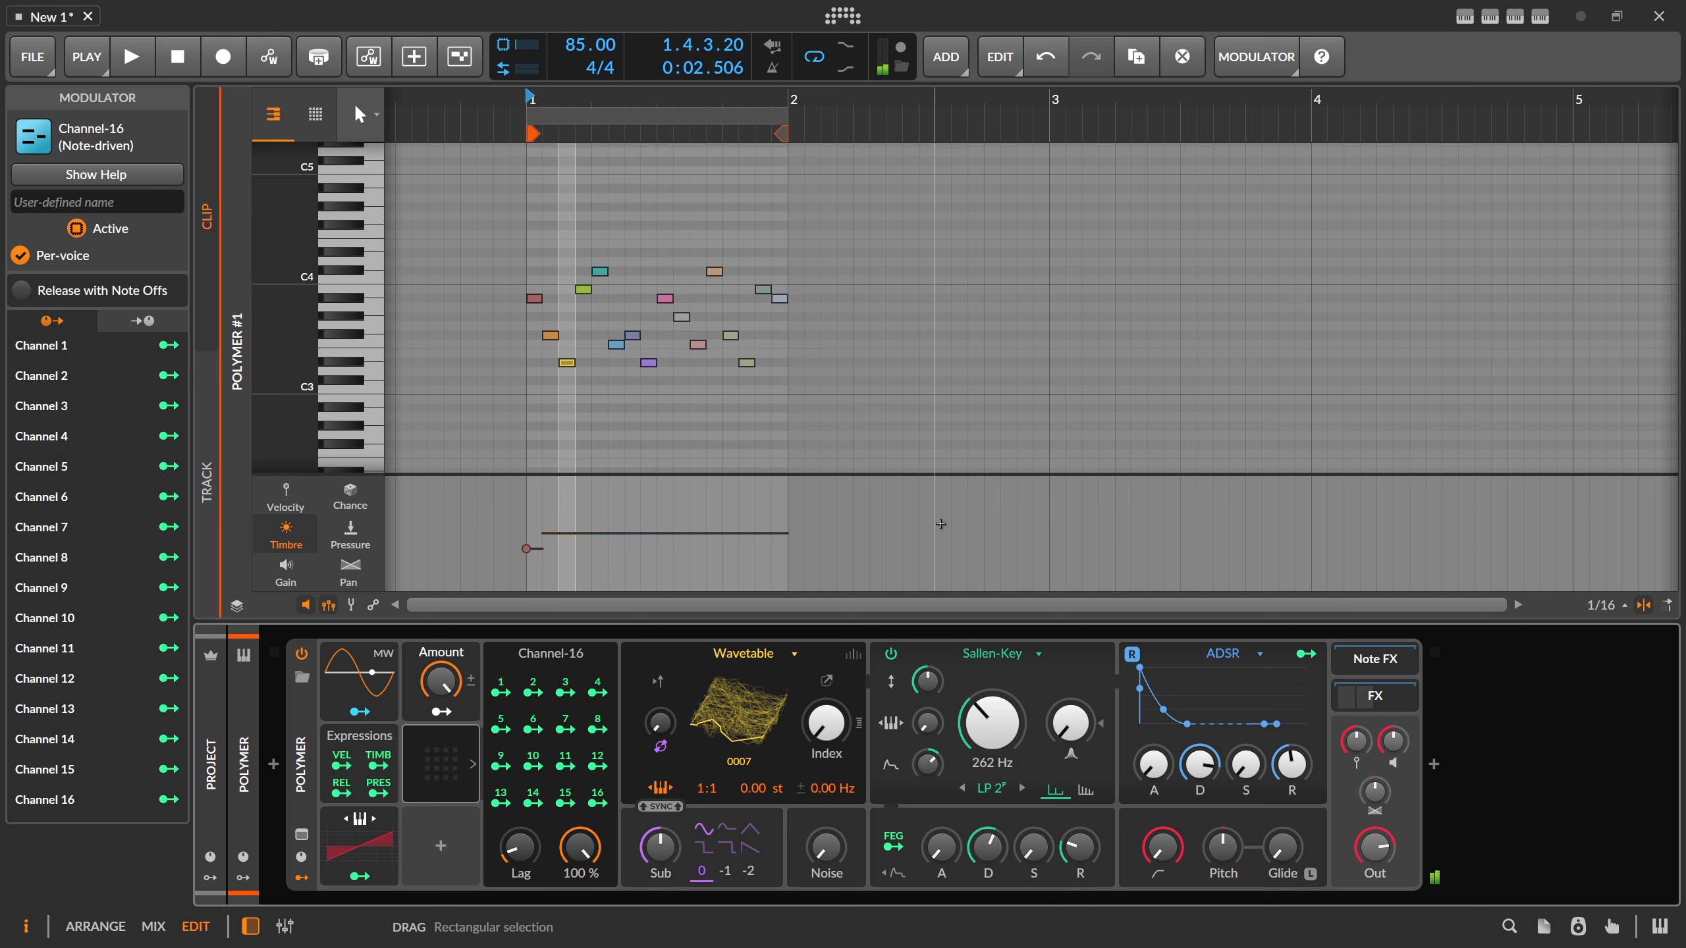
{"action": "left_click", "coordinate": [445, 734]}
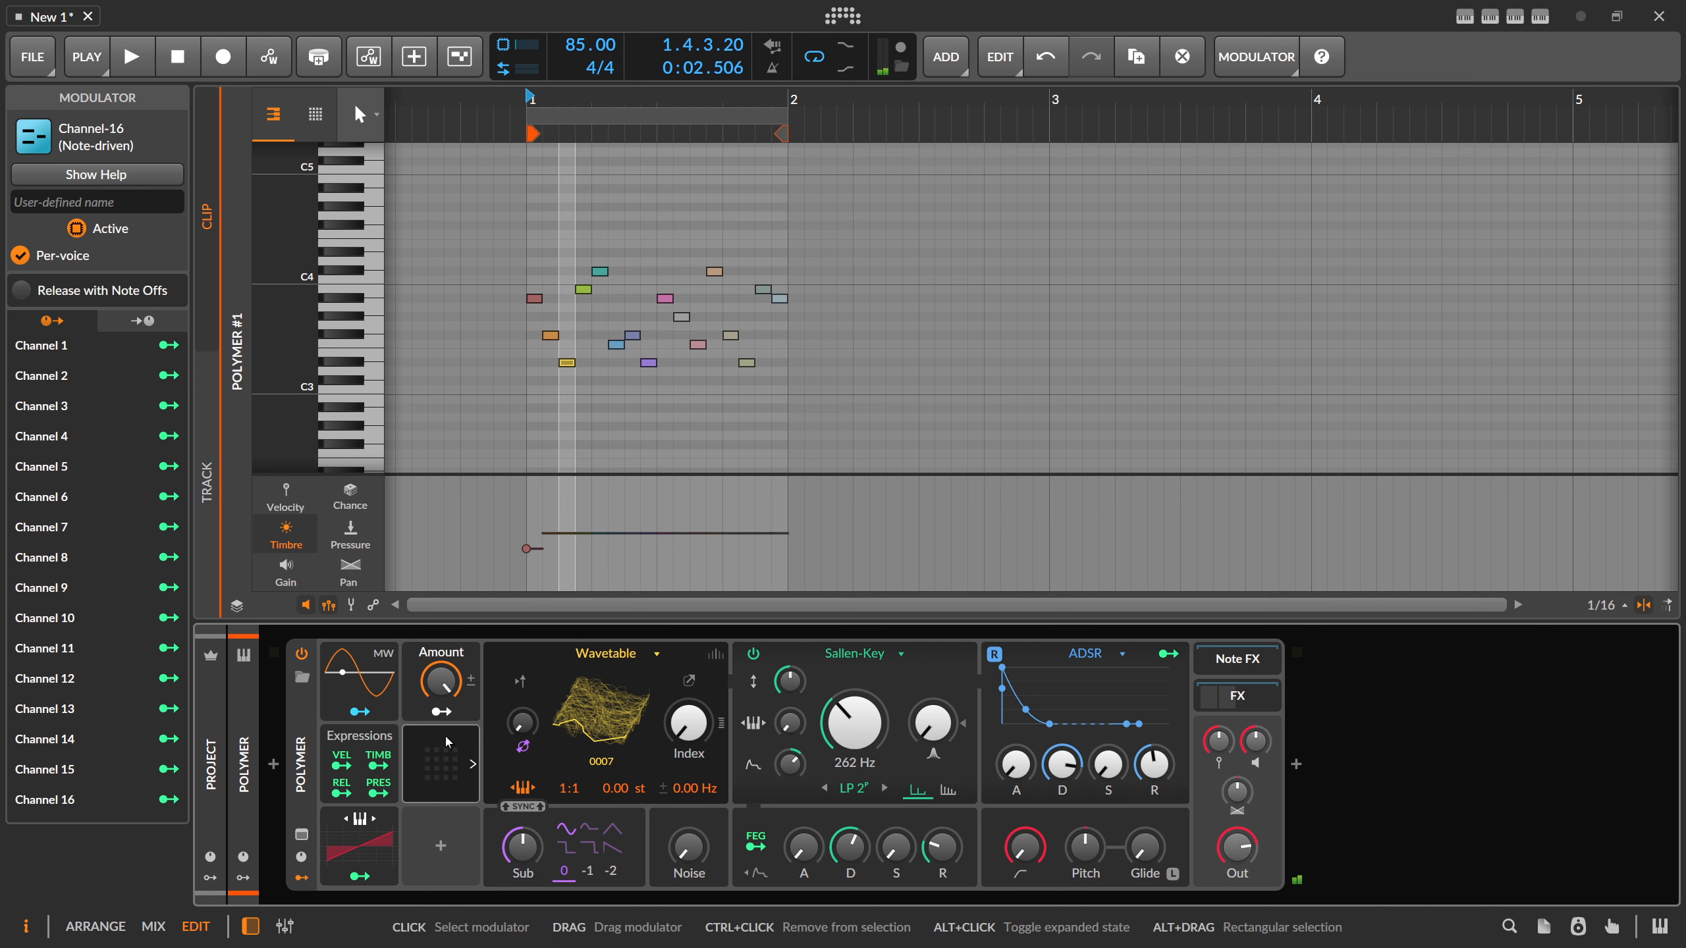
{"action": "key", "text": "Delete"}
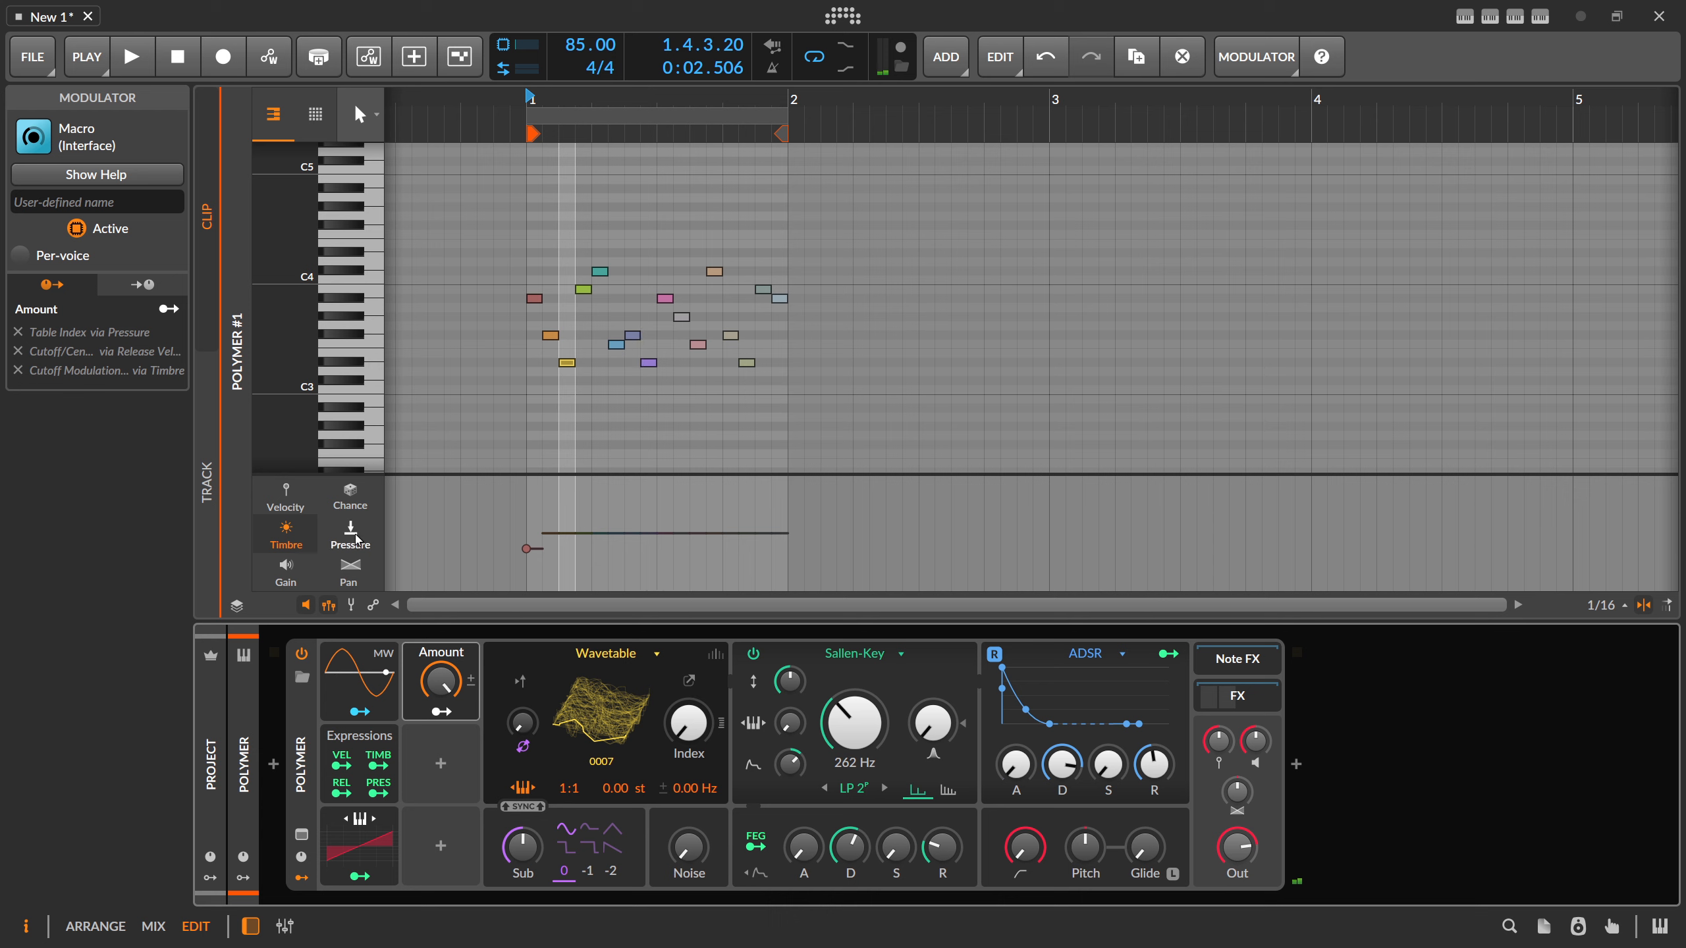
- Inspect the velocity, timbre and pressure expressions of all notes in the clip
{"action": "mouse_move", "coordinate": [532, 553]}
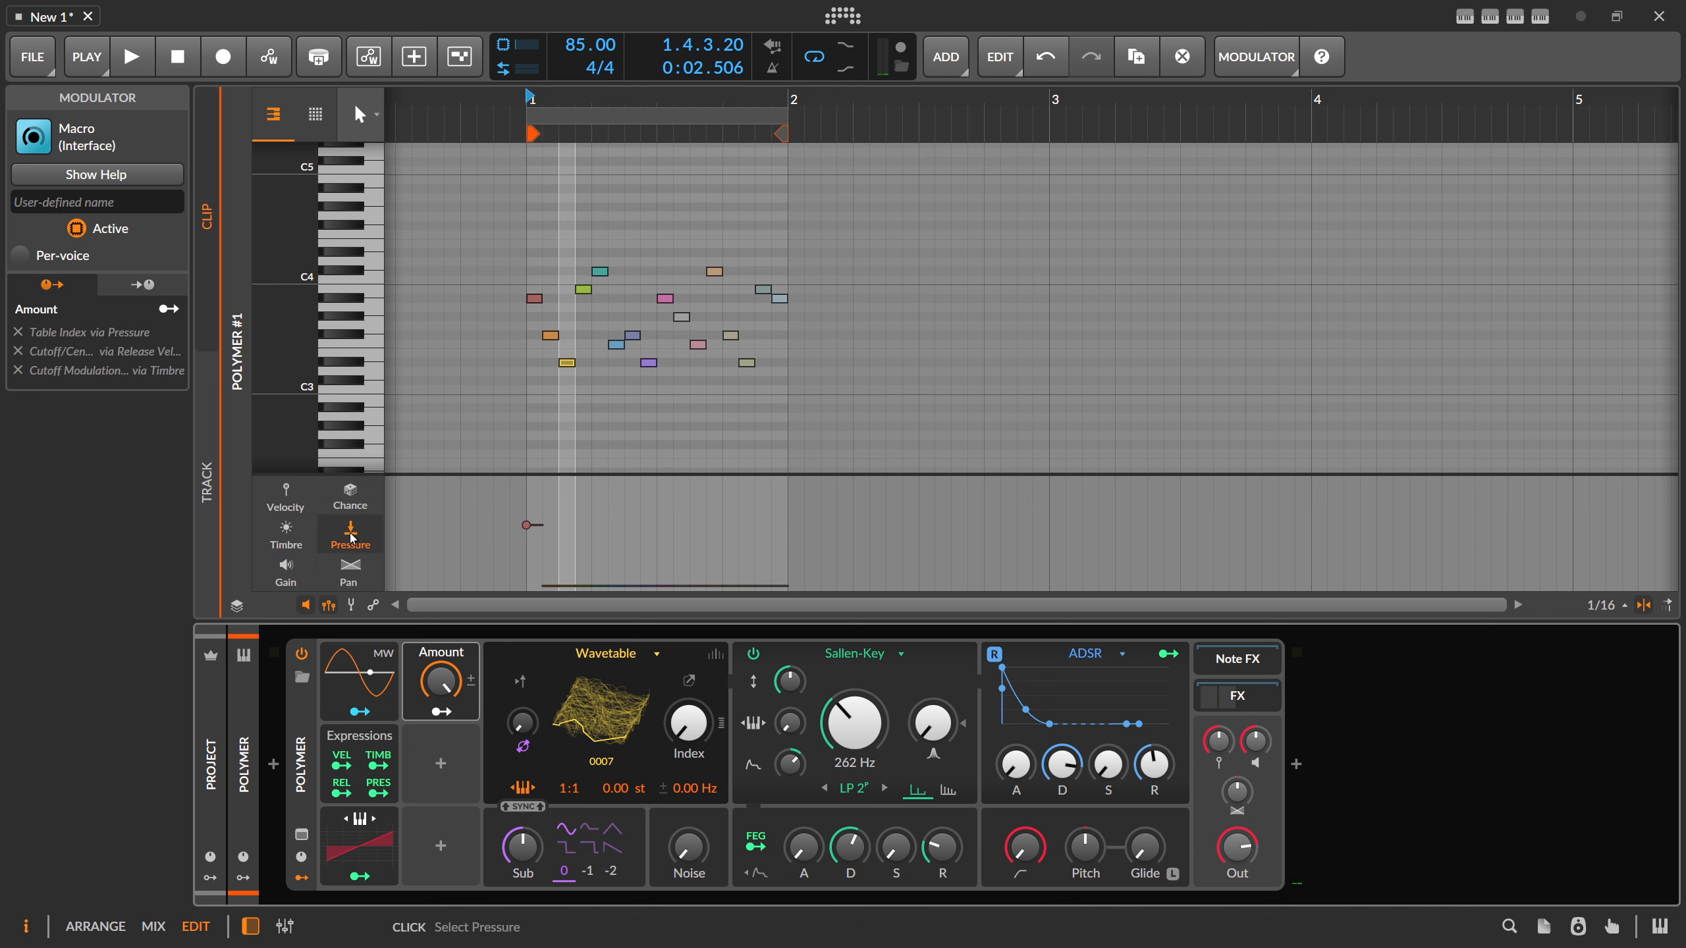
{"action": "left_click", "coordinate": [294, 502]}
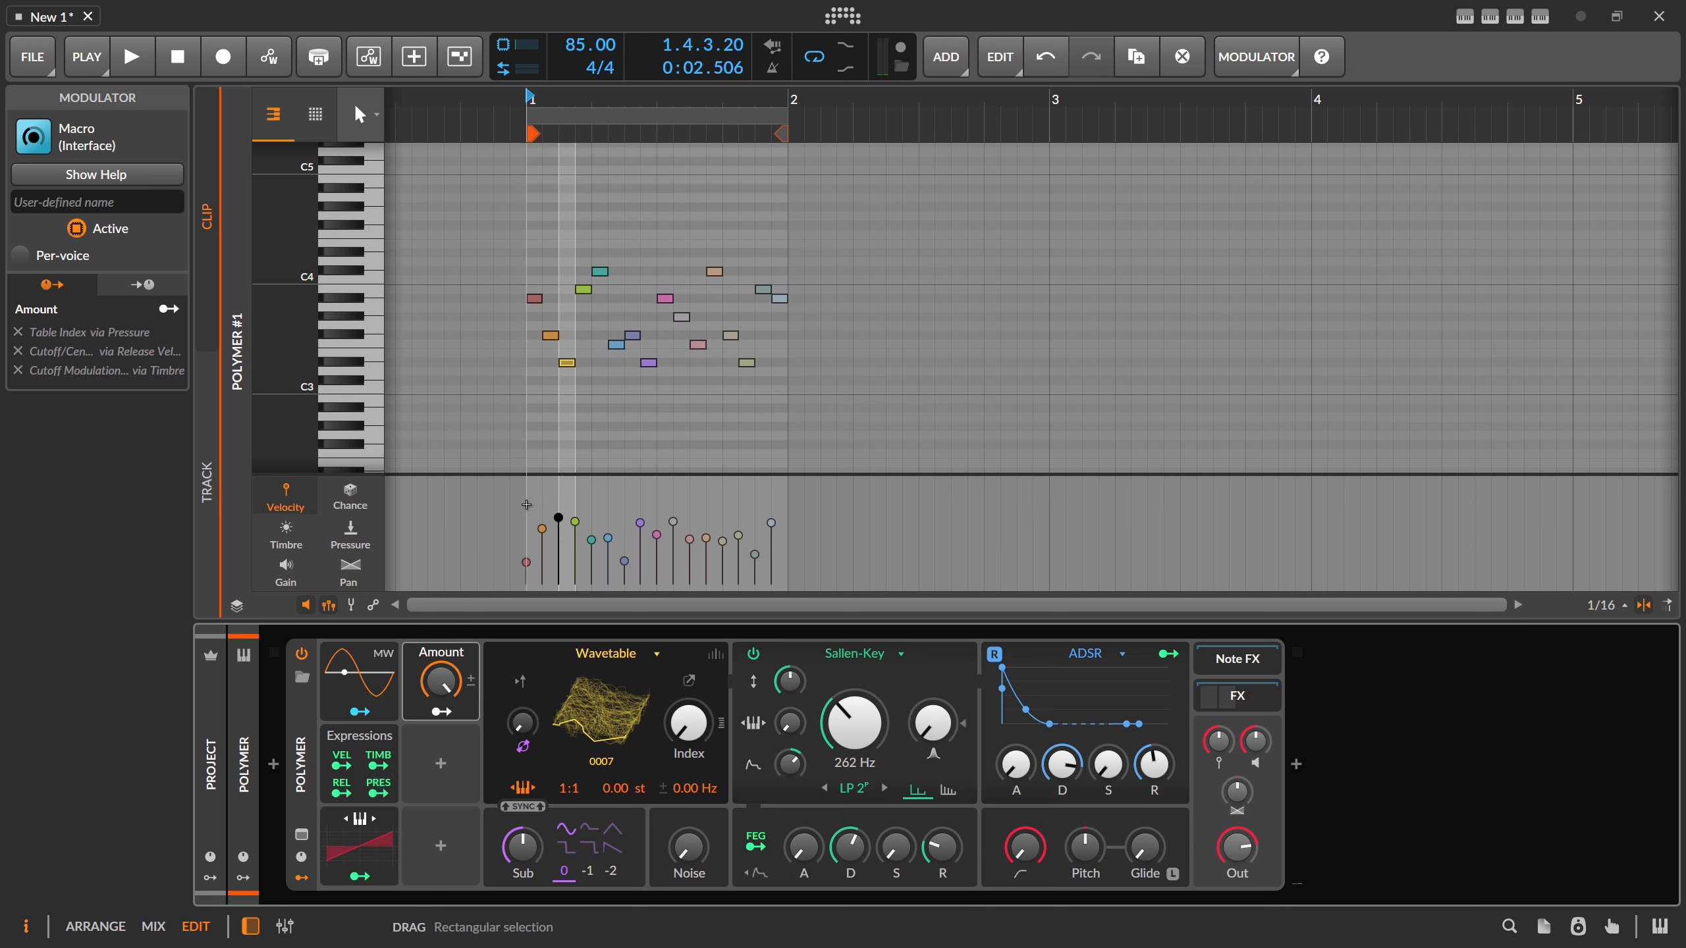
{"action": "left_click_drag", "start_coordinate": [493, 493], "coordinate": [835, 585]}
{"action": "left_click", "coordinate": [366, 570]}
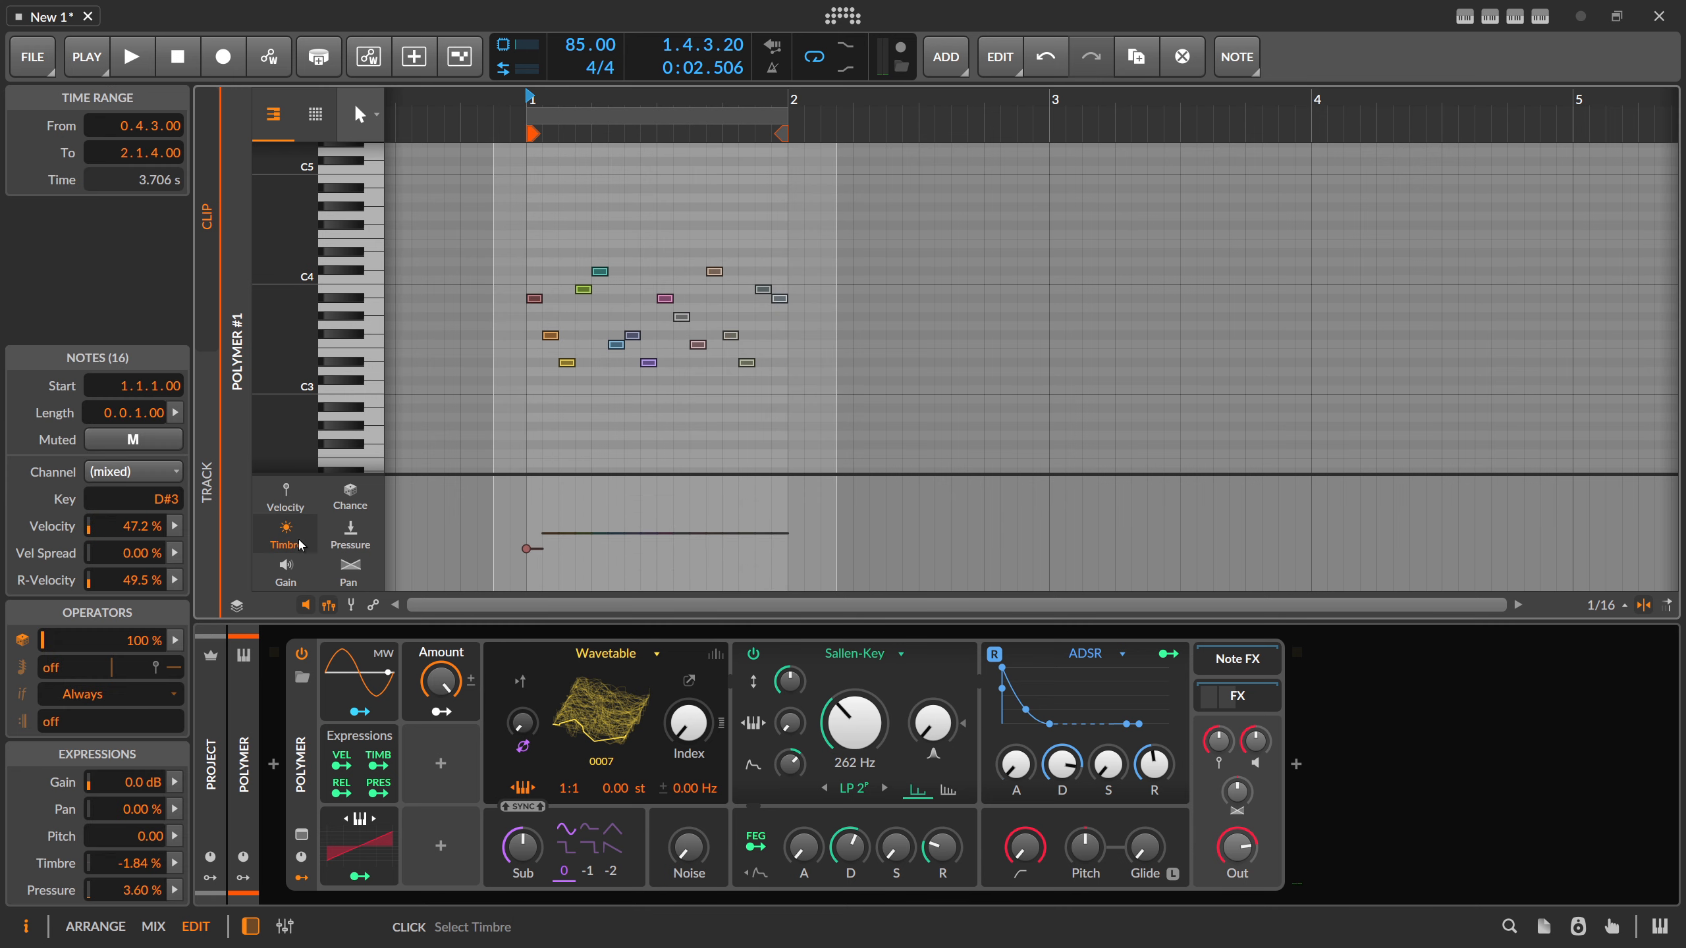
{"action": "left_click", "coordinate": [344, 543]}
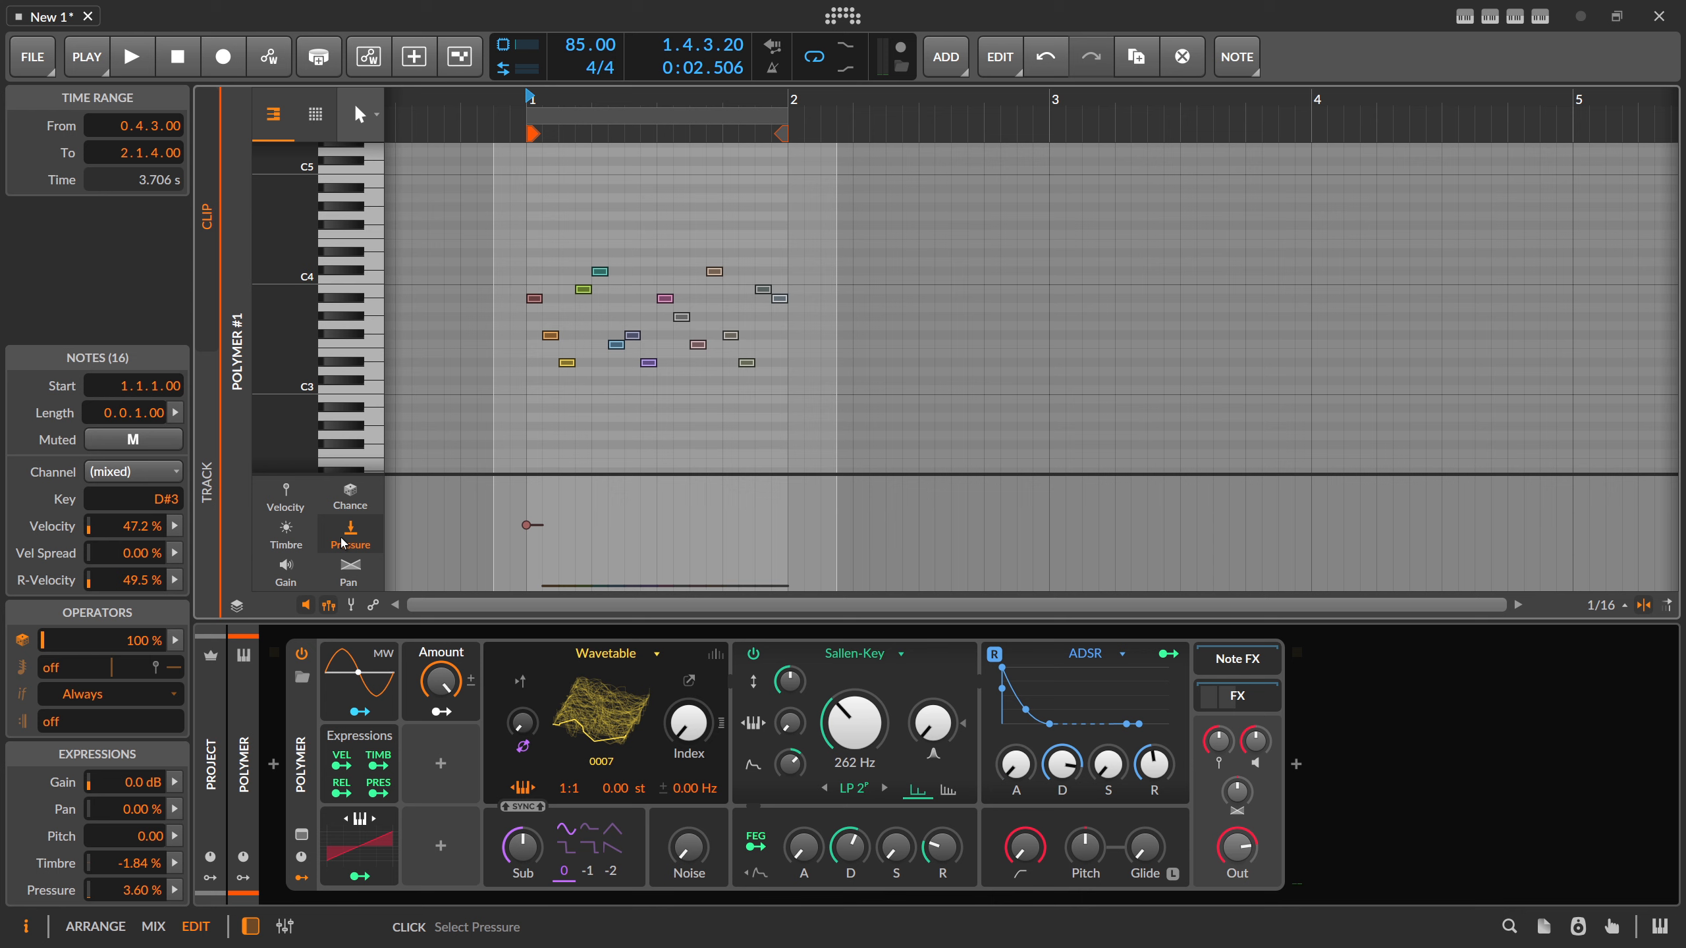
{"action": "left_click", "coordinate": [510, 264]}
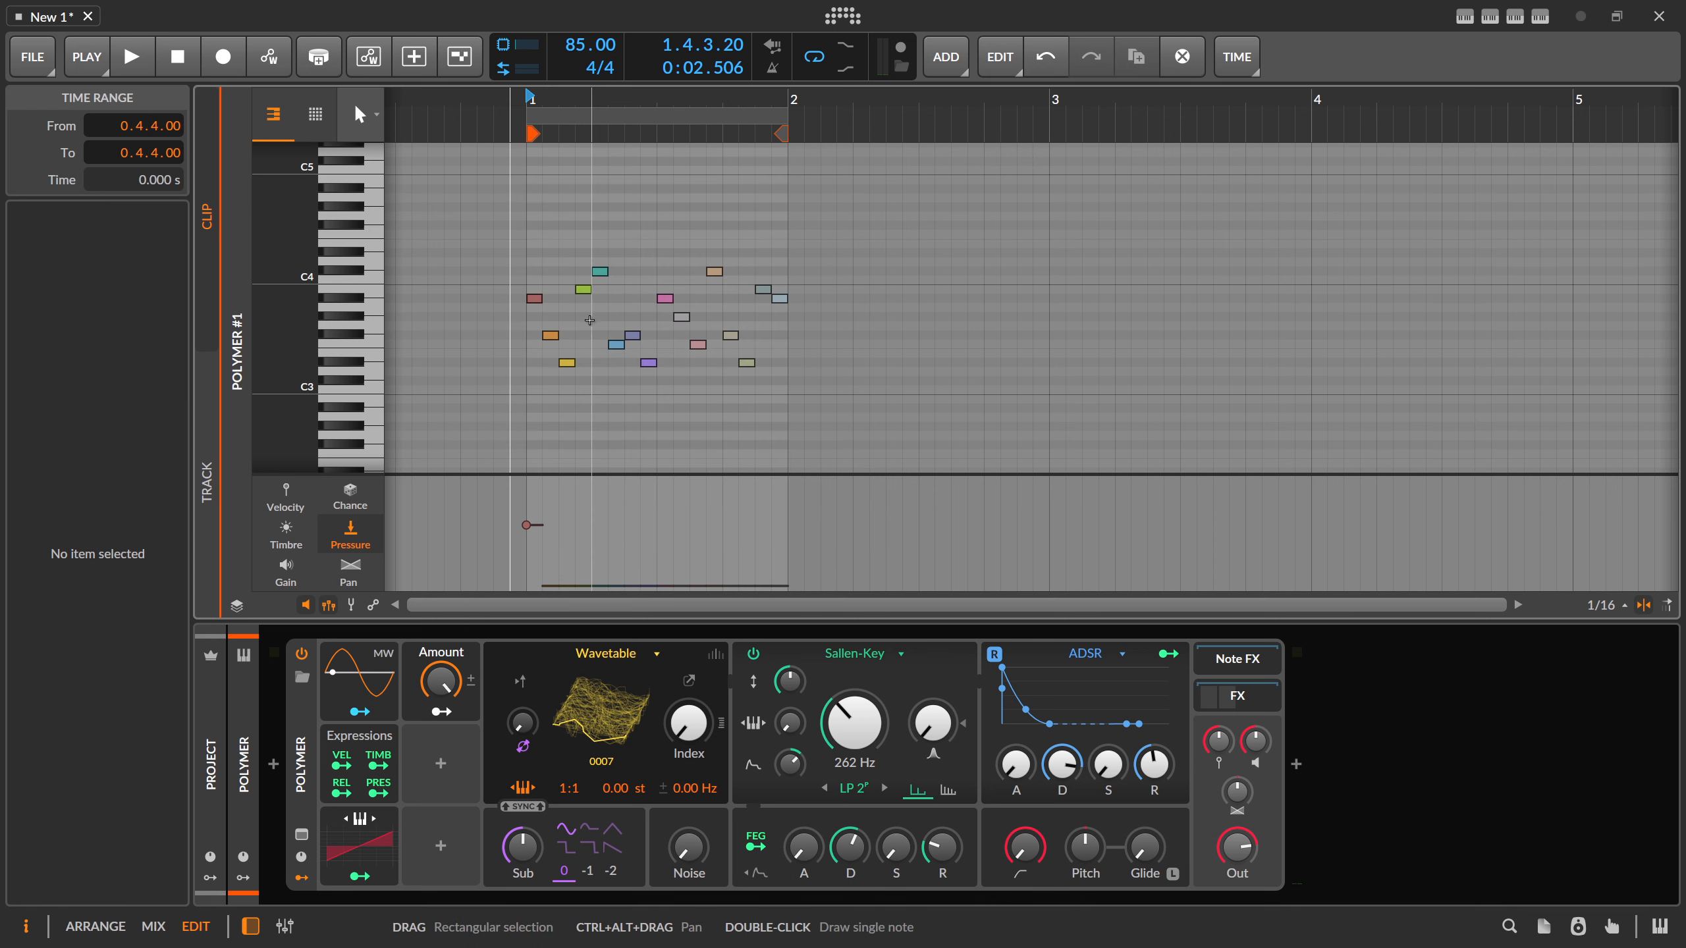
{"action": "left_click", "coordinate": [540, 262]}
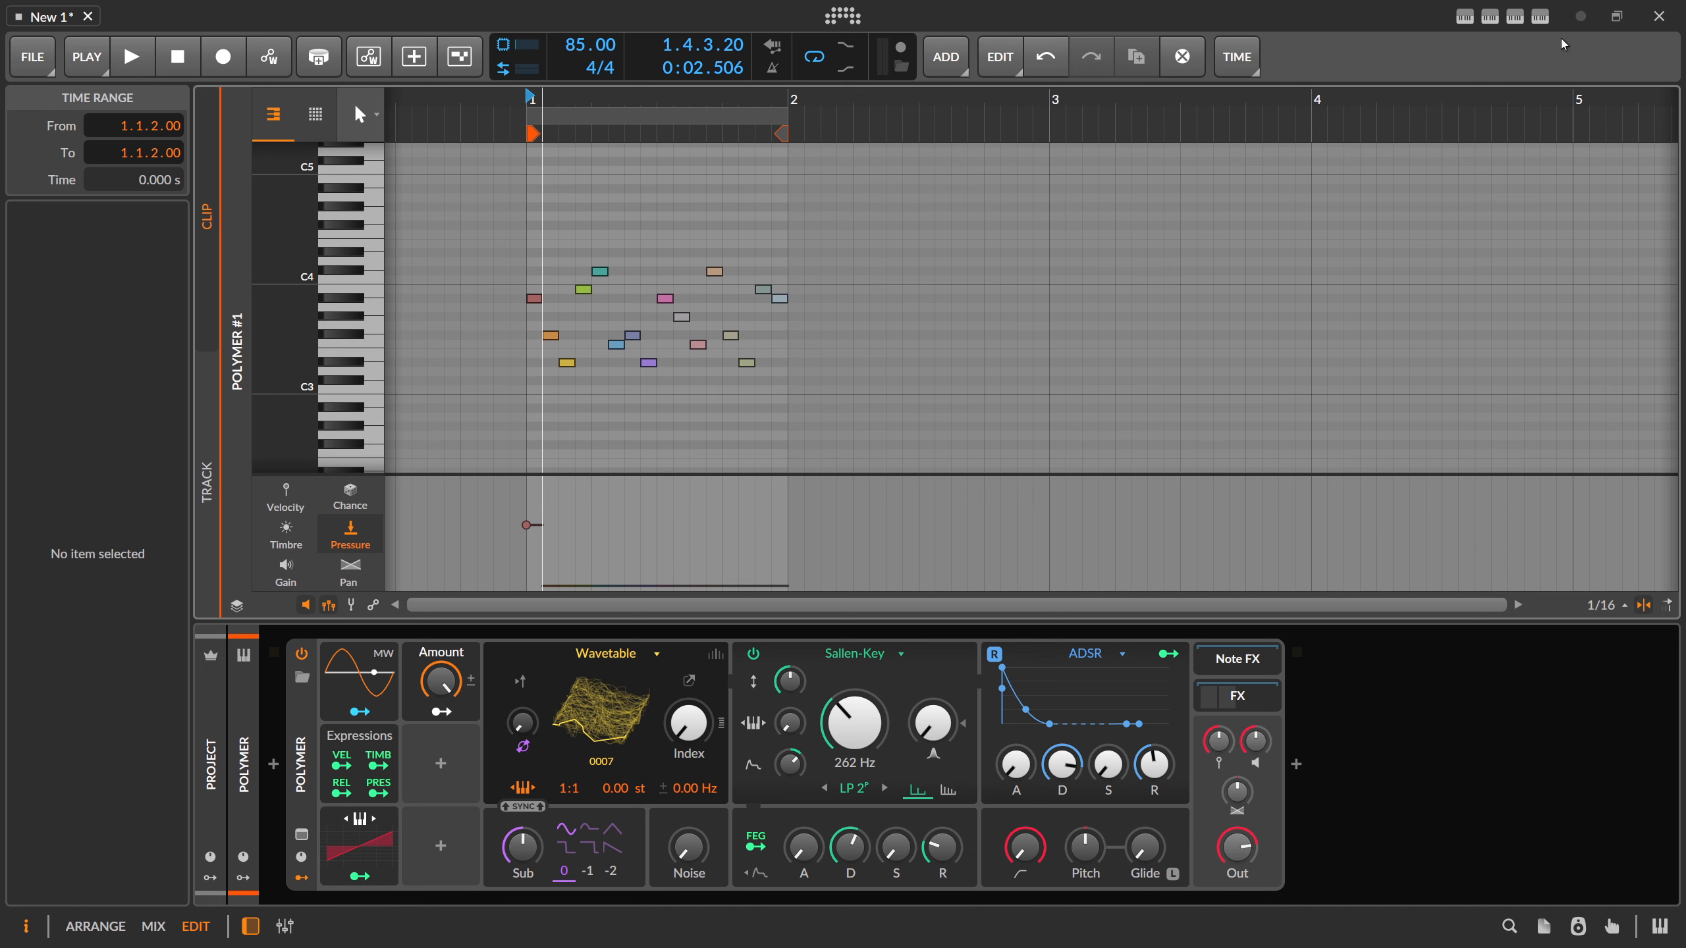
- Generate a new sequence with Melody Maker's Note Channel Count off, and another one with it on
{"action": "left_click", "coordinate": [1539, 16]}
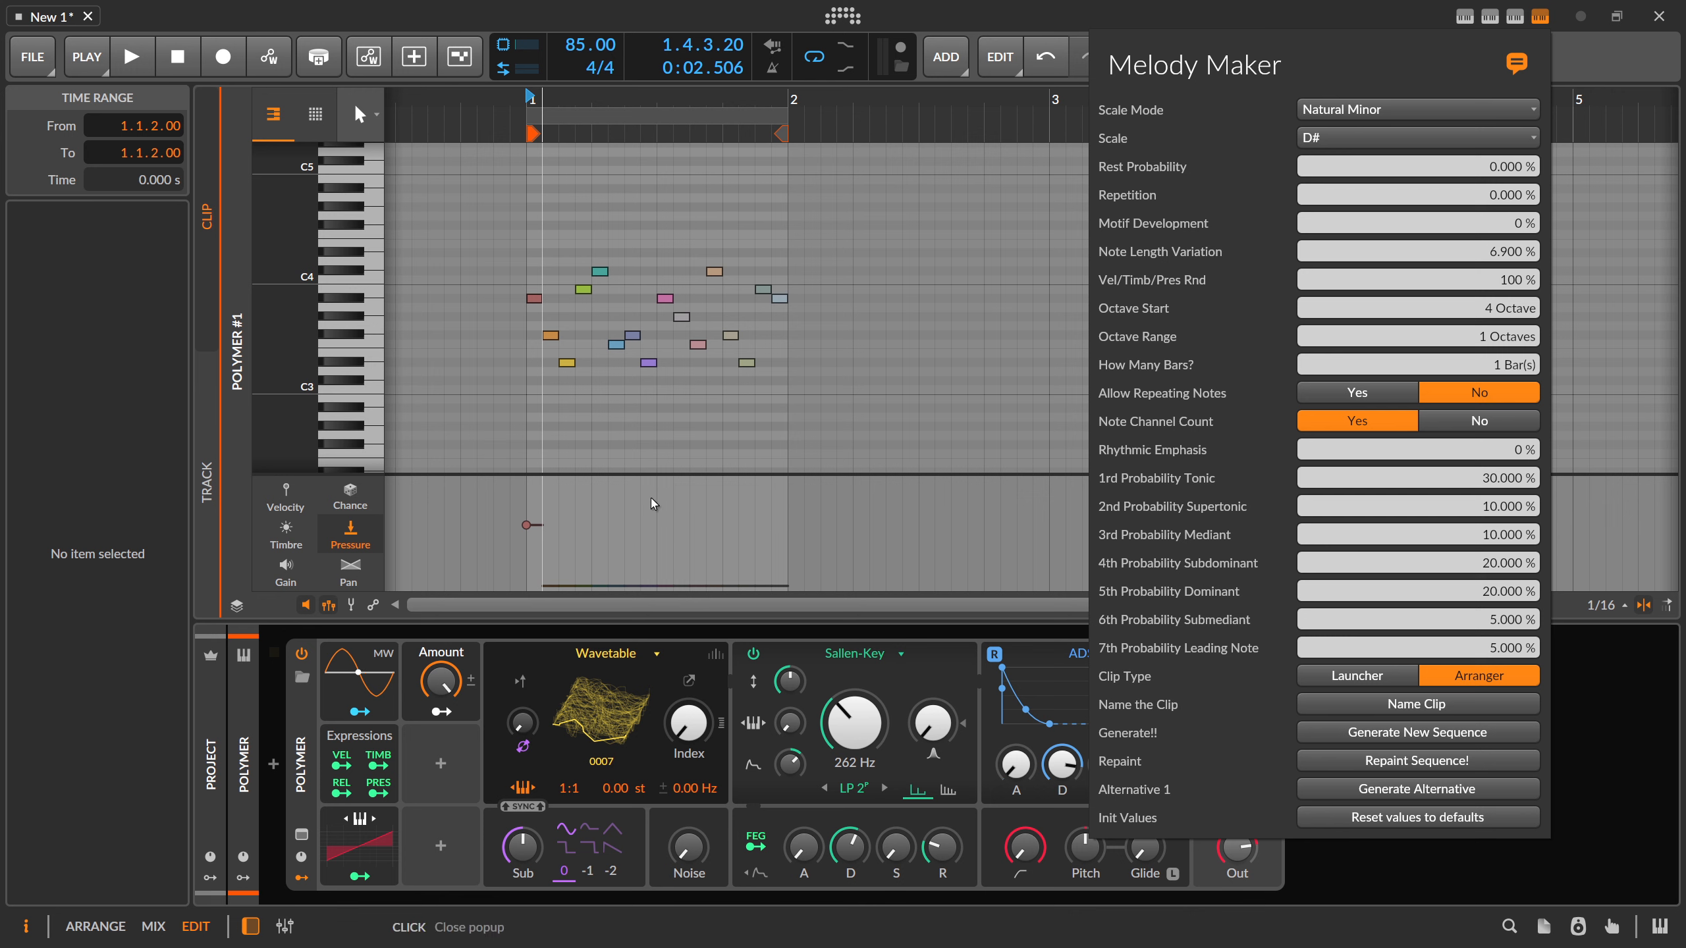
{"action": "left_click", "coordinate": [1485, 422]}
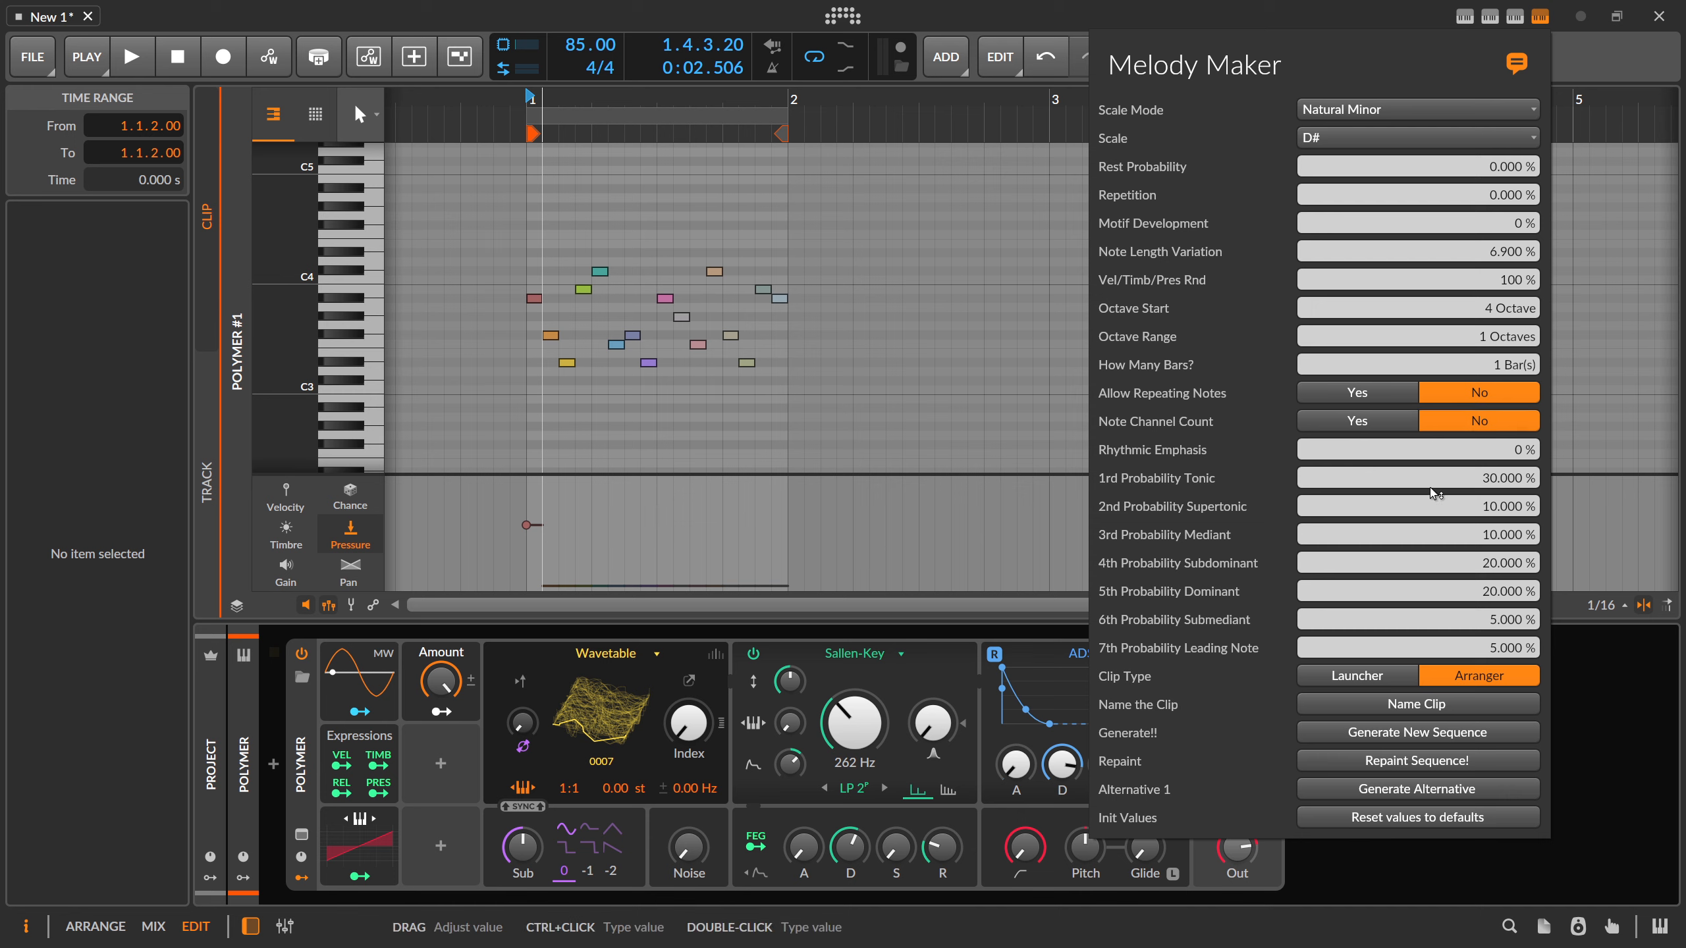
{"action": "left_click", "coordinate": [1407, 733]}
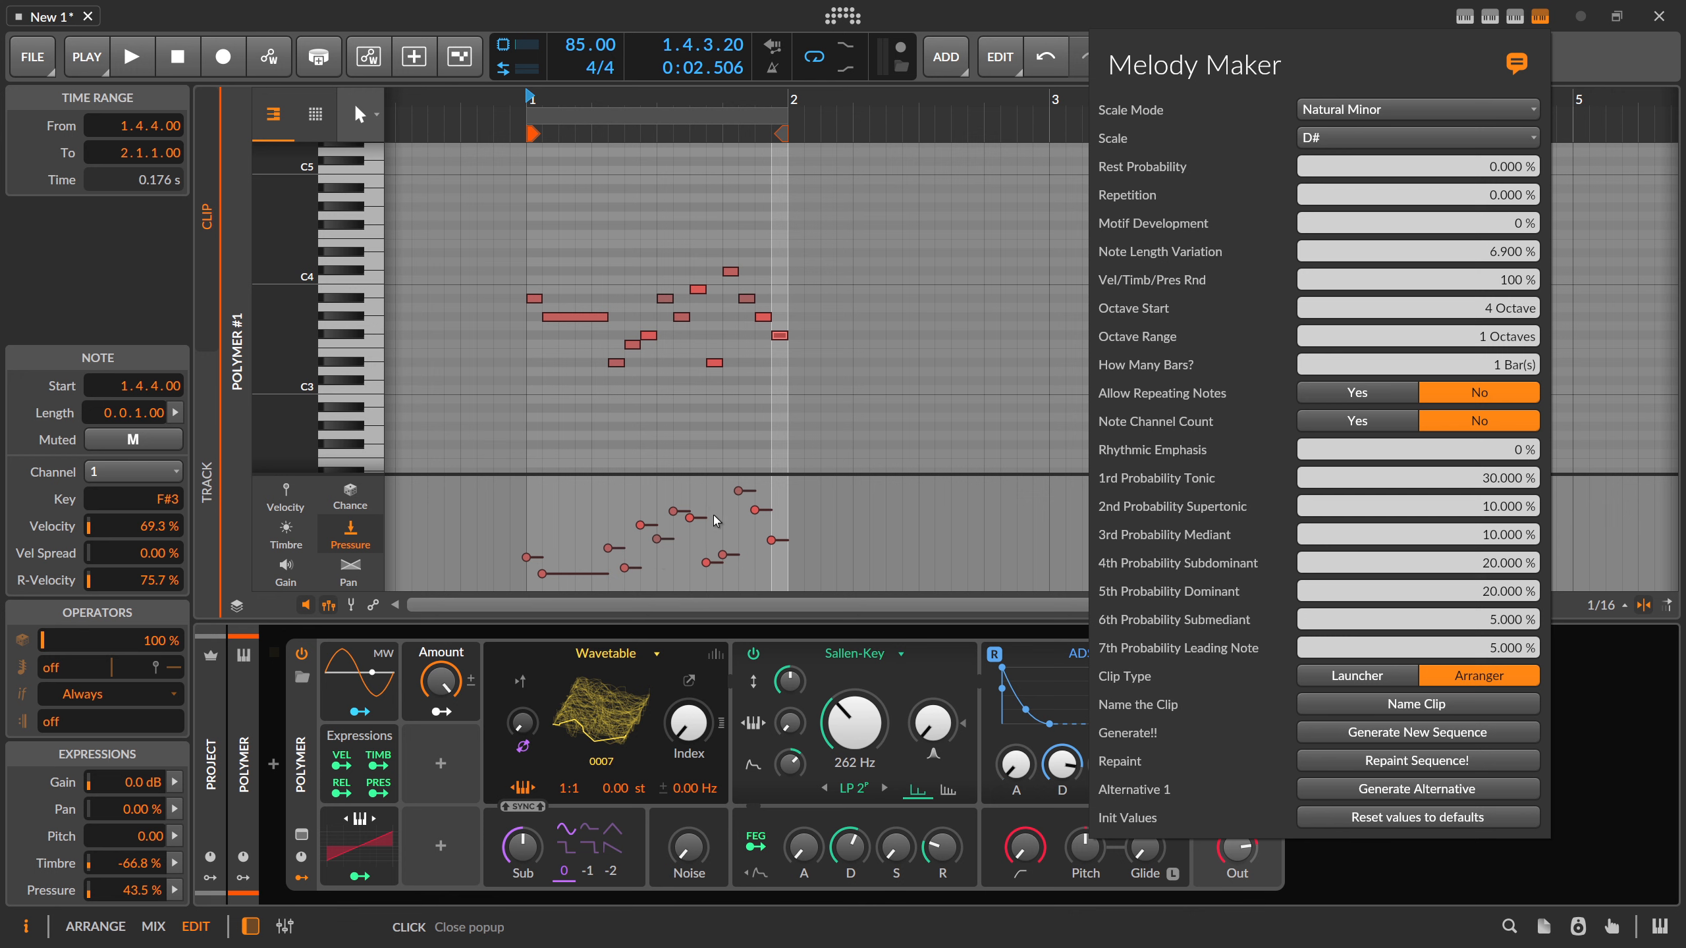
{"action": "left_click", "coordinate": [1361, 425]}
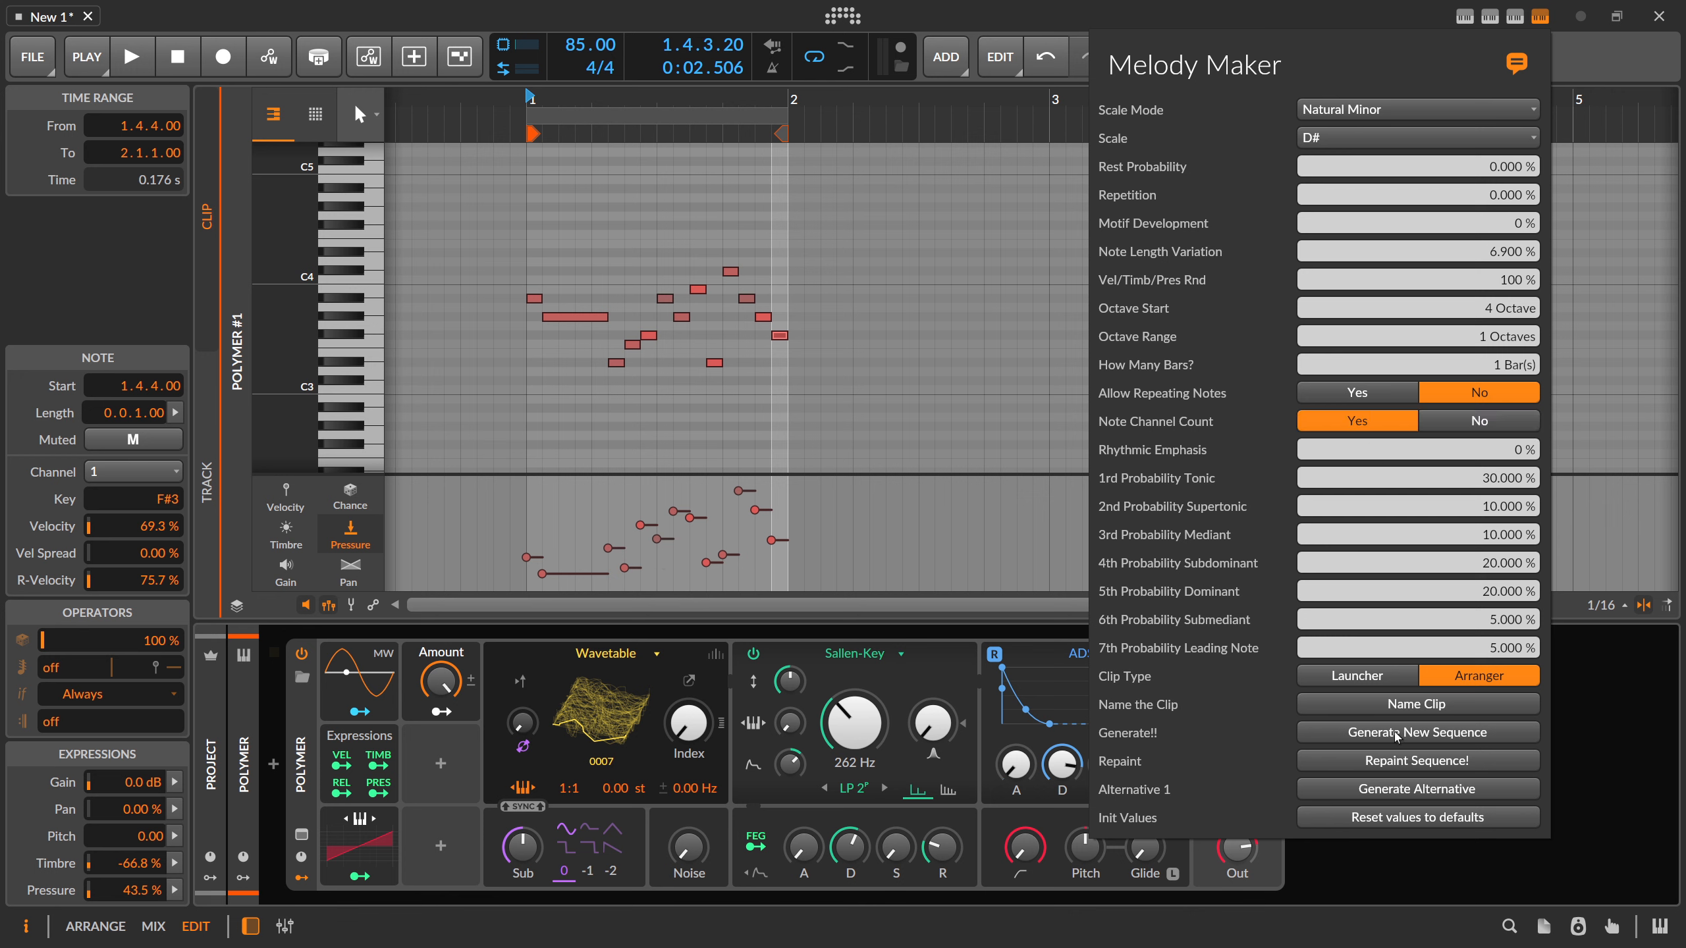
{"action": "left_click", "coordinate": [1397, 735]}
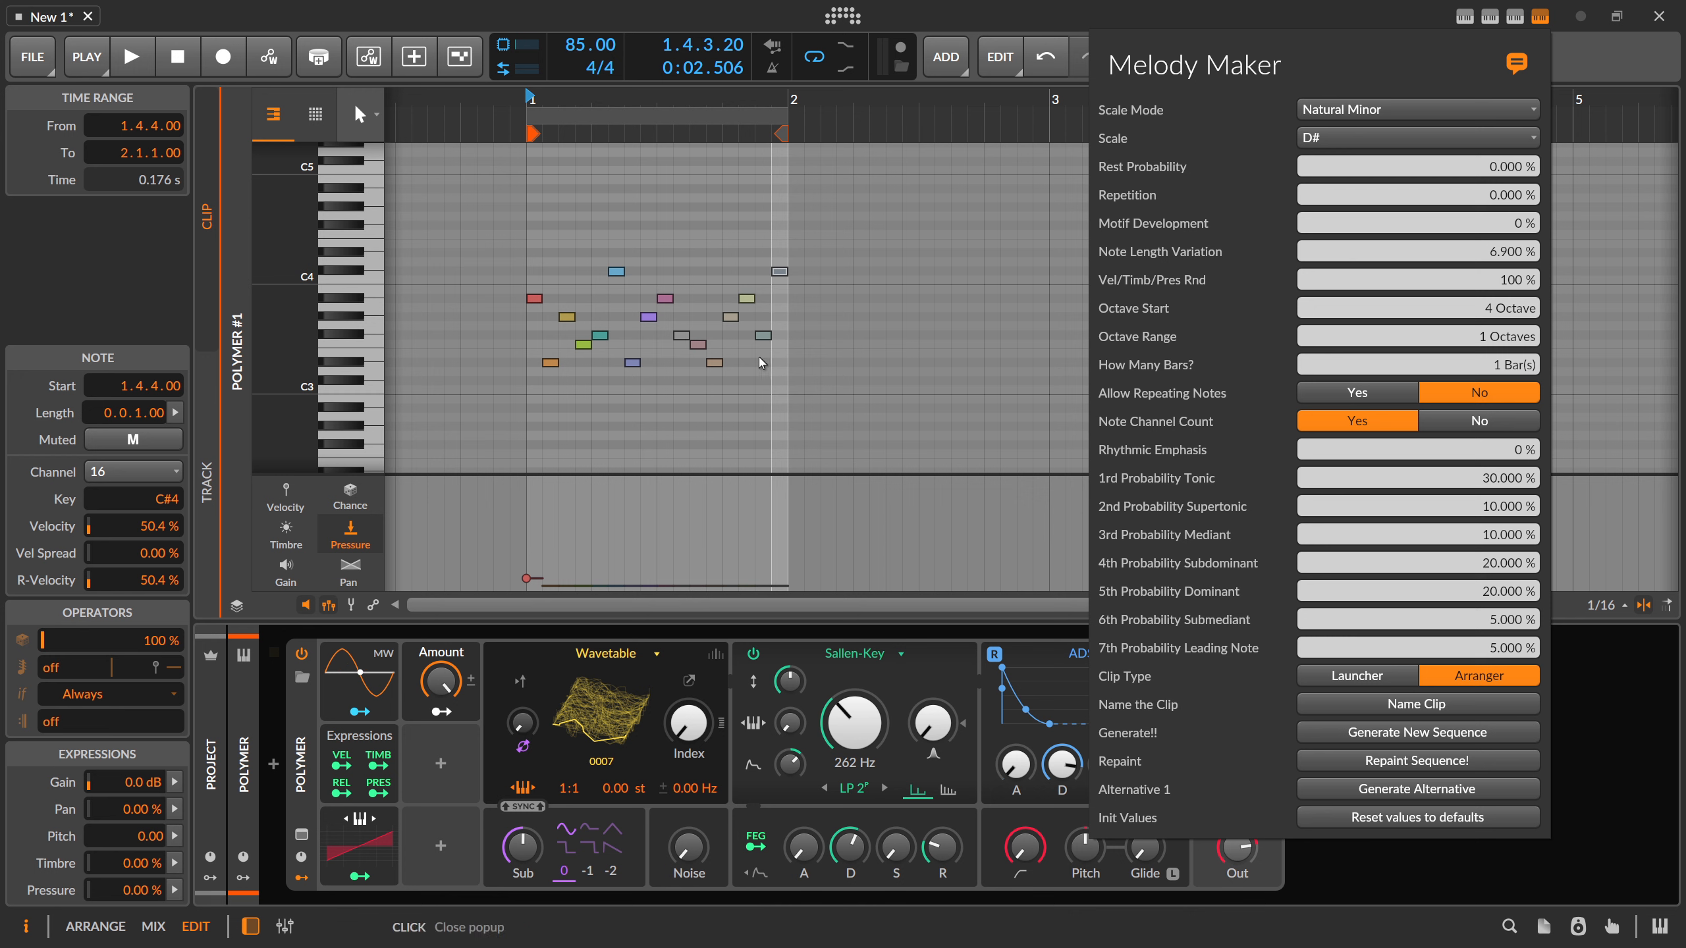
- Turn off Note Channel Count in Melody Maker and return to the note editor
{"action": "left_click", "coordinate": [1433, 420]}
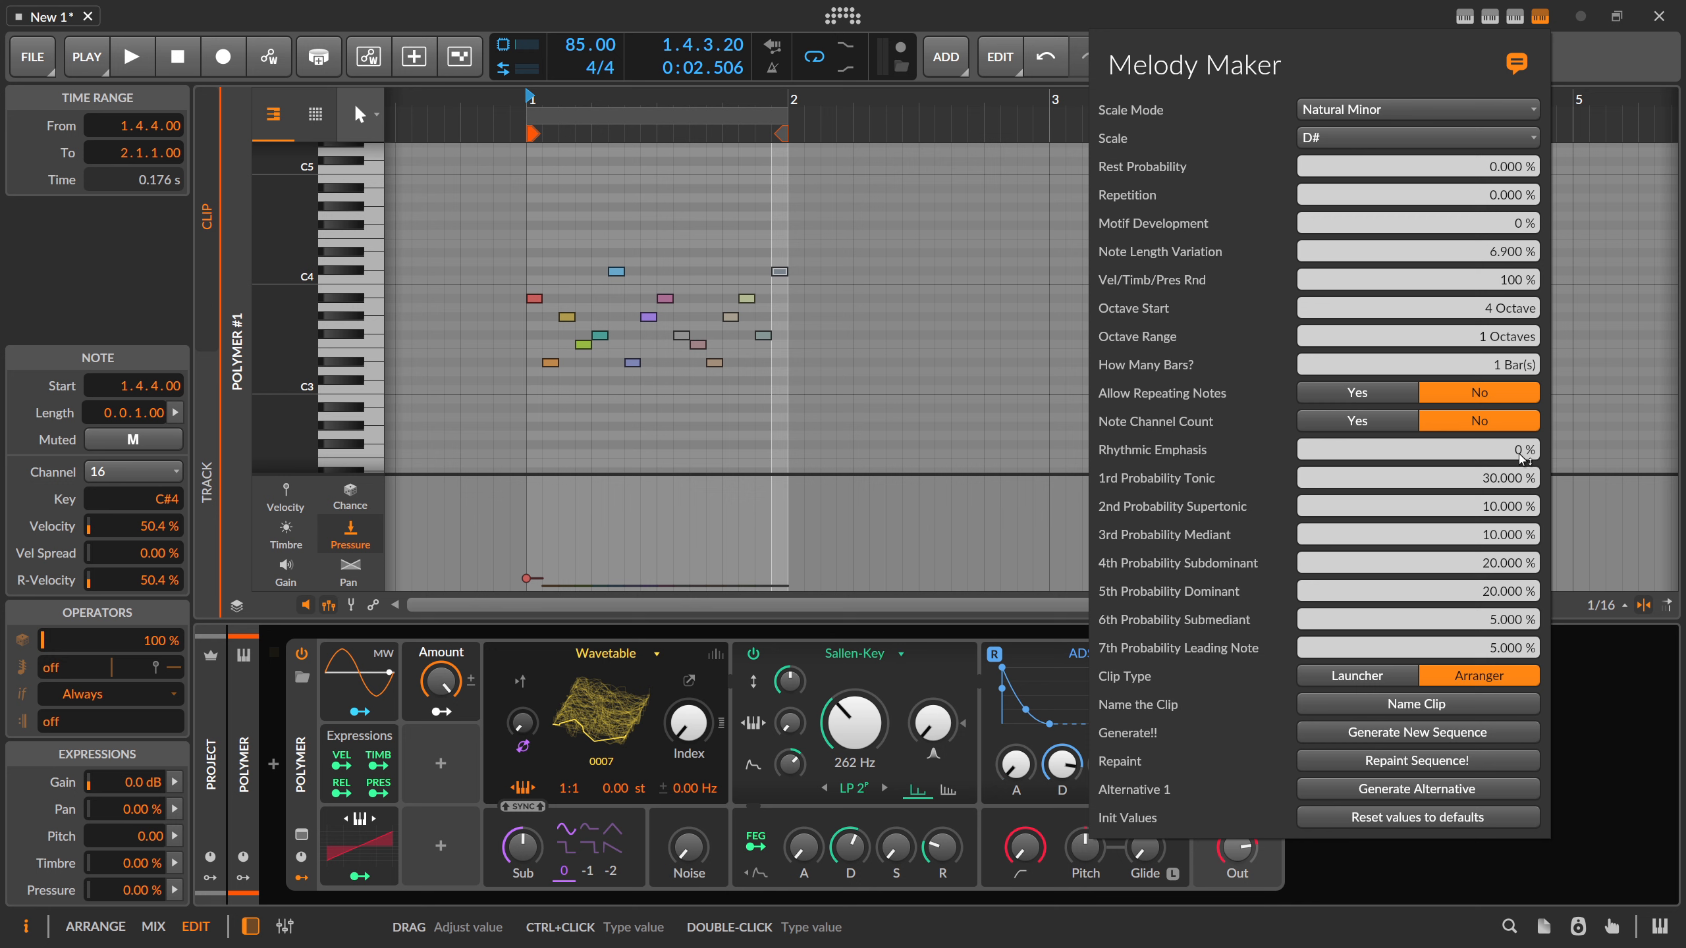
{"action": "left_click_drag", "start_coordinate": [1521, 457], "coordinate": [1456, 463]}
{"action": "left_click", "coordinate": [936, 405]}
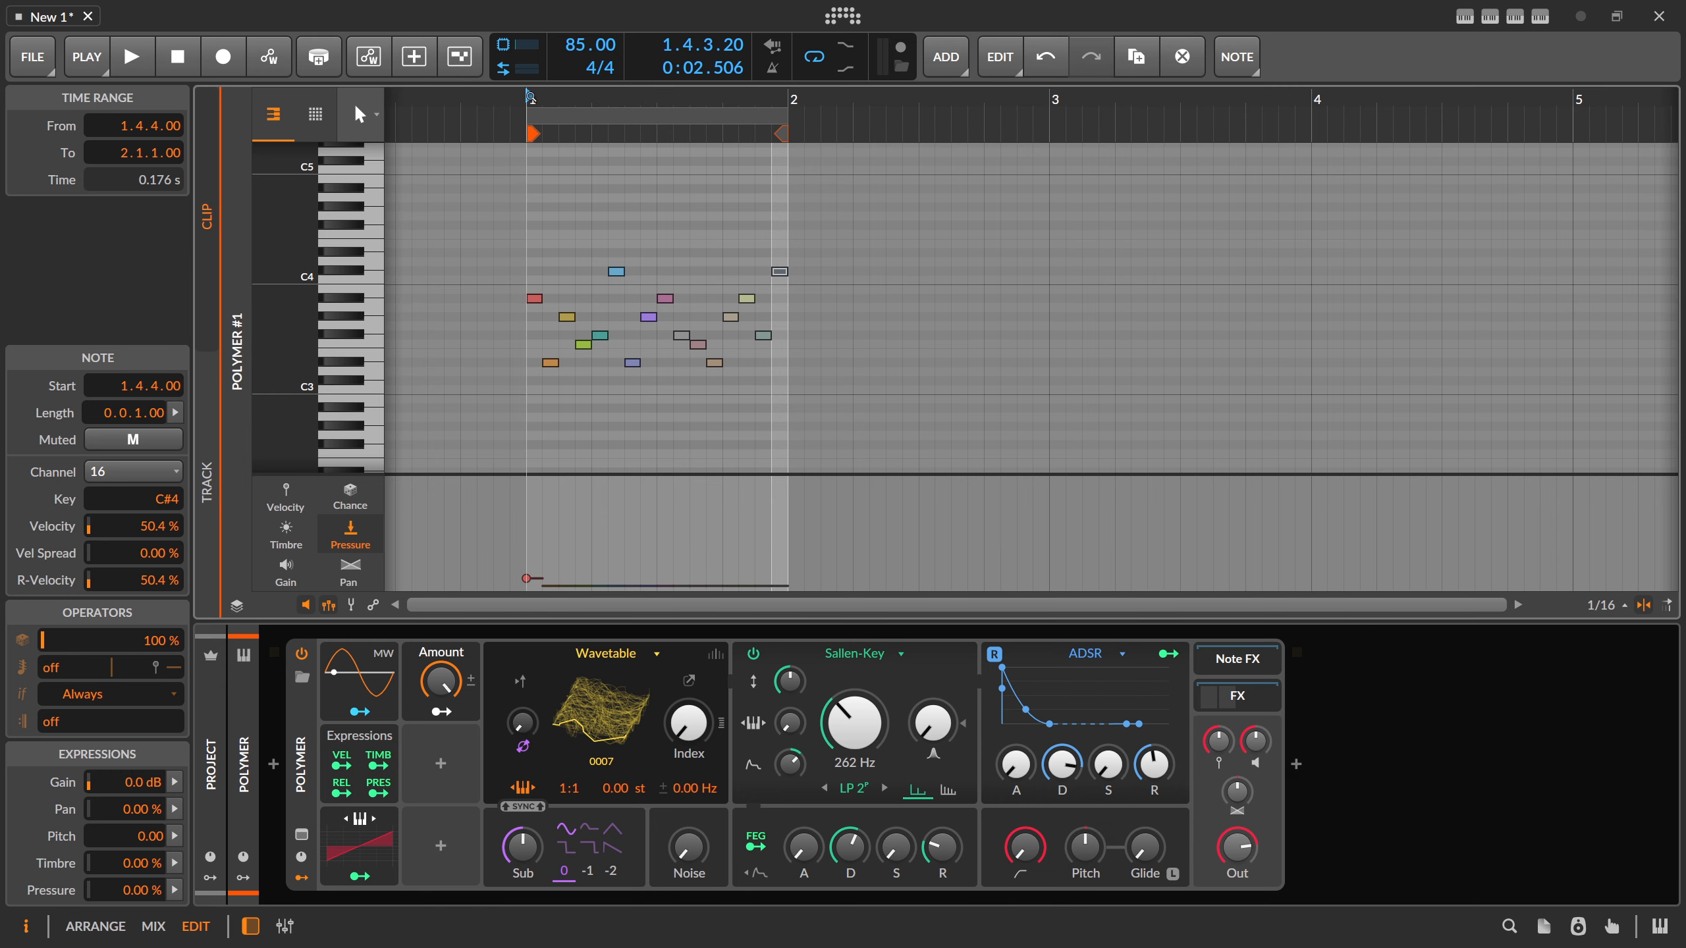
- Inspect the velocity and expression values of the notes on the first, second and third beats of the clip
{"action": "left_click_drag", "start_coordinate": [541, 100], "coordinate": [577, 133]}
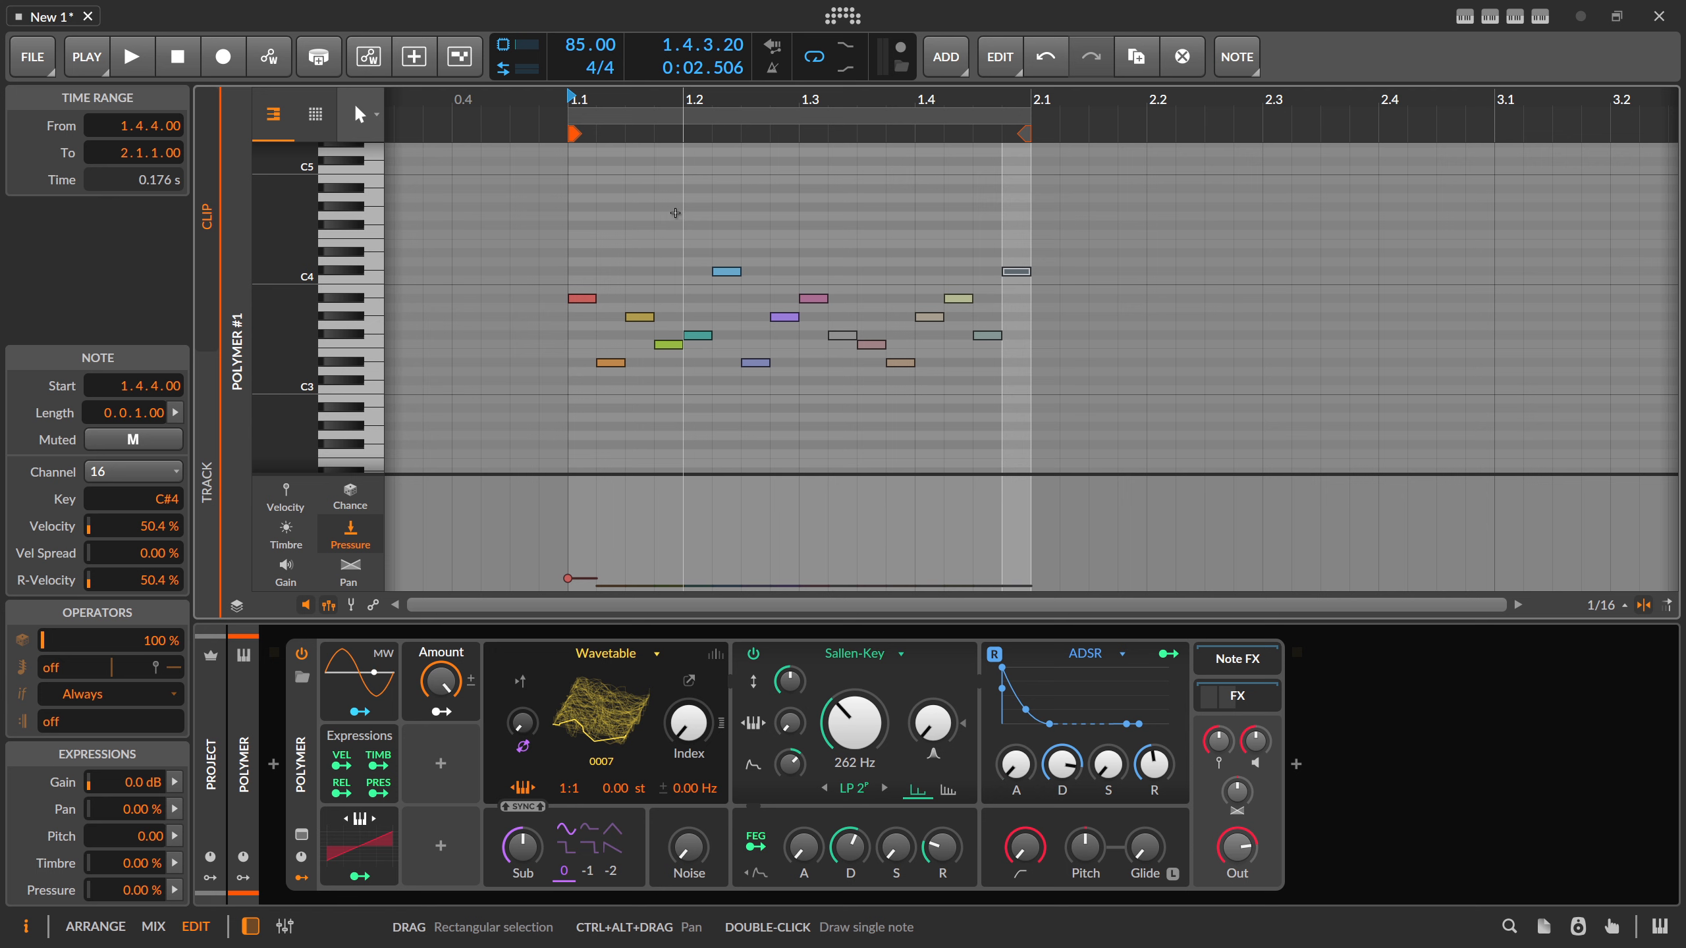
{"action": "left_click", "coordinate": [576, 289]}
{"action": "left_click", "coordinate": [577, 298]}
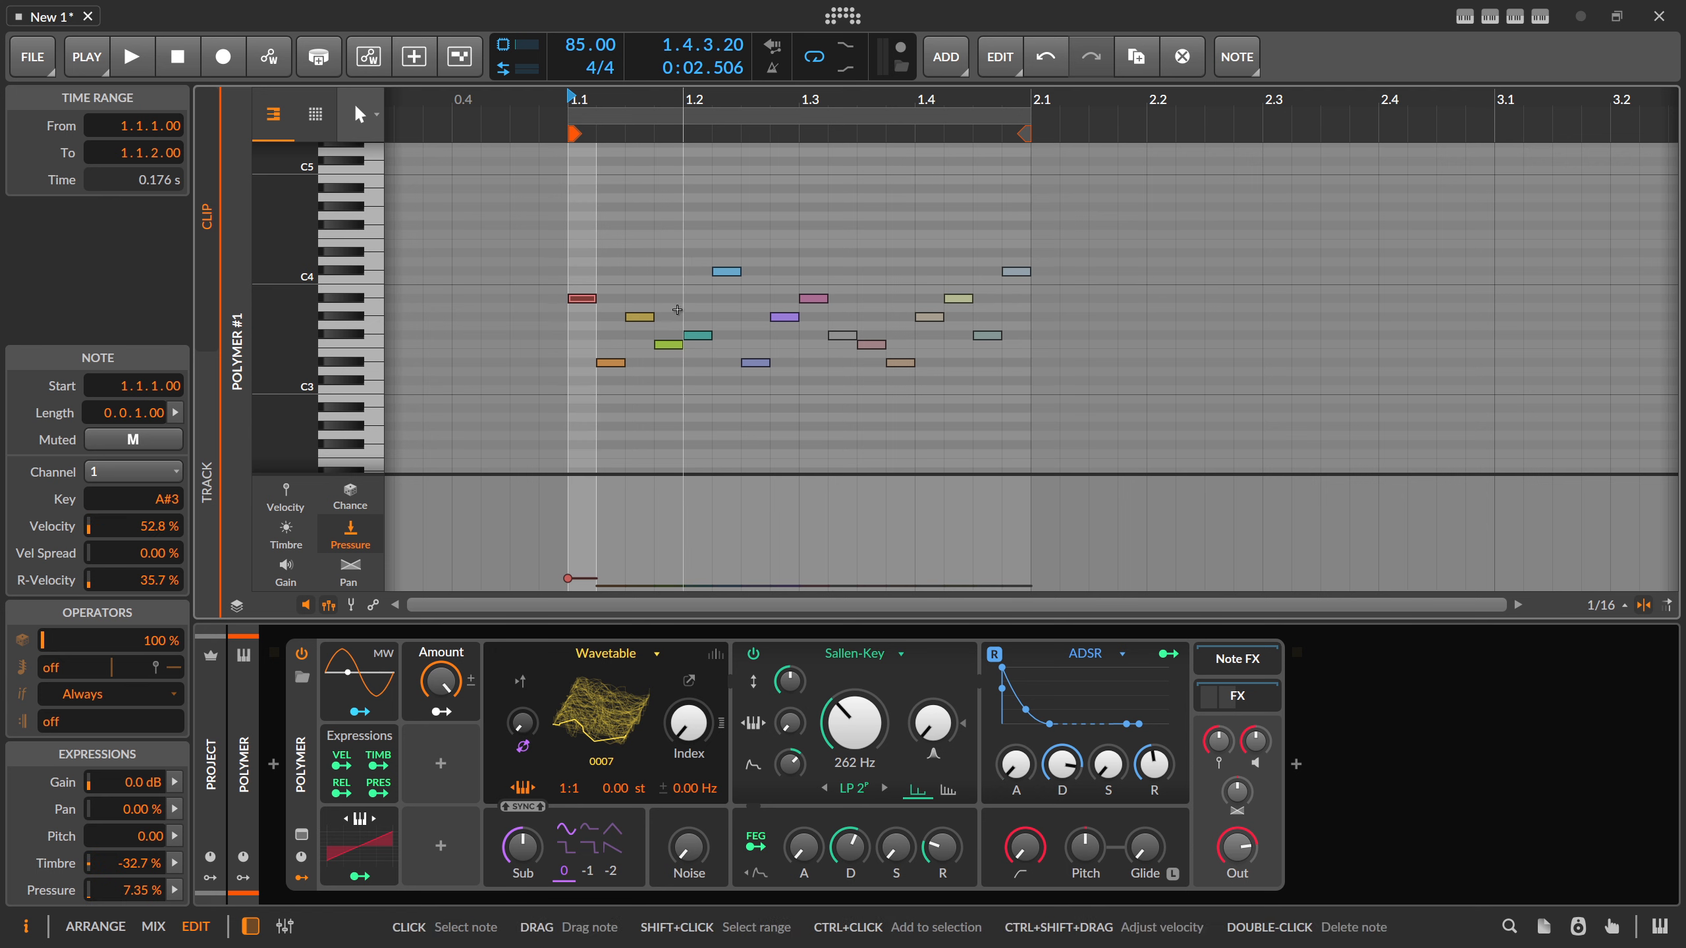
{"action": "left_click", "coordinate": [690, 335]}
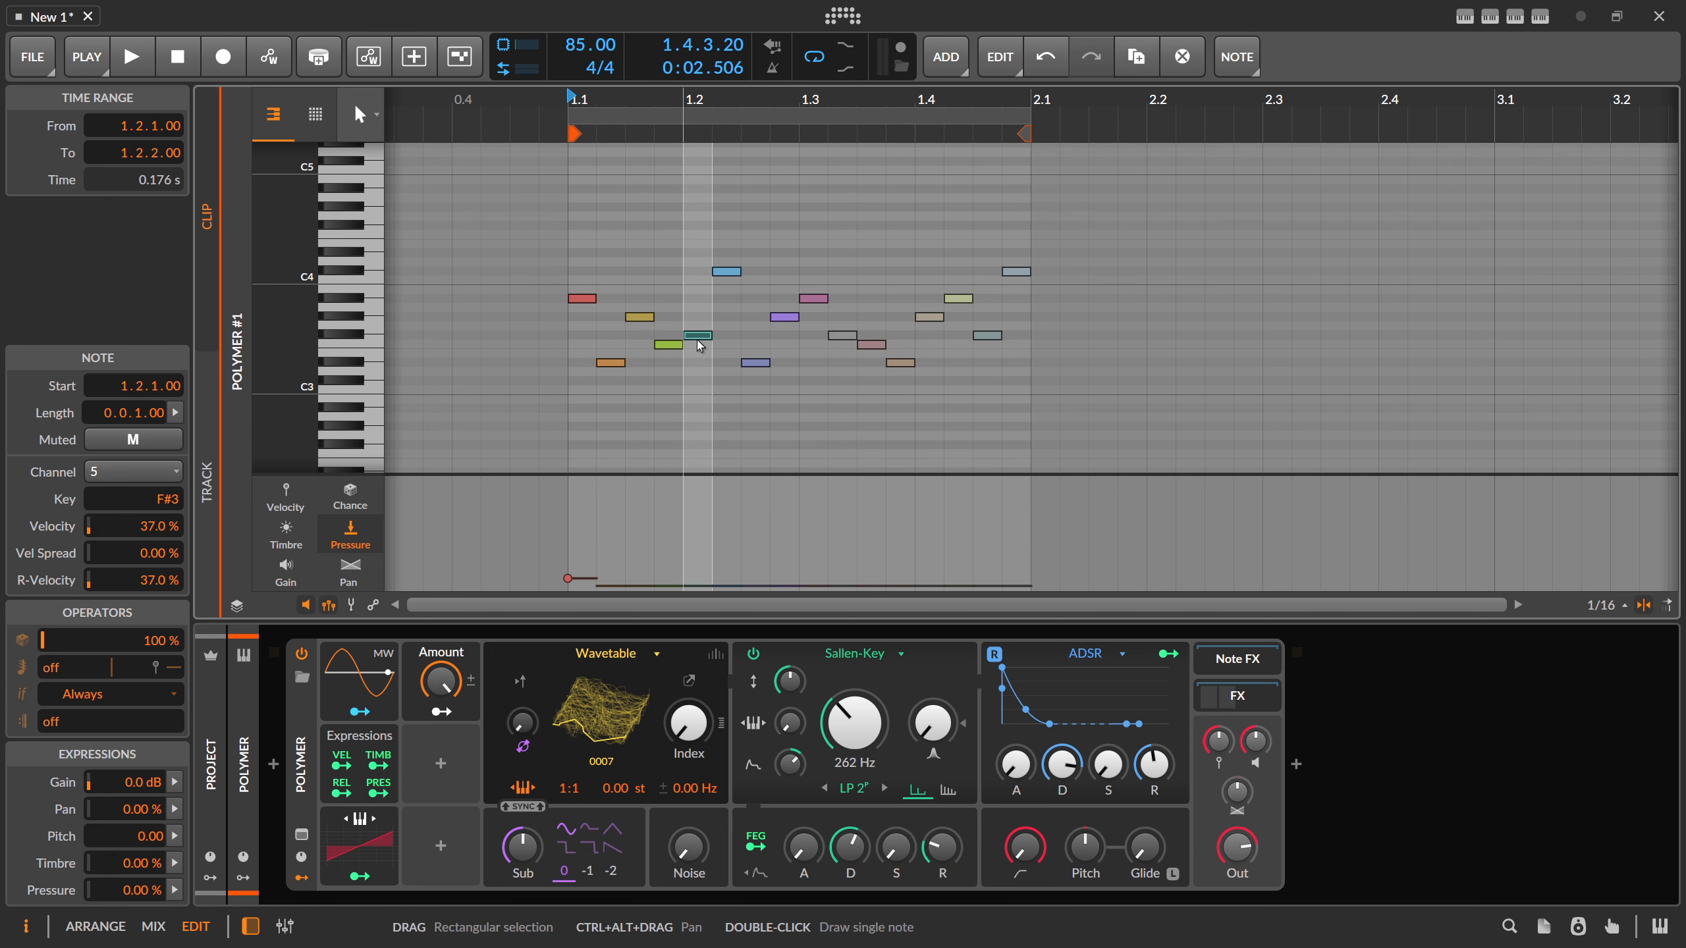
{"action": "left_click", "coordinate": [801, 284]}
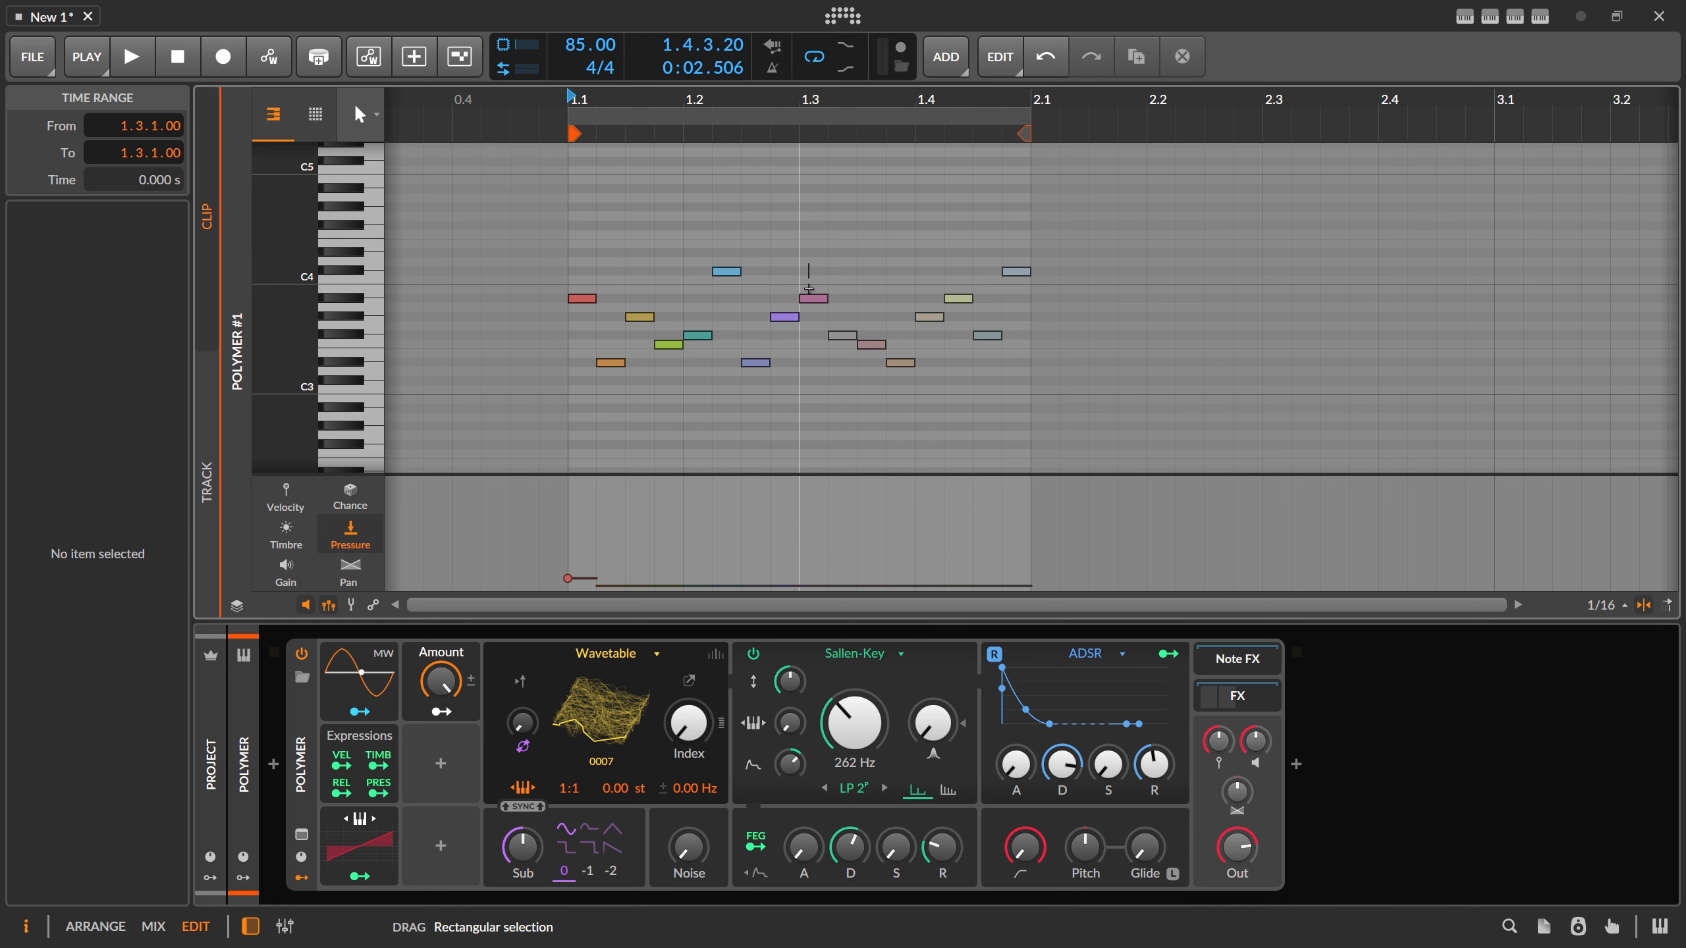
{"action": "left_click", "coordinate": [807, 299]}
{"action": "left_click", "coordinate": [587, 298]}
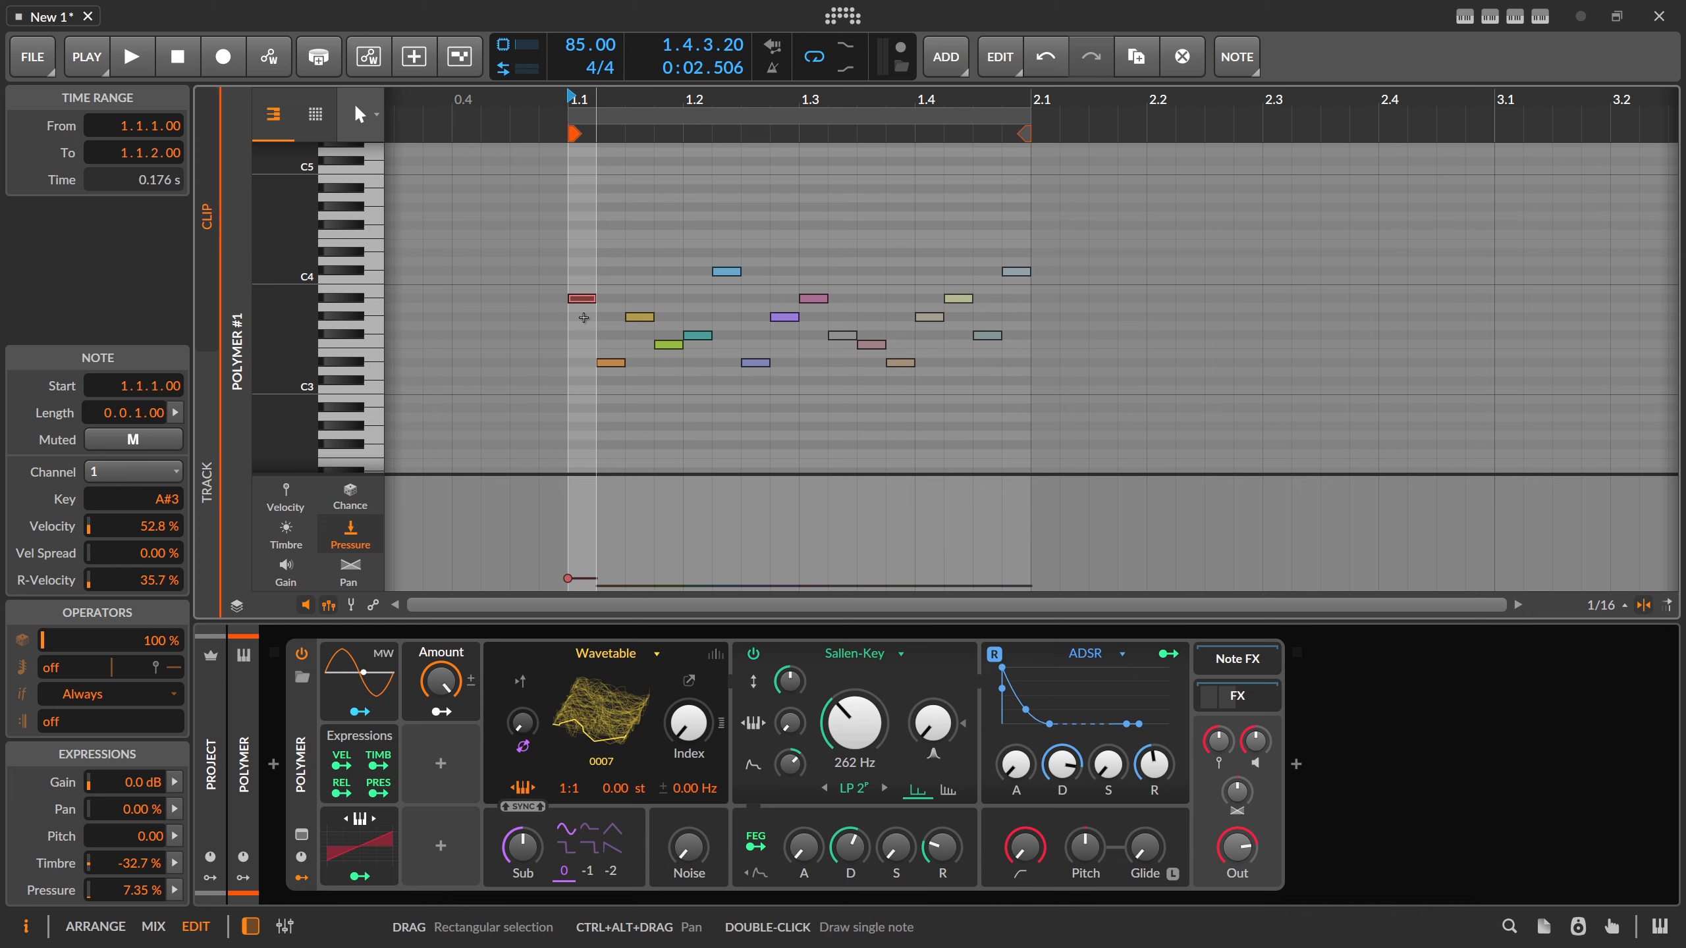
- Generate a sequence with Melody Maker, set Note Length Variation to 0 %, and generate a new sequence with it
{"action": "left_click", "coordinate": [1539, 16]}
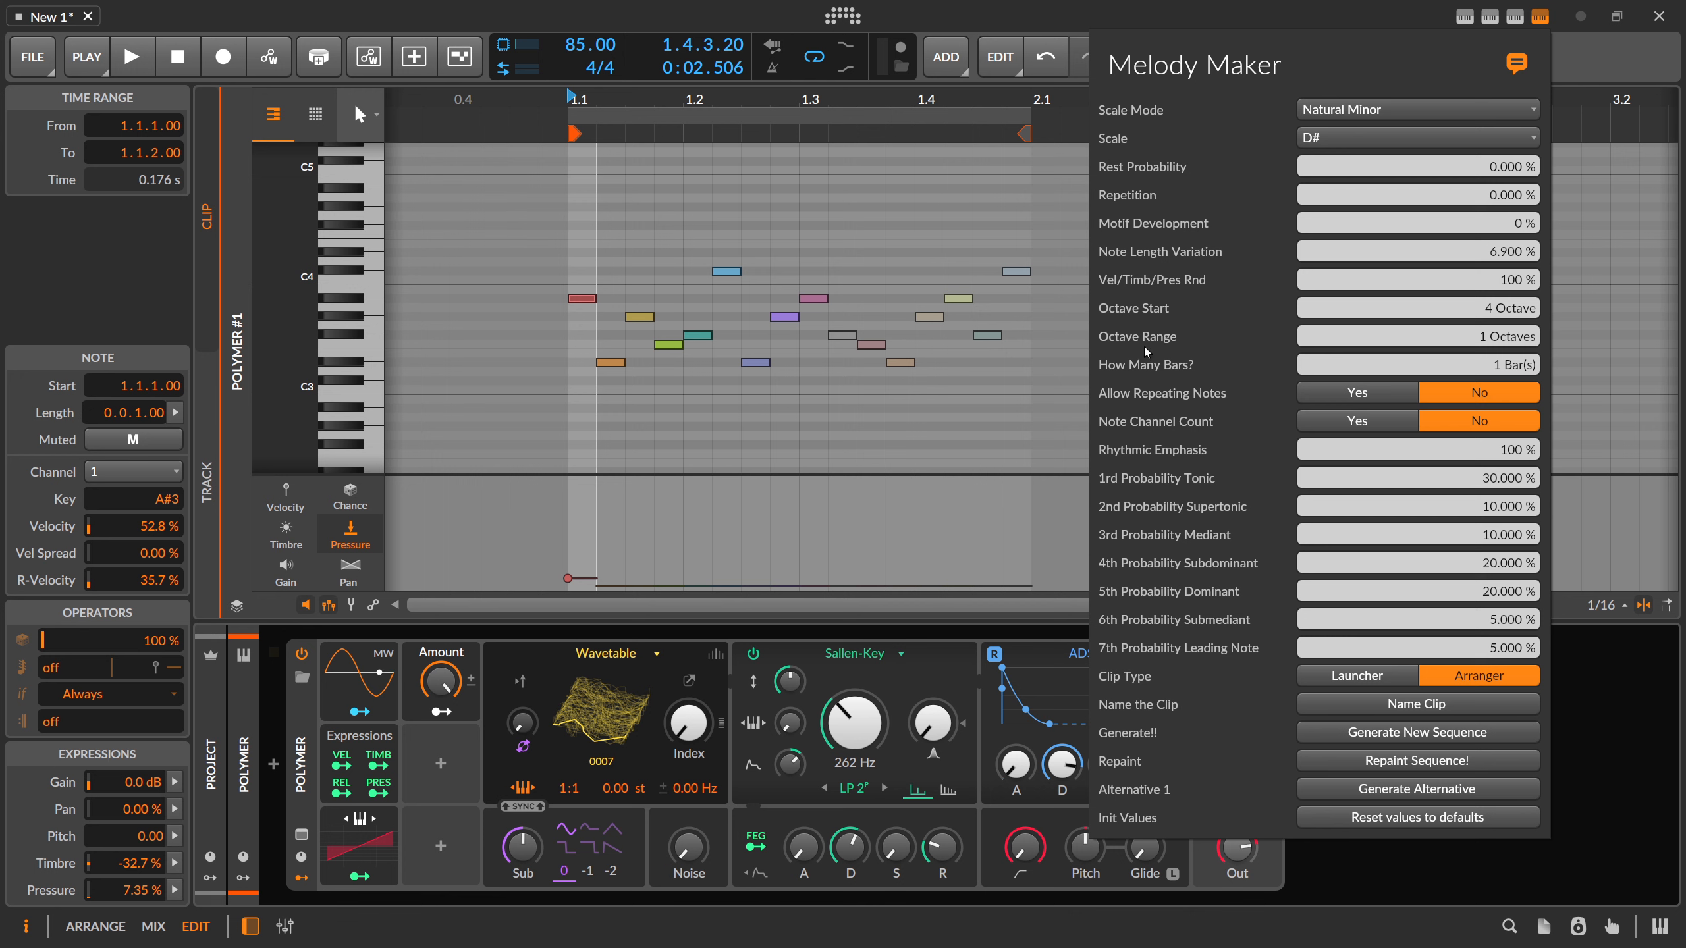
{"action": "left_click", "coordinate": [1358, 732]}
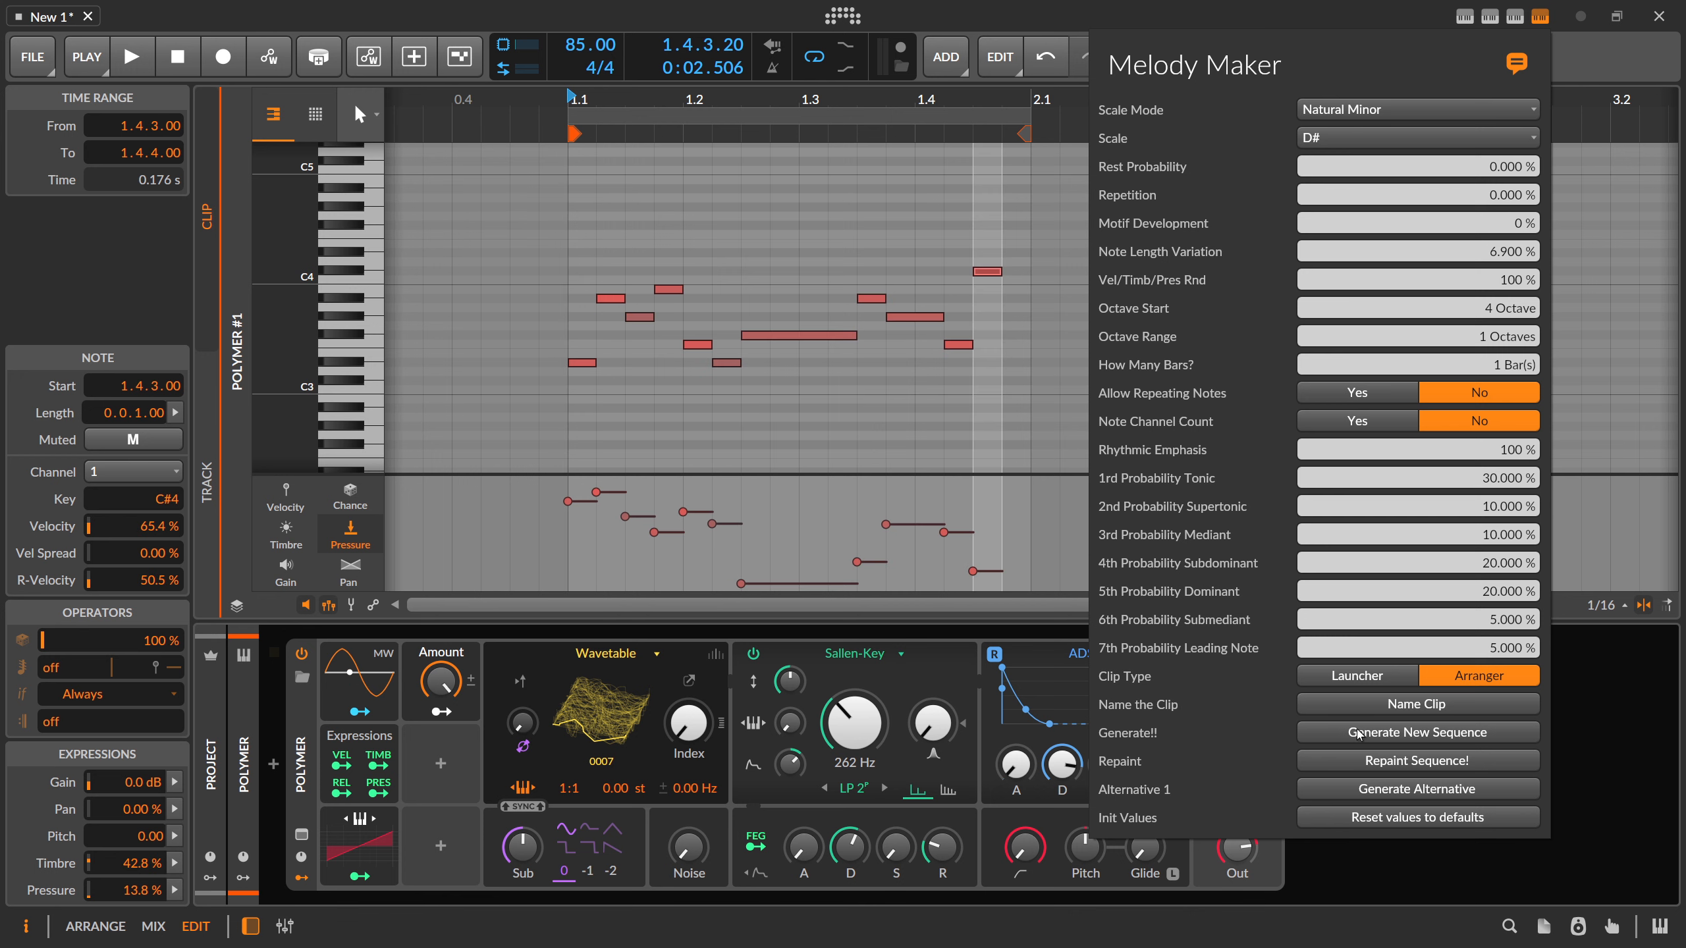
{"action": "left_click_drag", "start_coordinate": [1503, 252], "coordinate": [1503, 309]}
{"action": "left_click", "coordinate": [1412, 757]}
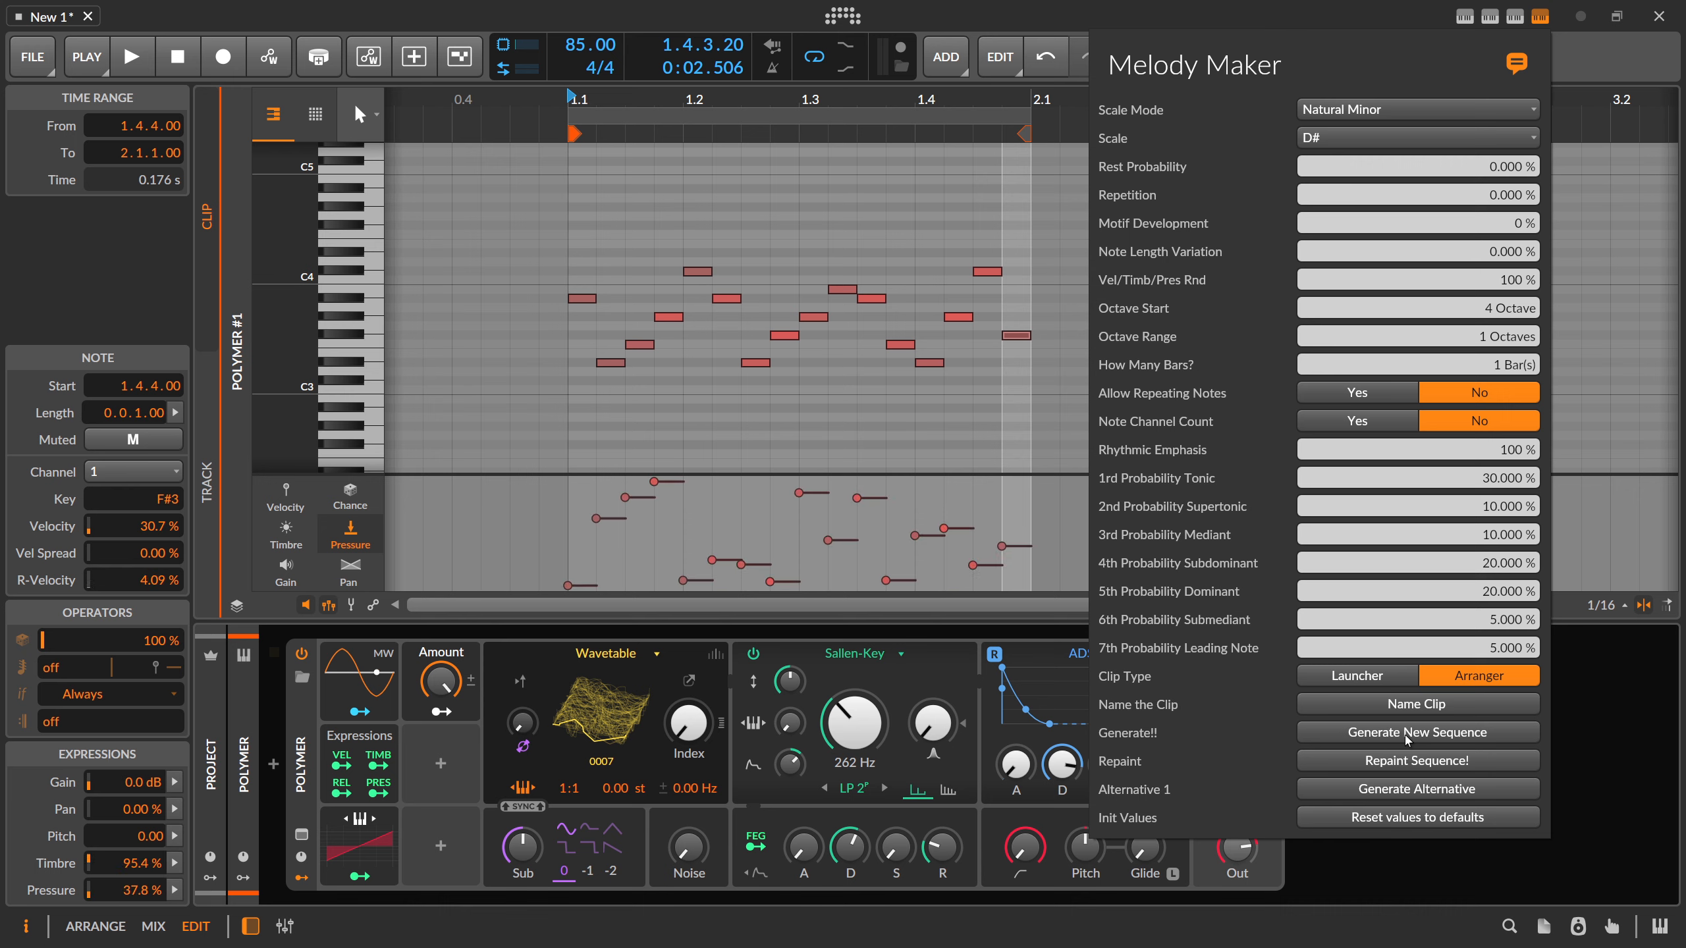
- Compare the velocities of the regenerated notes on beats one, two and three and the note following beat two
{"action": "left_click", "coordinate": [656, 293]}
{"action": "left_click", "coordinate": [587, 299]}
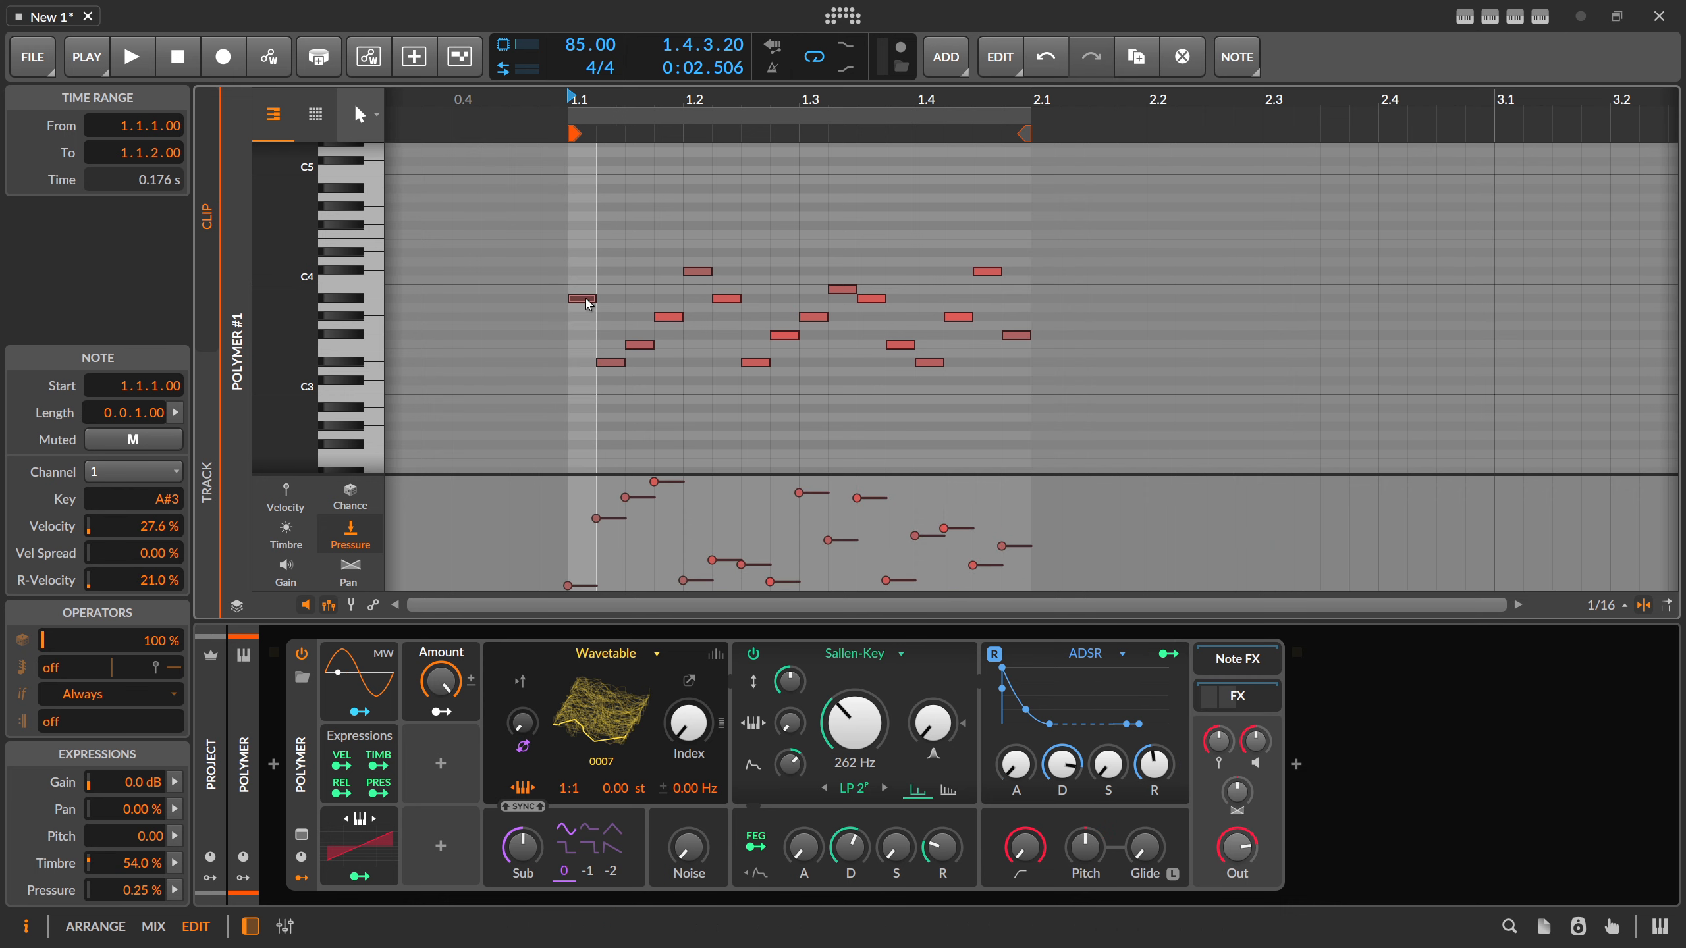
{"action": "left_click", "coordinate": [695, 271]}
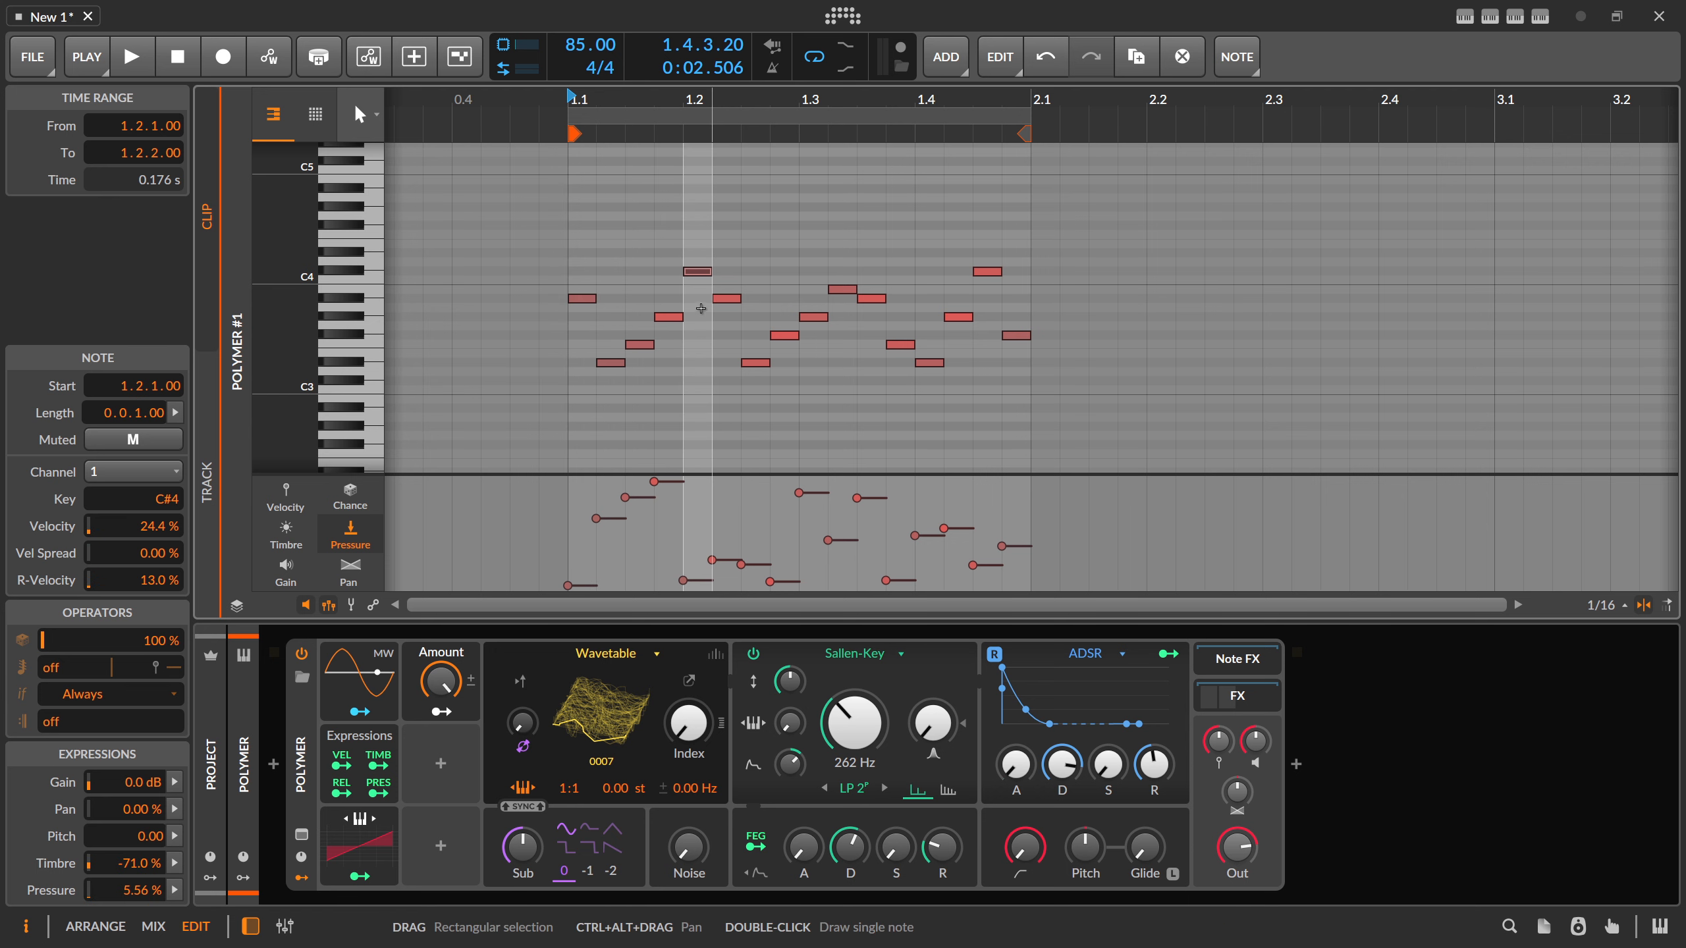
{"action": "left_click", "coordinate": [723, 257]}
{"action": "left_click", "coordinate": [699, 271]}
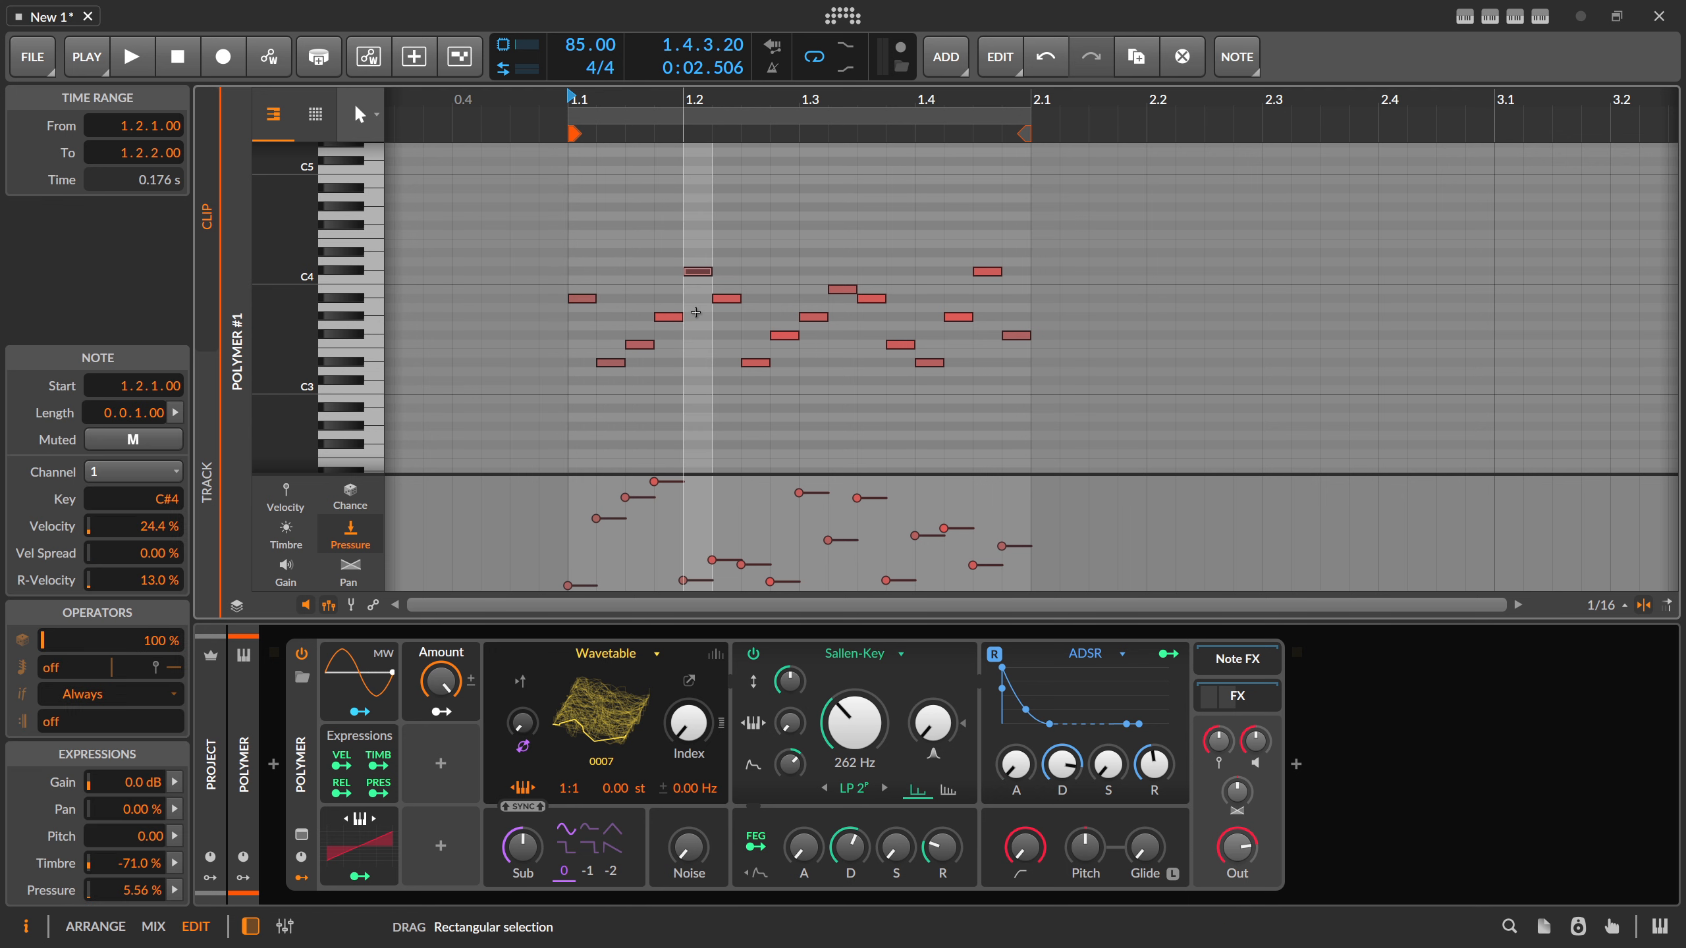
{"action": "left_click", "coordinate": [732, 278]}
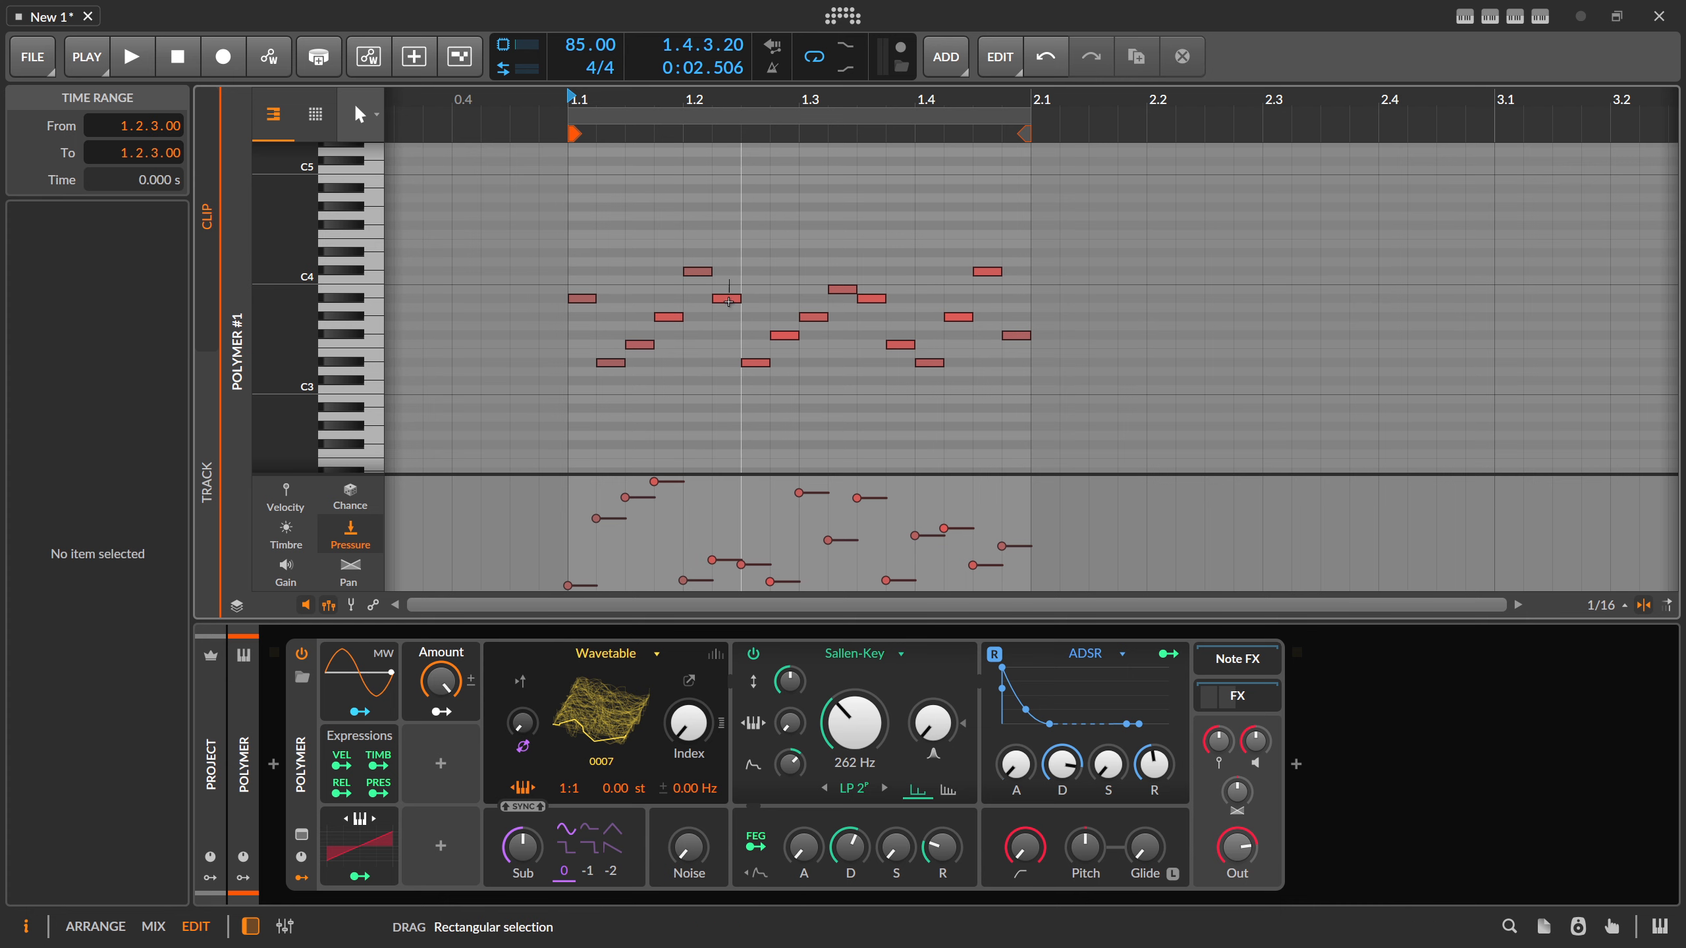
{"action": "left_click", "coordinate": [727, 299]}
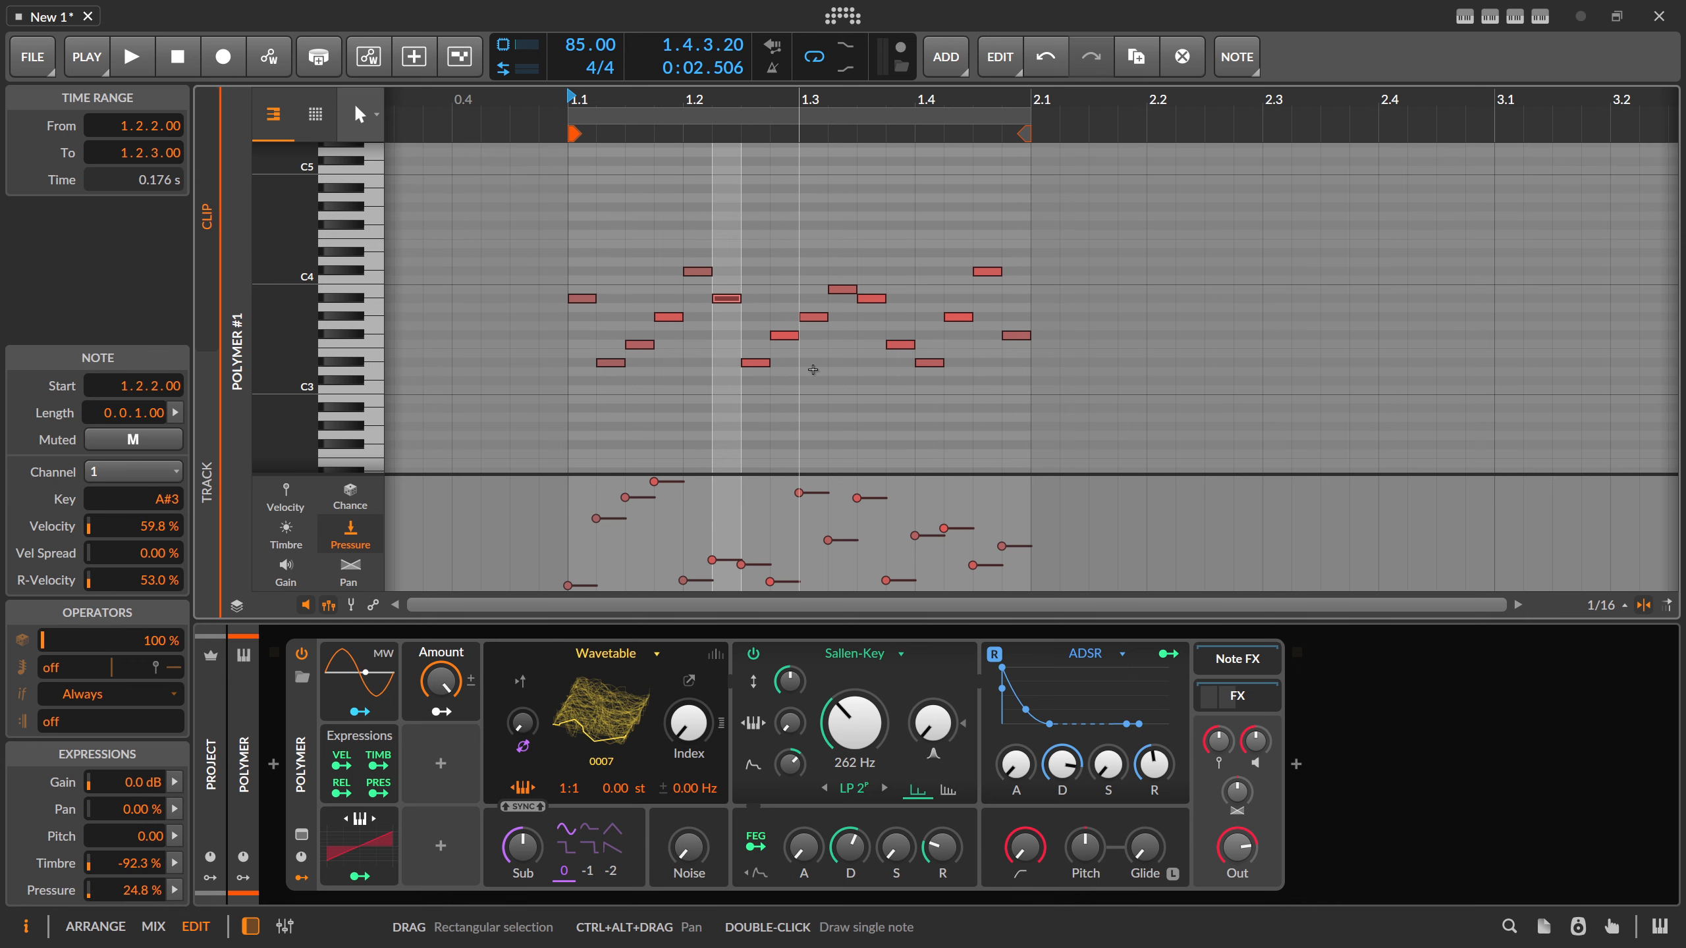
{"action": "left_click", "coordinate": [817, 316]}
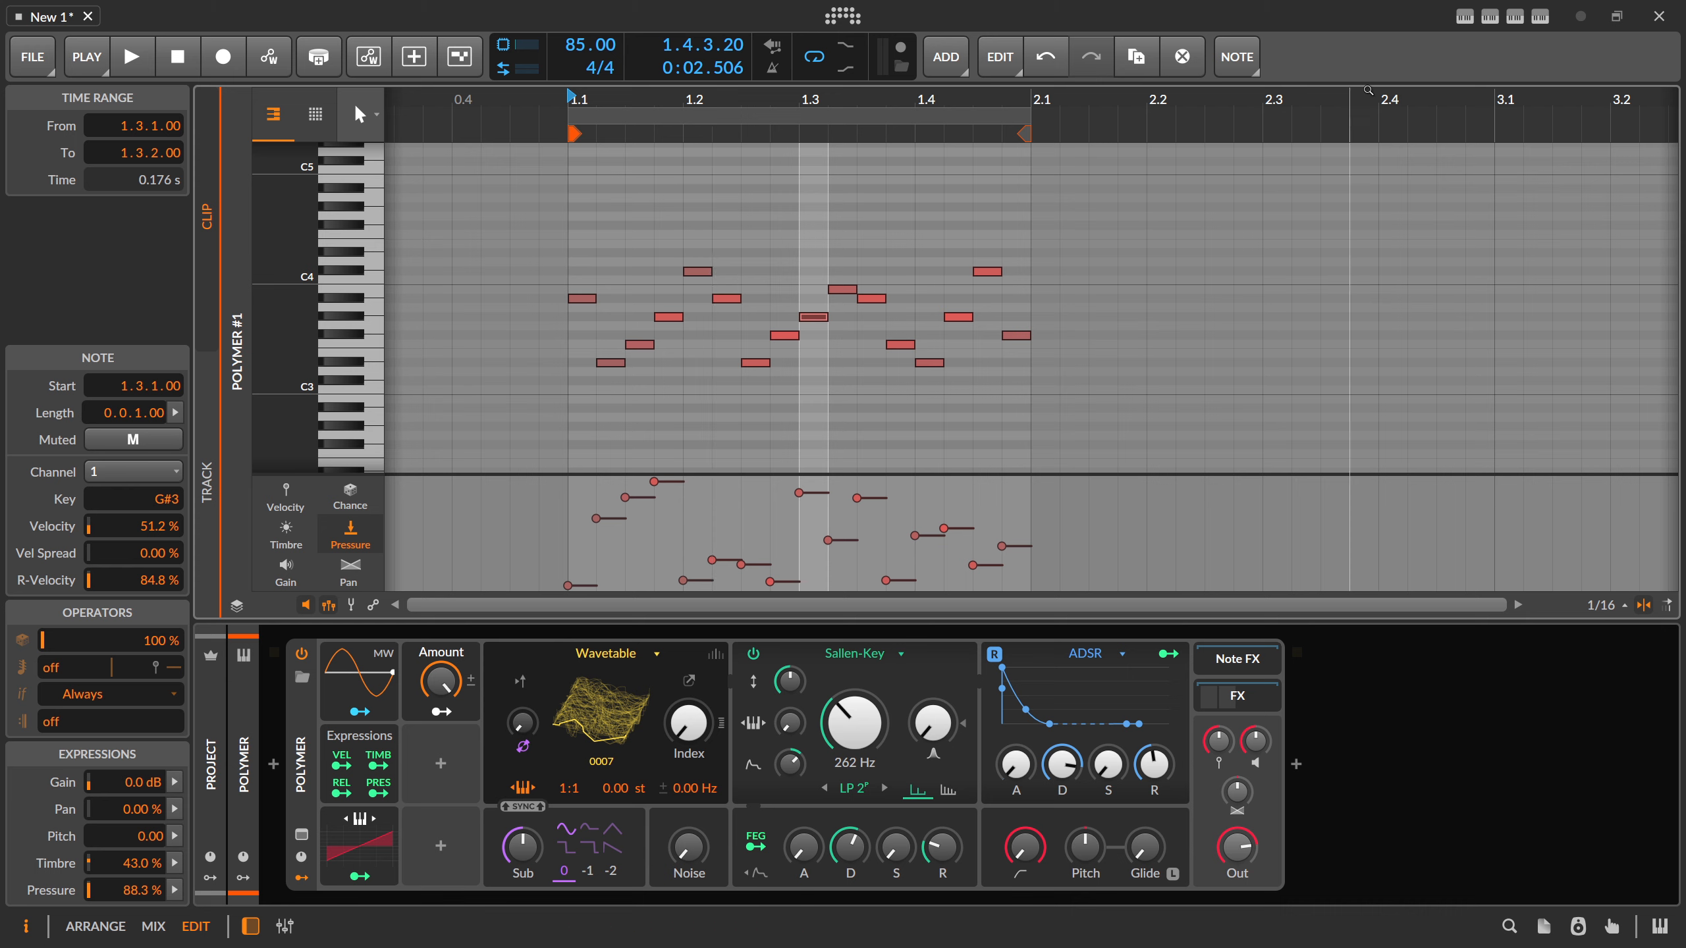
- Start playback of the clip, set Melody Maker's Rhythmic Emphasis to 91 %, and generate a new sequence
{"action": "left_click", "coordinate": [1540, 16]}
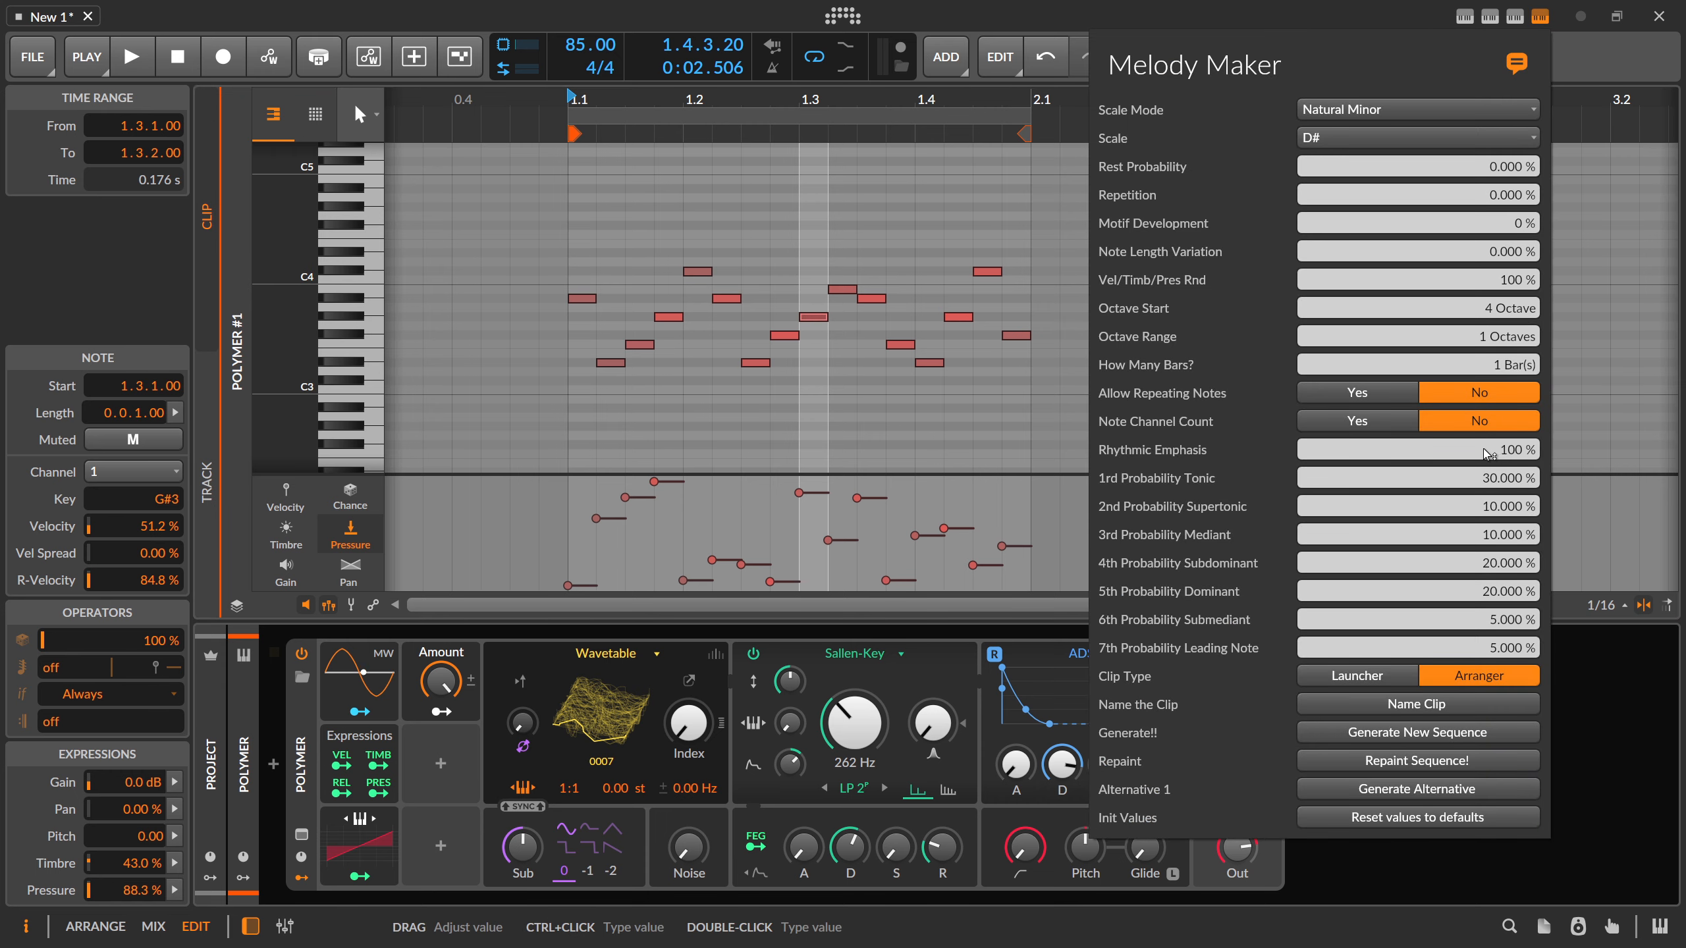
{"action": "left_click", "coordinate": [586, 162]}
{"action": "left_click", "coordinate": [576, 179]}
{"action": "key", "text": "space"}
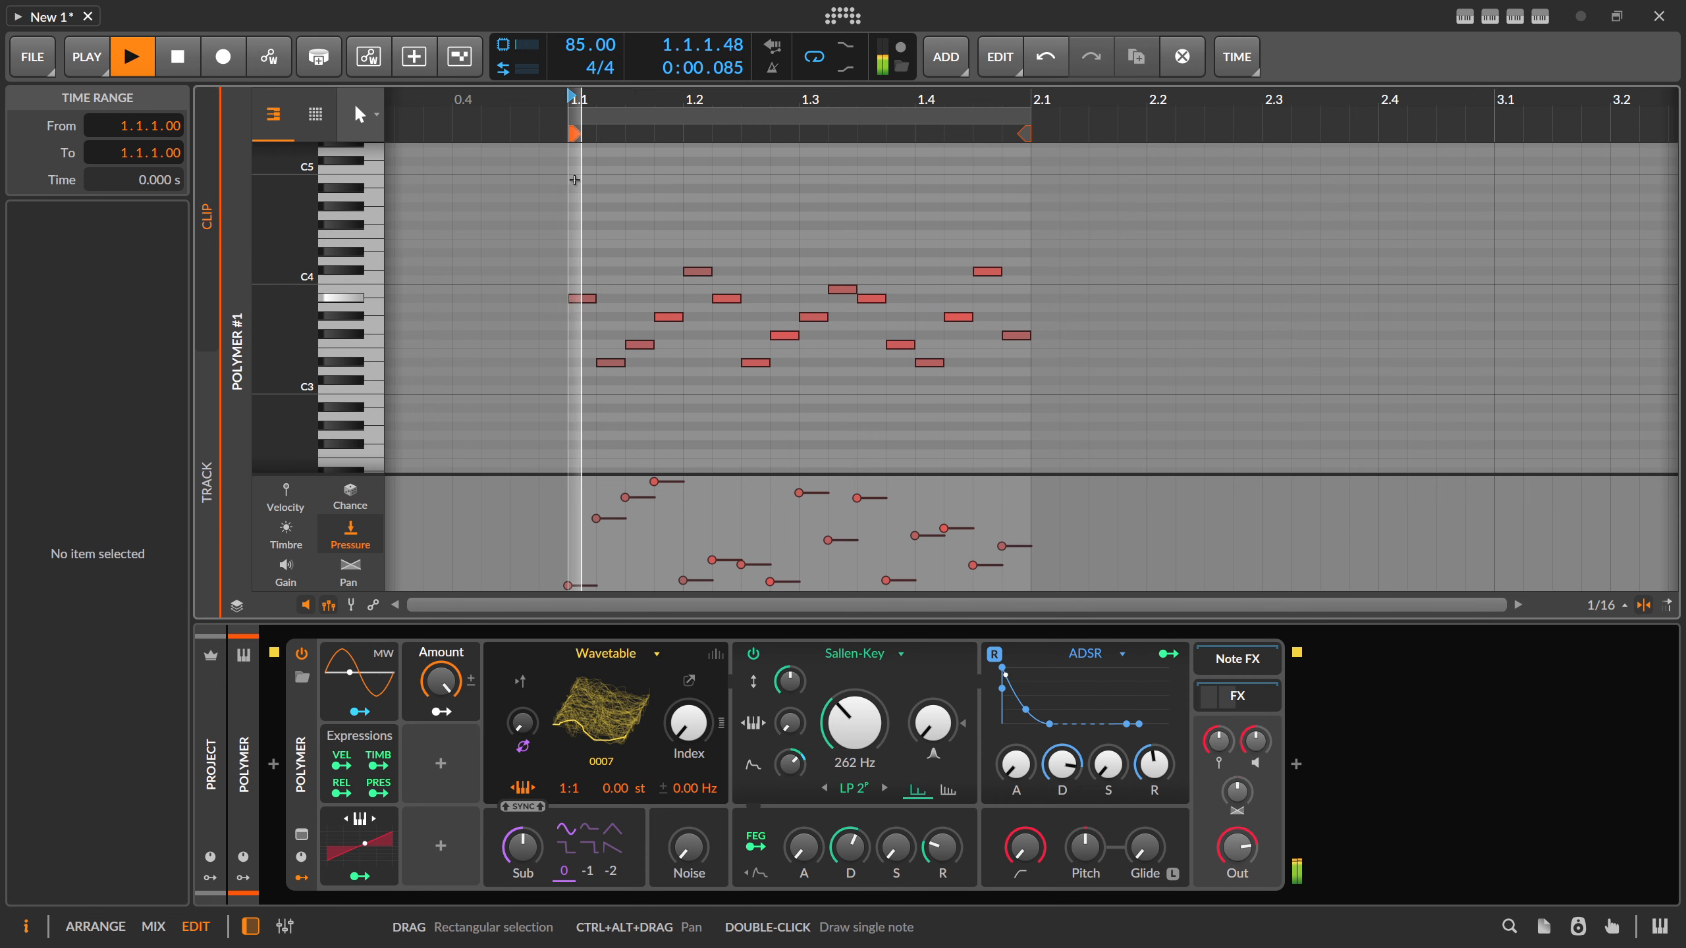
{"action": "left_click", "coordinate": [1540, 18]}
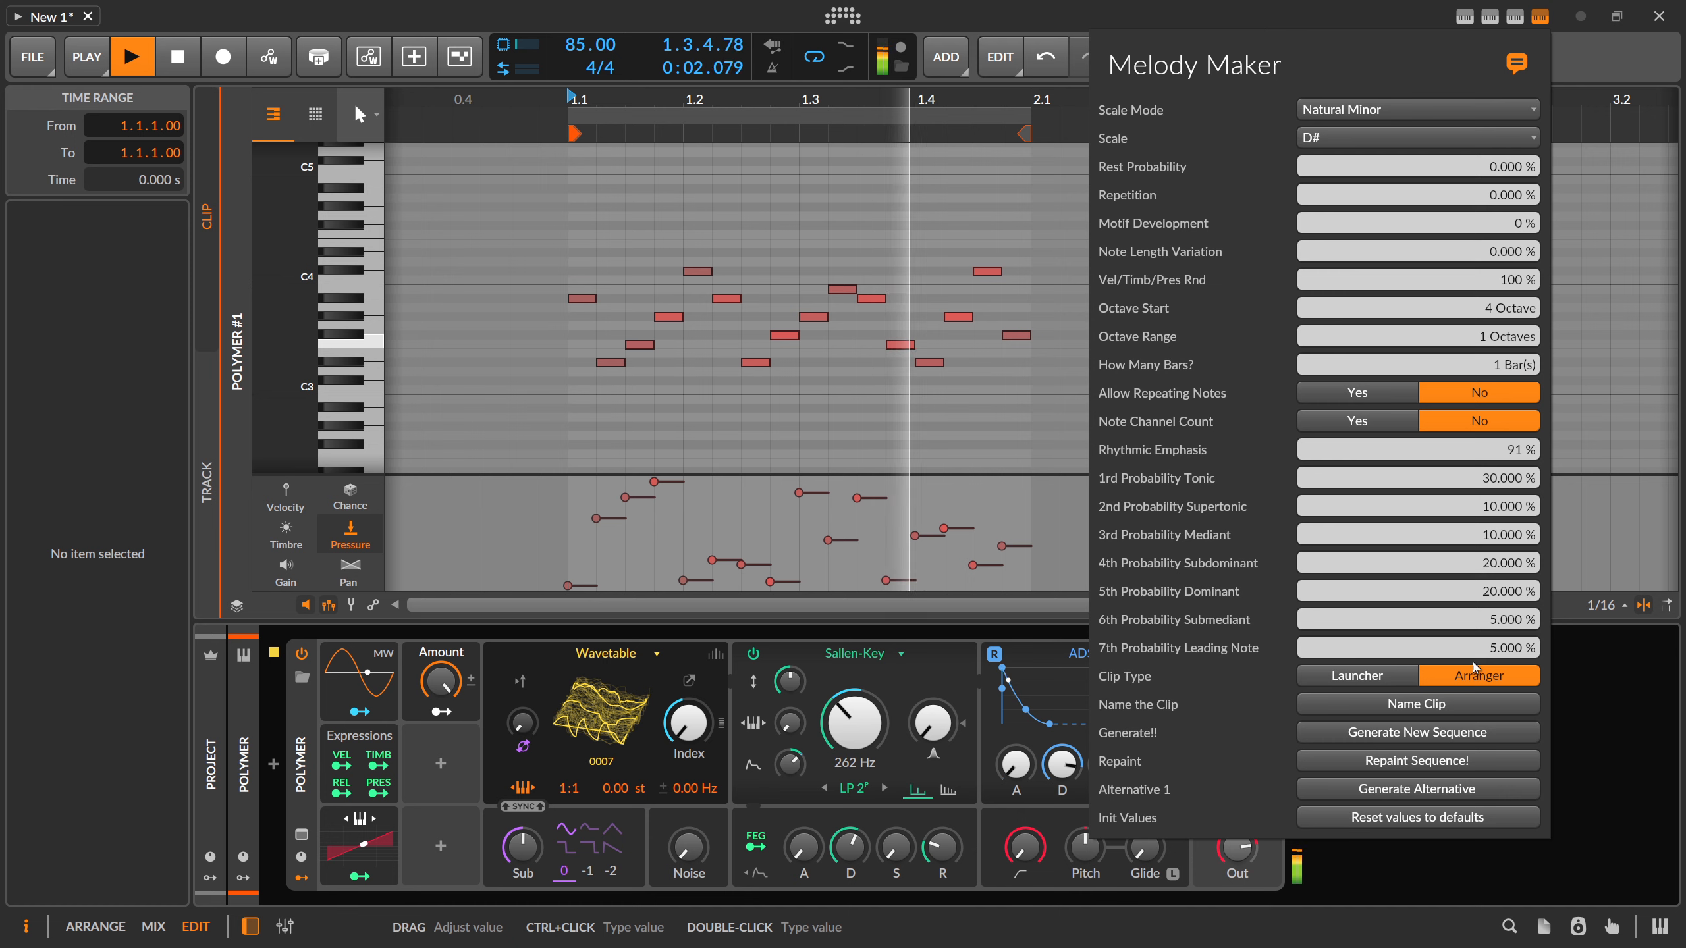
{"action": "left_click", "coordinate": [1440, 733]}
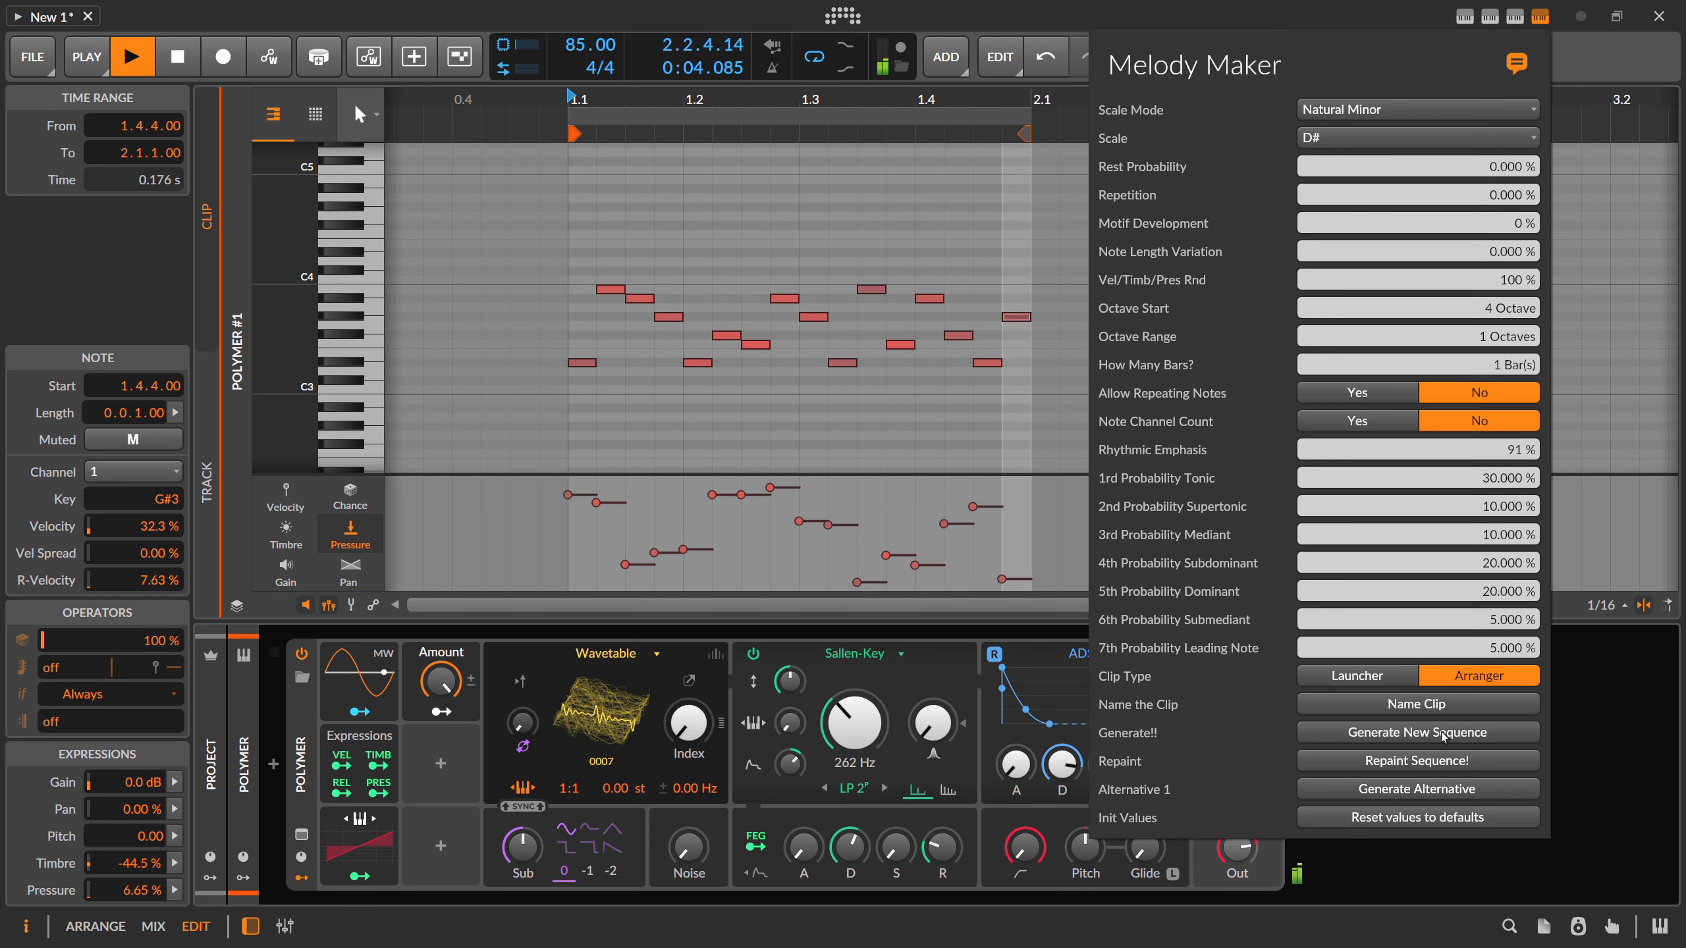
- Shorten the arranger loop to the one-bar clip and play the clip in the note editor
{"action": "left_click", "coordinate": [856, 120]}
{"action": "key", "text": "Tab"}
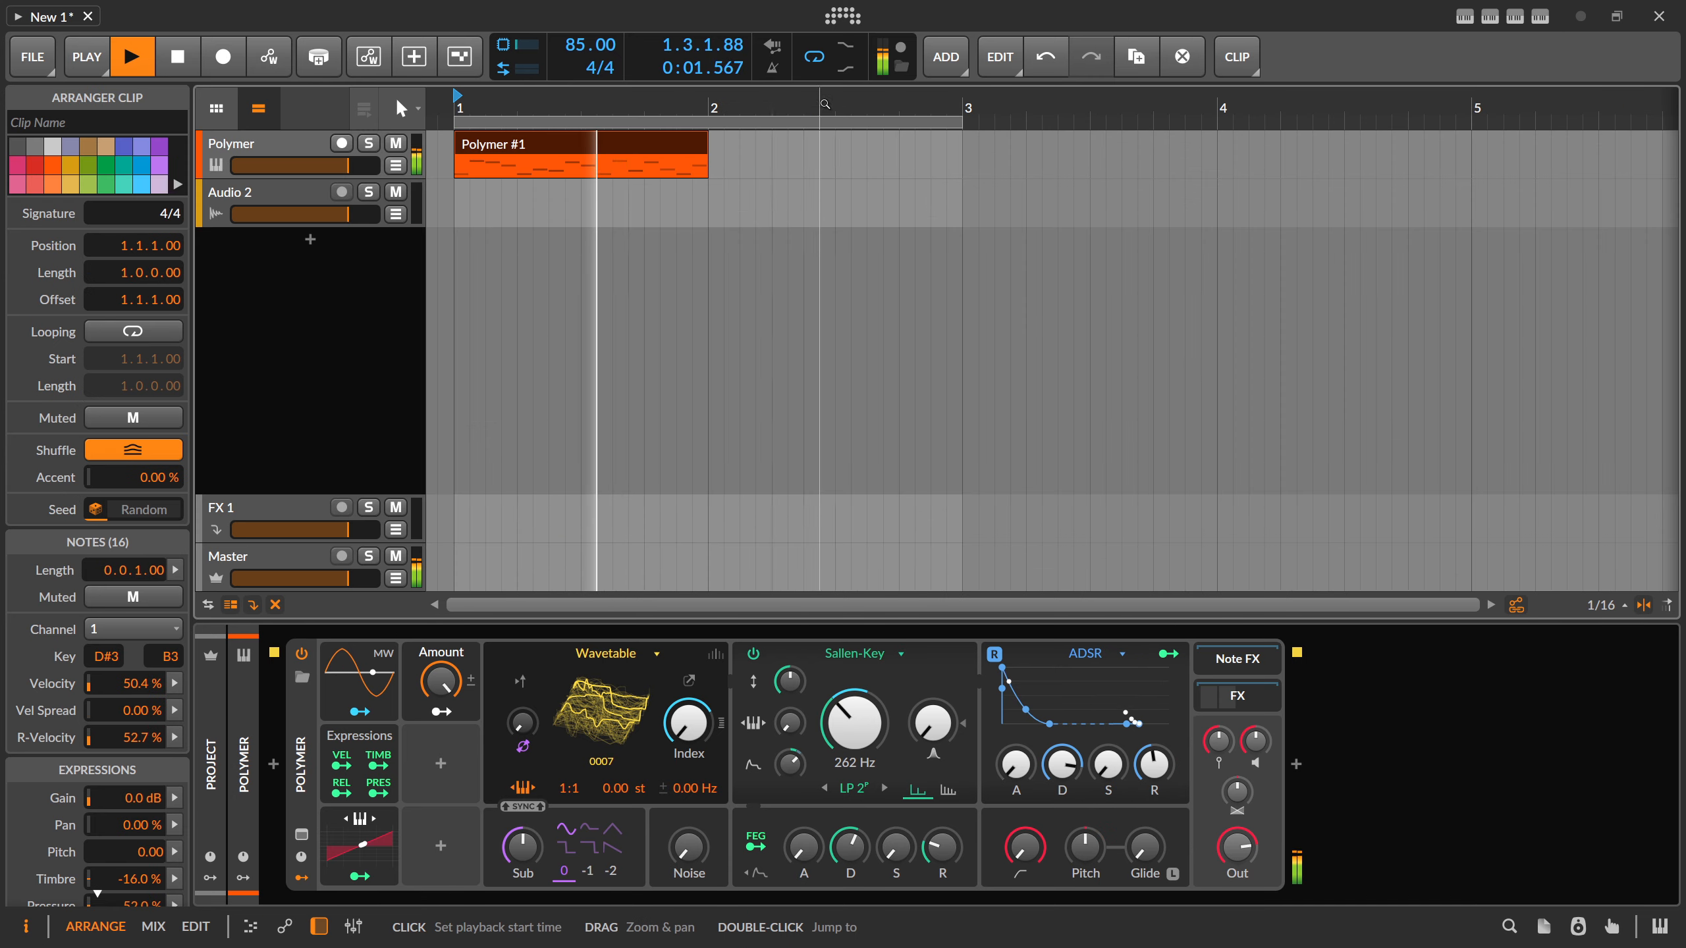
{"action": "key", "text": "space"}
{"action": "left_click_drag", "start_coordinate": [962, 123], "coordinate": [707, 127]}
{"action": "left_click", "coordinate": [690, 145]}
{"action": "key", "text": "Tab"}
{"action": "key", "text": "space"}
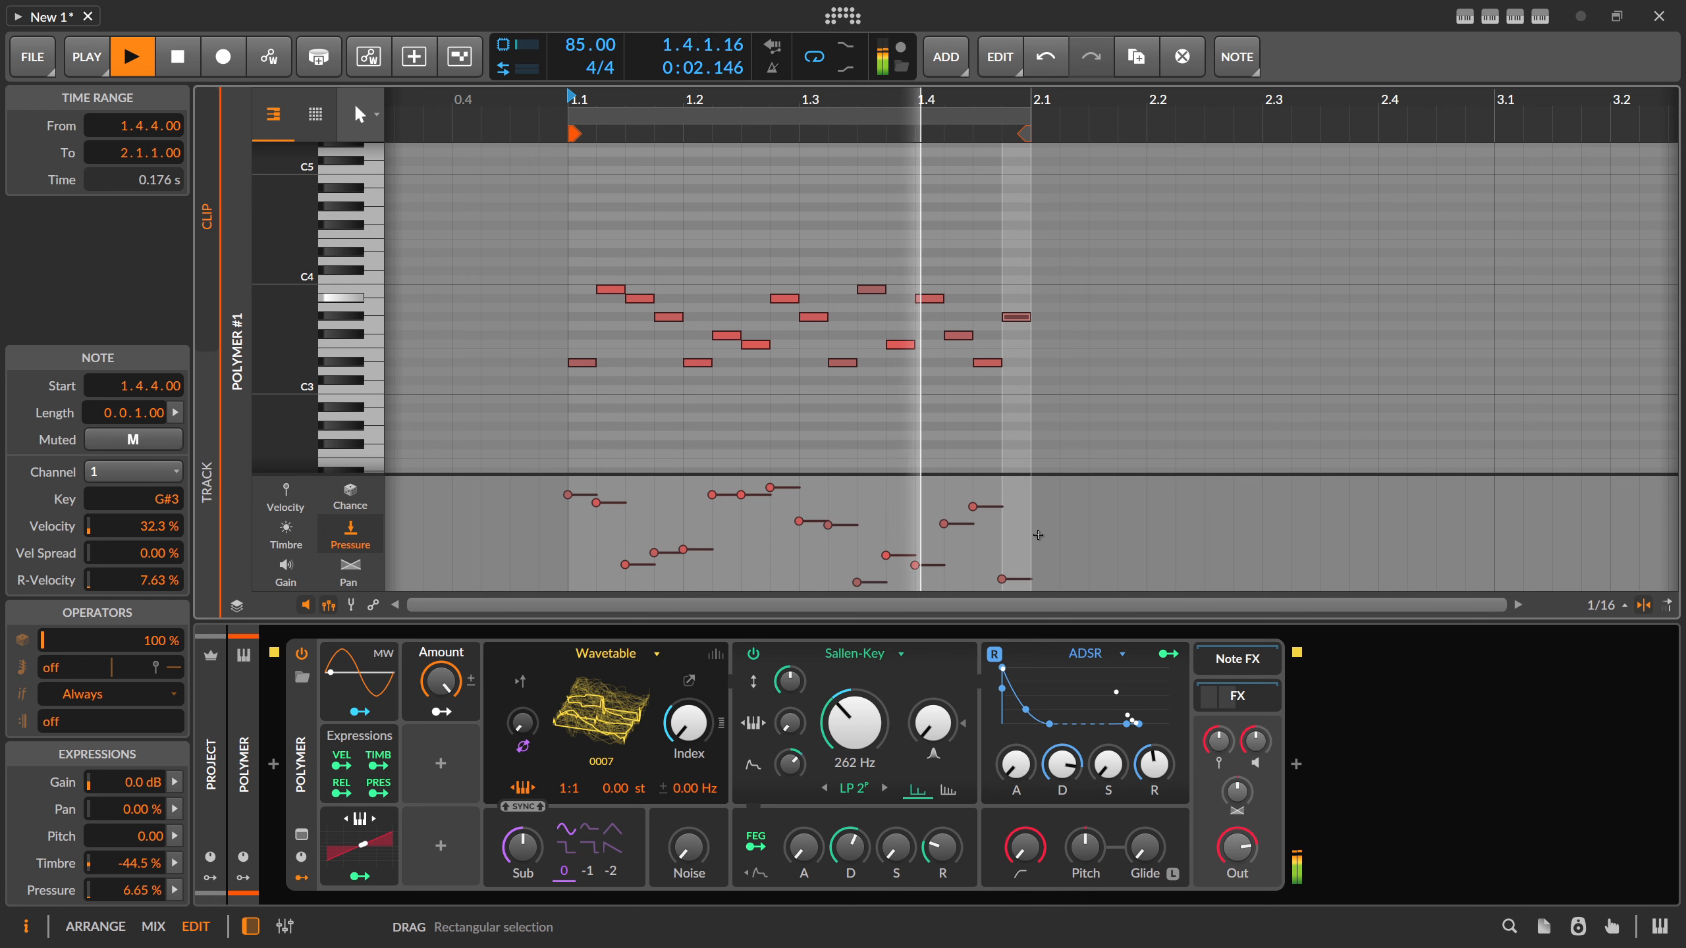
- Load wavetable 0012 into Polymer's oscillator and raise its Phase Modulation Amount to about 25.5 %
{"action": "left_click", "coordinate": [615, 698]}
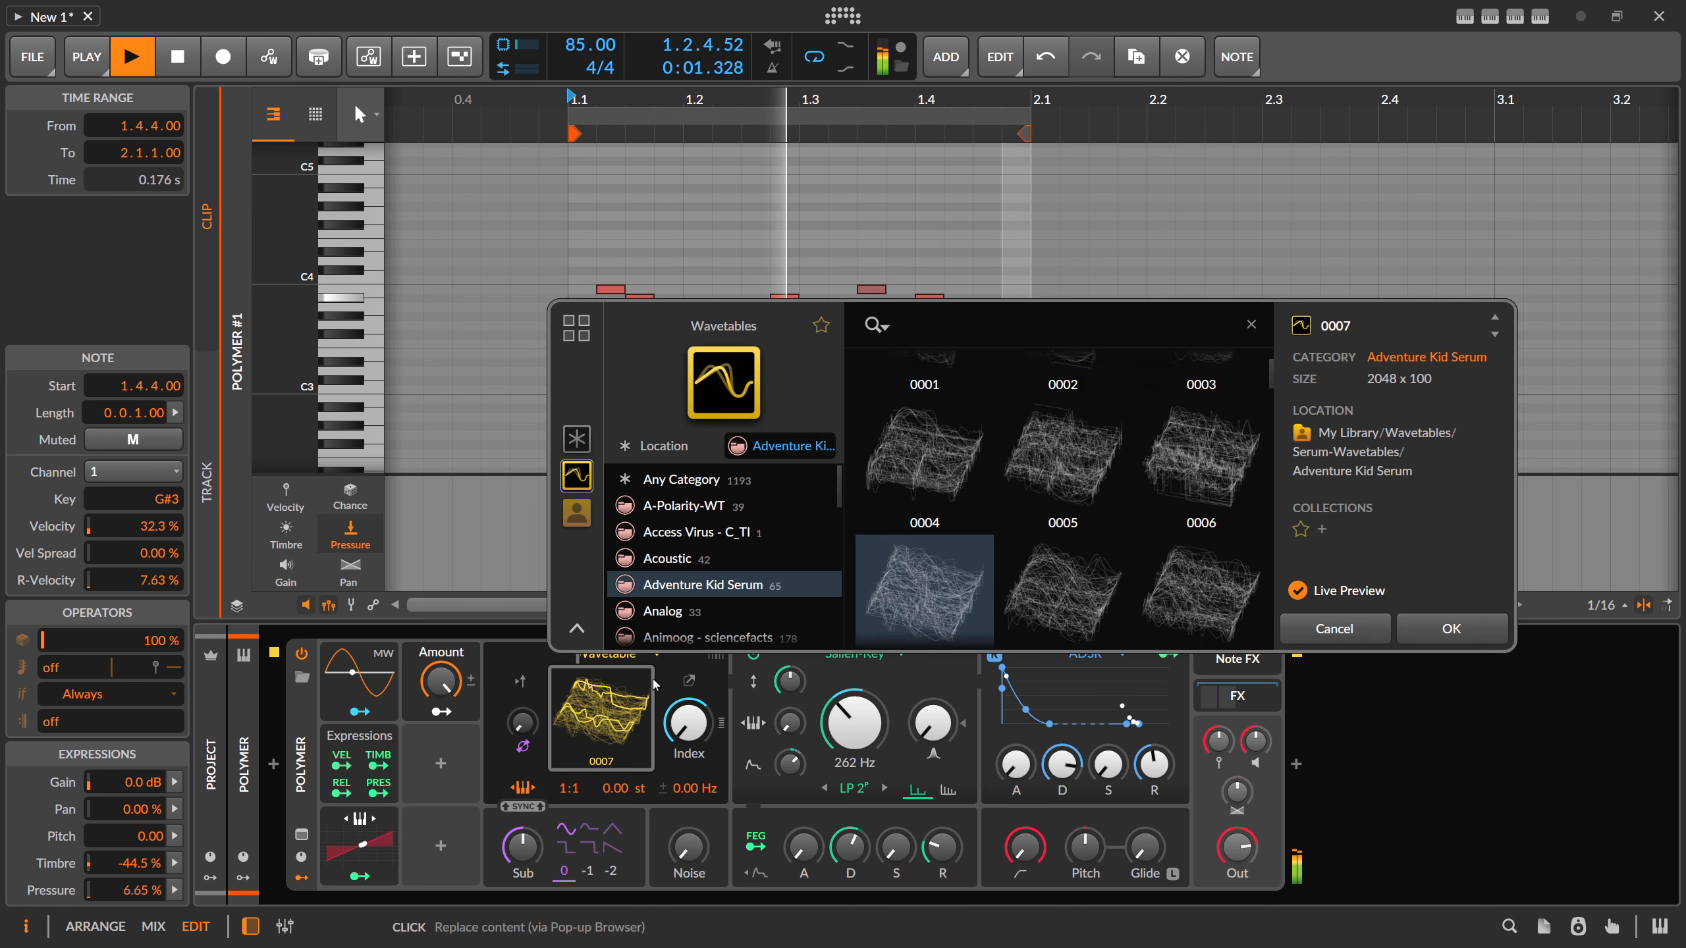
{"action": "scroll", "coordinate": [1144, 512], "scroll_direction": "down", "scroll_amount": 3}
{"action": "double_click", "coordinate": [1185, 510]}
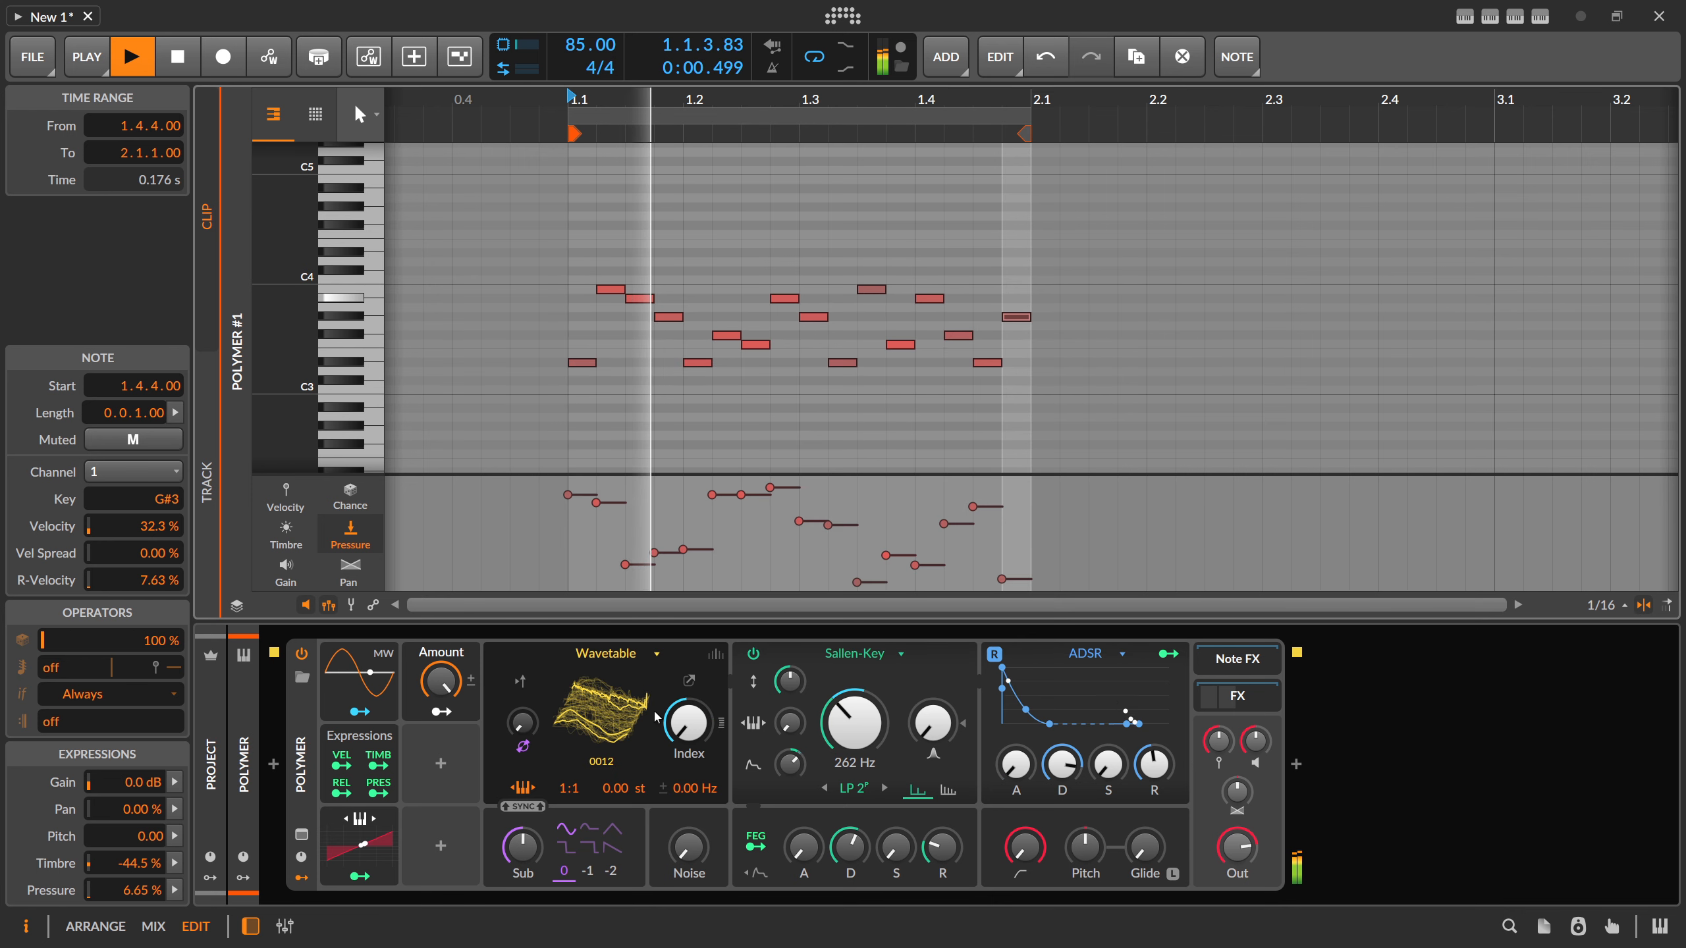
{"action": "left_click_drag", "start_coordinate": [522, 722], "coordinate": [522, 673]}
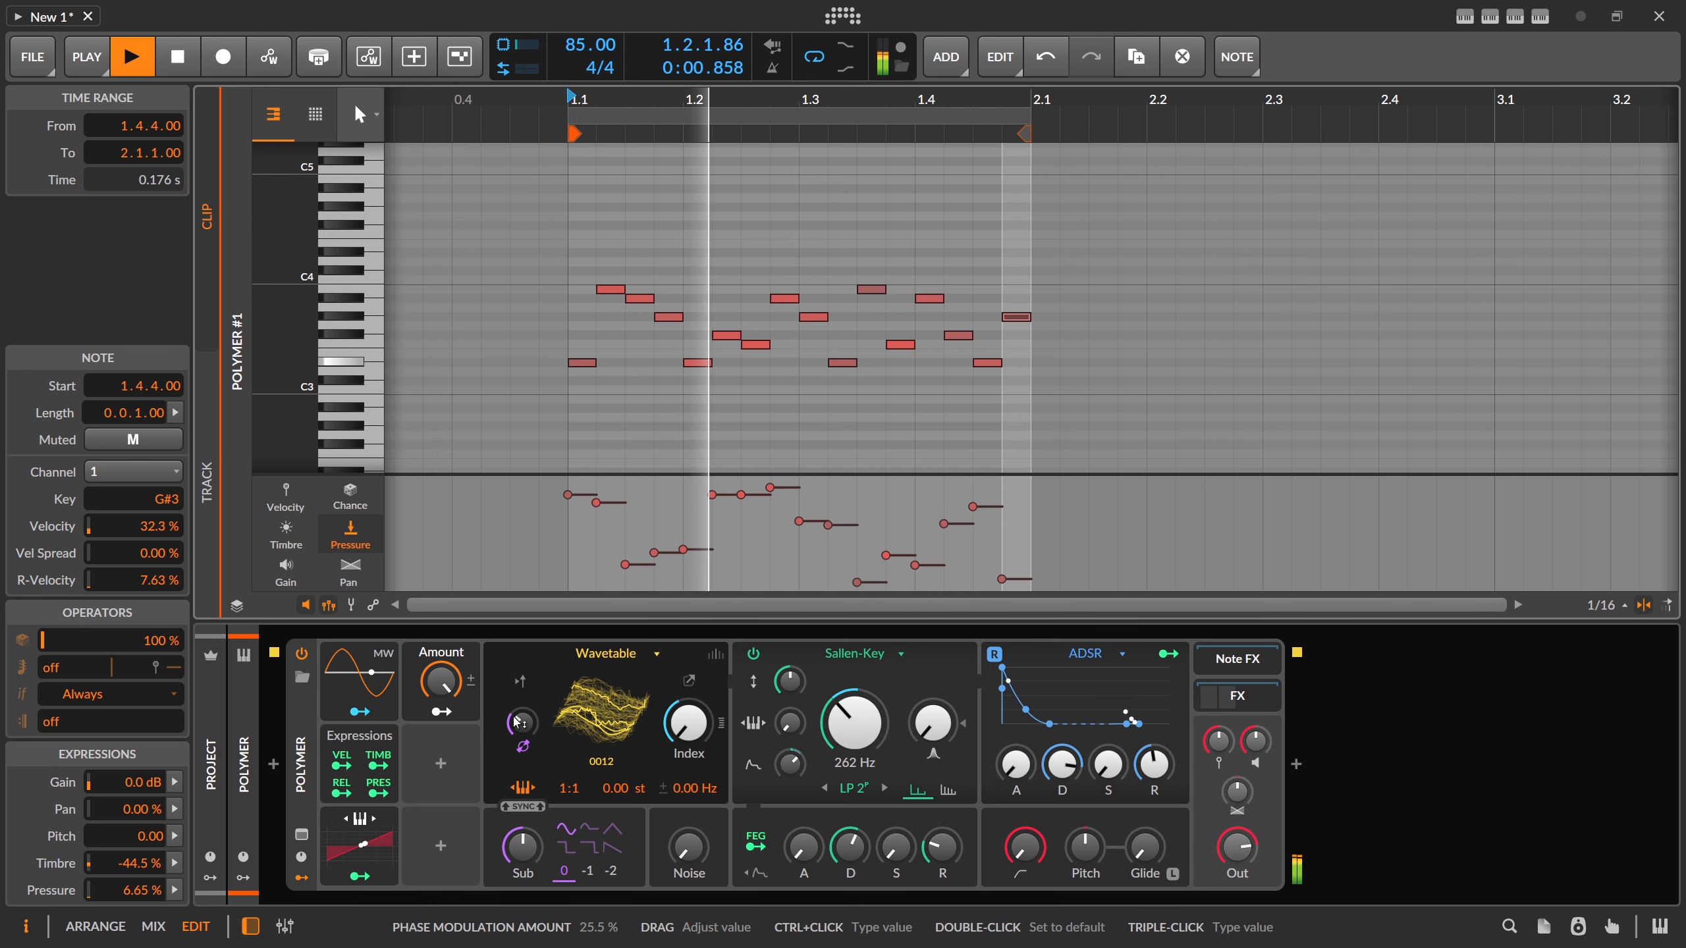
- Stop playback and set Melody Maker's Rhythmic Emphasis to 0 %
{"action": "left_click", "coordinate": [997, 166]}
{"action": "key", "text": "space"}
{"action": "left_click", "coordinate": [1540, 17]}
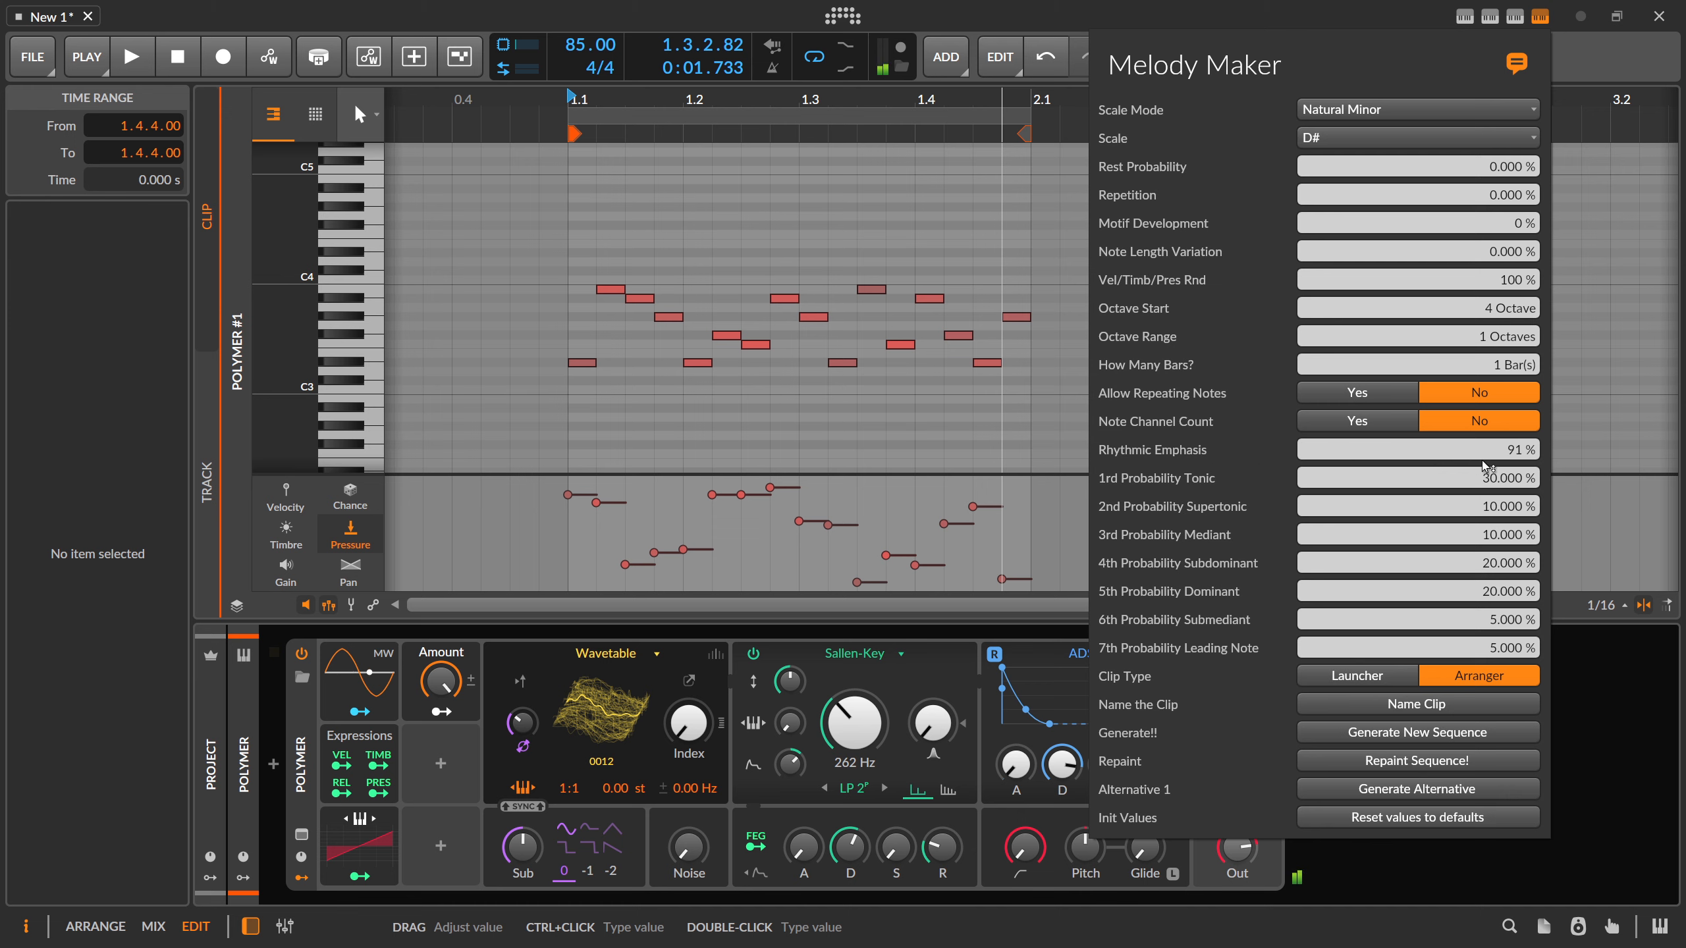
{"action": "left_click_drag", "start_coordinate": [1504, 453], "coordinate": [1503, 469]}
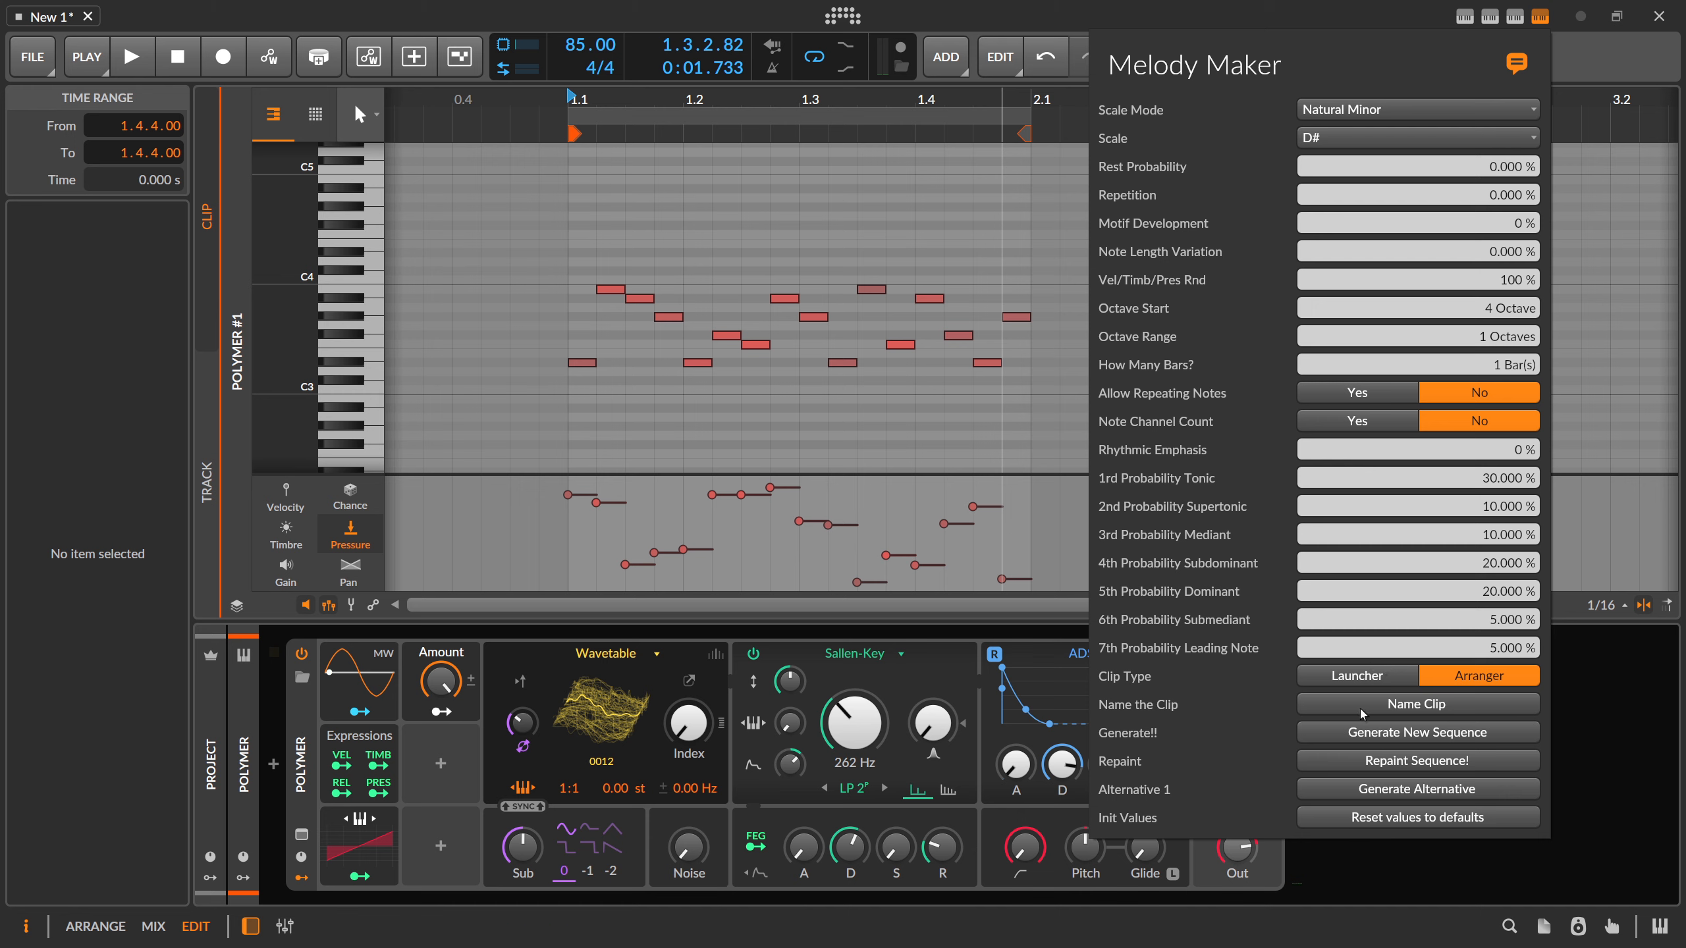
- Return to the arranger and have Melody Maker name the clip after its scale settings
{"action": "left_click", "coordinate": [933, 406]}
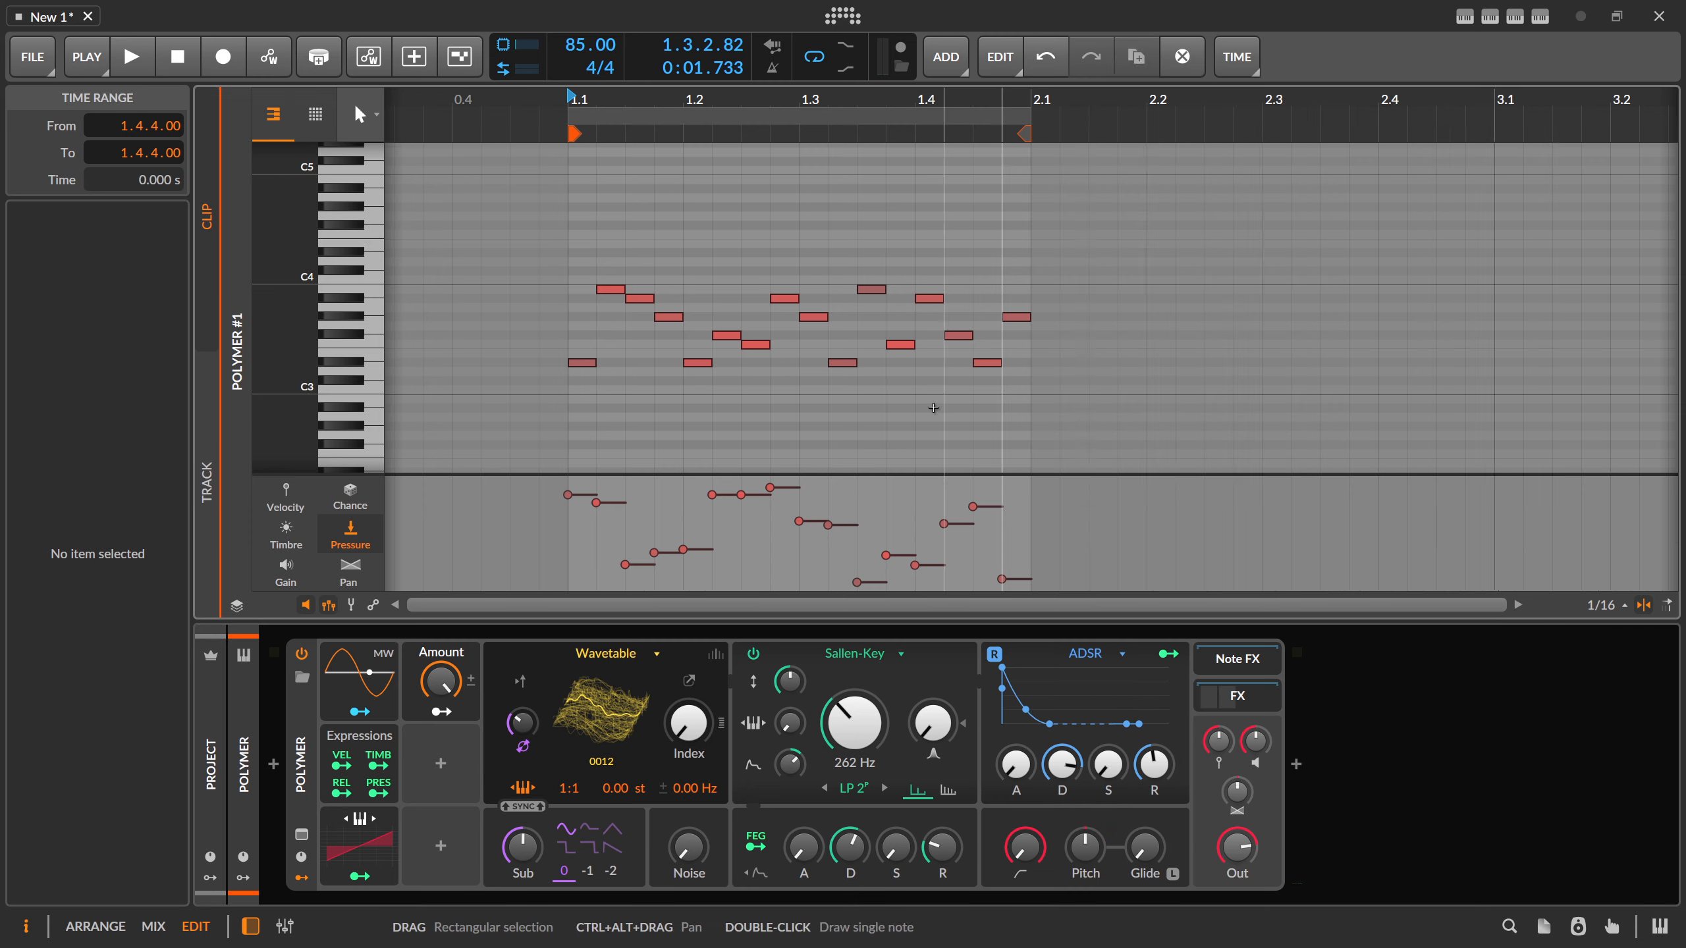
{"action": "key", "text": "Tab"}
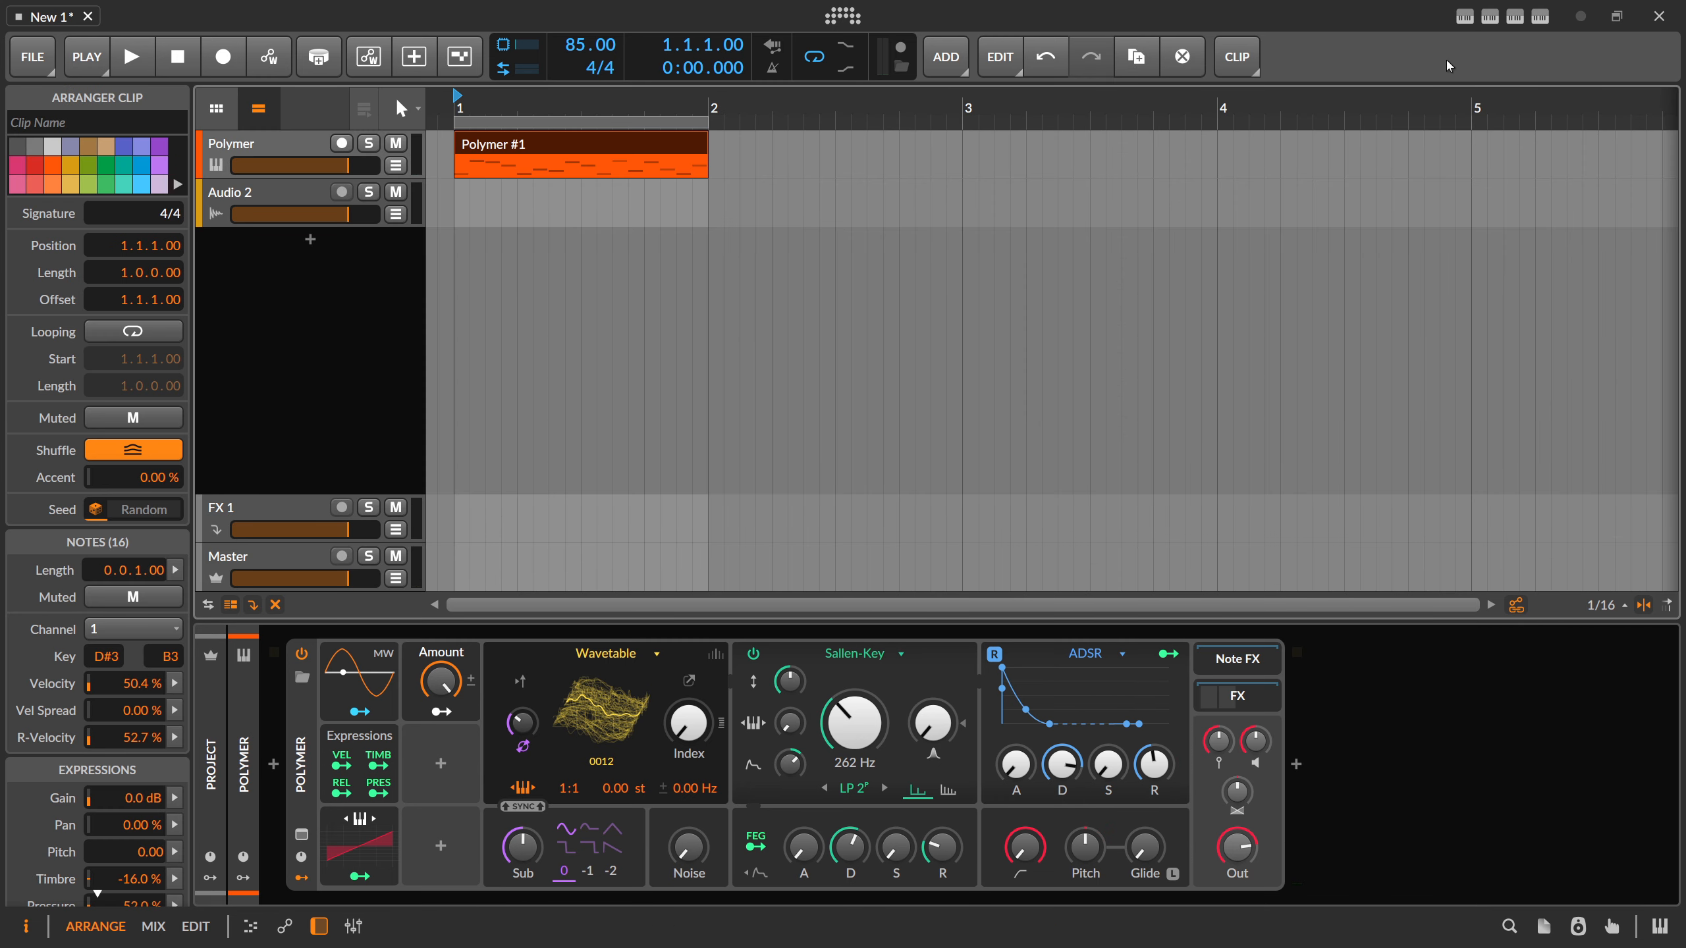
{"action": "left_click", "coordinate": [1538, 17]}
{"action": "left_click", "coordinate": [1388, 718]}
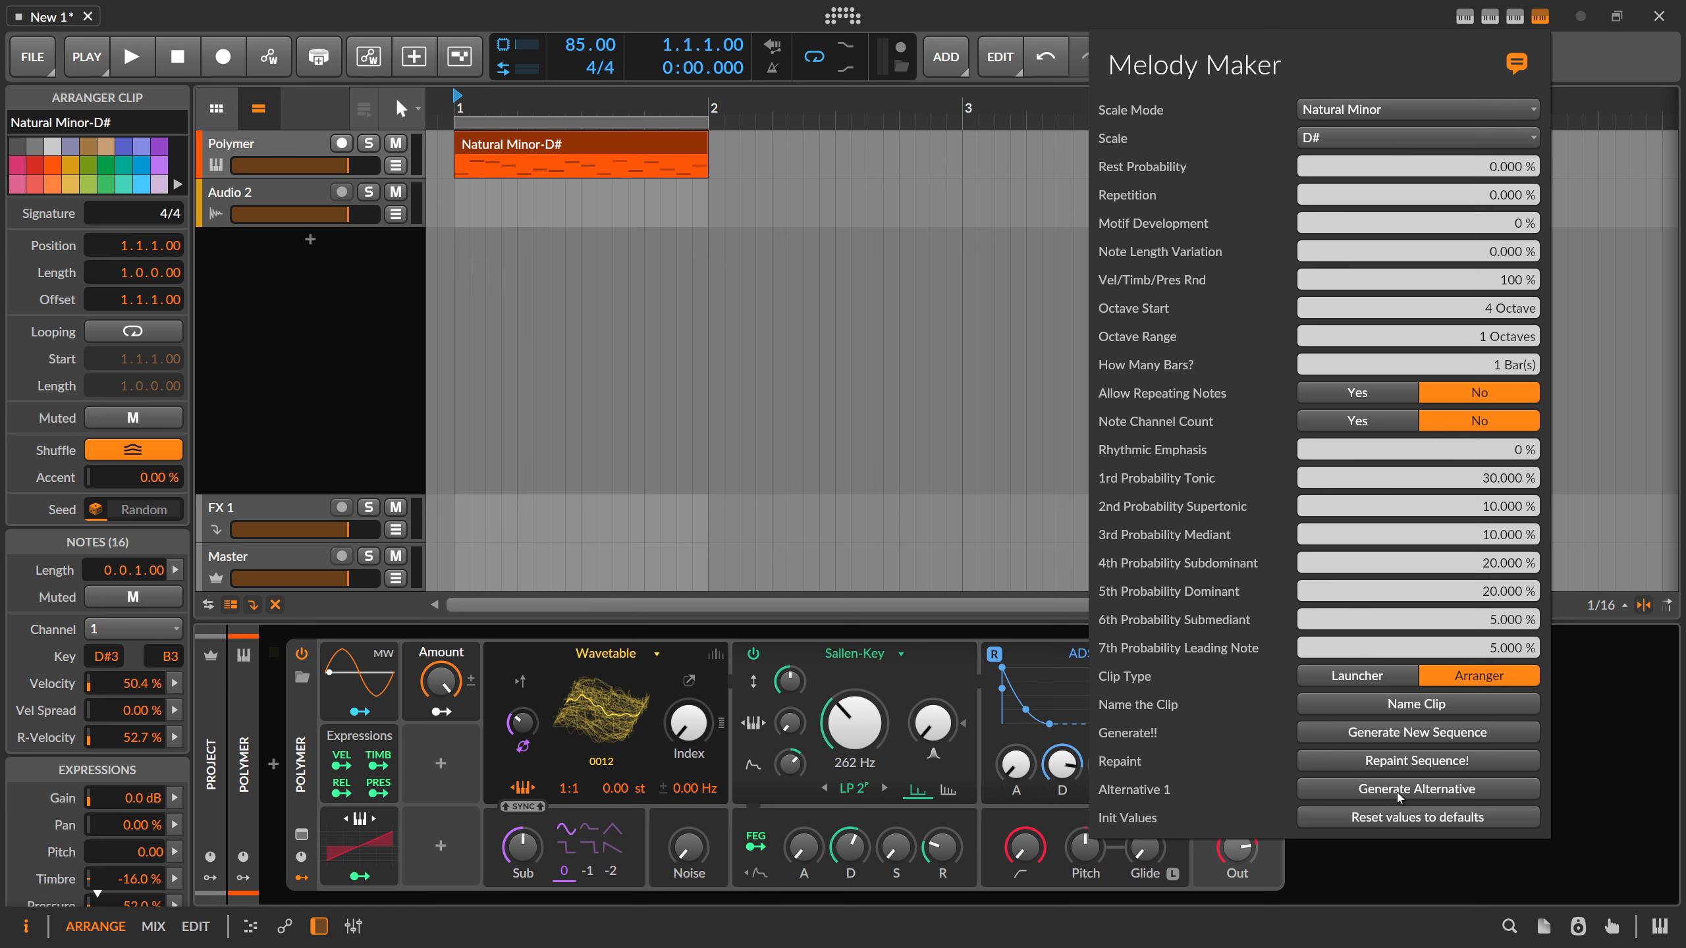
- Open the Natural Minor-D# clip in the note editor and generate a new Melody Maker sequence
{"action": "double_click", "coordinate": [632, 149]}
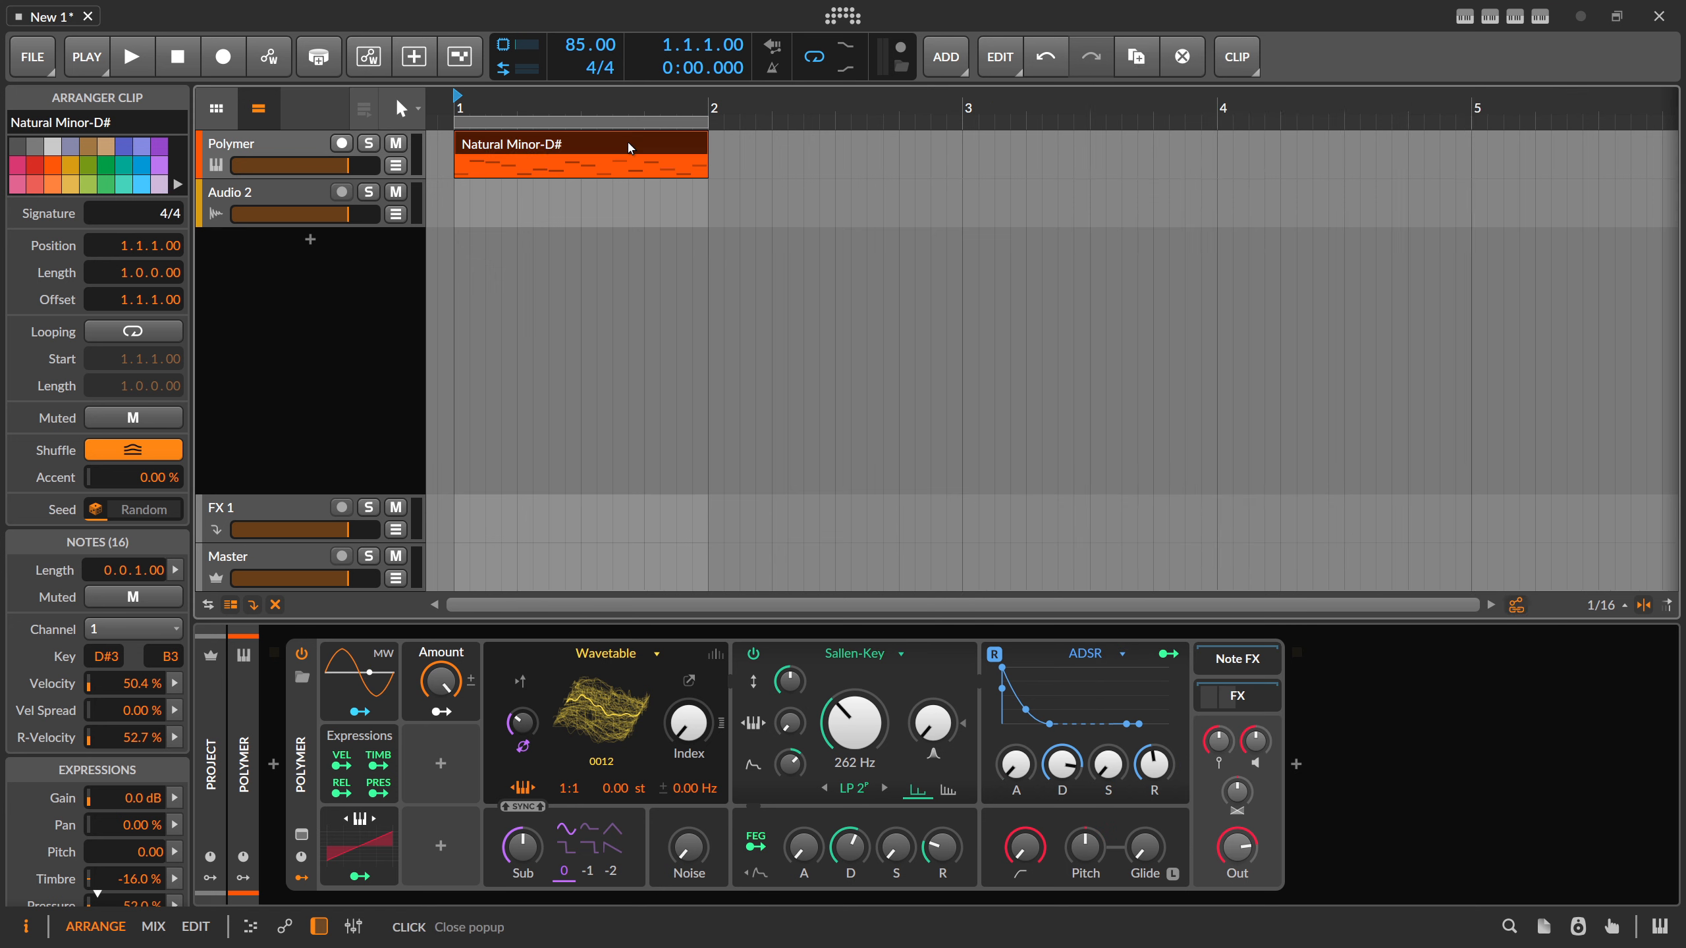
{"action": "scroll", "coordinate": [653, 102], "scroll_direction": "down", "scroll_amount": 1}
{"action": "left_click", "coordinate": [1540, 16]}
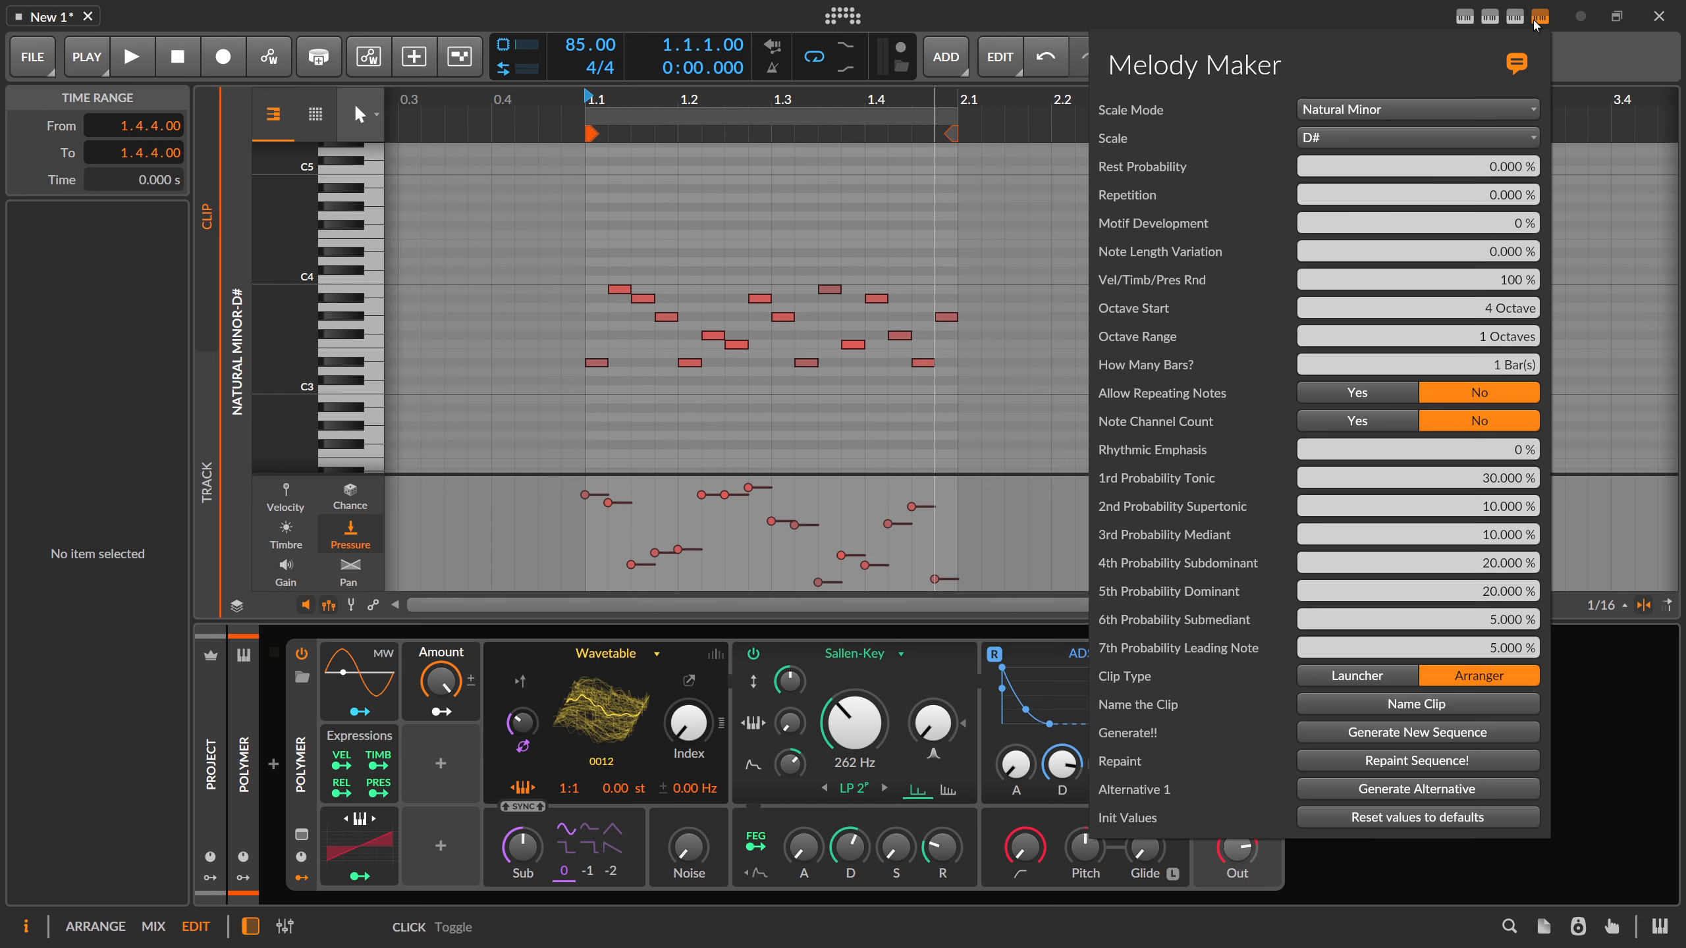
{"action": "left_click", "coordinate": [1369, 733]}
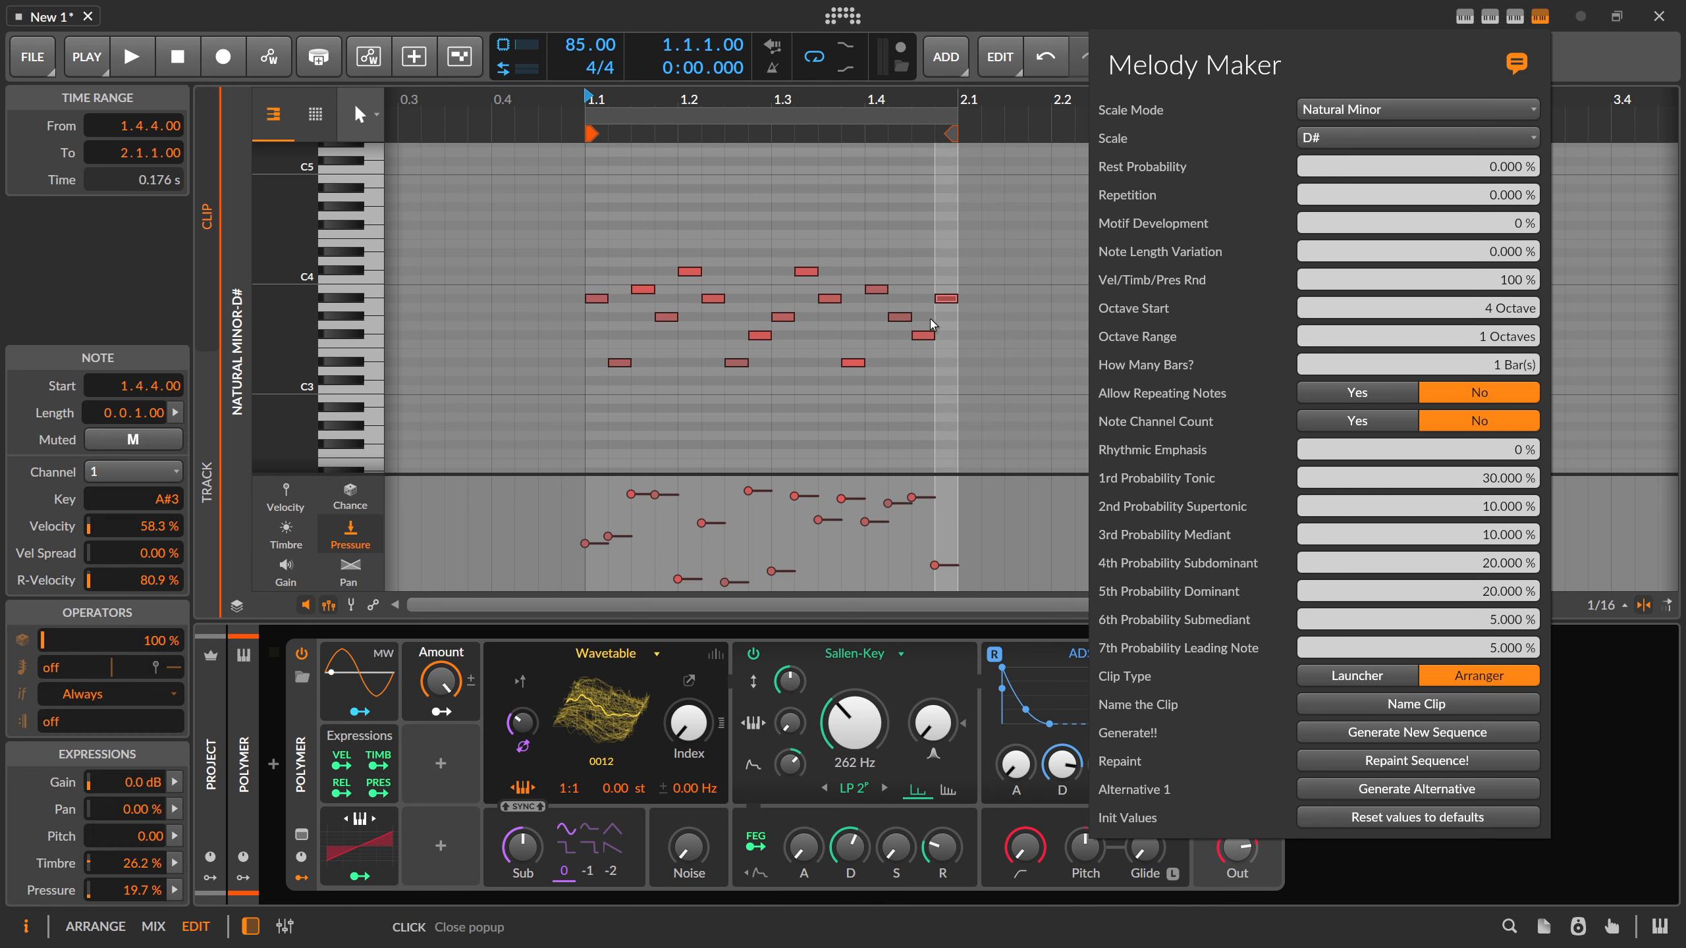
- Generate a series of alternatives of the current sequence with Melody Maker
{"action": "left_click", "coordinate": [1400, 790]}
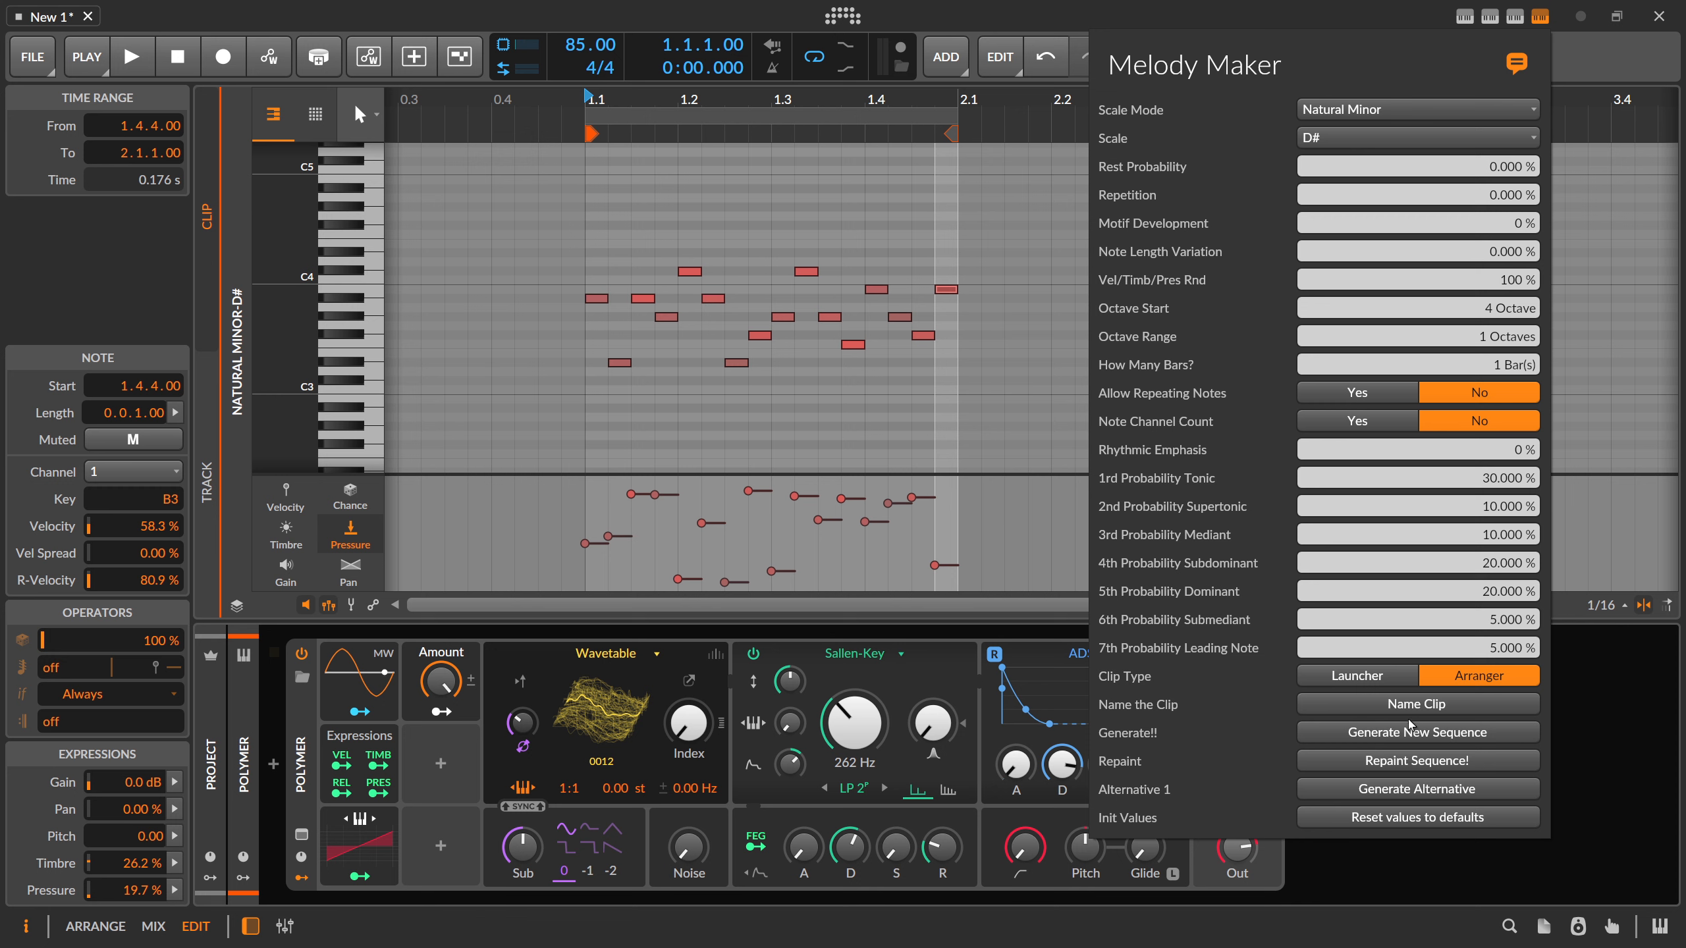
{"action": "left_click", "coordinate": [1425, 794]}
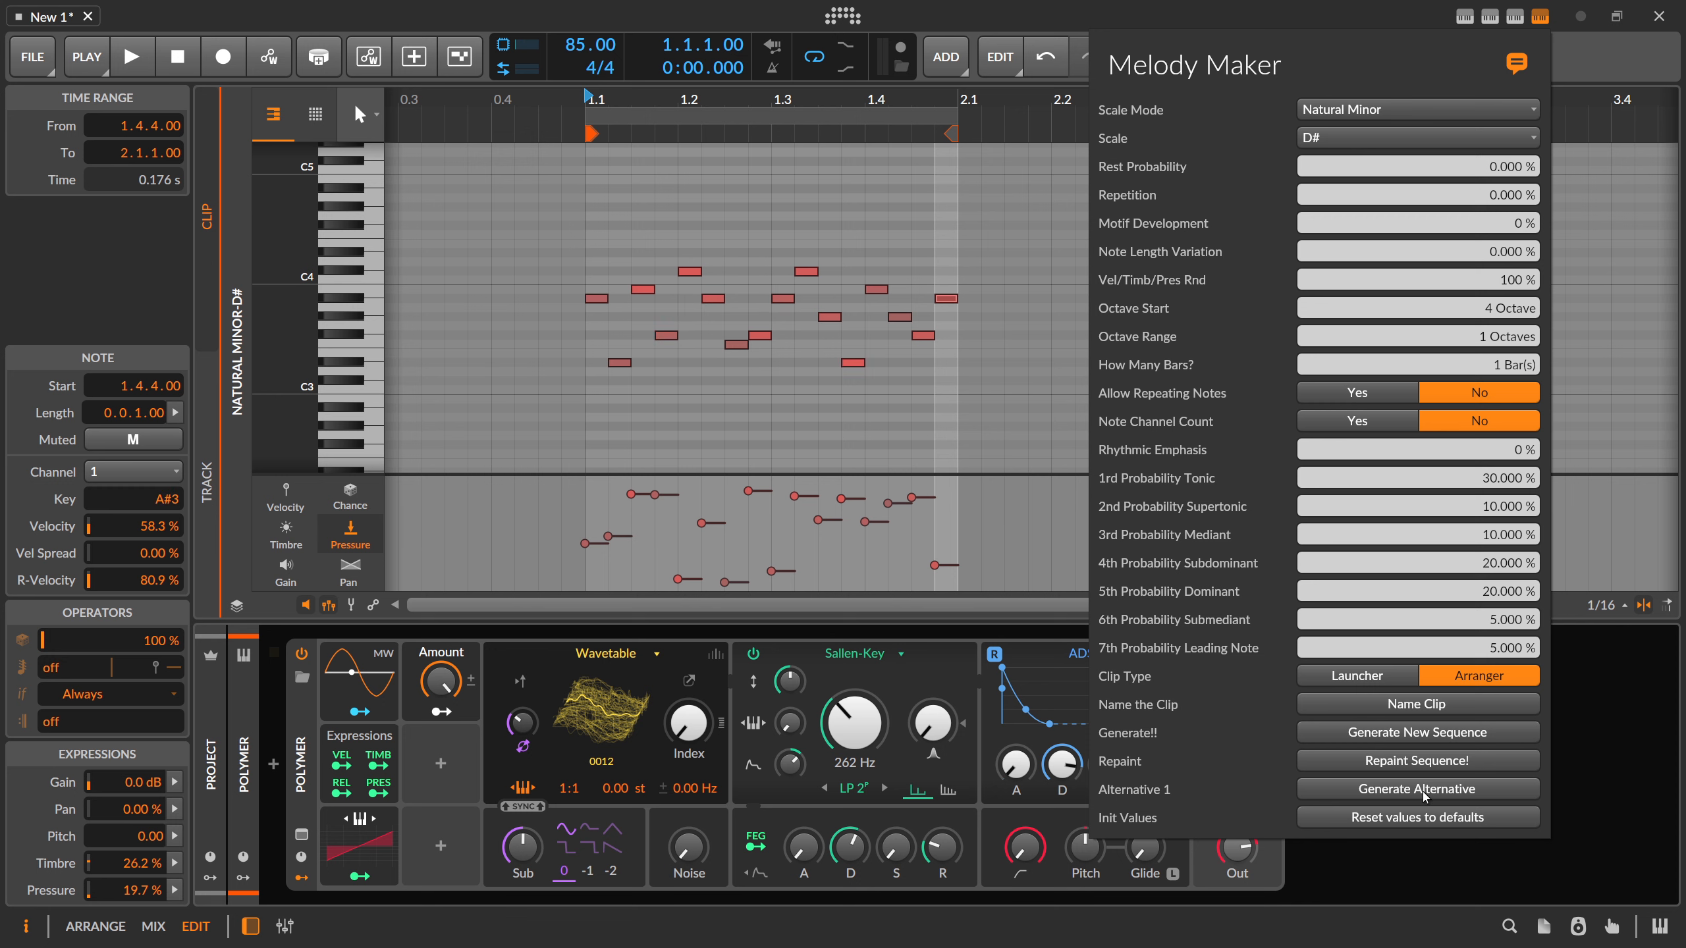
{"action": "left_click", "coordinate": [1425, 794]}
{"action": "left_click", "coordinate": [1425, 794]}
{"action": "left_click", "coordinate": [1425, 793]}
{"action": "left_click", "coordinate": [1425, 793]}
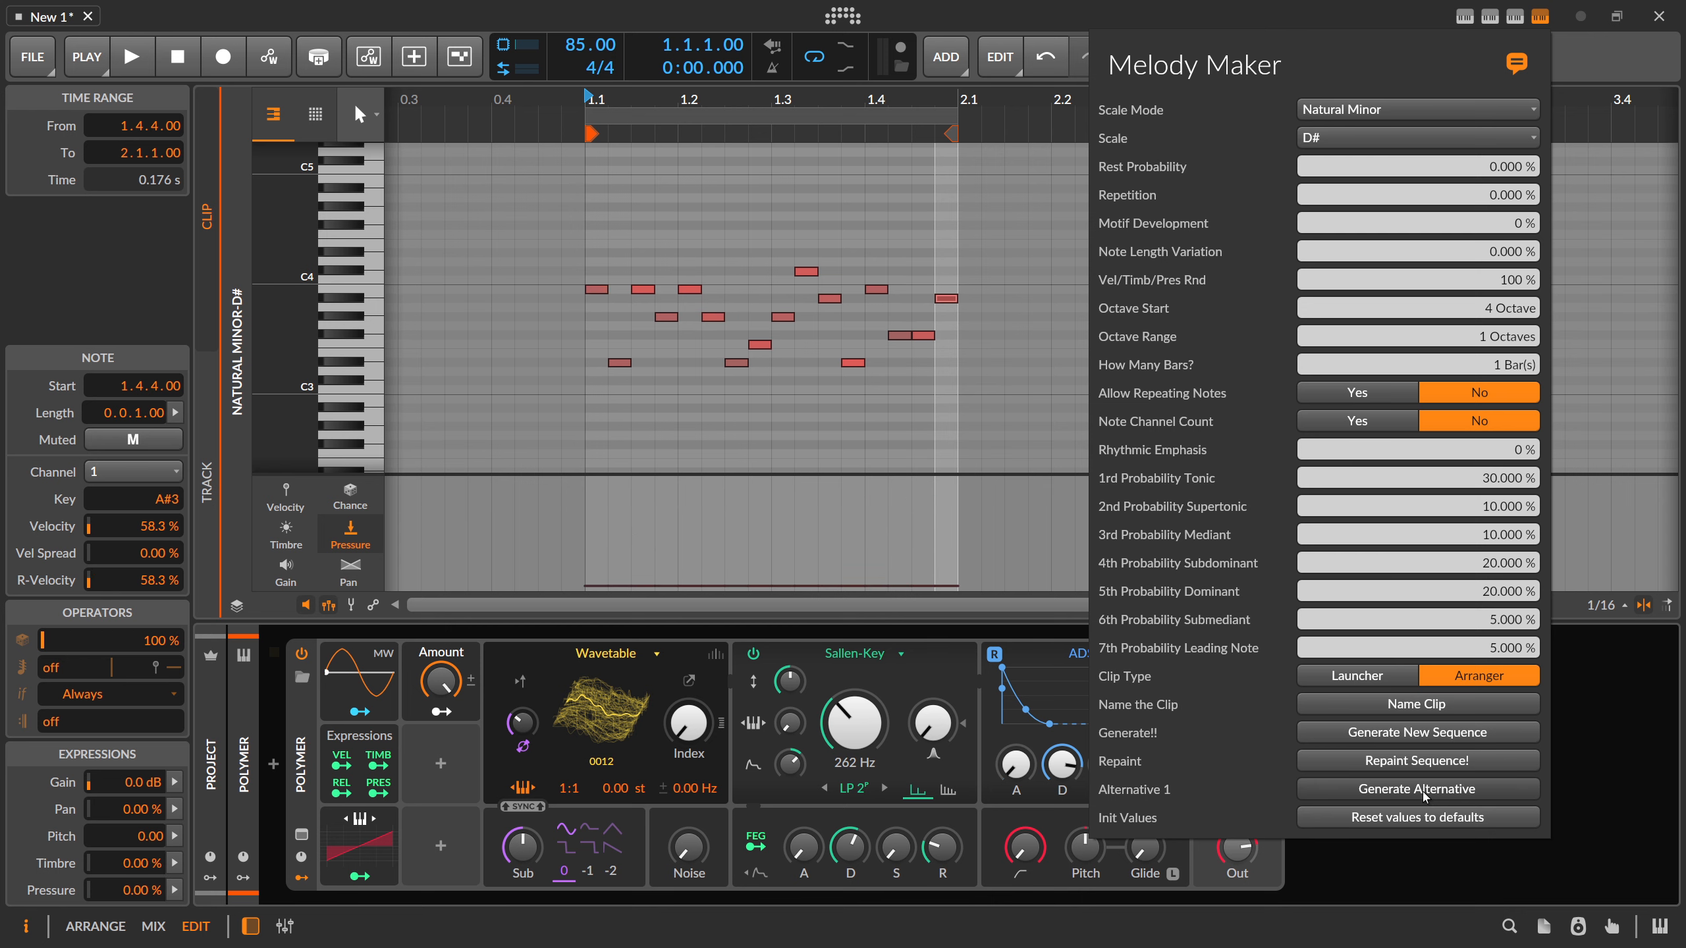
{"action": "left_click", "coordinate": [1425, 794]}
{"action": "left_click", "coordinate": [1425, 794]}
{"action": "left_click", "coordinate": [1425, 793]}
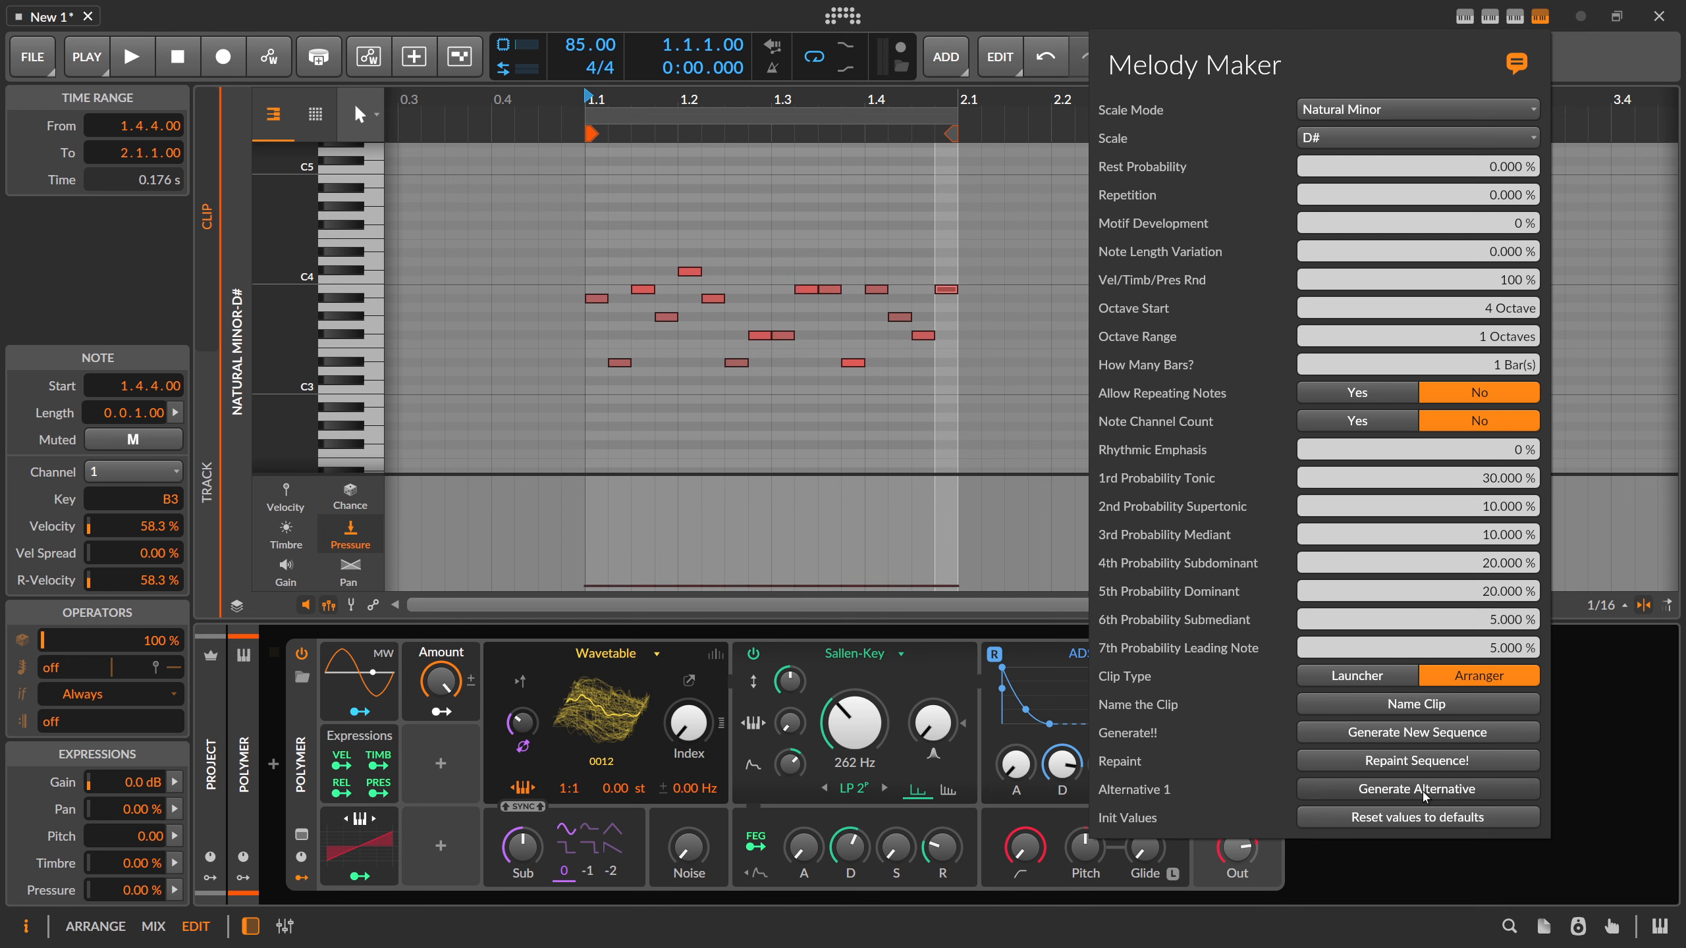
- Generate several more alternatives of the sequence with Melody Maker, then repaint the current sequence
{"action": "left_click", "coordinate": [1425, 794]}
{"action": "left_click", "coordinate": [1425, 793]}
{"action": "left_click", "coordinate": [1425, 793]}
{"action": "left_click", "coordinate": [1425, 793]}
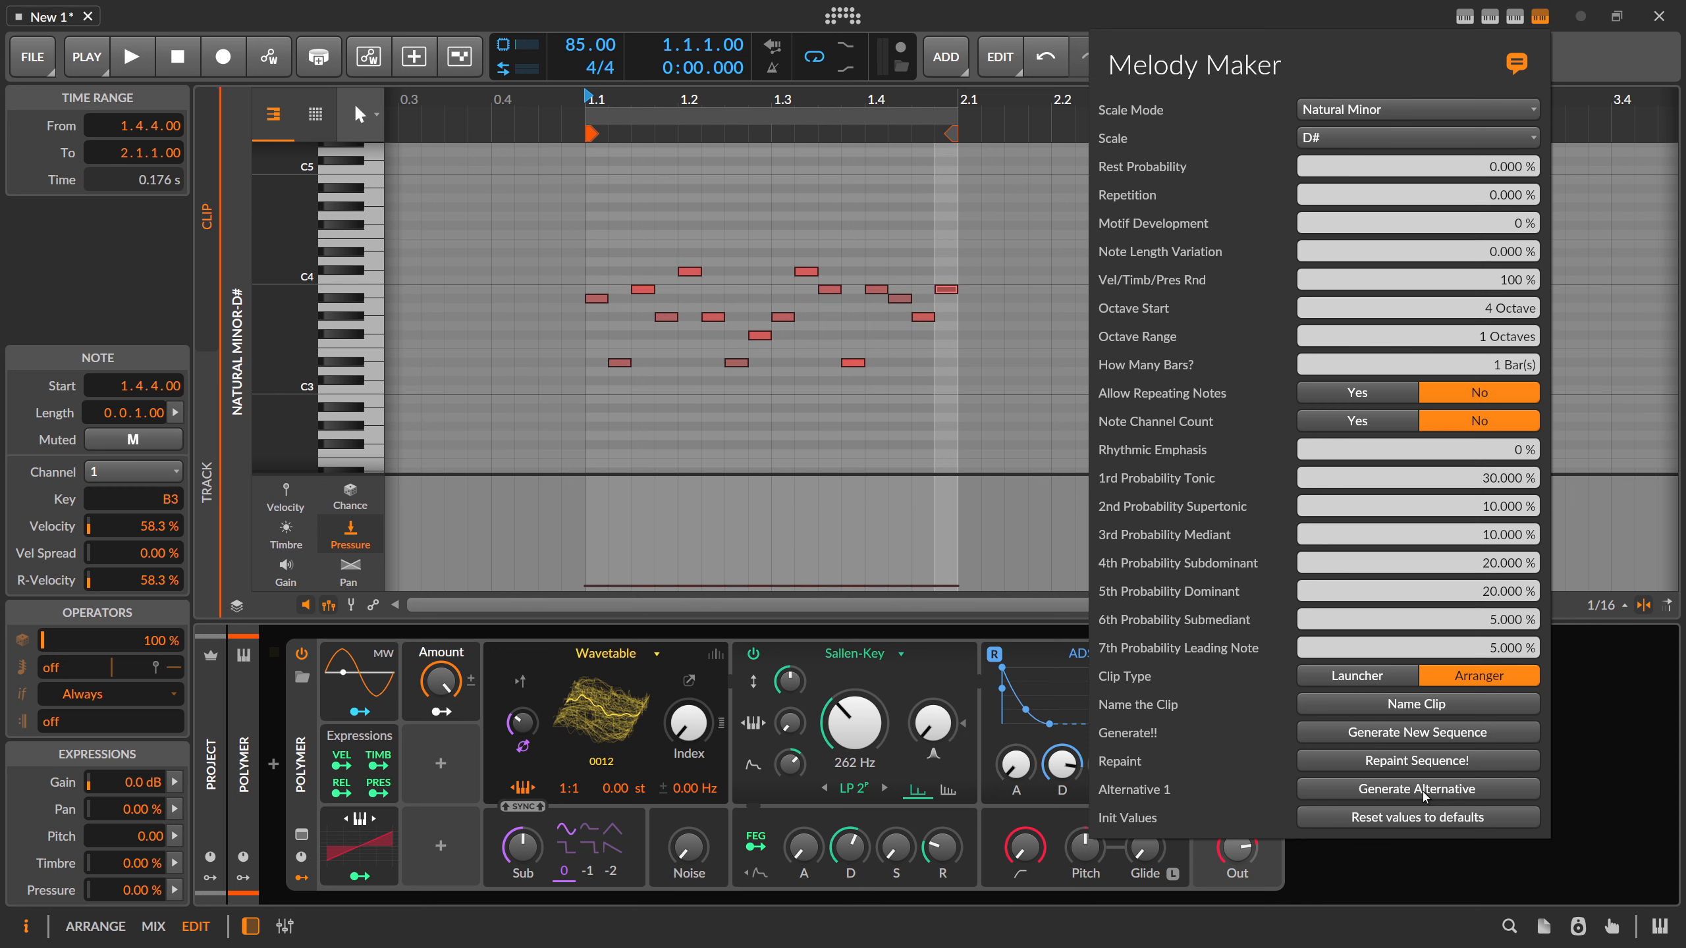
{"action": "left_click", "coordinate": [1425, 794]}
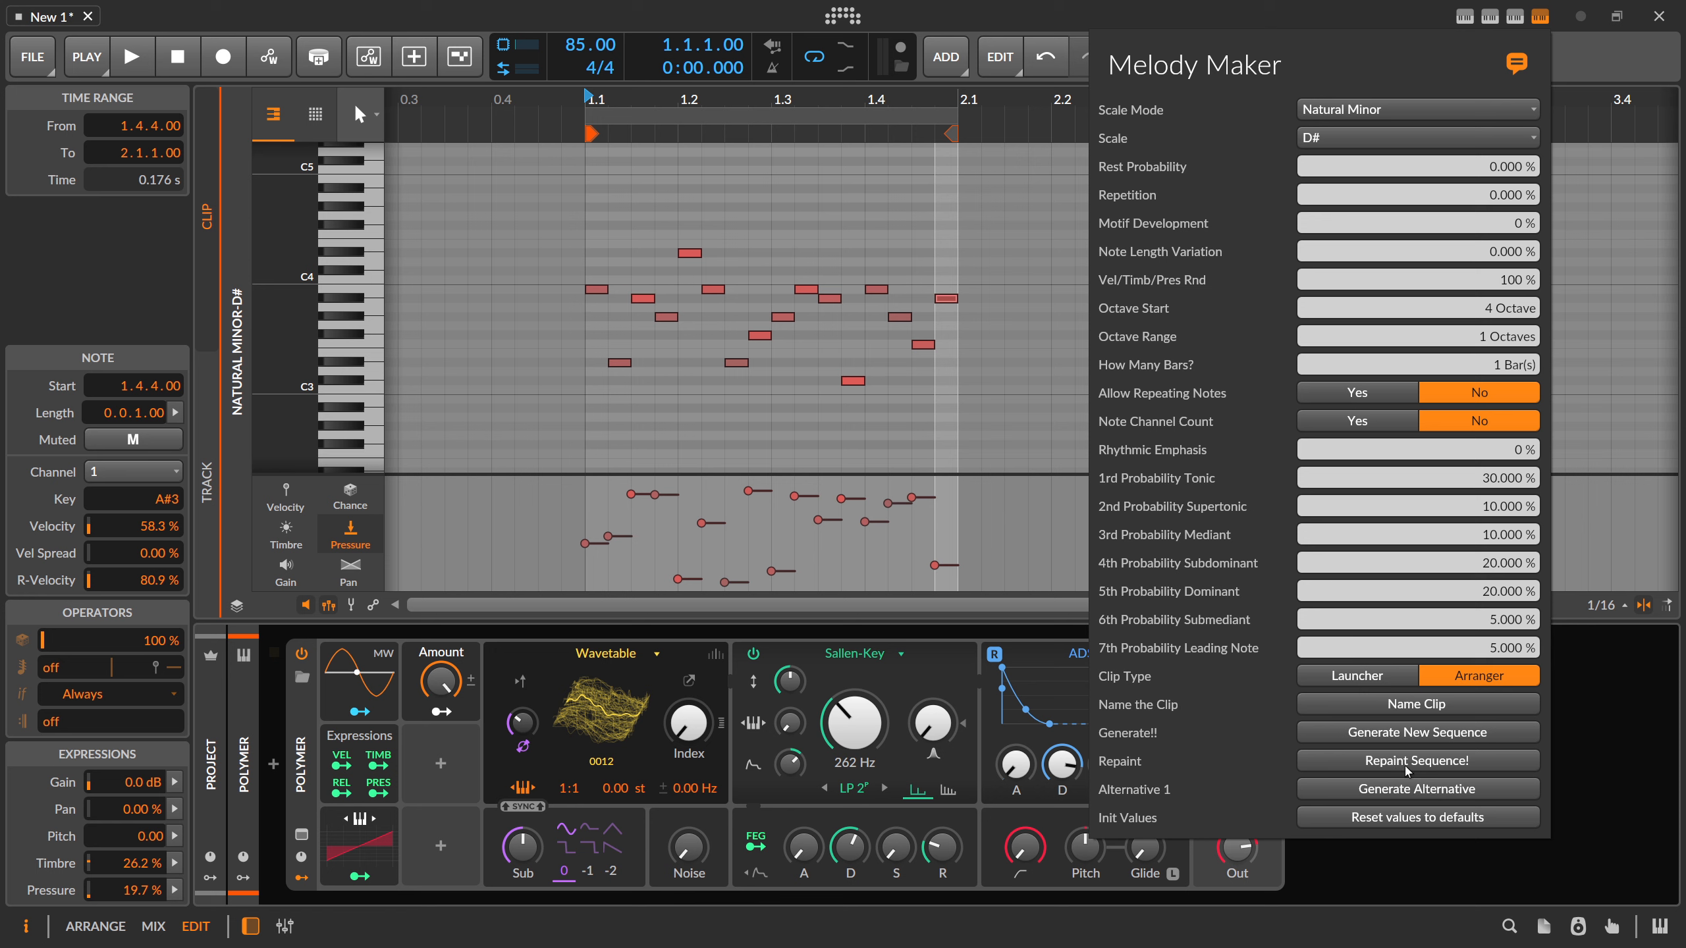
{"action": "left_click", "coordinate": [1396, 766]}
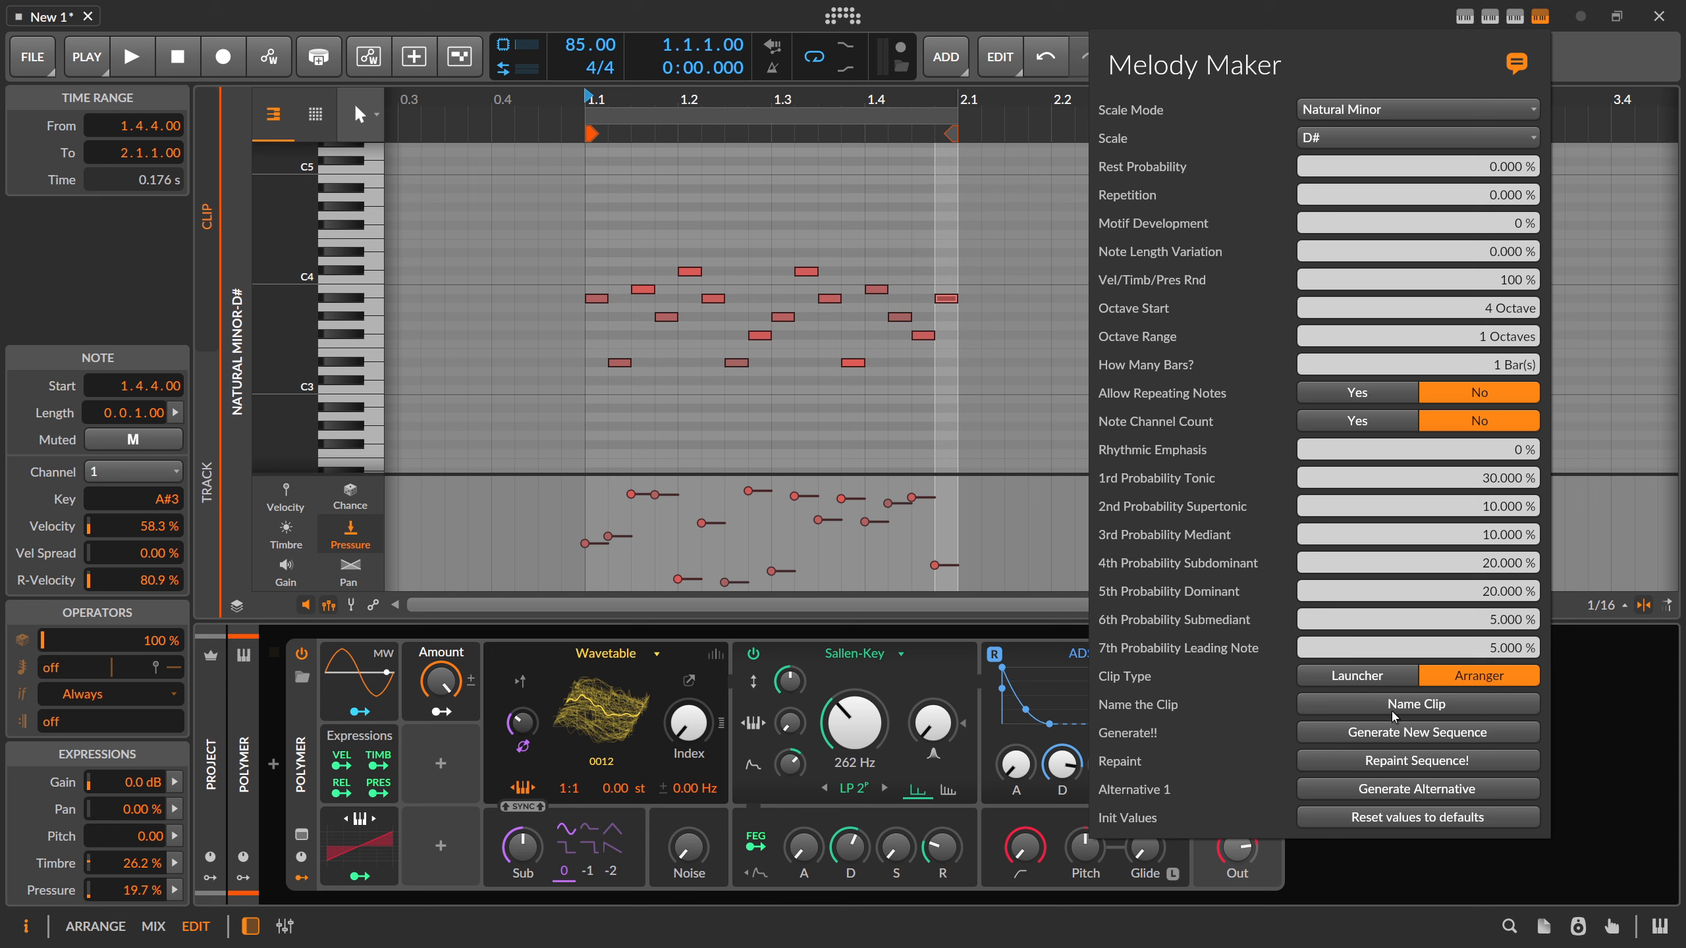
- Generate a new Melody Maker sequence in the Natural Minor-D# clip and return to the arranger
{"action": "left_click", "coordinate": [1382, 733]}
{"action": "left_click", "coordinate": [712, 218]}
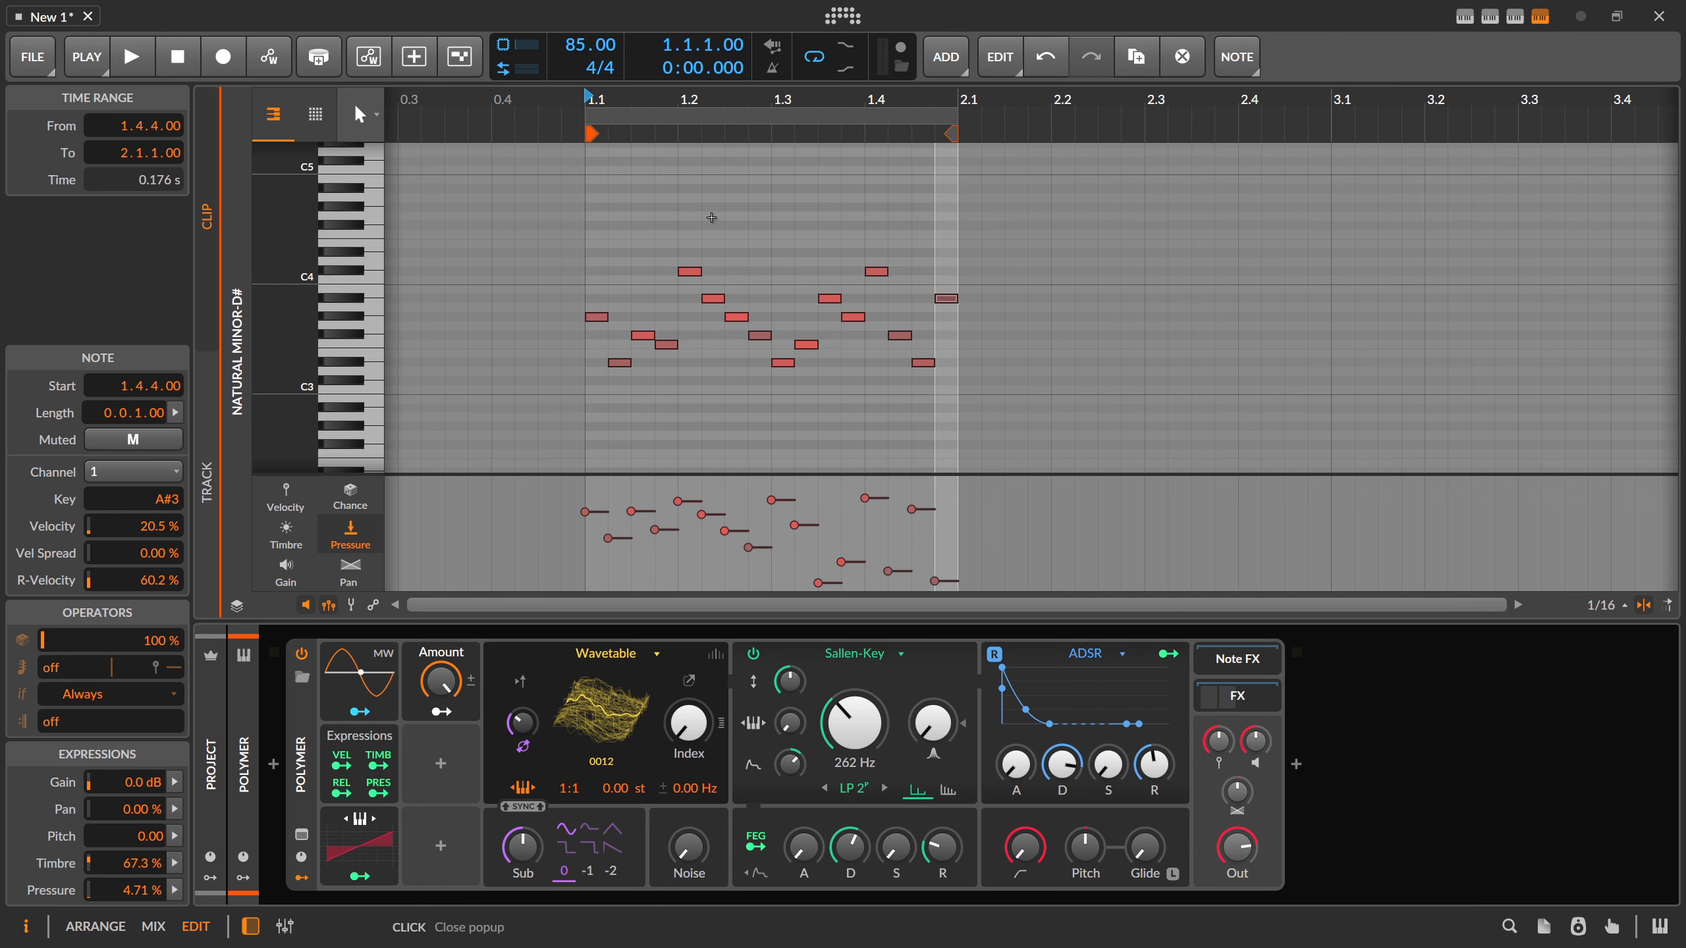
{"action": "key", "text": "Tab"}
- Insert a one-bar clip at bar 2 of the Polymer track and fill it with an alternative generated by Melody Maker
{"action": "left_click", "coordinate": [725, 140]}
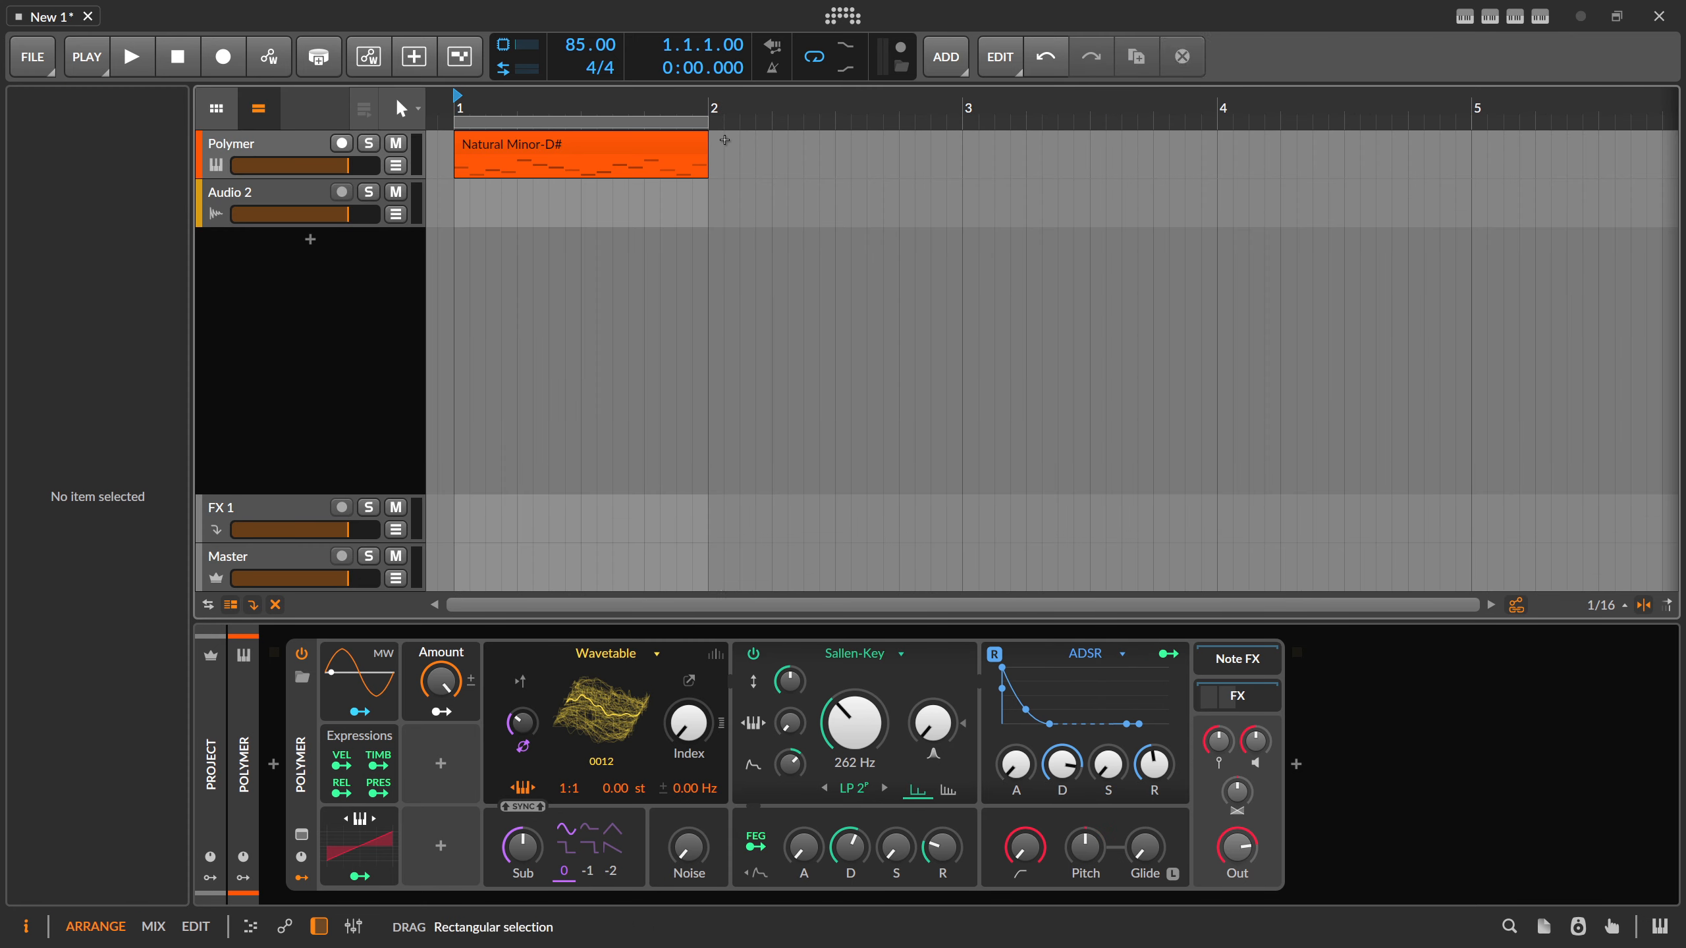
{"action": "double_click", "coordinate": [725, 140]}
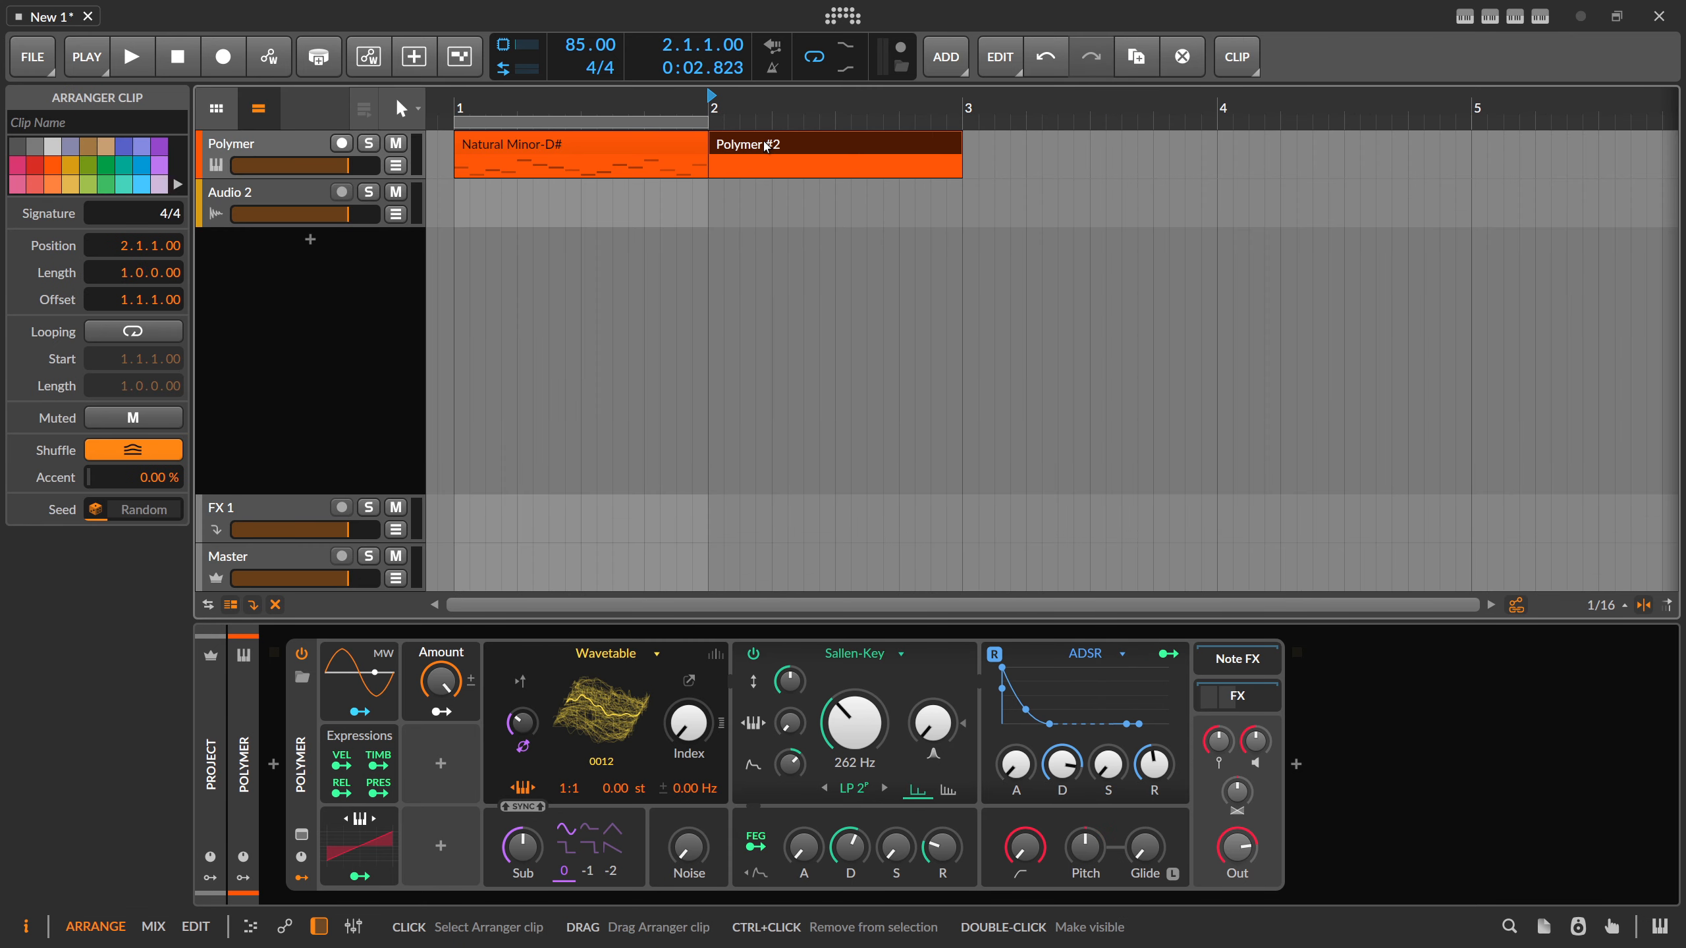
{"action": "key", "text": "Tab"}
{"action": "left_click", "coordinate": [1539, 16]}
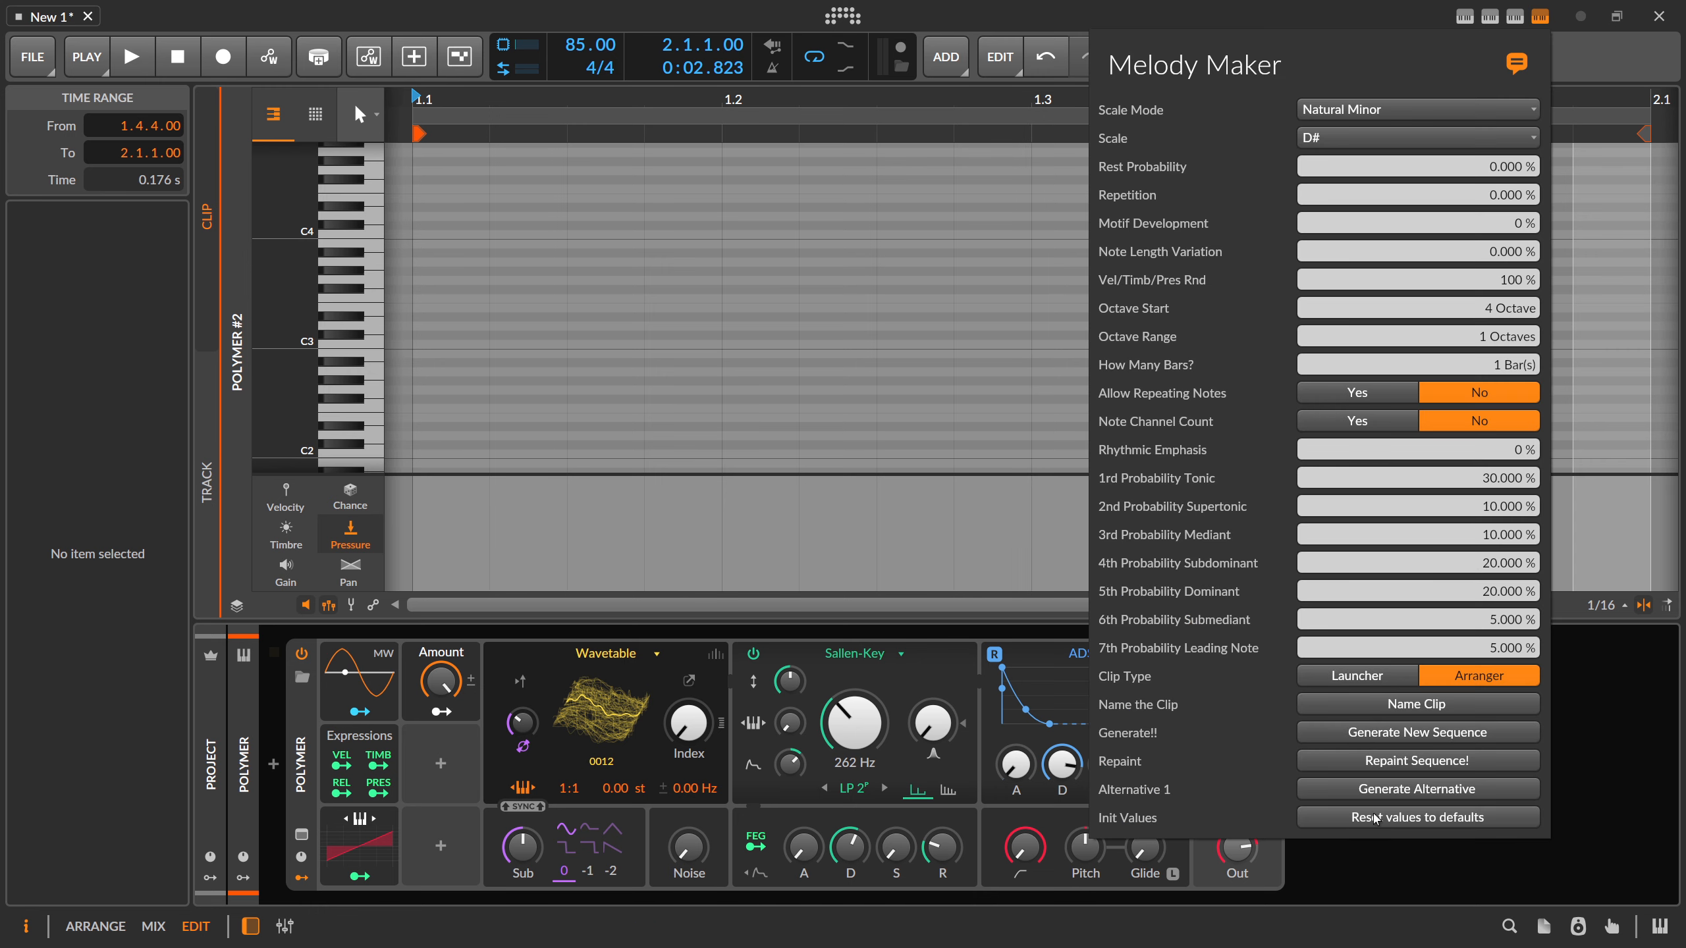
{"action": "left_click", "coordinate": [1386, 789]}
{"action": "left_click", "coordinate": [1387, 797]}
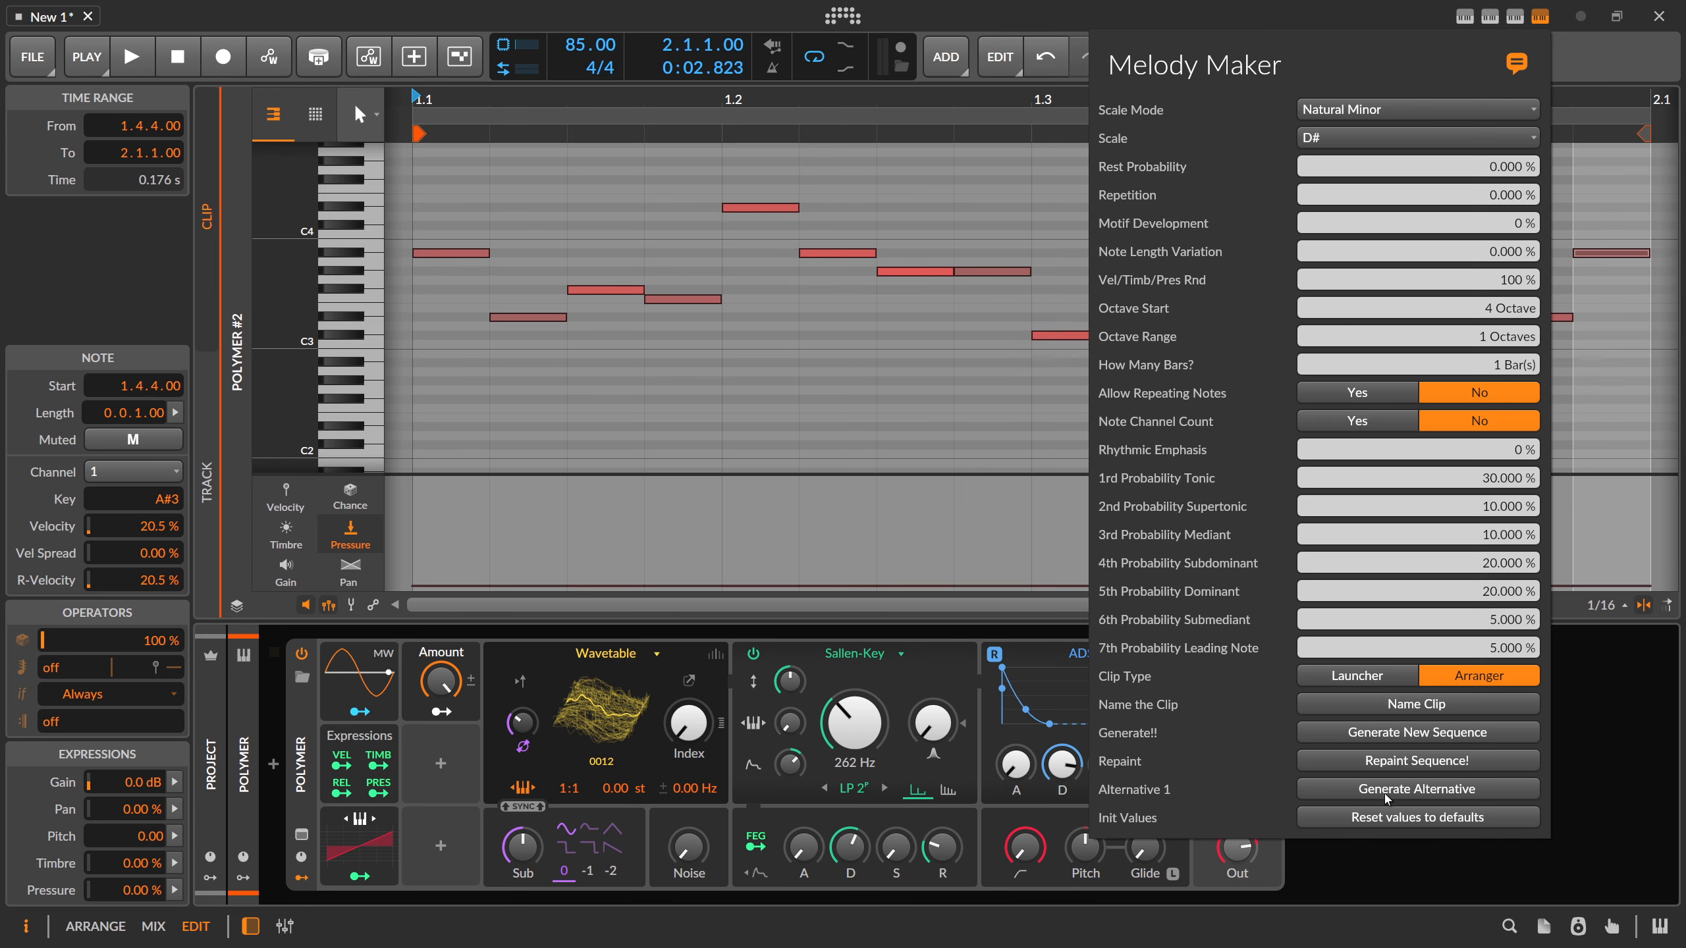
{"action": "left_click", "coordinate": [837, 140]}
{"action": "key", "text": "Tab"}
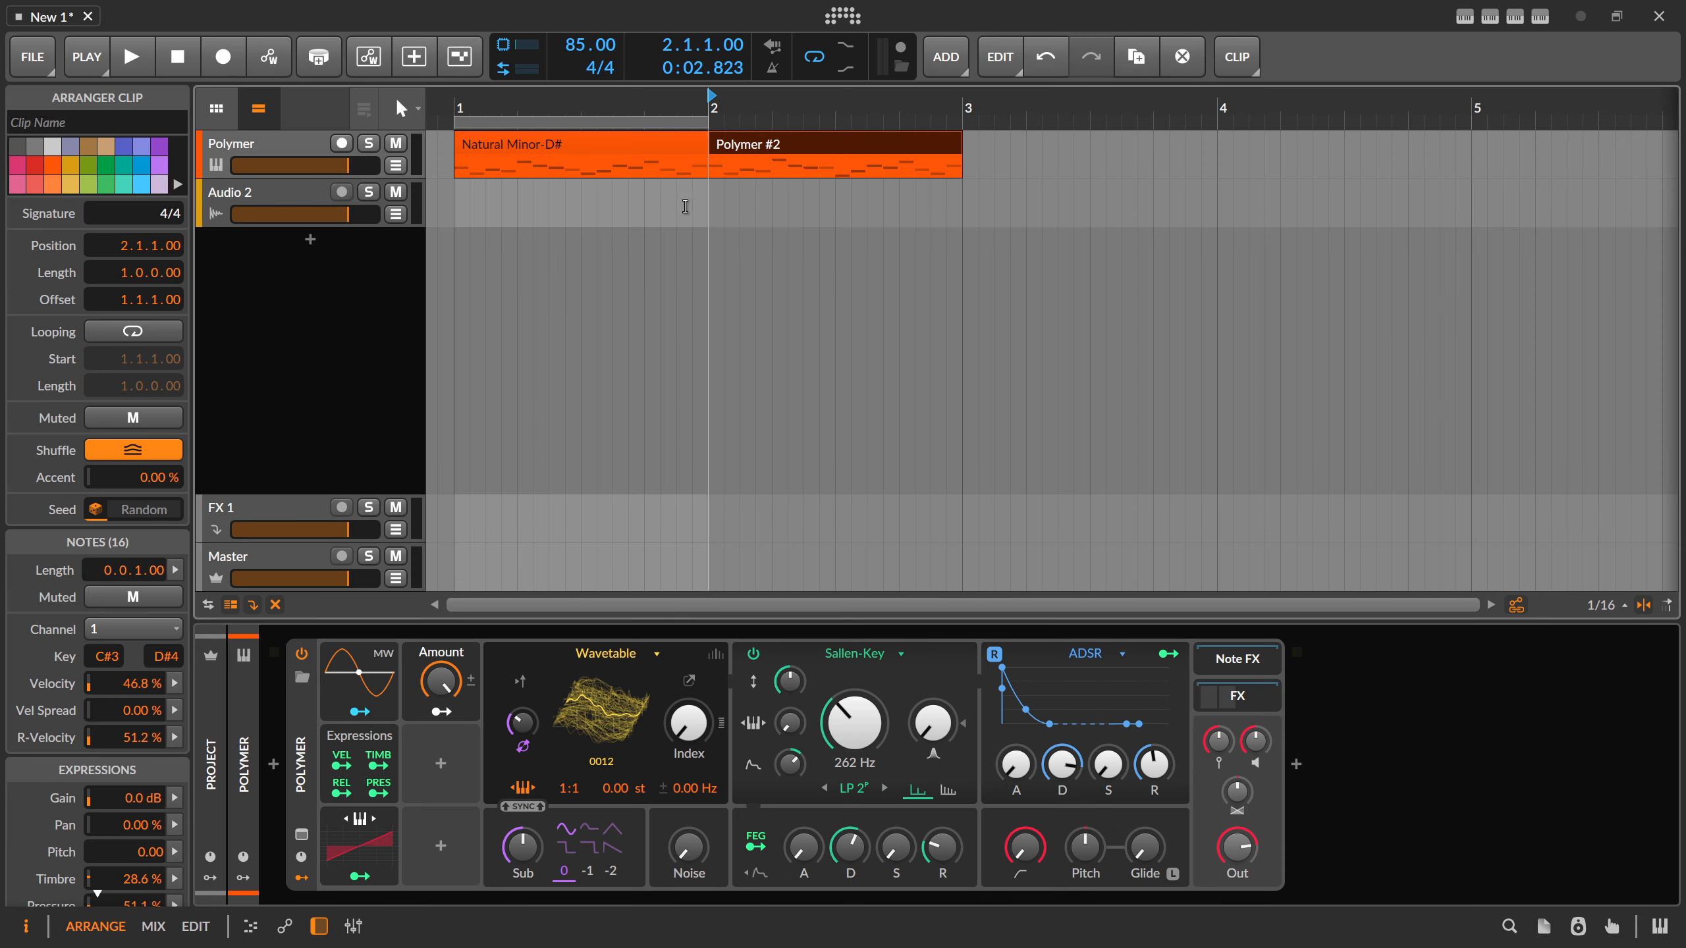
- Move the Polymer #2 clip to the start of bar 4
{"action": "left_click", "coordinate": [770, 152]}
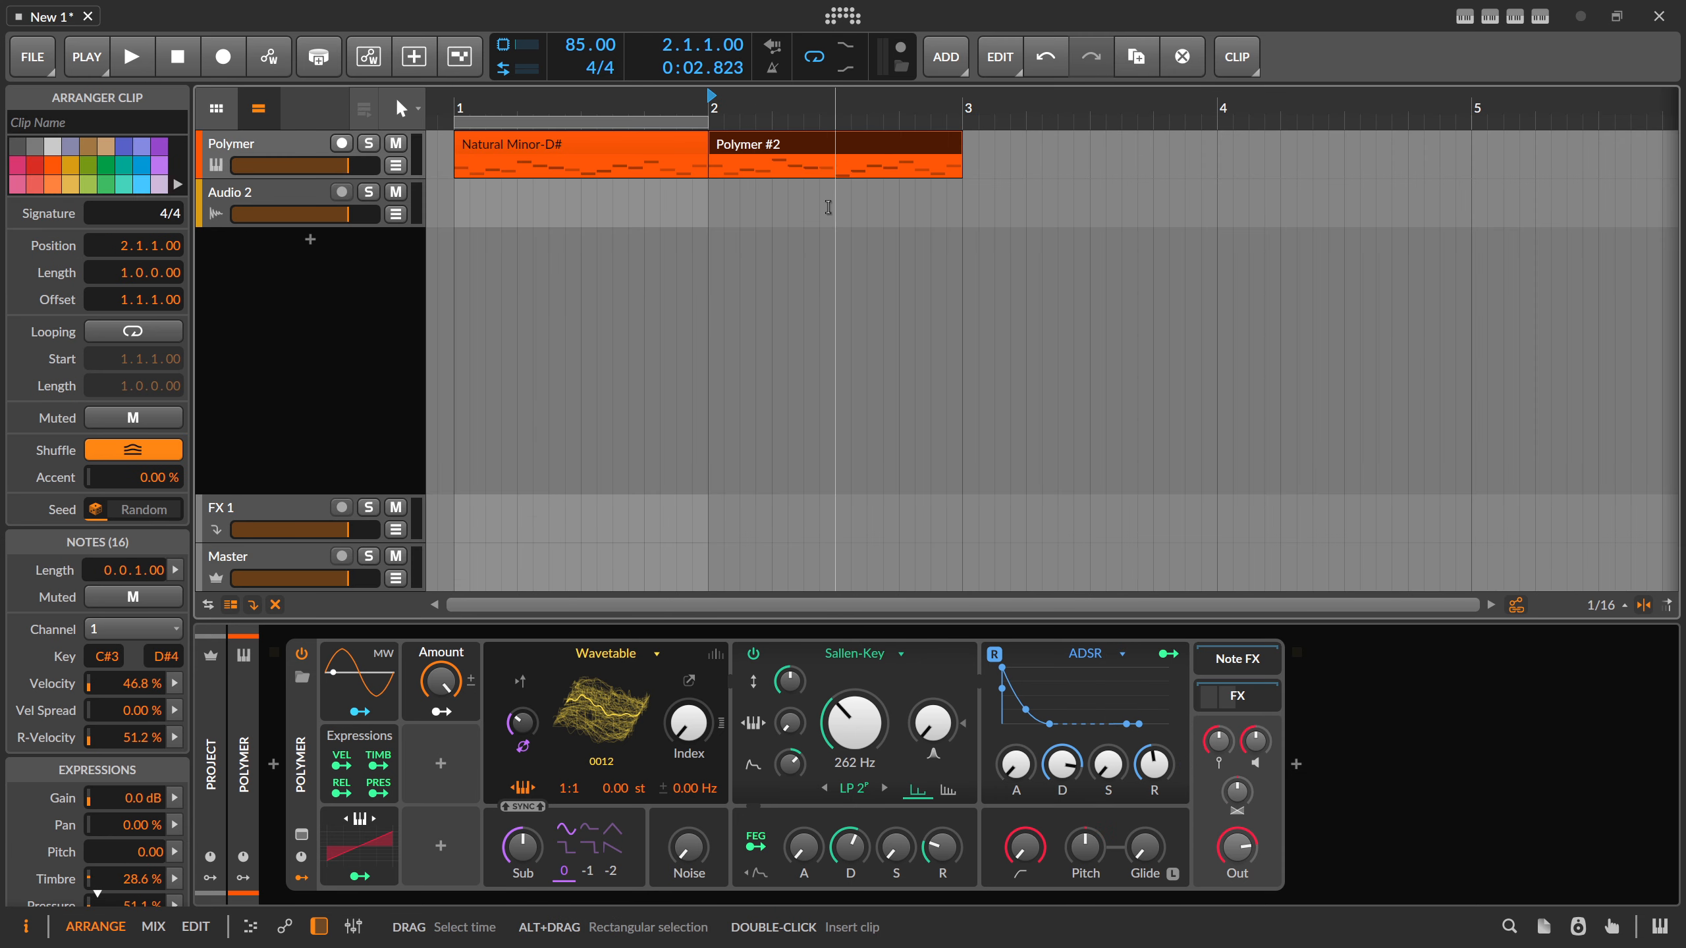
{"action": "scroll", "coordinate": [723, 106], "scroll_direction": "down", "scroll_amount": 5}
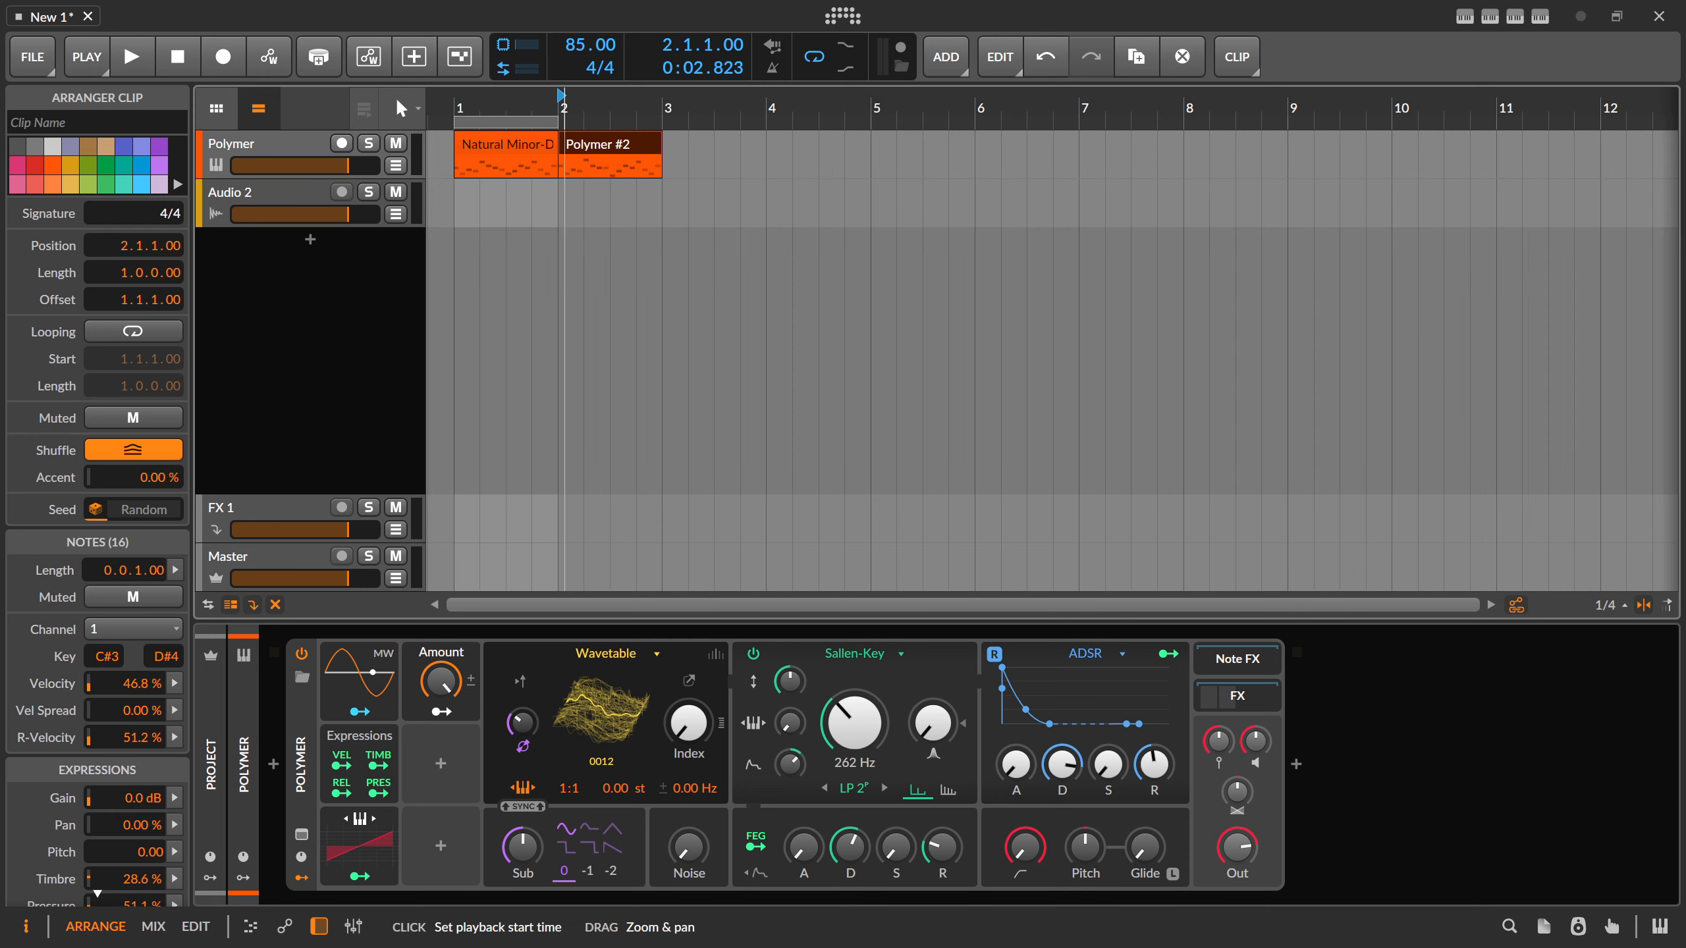
{"action": "left_click_drag", "start_coordinate": [612, 147], "coordinate": [814, 152]}
- Extend the Natural Minor-D# clip as a loop to three bars and lengthen the arranger loop region to four bars
{"action": "left_click", "coordinate": [534, 148]}
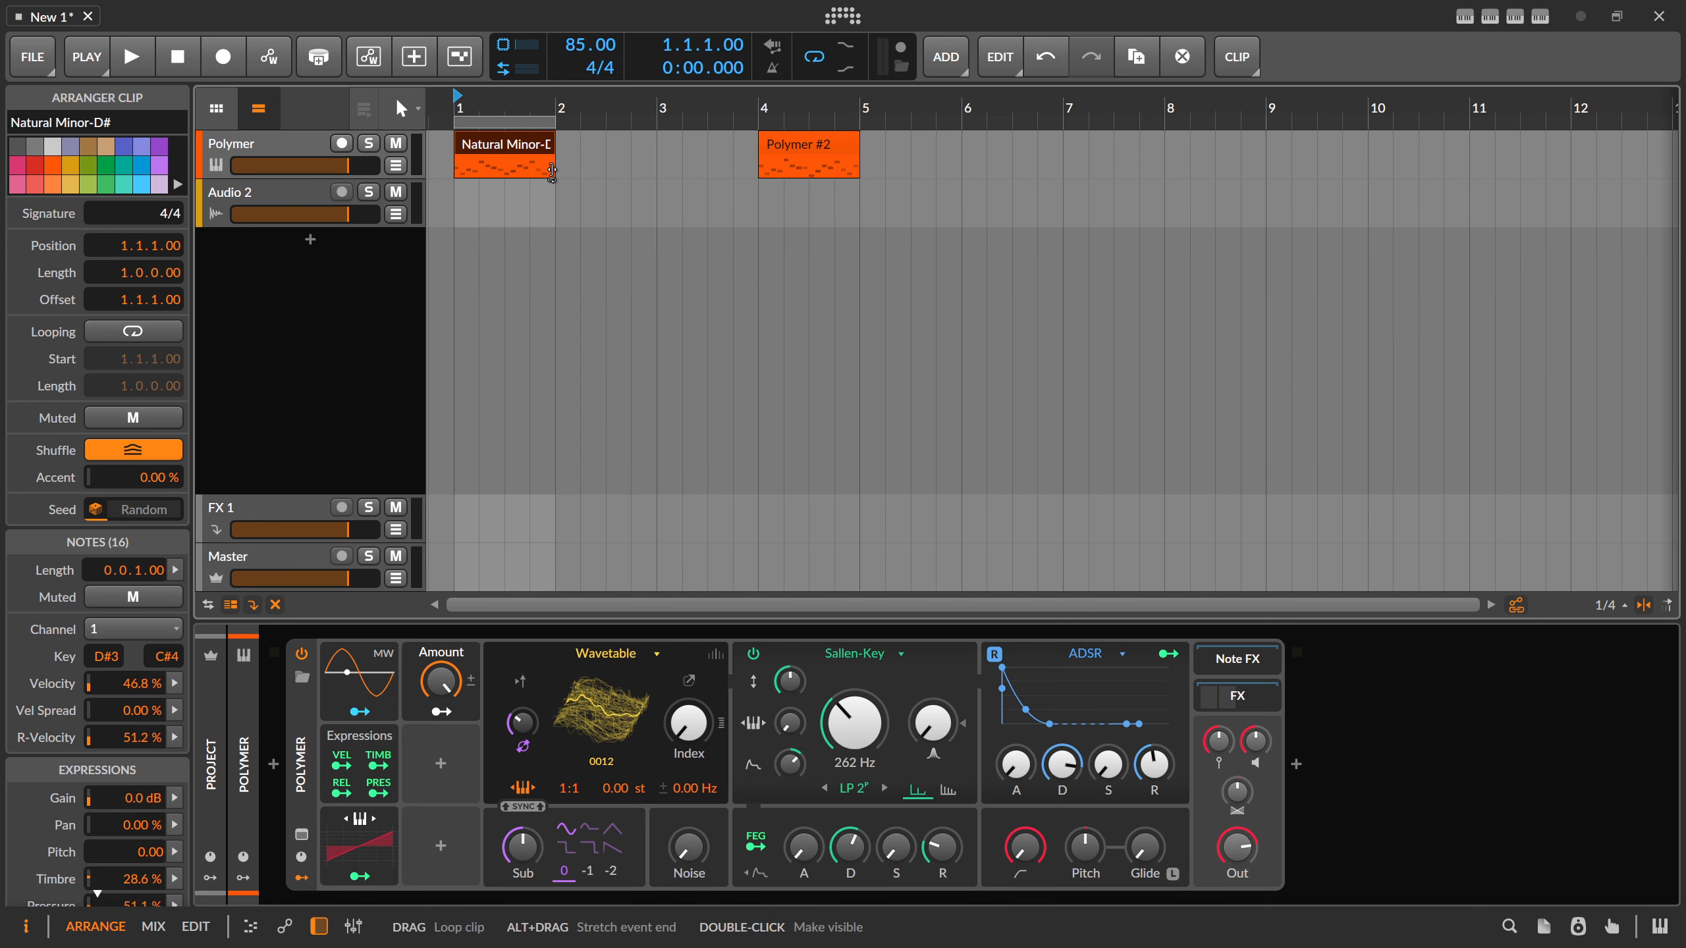
{"action": "left_click_drag", "start_coordinate": [553, 174], "coordinate": [750, 178]}
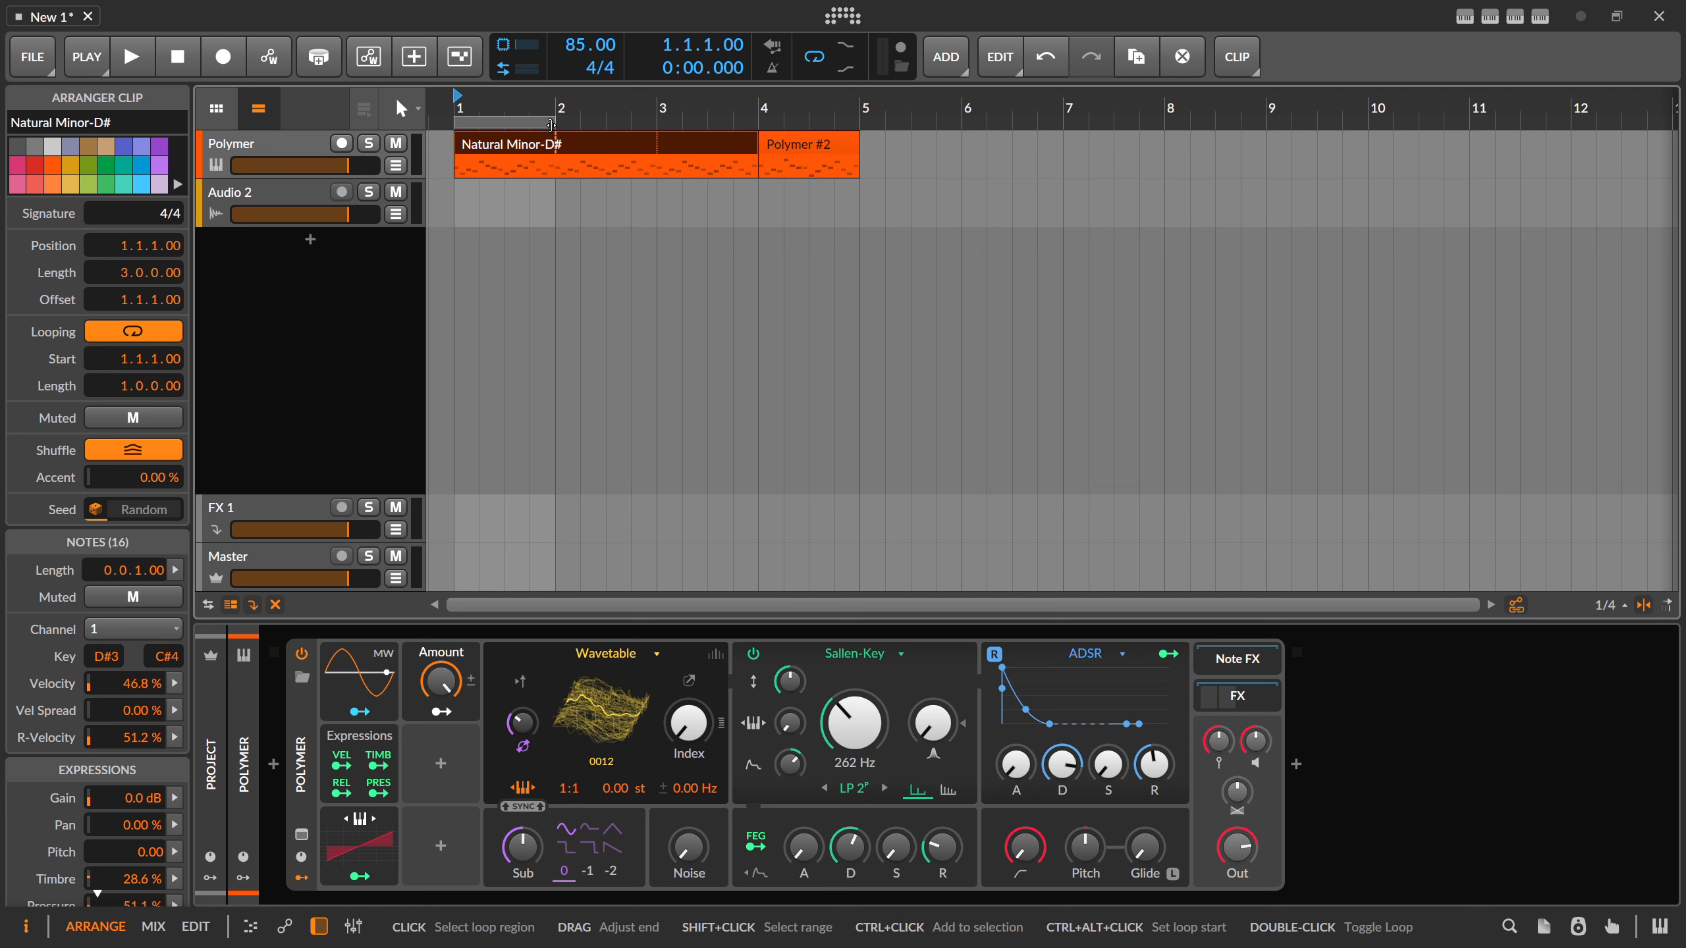
{"action": "left_click_drag", "start_coordinate": [554, 123], "coordinate": [773, 153]}
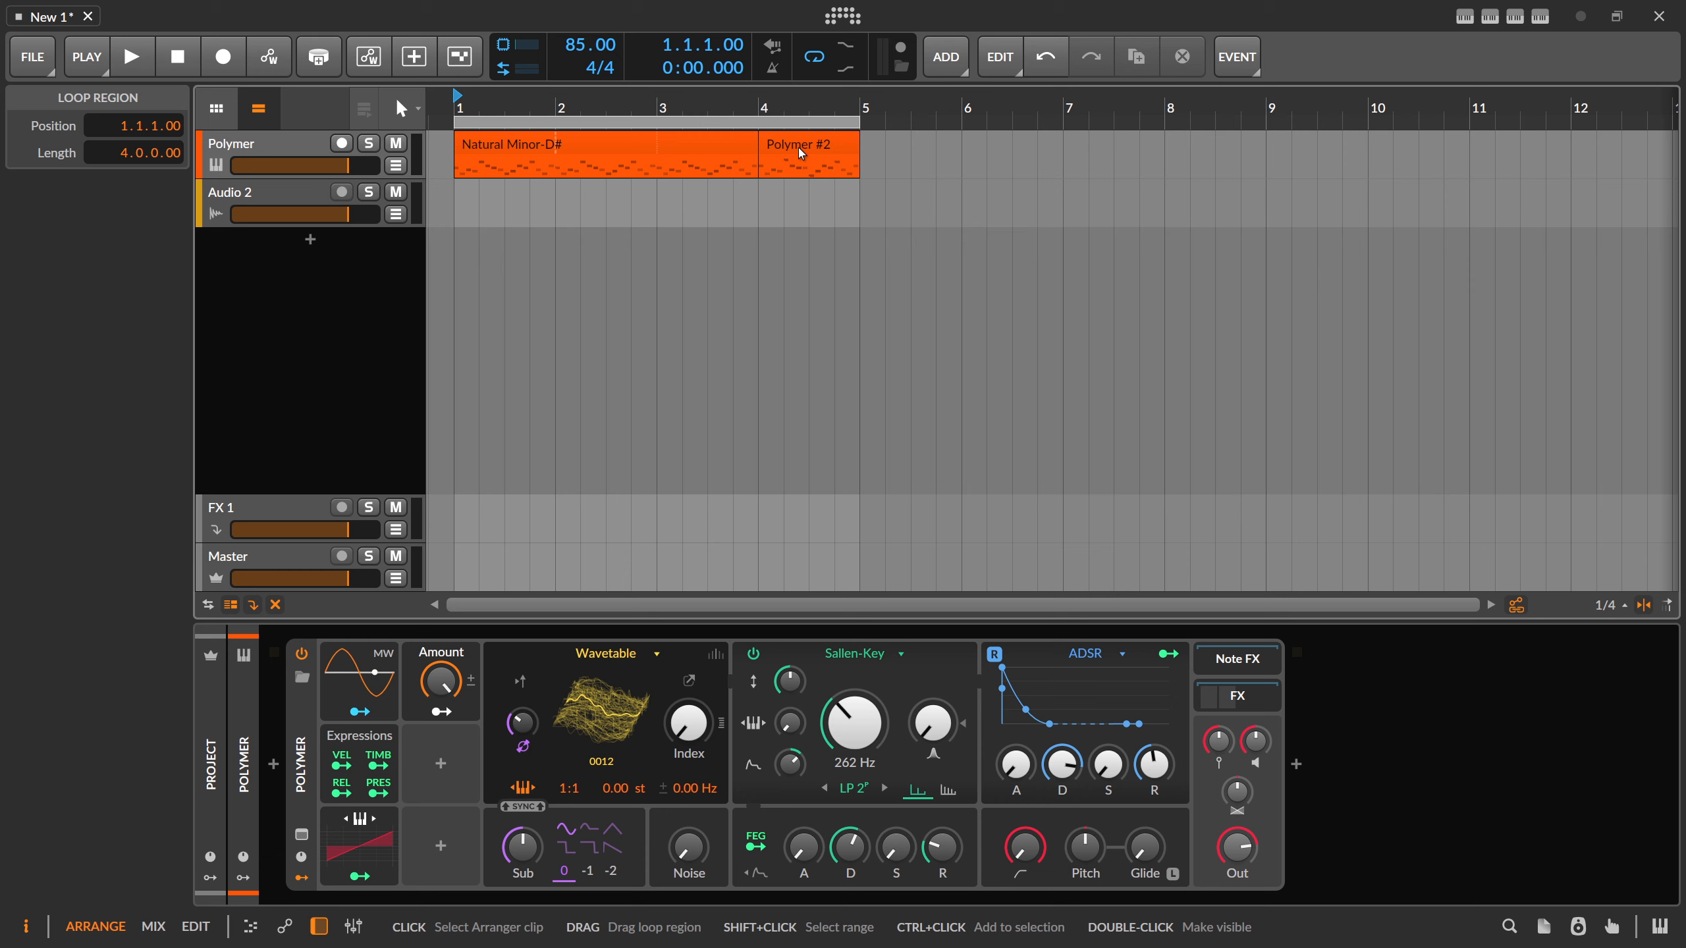
{"action": "left_click", "coordinate": [1539, 16]}
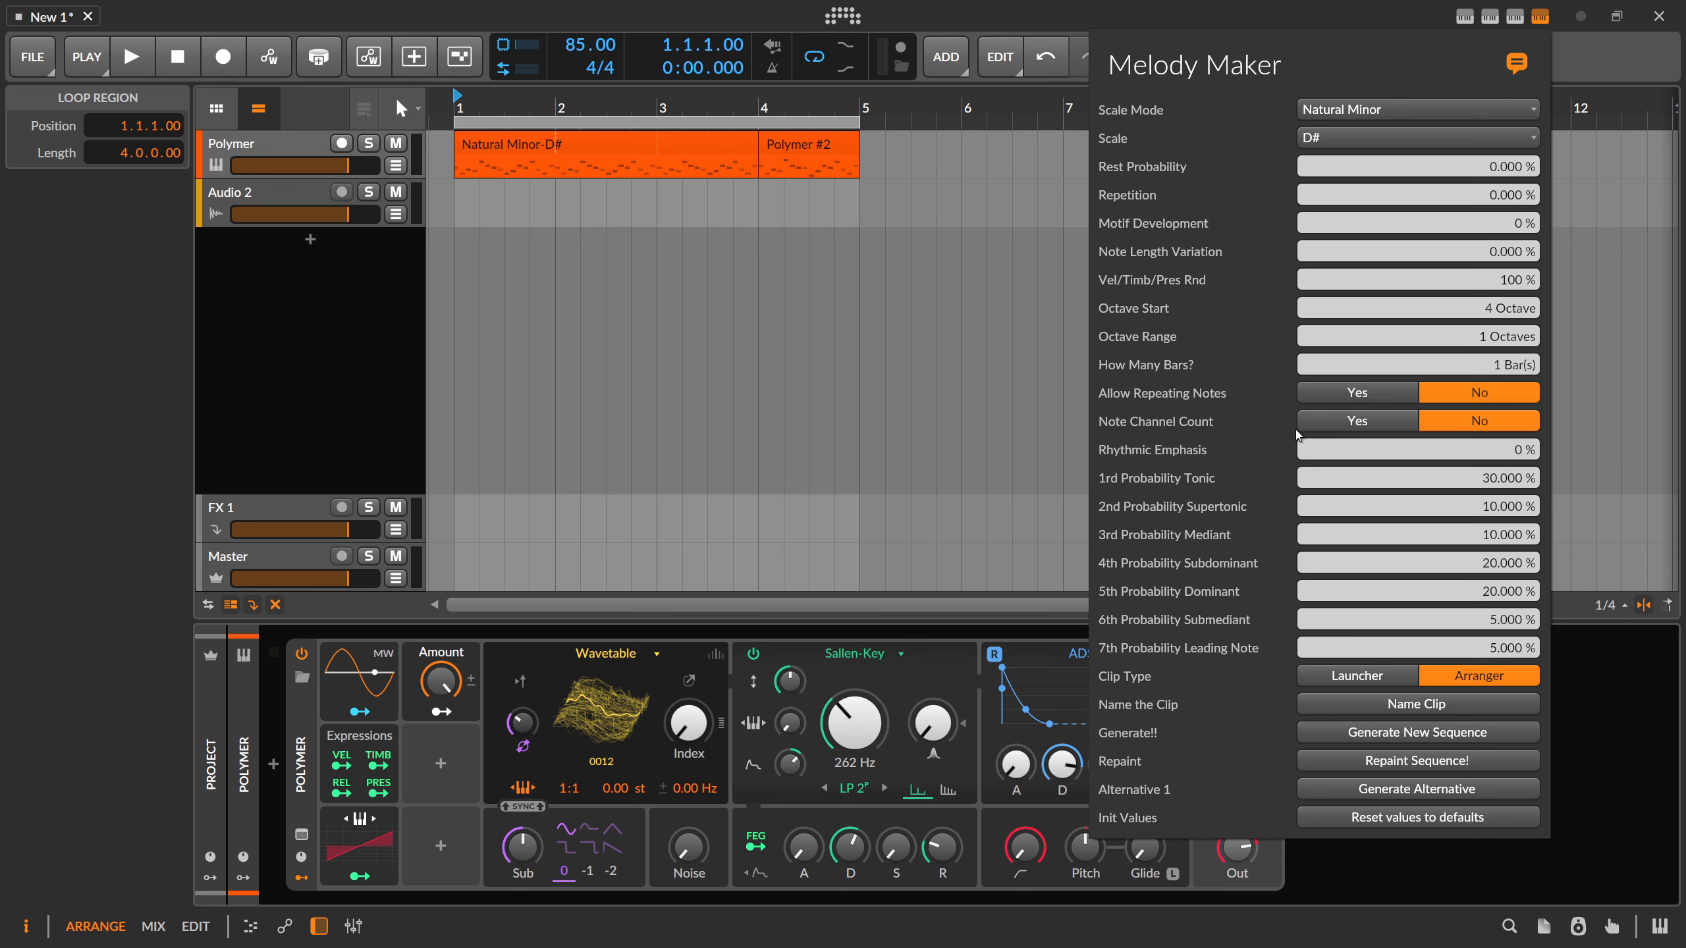
{"action": "left_click", "coordinate": [715, 22]}
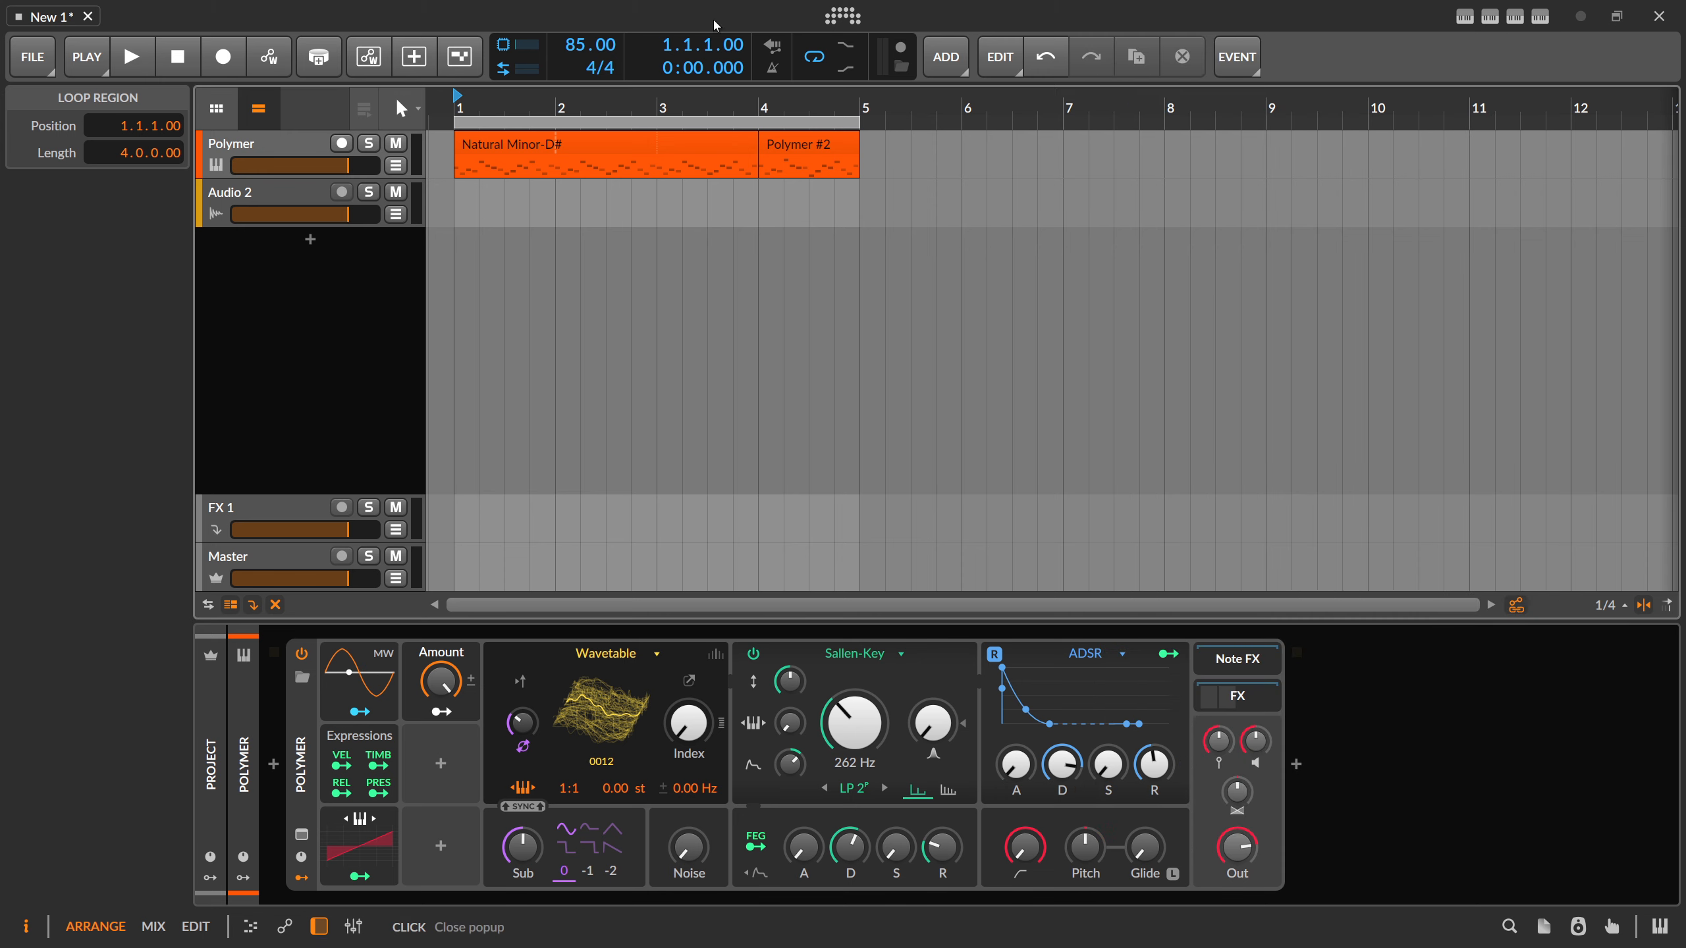
- Look through the controller scripts in the application's Controllers settings, down to the Melody Maker entry, and close the settings
{"action": "left_click", "coordinate": [841, 22]}
{"action": "left_click", "coordinate": [677, 79]}
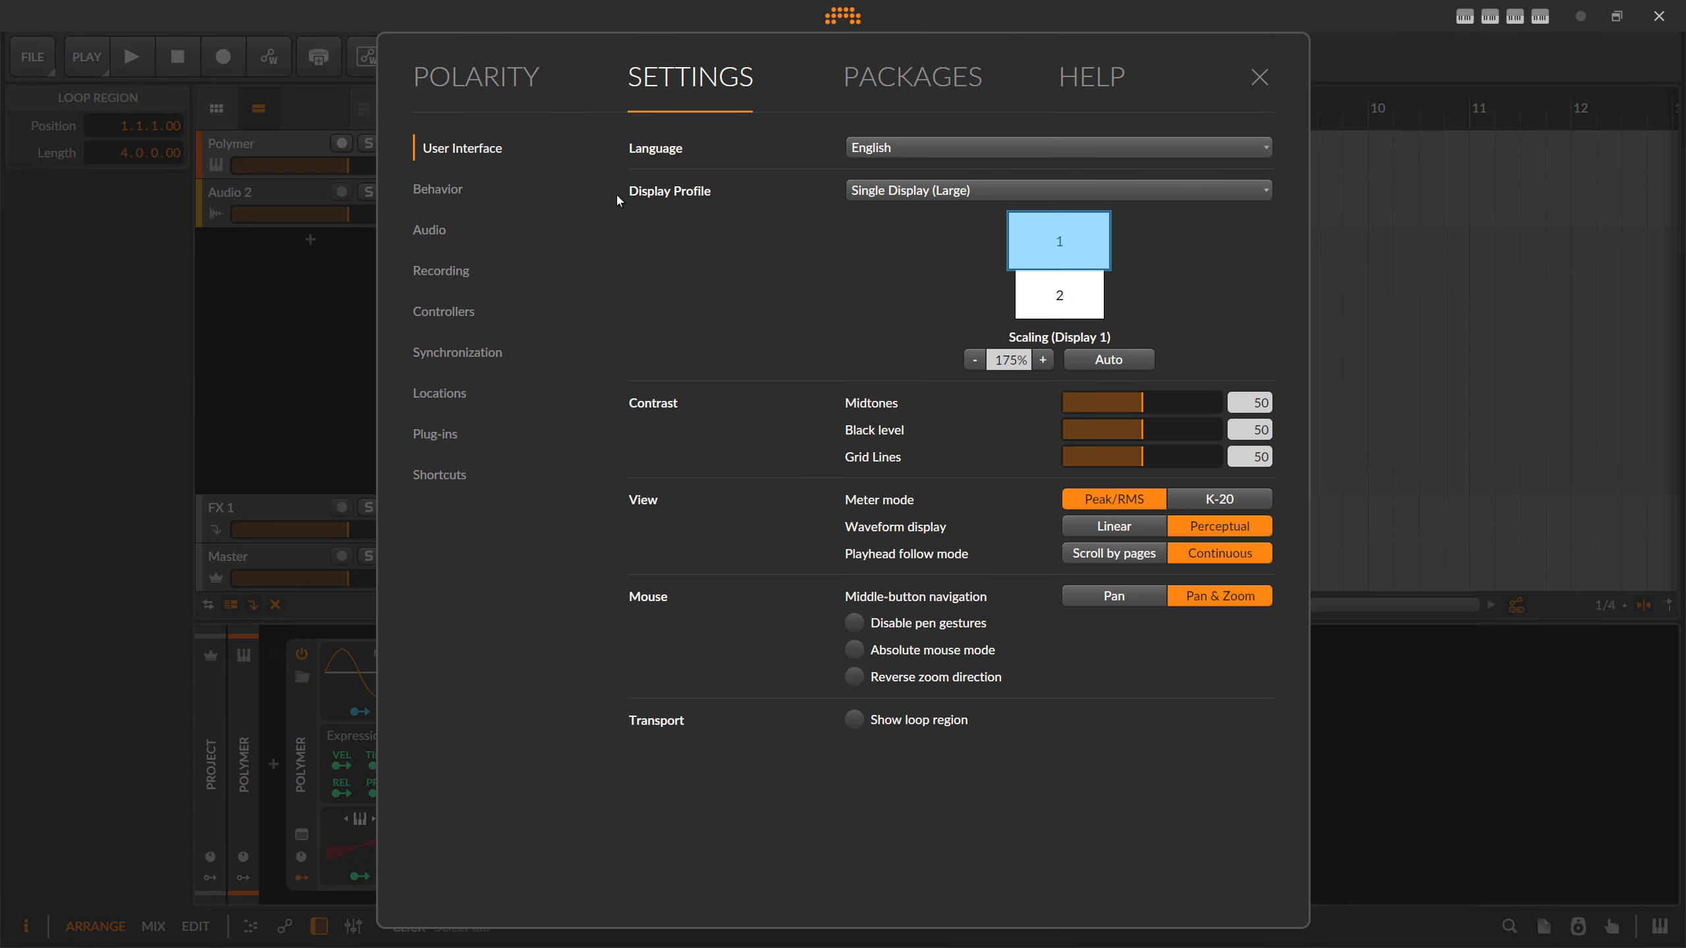
{"action": "left_click", "coordinate": [443, 312]}
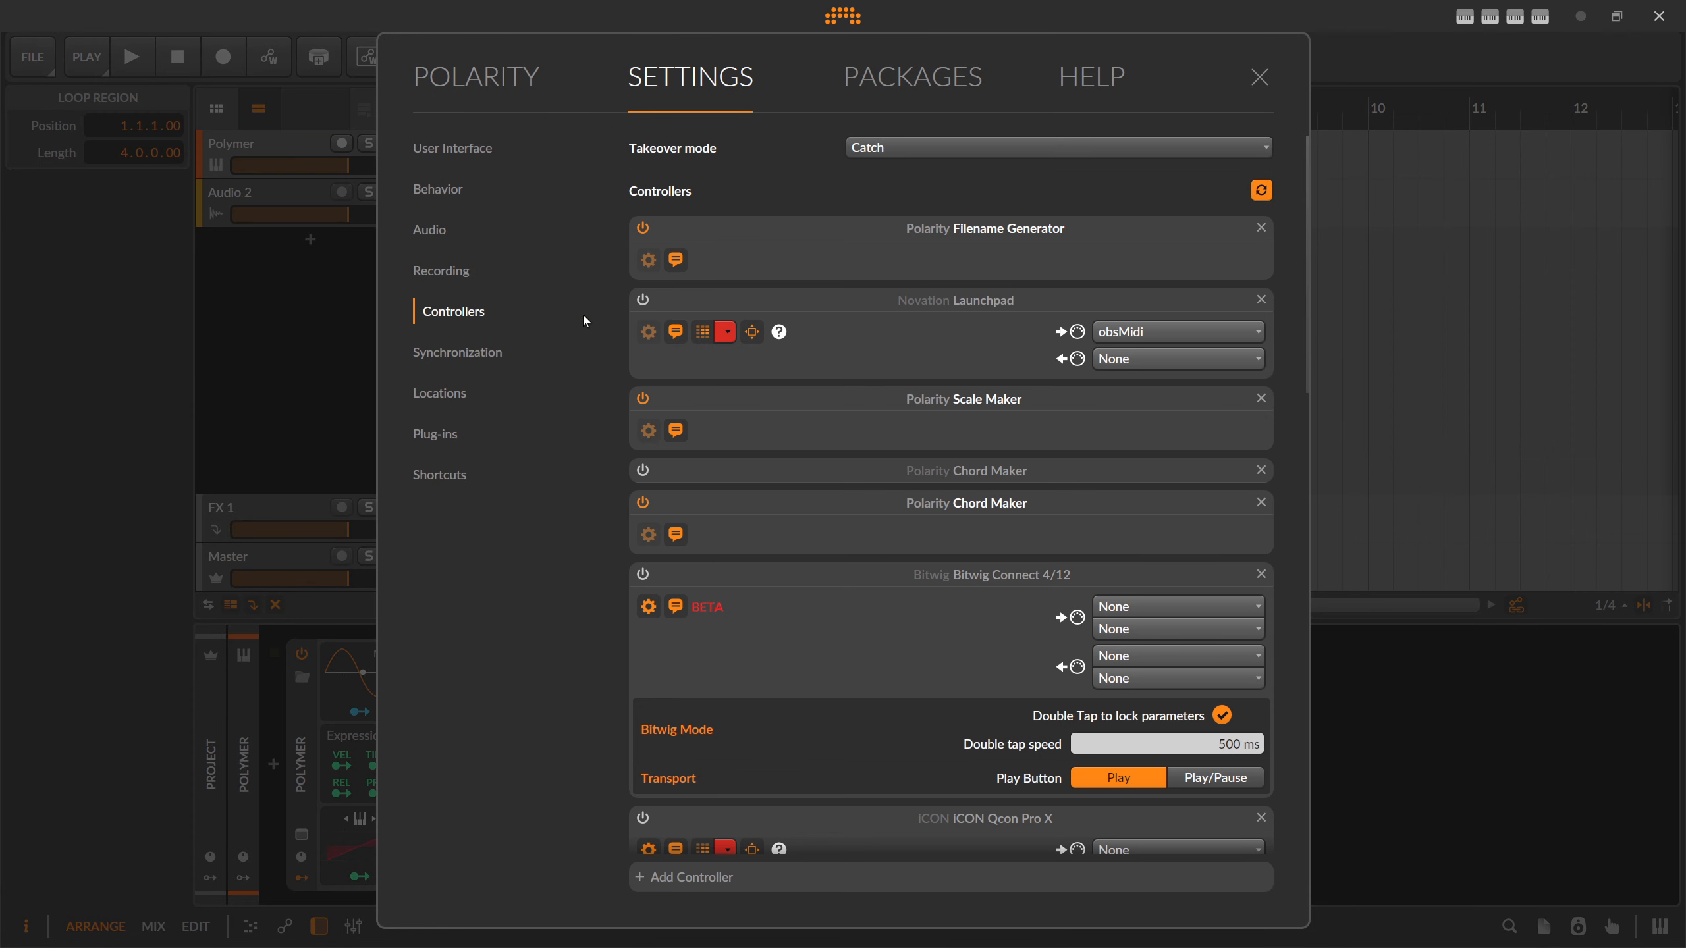
{"action": "scroll", "coordinate": [750, 376], "scroll_direction": "down", "scroll_amount": 2}
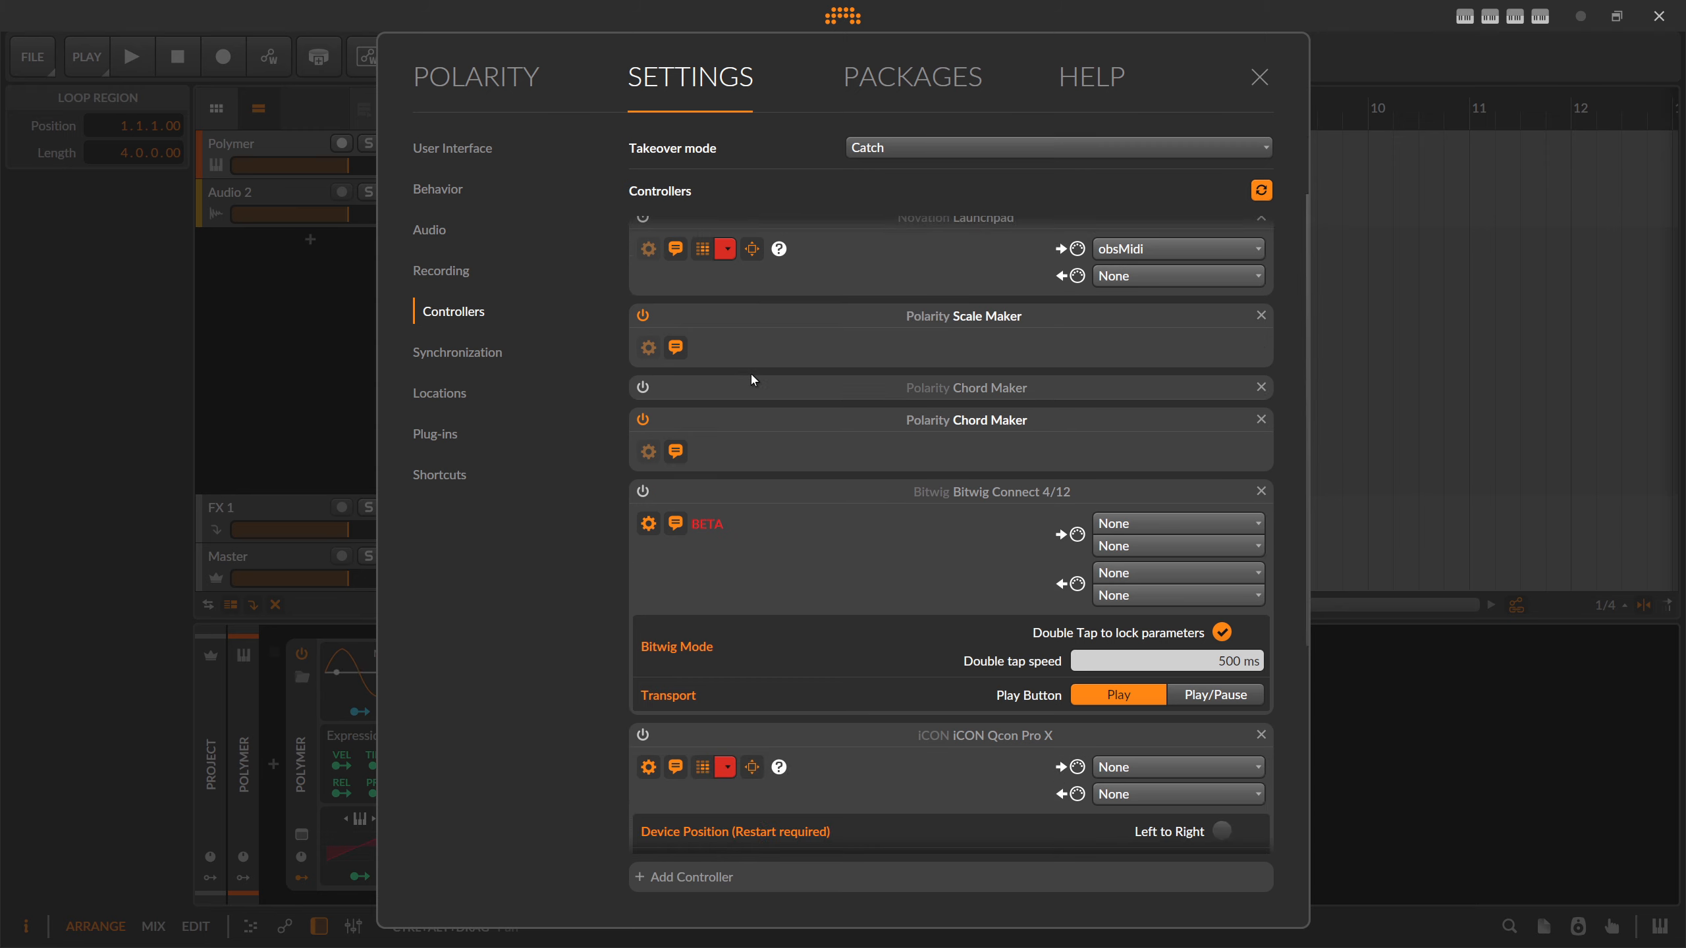
{"action": "scroll", "coordinate": [751, 372], "scroll_direction": "down", "scroll_amount": 10}
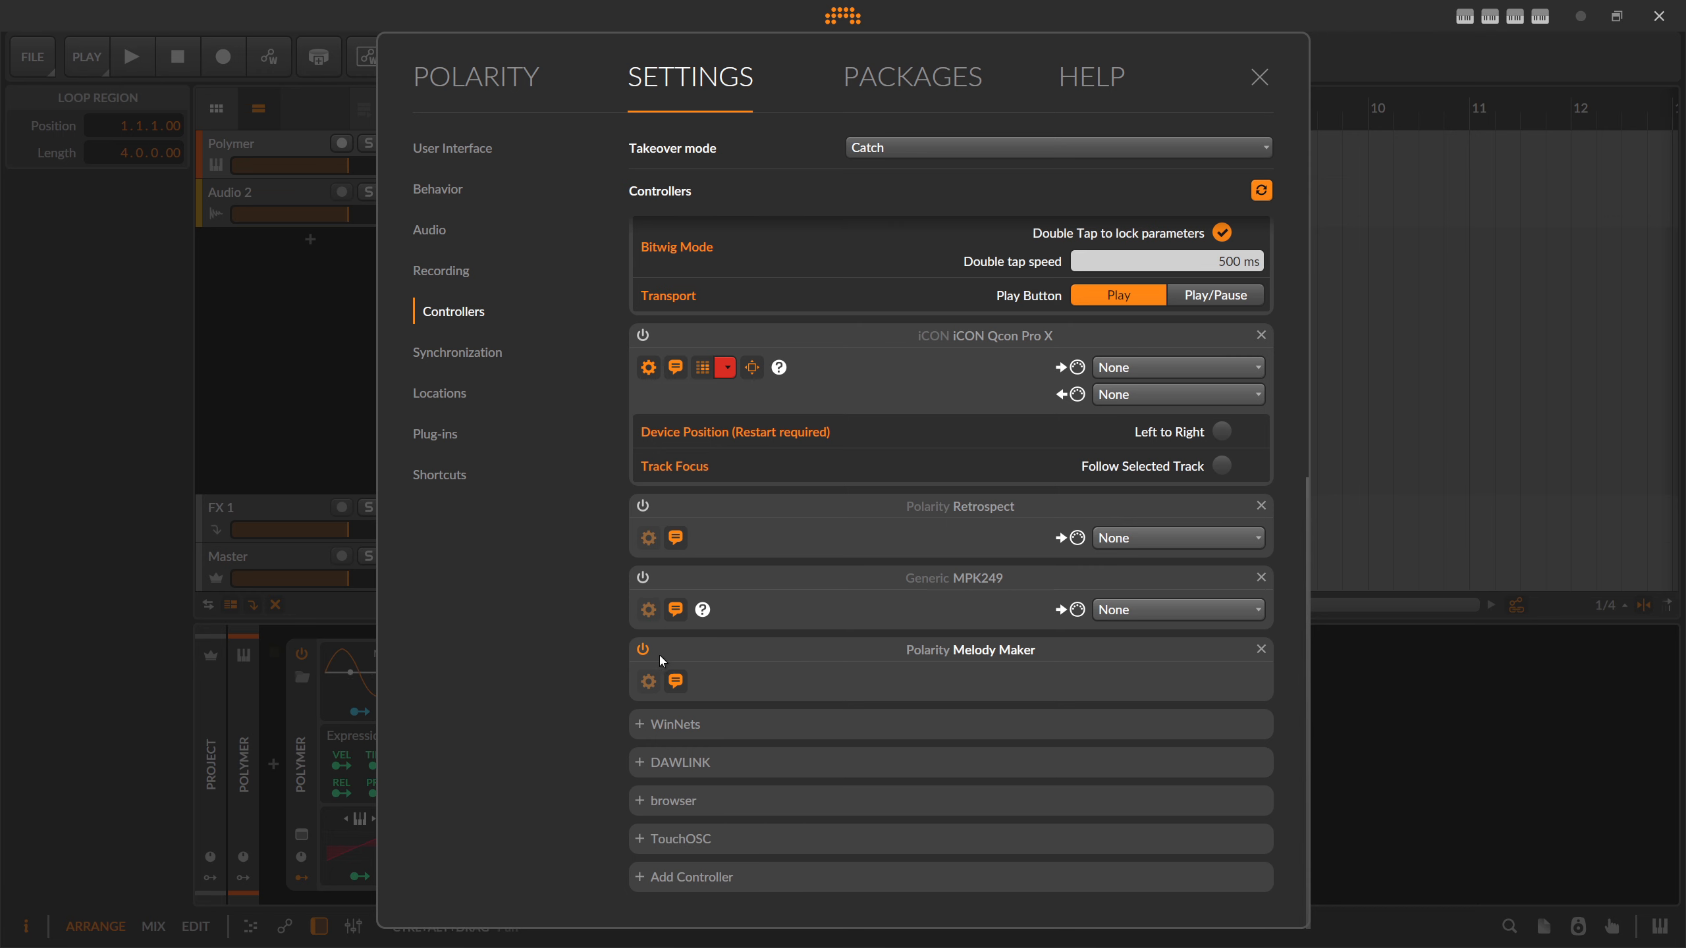
{"action": "scroll", "coordinate": [651, 662], "scroll_direction": "up", "scroll_amount": 1}
{"action": "scroll", "coordinate": [731, 660], "scroll_direction": "up", "scroll_amount": 5}
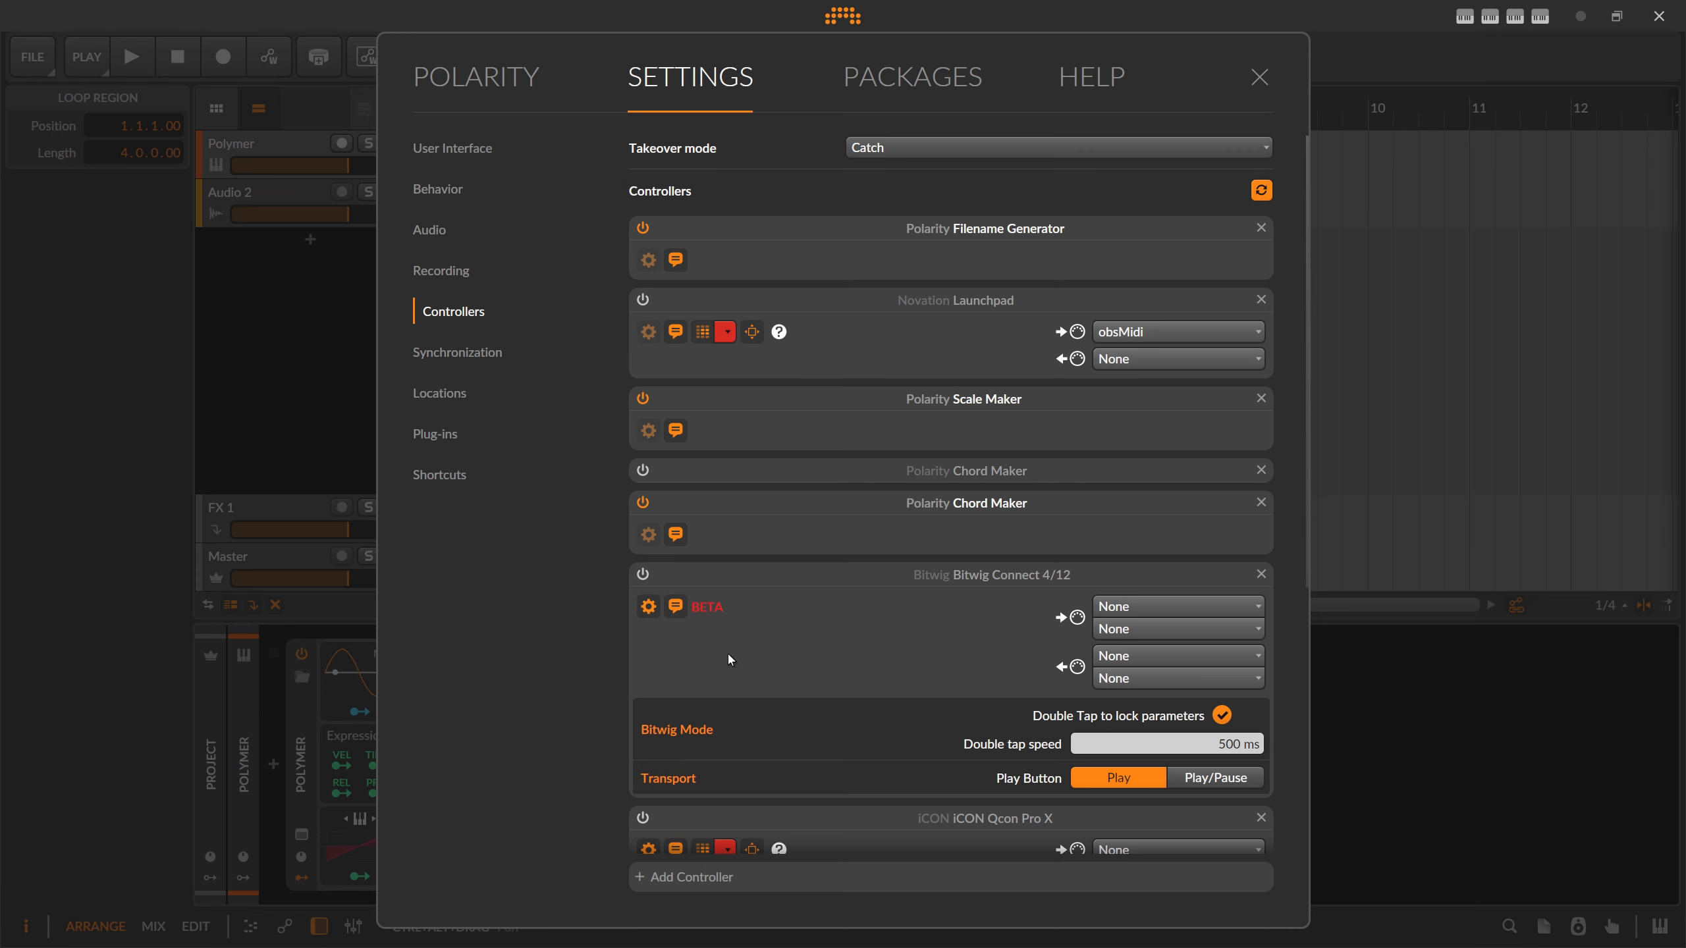
{"action": "scroll", "coordinate": [730, 660], "scroll_direction": "down", "scroll_amount": 6}
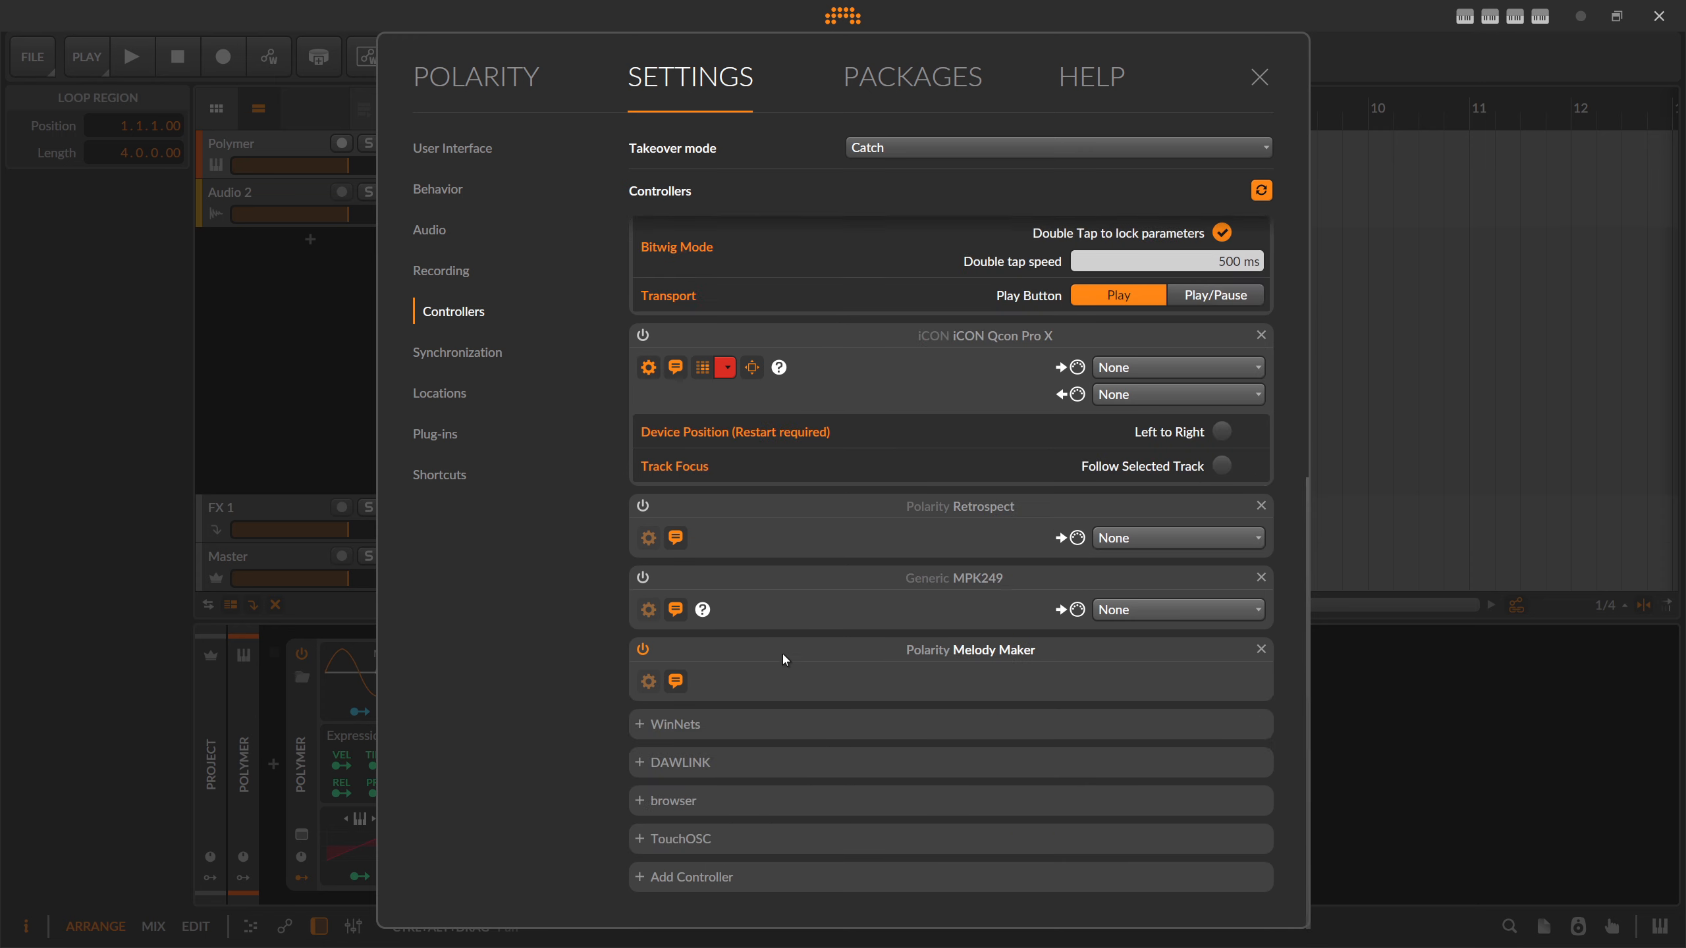
{"action": "scroll", "coordinate": [856, 655], "scroll_direction": "up", "scroll_amount": 6}
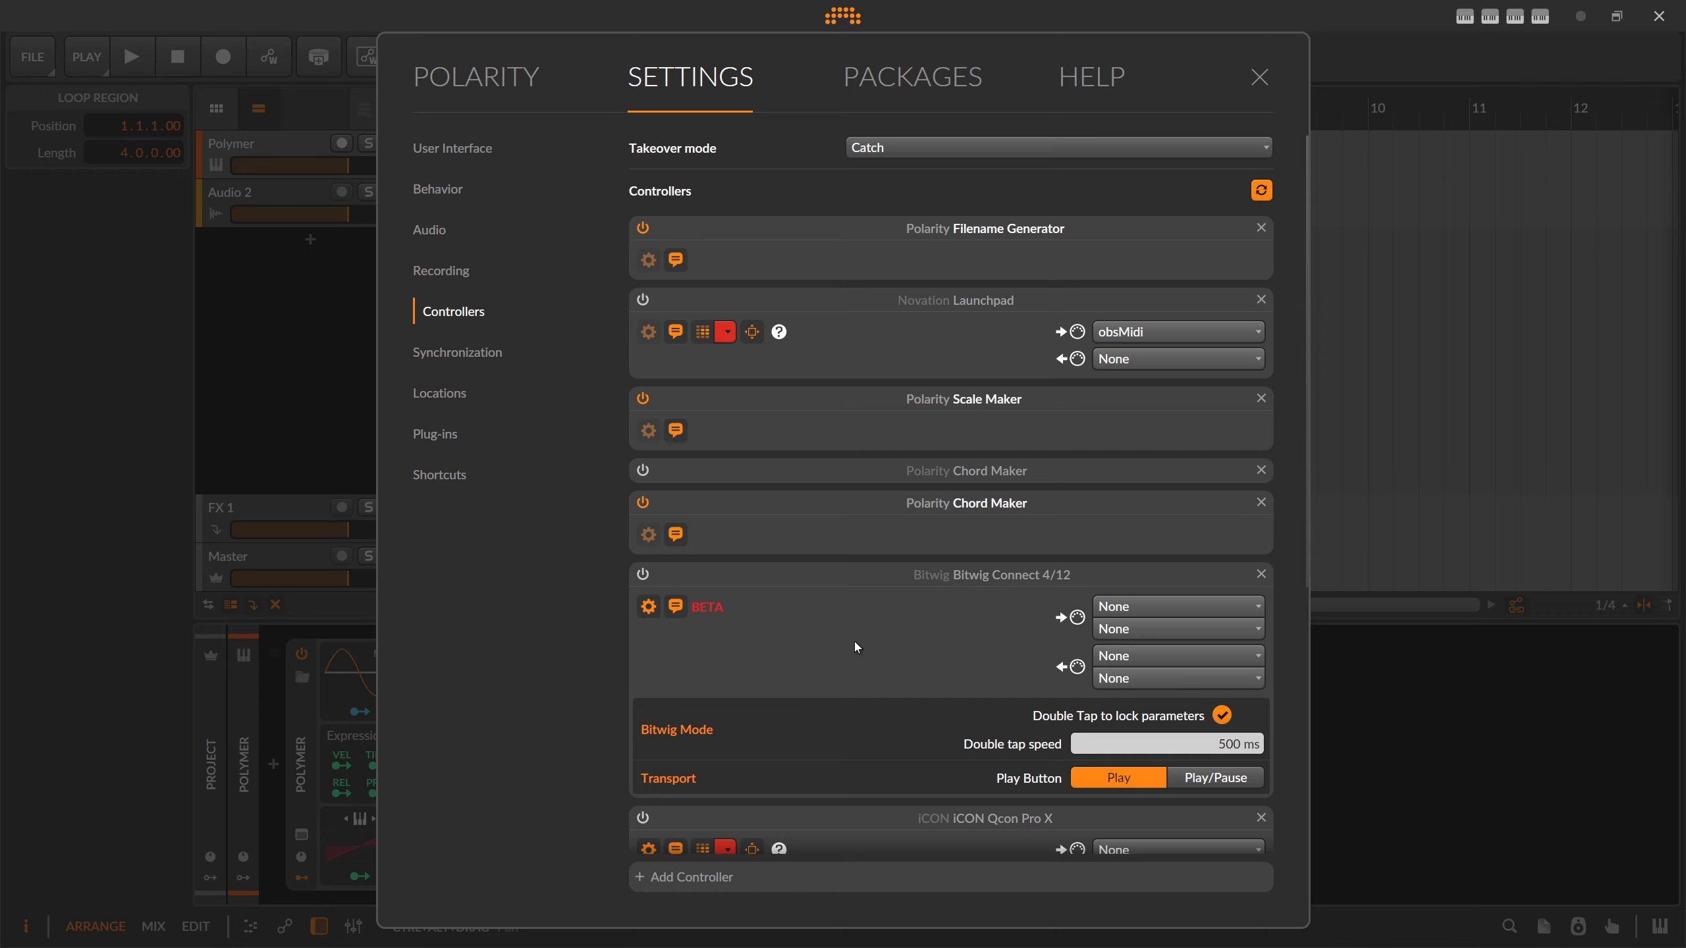
{"action": "left_click", "coordinate": [1259, 76]}
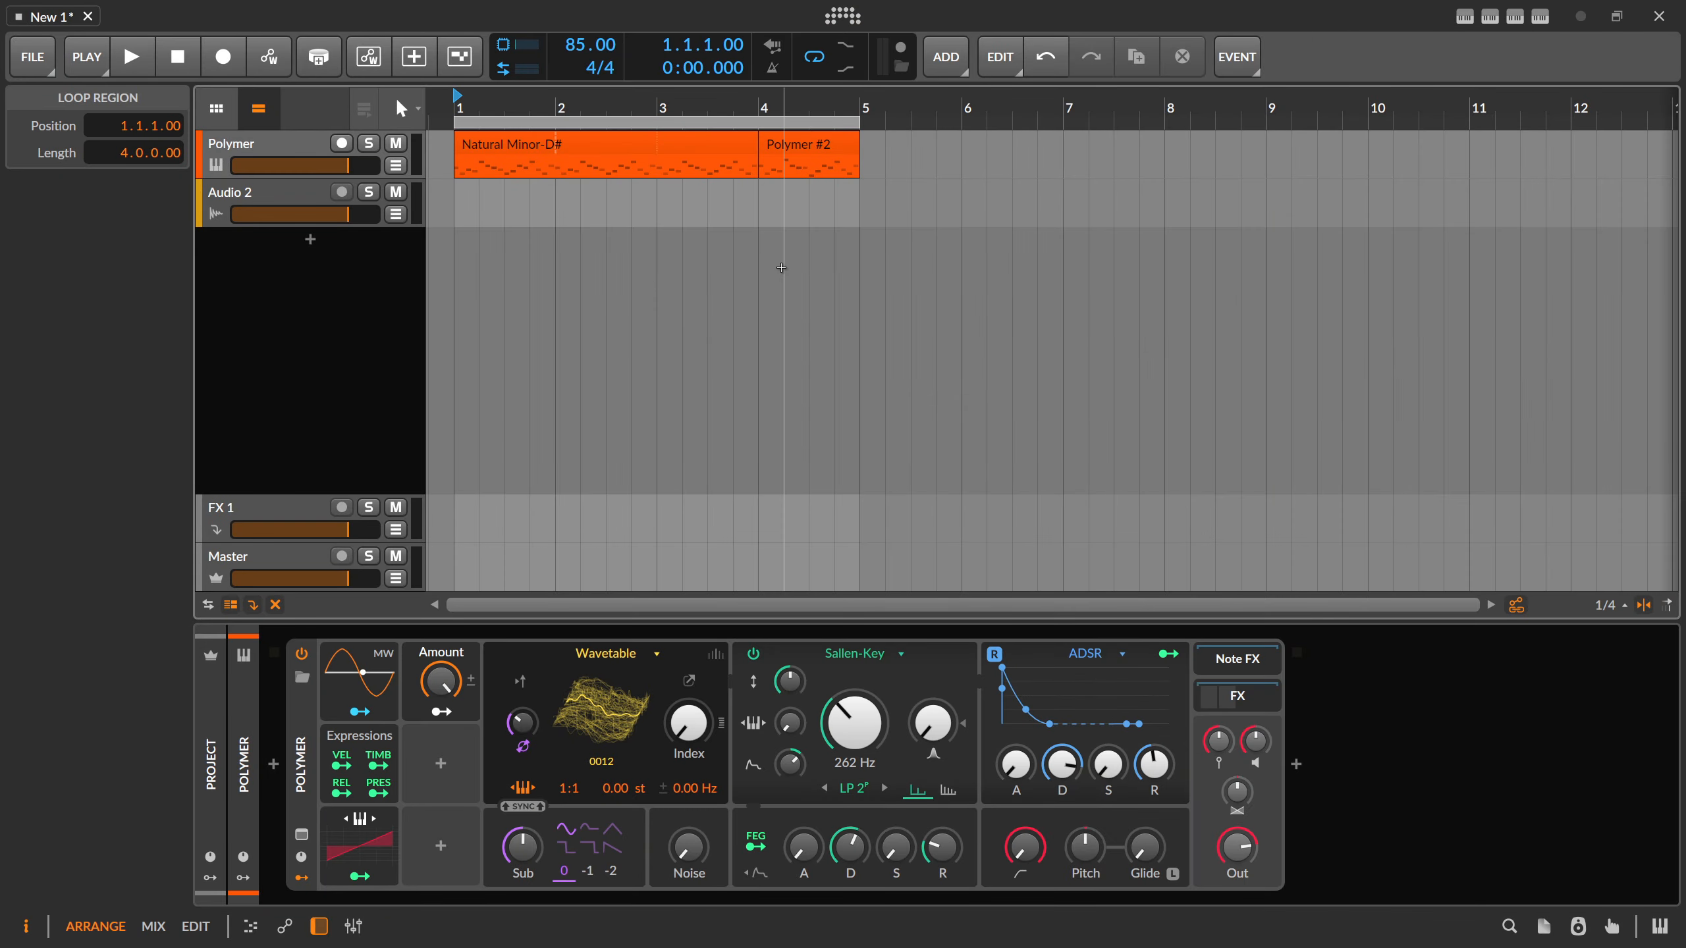
- Look over the options of the Melody Maker, Scale Maker and Chord Maker scripts
{"action": "left_click", "coordinate": [1540, 16]}
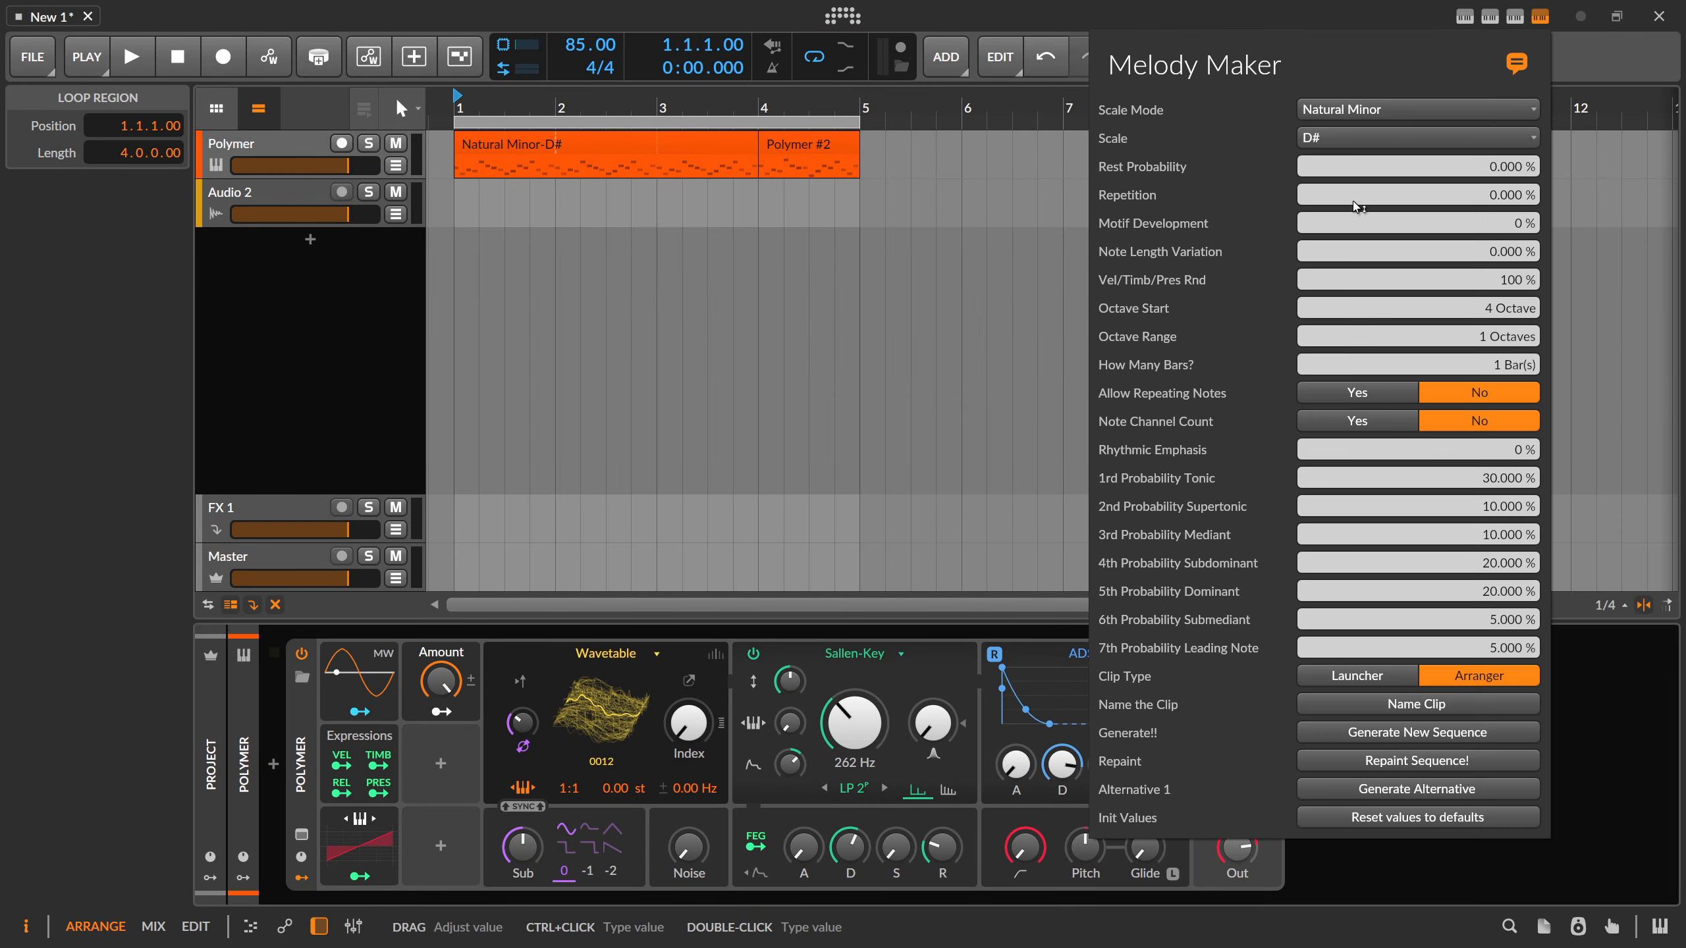
{"action": "left_click", "coordinate": [1514, 16]}
{"action": "left_click", "coordinate": [1490, 16]}
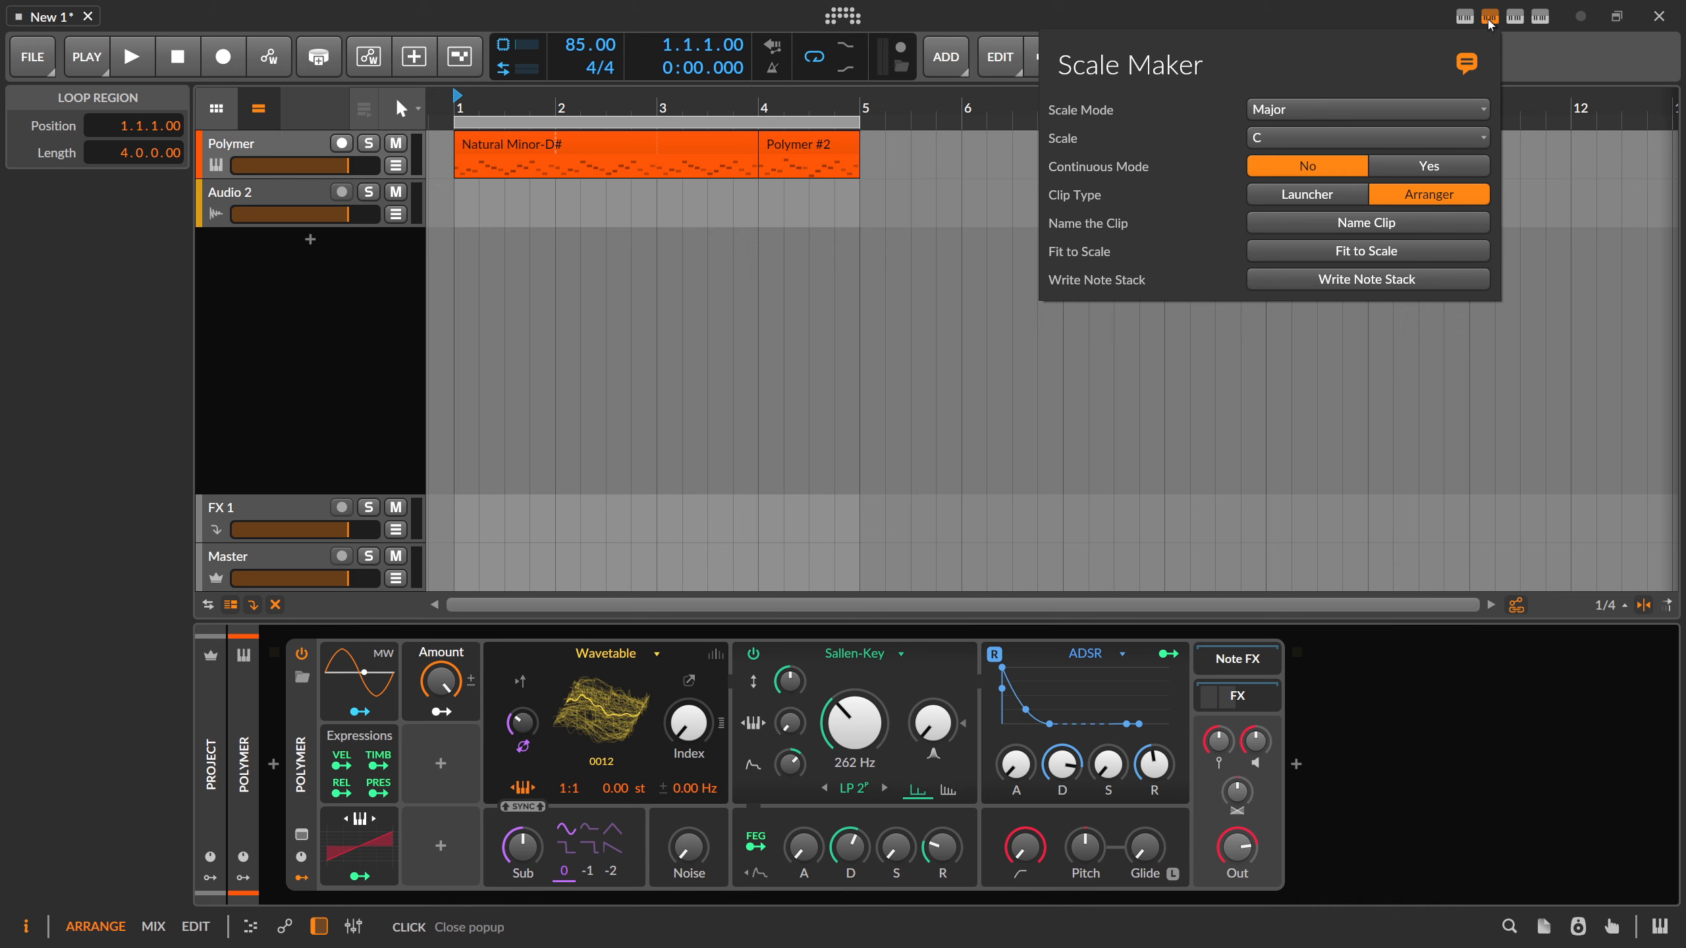
{"action": "left_click", "coordinate": [1517, 17]}
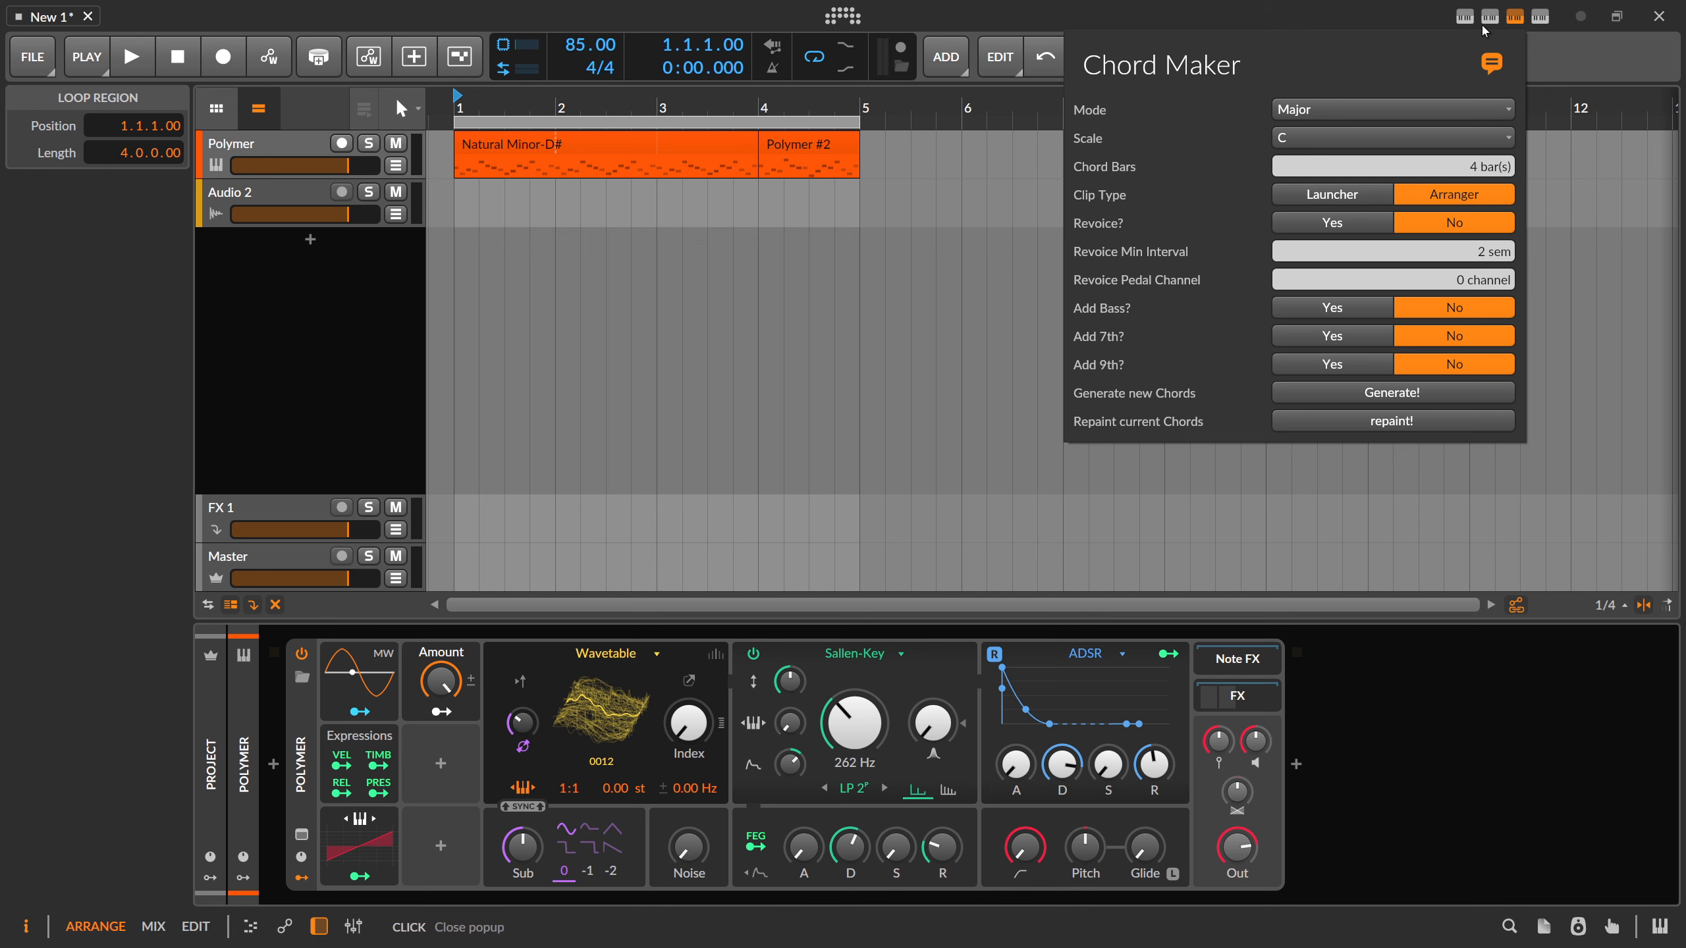
{"action": "left_click", "coordinate": [1539, 17]}
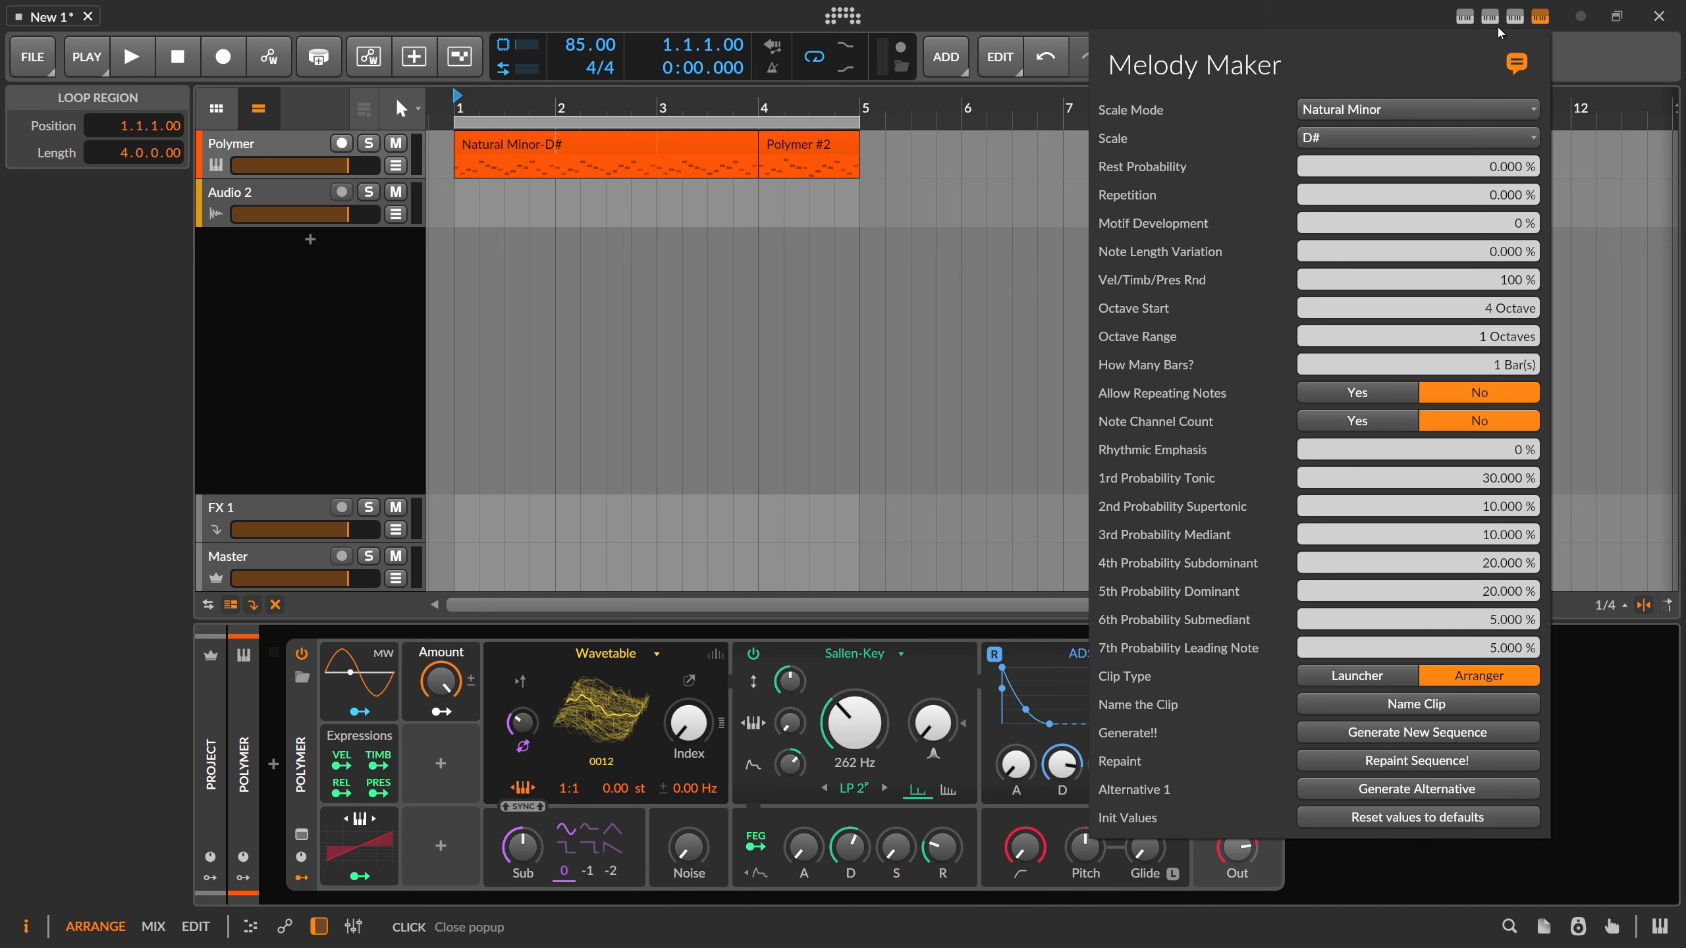
{"action": "left_click", "coordinate": [1499, 33]}
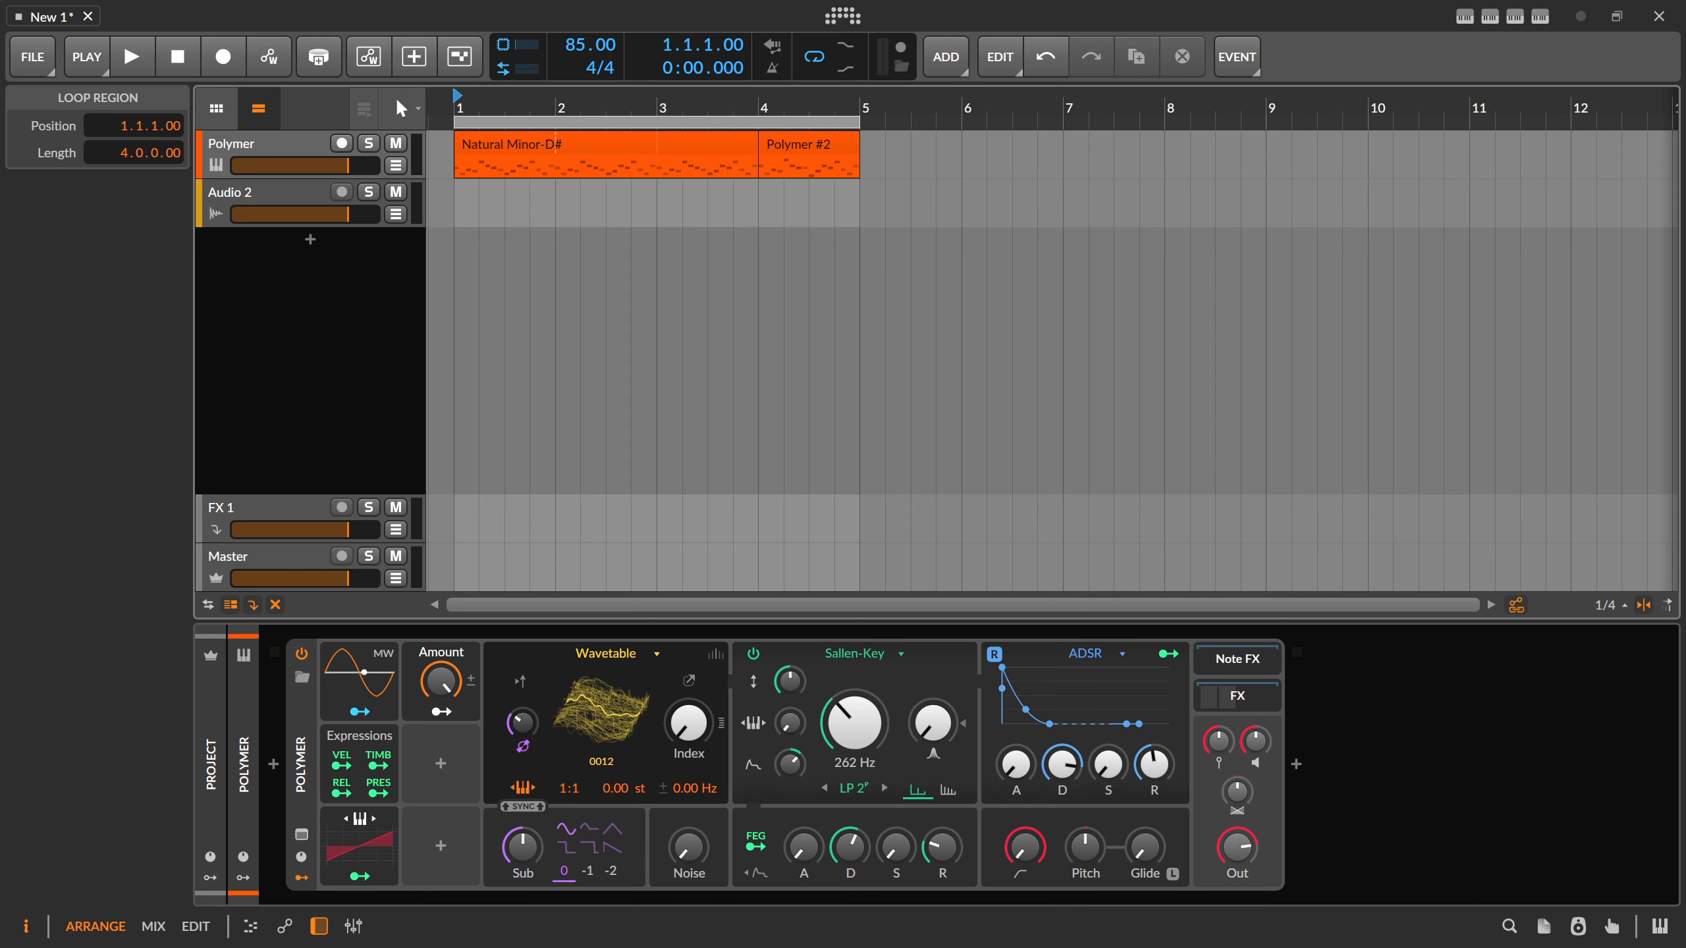
- Switch to Visual Studio Code and look at the writeNotesToClip function in MelodyMaker.control.js
{"action": "key", "text": "alt+Tab"}
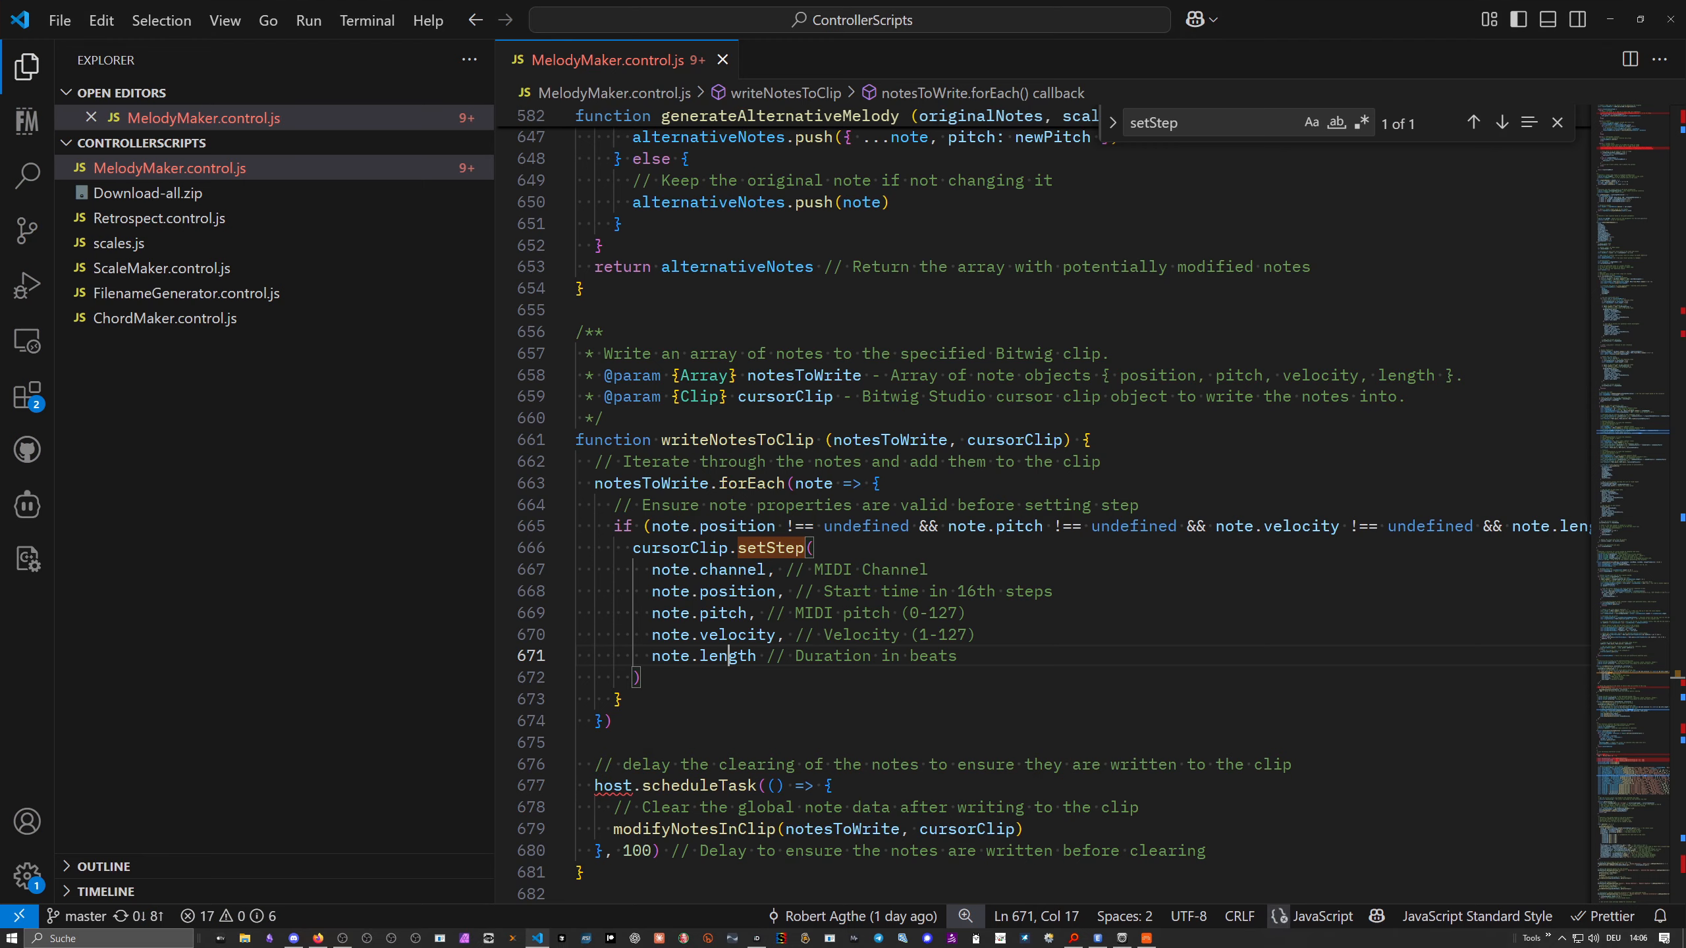
{"action": "left_click", "coordinate": [805, 311]}
{"action": "scroll", "coordinate": [792, 469], "scroll_direction": "down", "scroll_amount": 5}
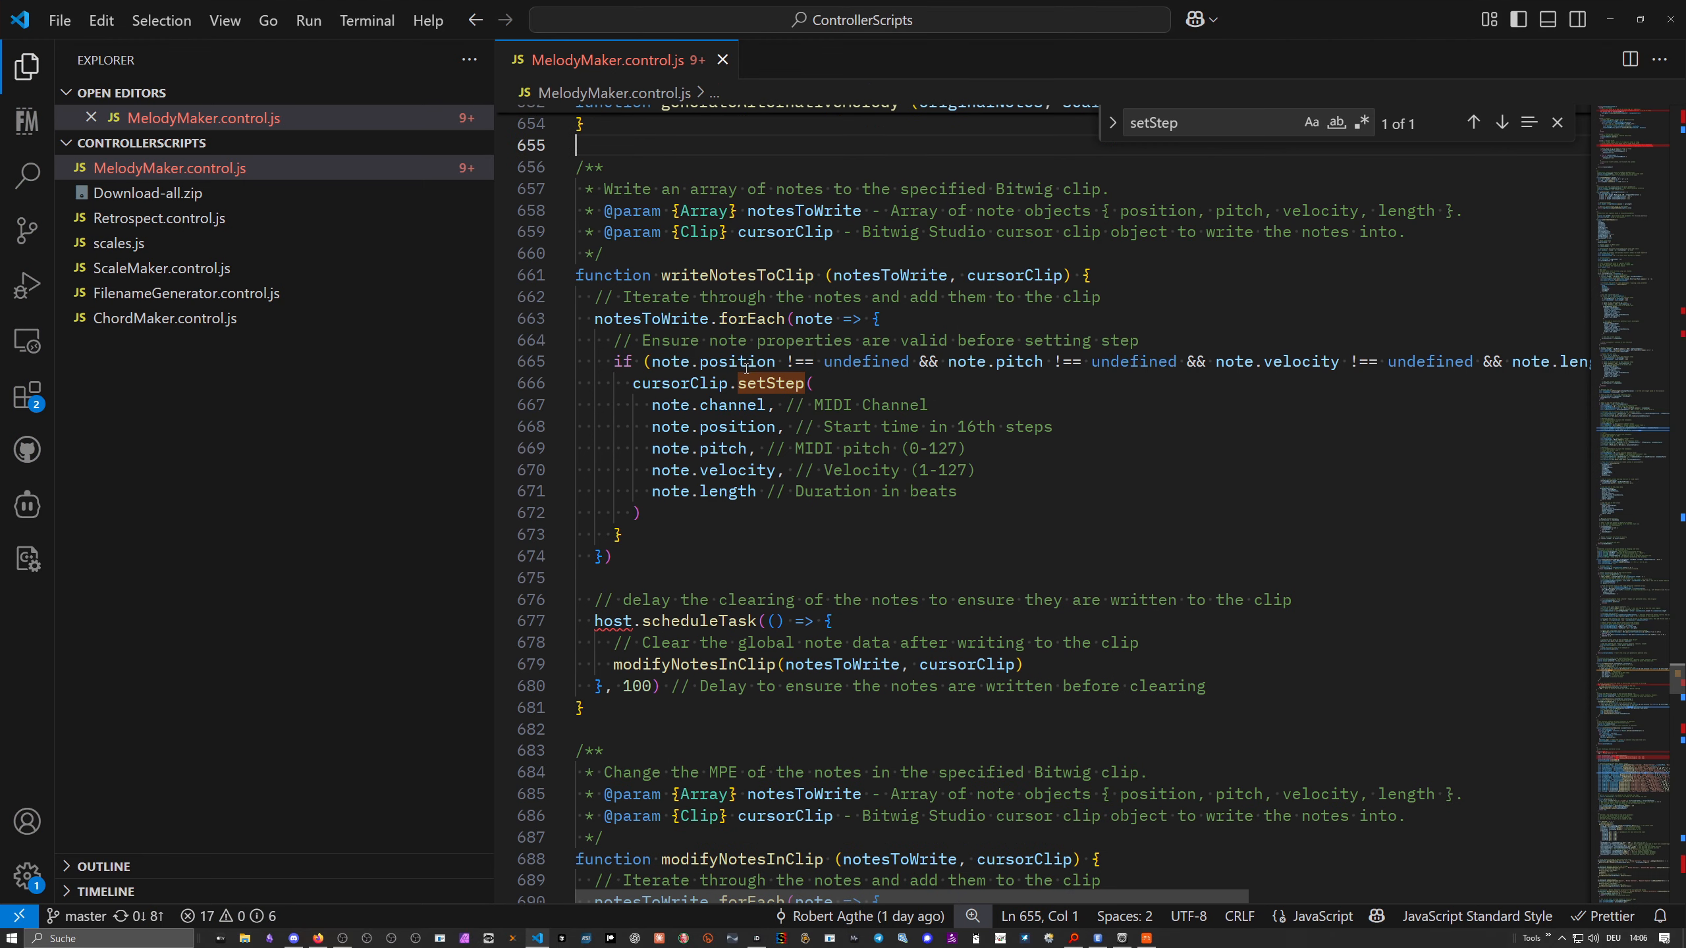
{"action": "left_click", "coordinate": [747, 363]}
{"action": "scroll", "coordinate": [748, 392], "scroll_direction": "up", "scroll_amount": 2}
{"action": "scroll", "coordinate": [744, 430], "scroll_direction": "down", "scroll_amount": 2}
{"action": "left_click", "coordinate": [746, 427]}
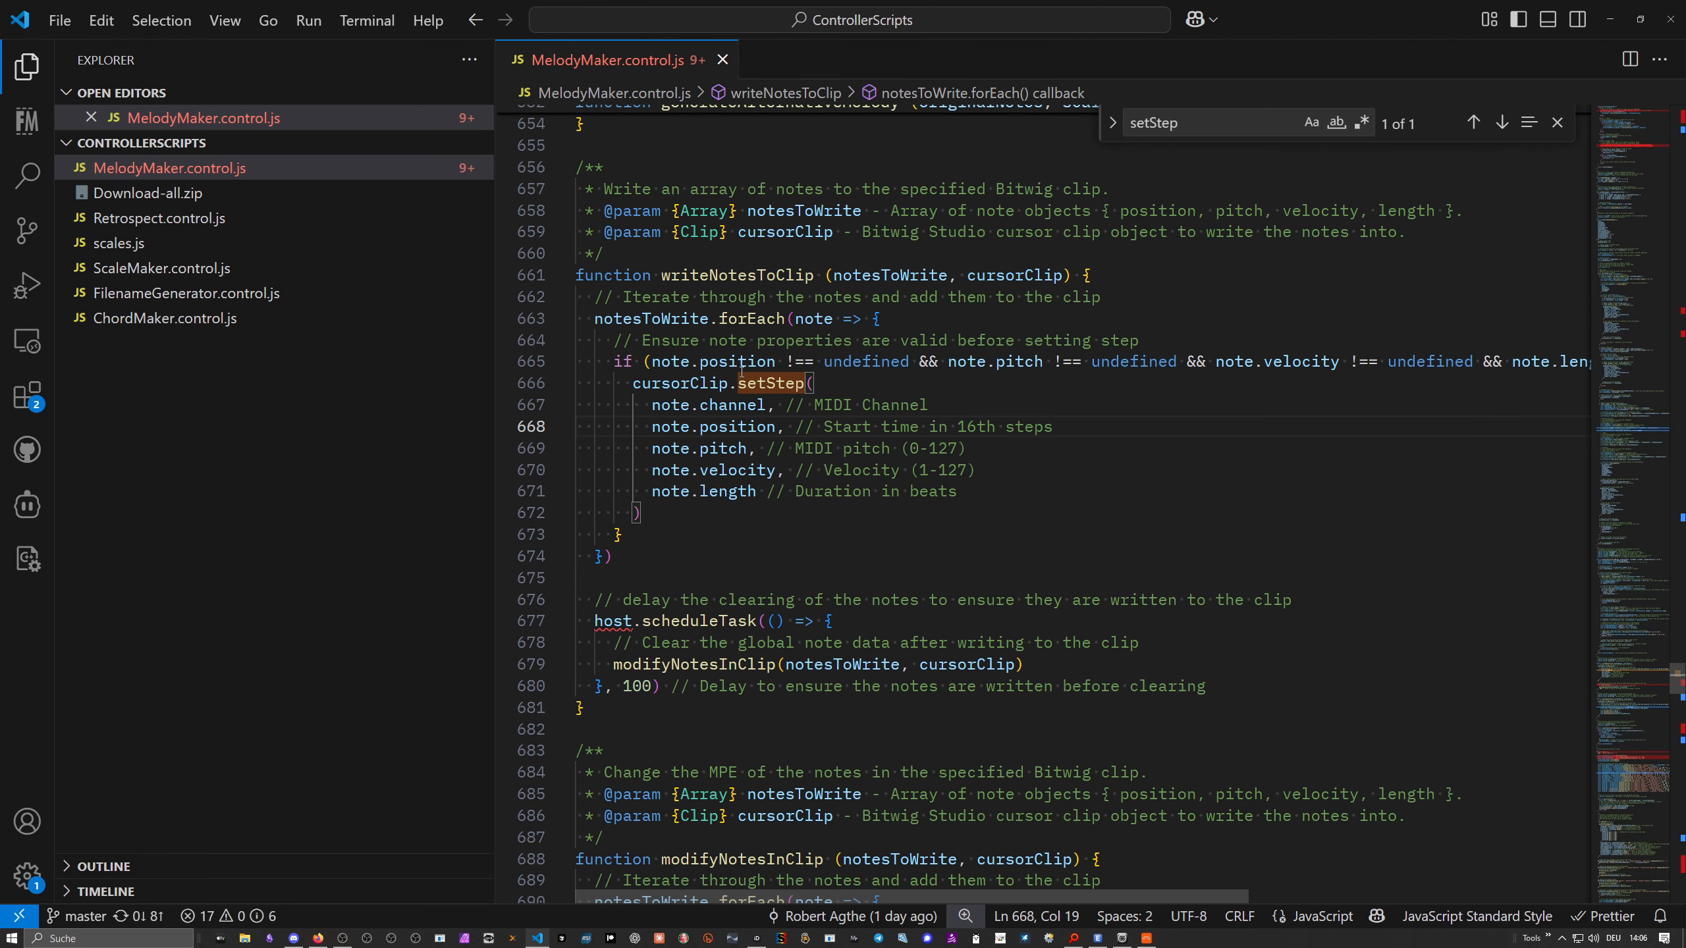
- Highlight the notesToWrite loop and the cursorClip object of its setStep call, and examine the scheduled modifyNotesInClip task
{"action": "left_click_drag", "start_coordinate": [575, 275], "coordinate": [803, 555]}
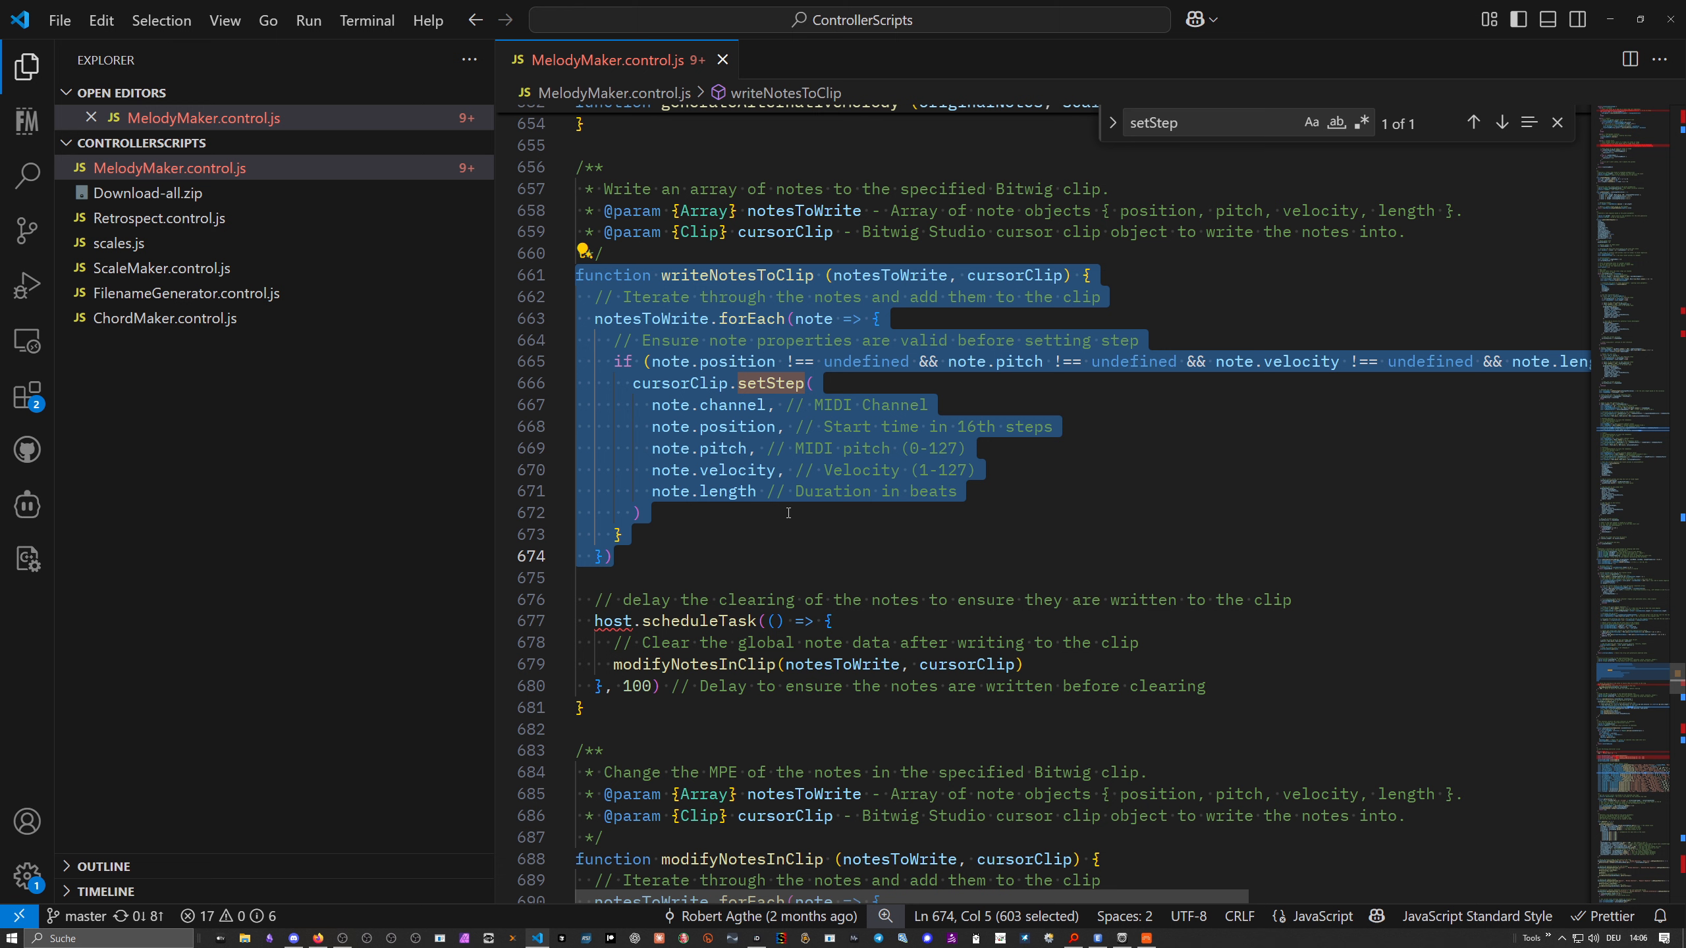
{"action": "left_click", "coordinate": [624, 534]}
{"action": "double_click", "coordinate": [680, 383]}
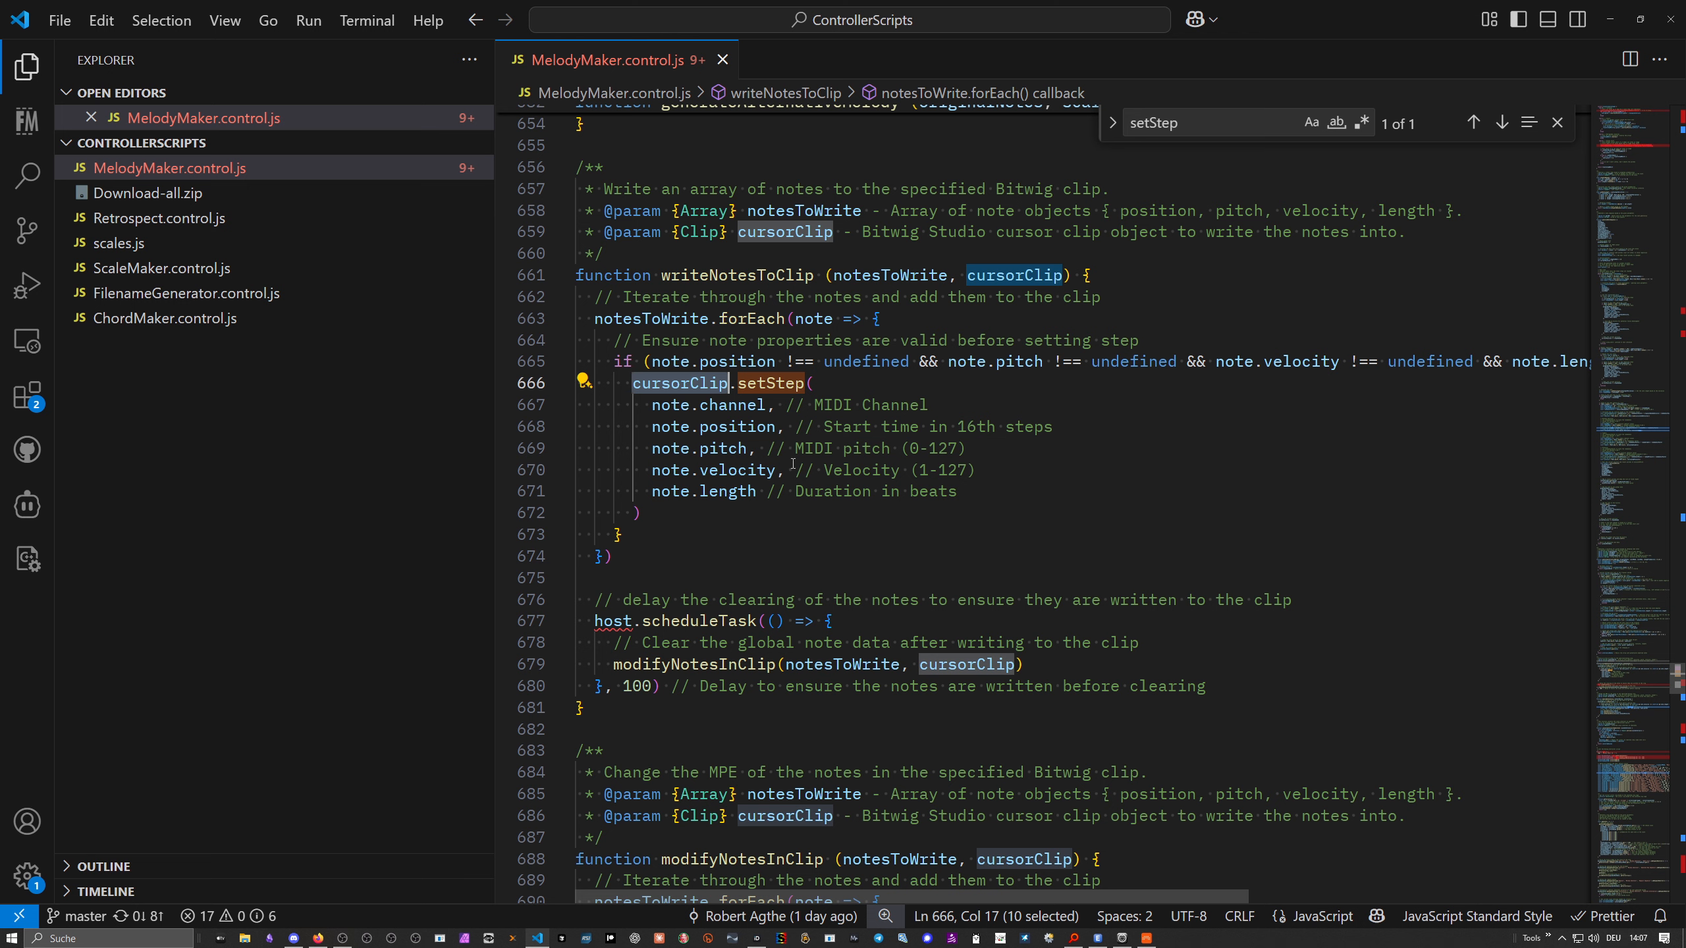
{"action": "scroll", "coordinate": [729, 448], "scroll_direction": "down", "scroll_amount": 1}
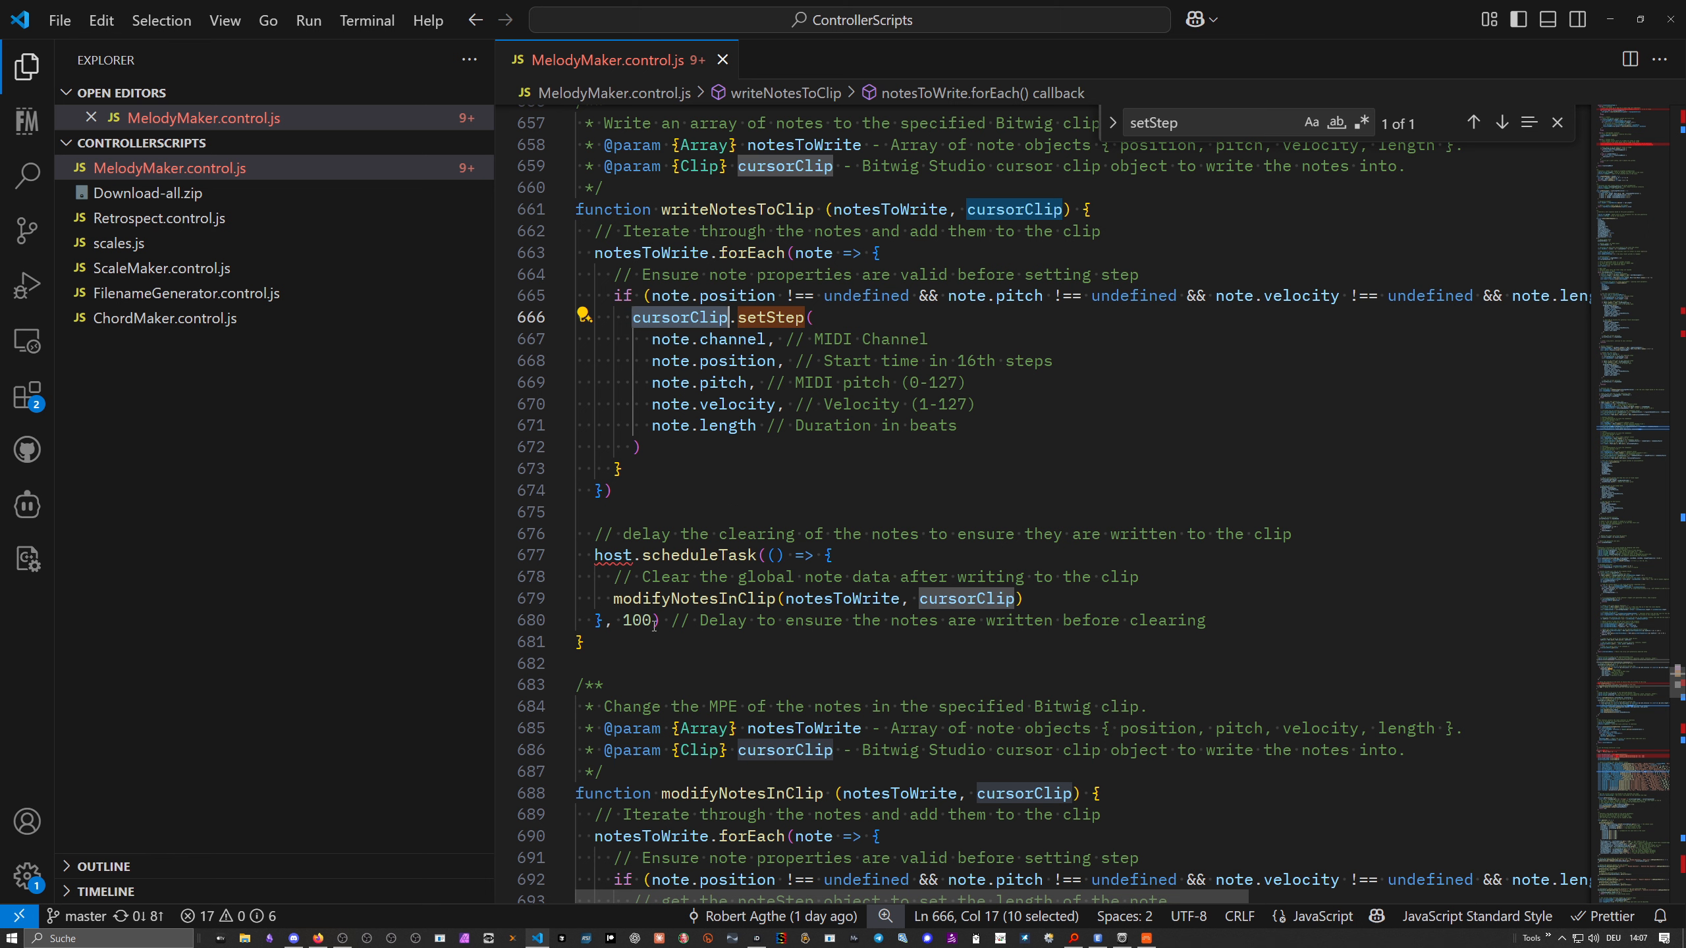
- Highlight the modifyNotesInClip call inside the scheduled task, and locate the function's definition and its notesToWrite loop
{"action": "left_click_drag", "start_coordinate": [614, 601], "coordinate": [1026, 601]}
{"action": "scroll", "coordinate": [1026, 600], "scroll_direction": "down", "scroll_amount": 2}
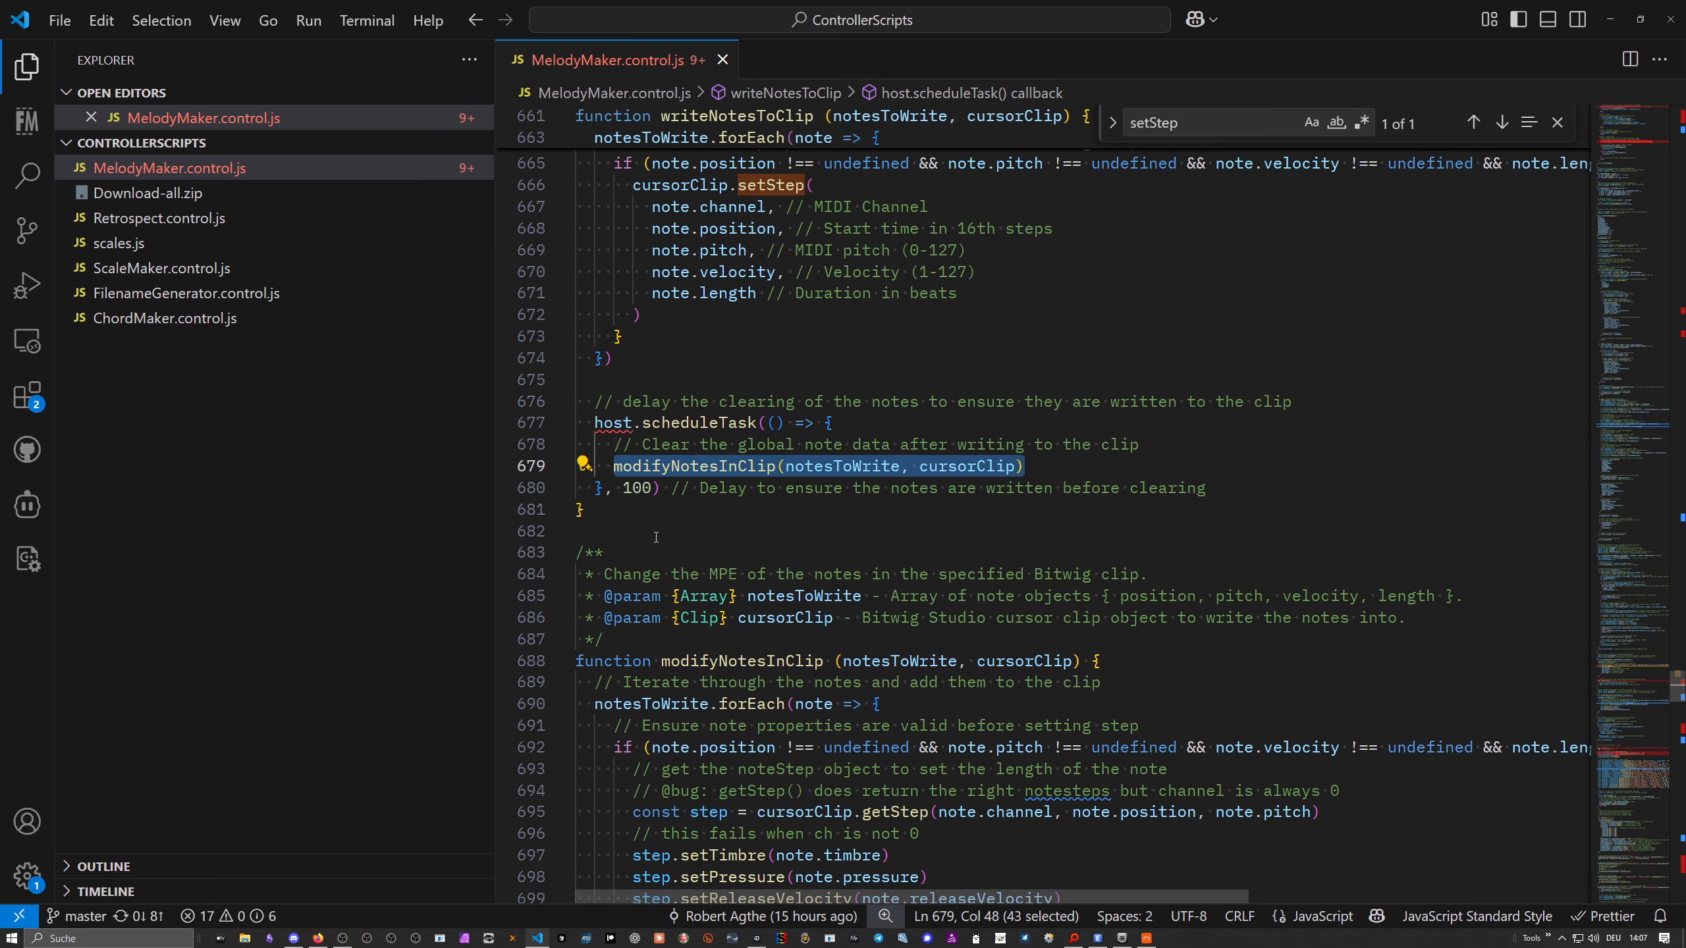
{"action": "scroll", "coordinate": [655, 536], "scroll_direction": "down", "scroll_amount": 2}
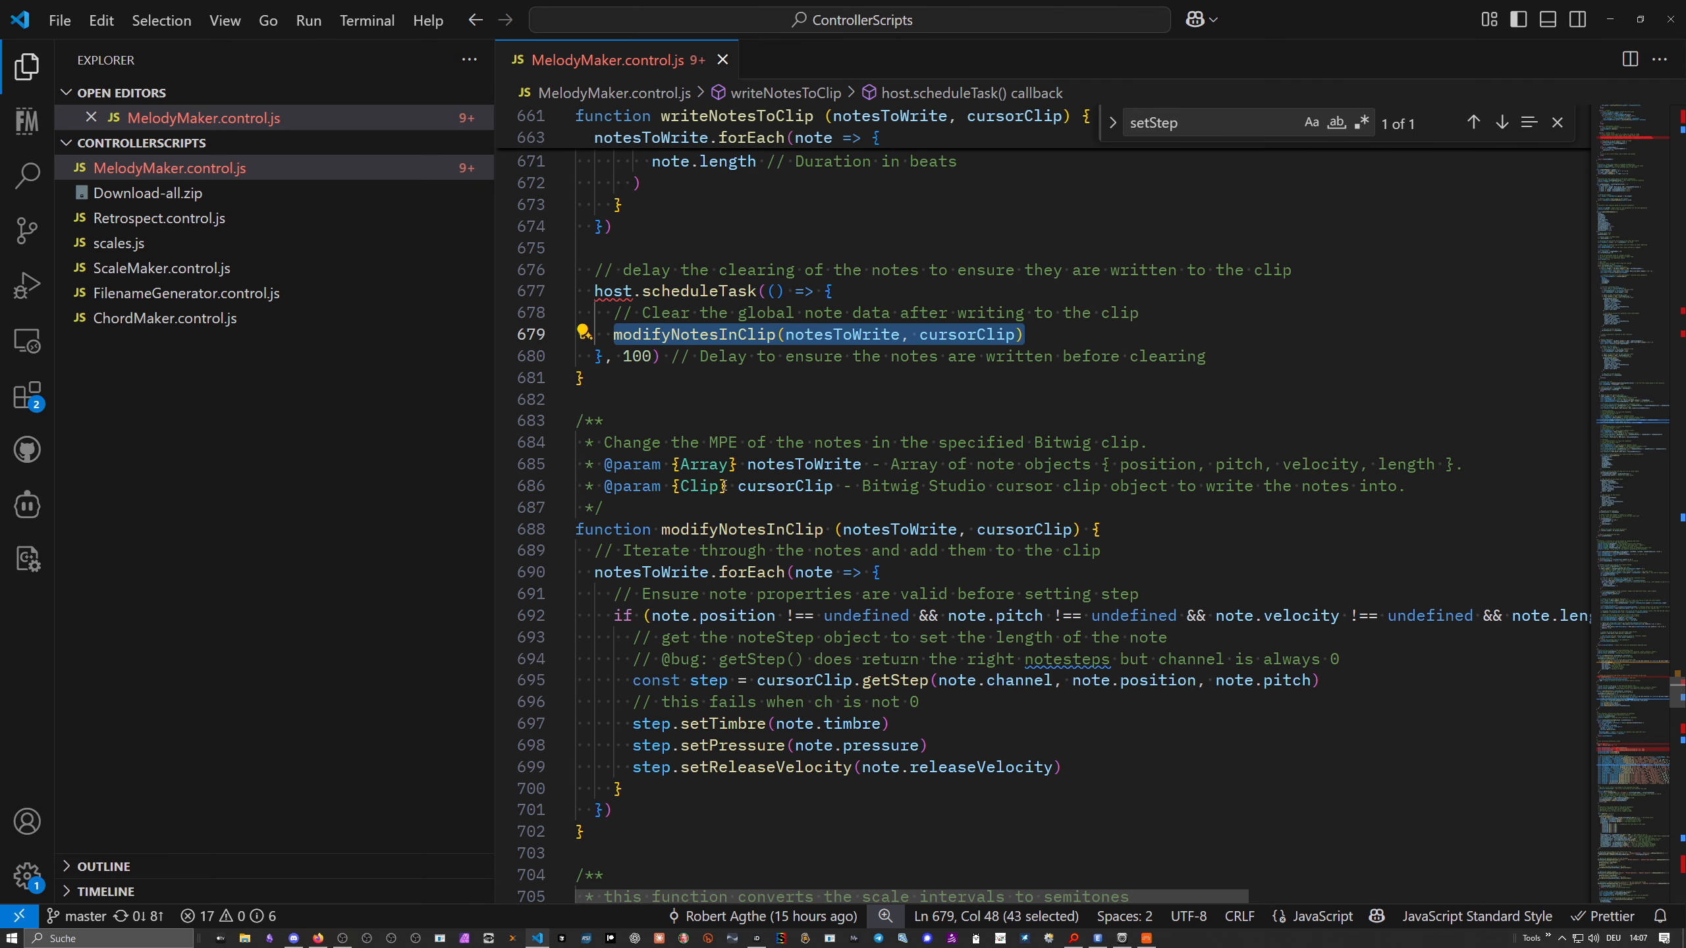
{"action": "double_click", "coordinate": [742, 529]}
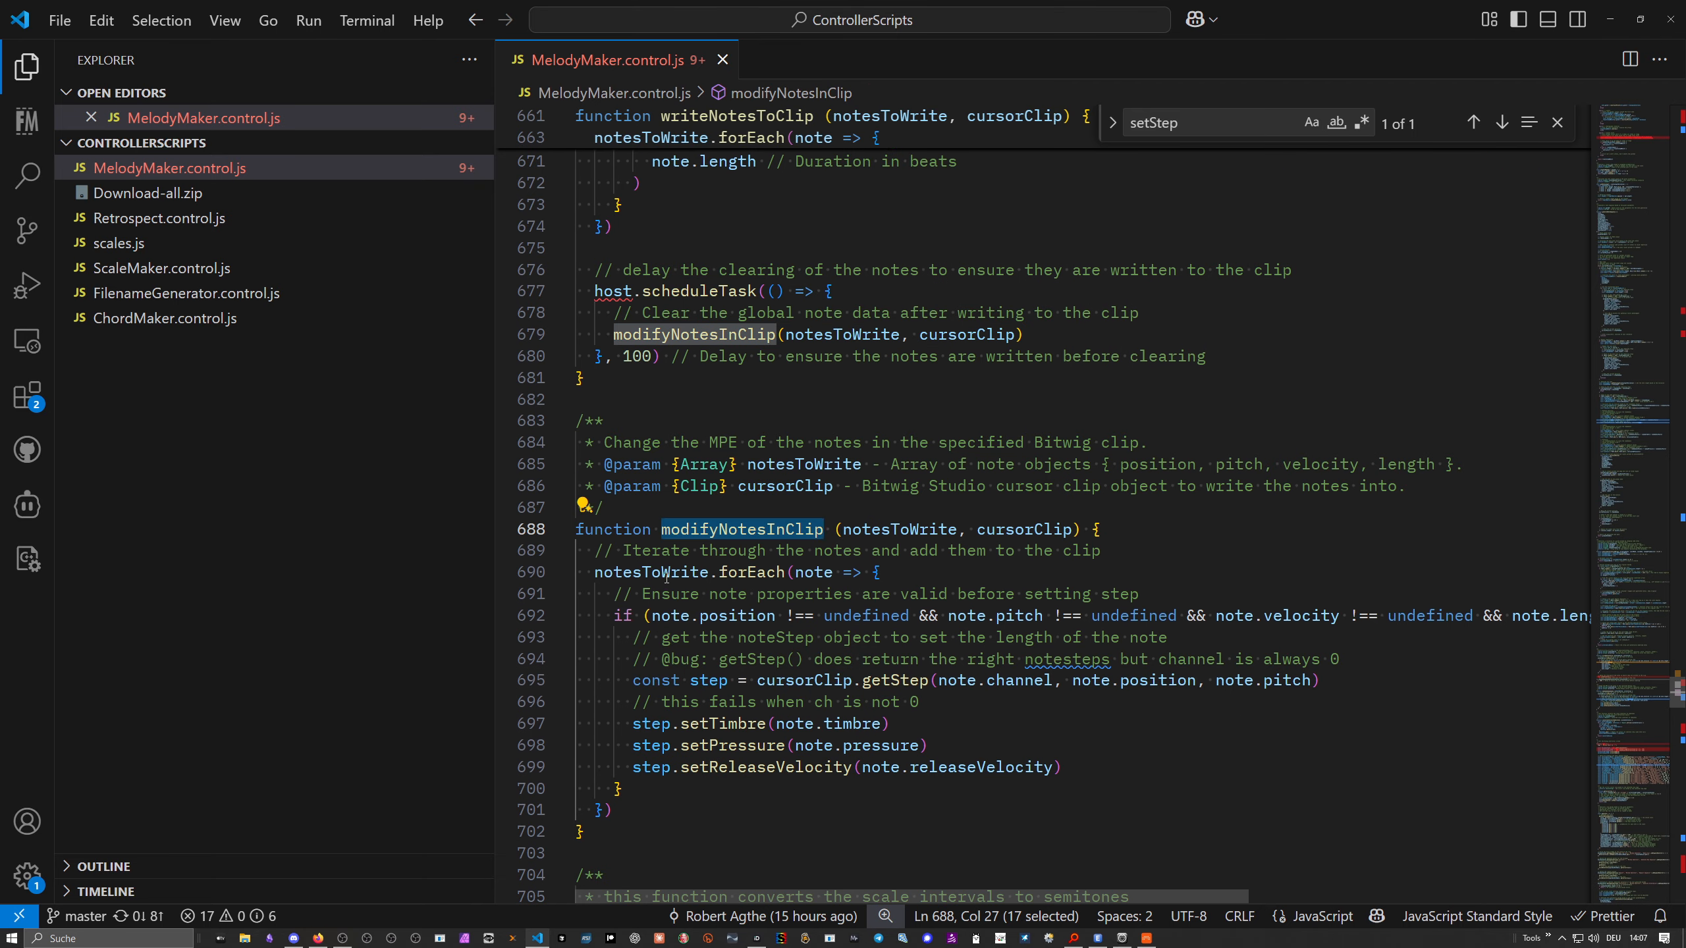
{"action": "left_click", "coordinate": [667, 573]}
{"action": "scroll", "coordinate": [666, 603], "scroll_direction": "up", "scroll_amount": 1}
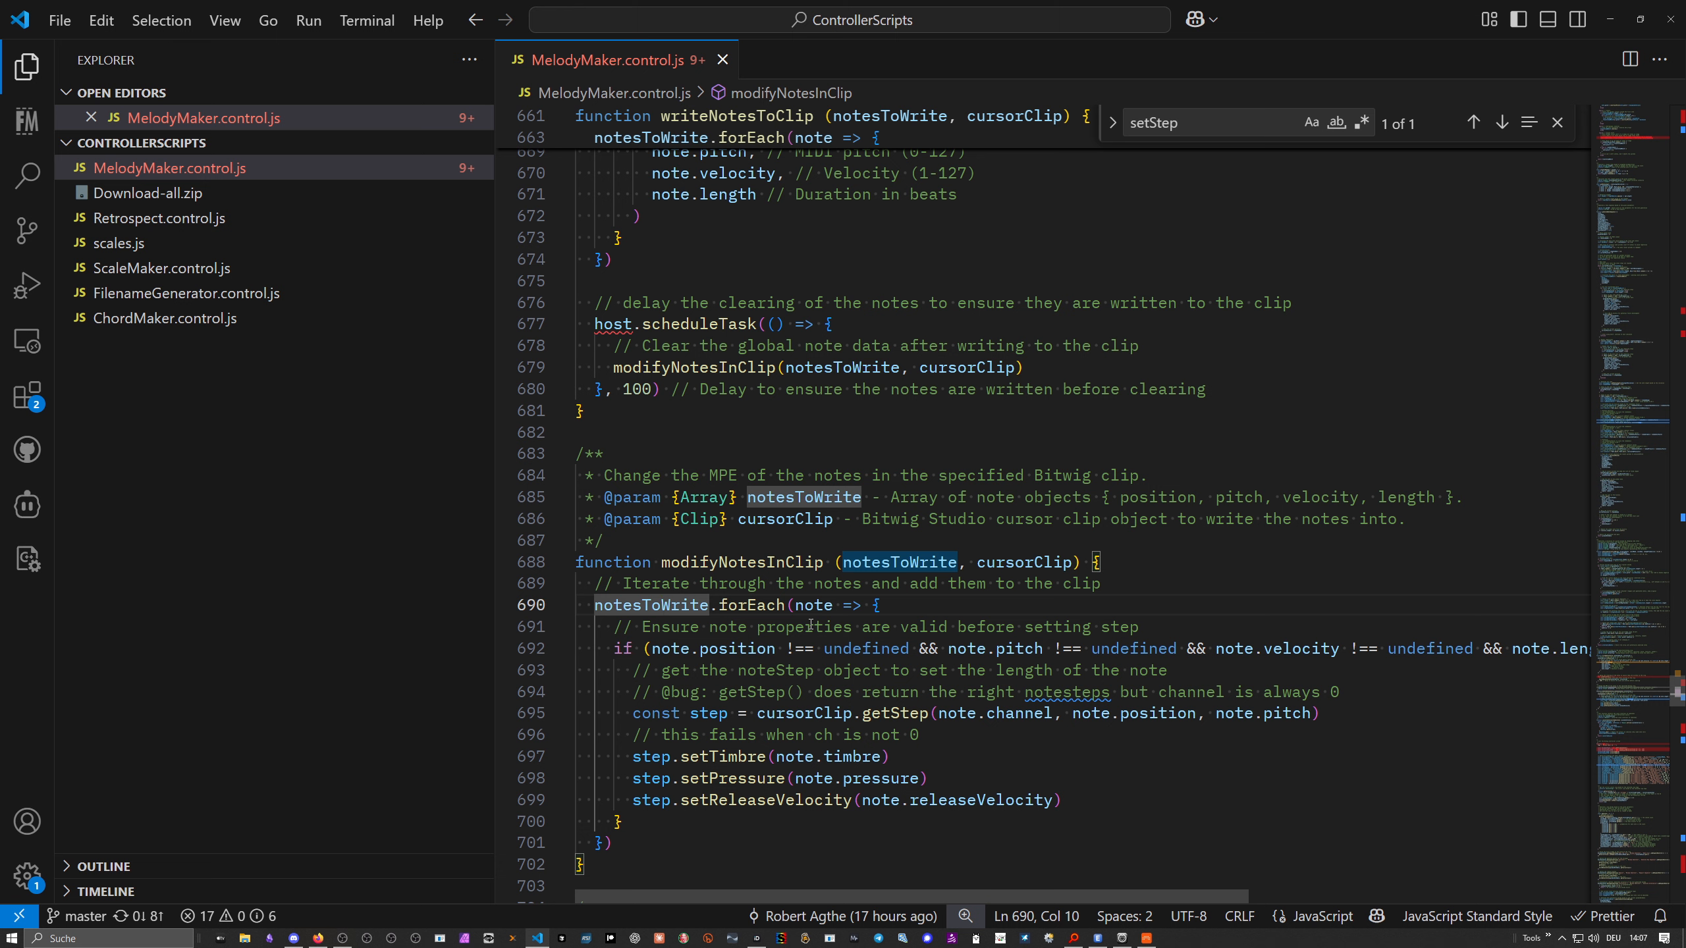
- Highlight the getStep call in modifyNotesInClip and point out its setTimbre, setPressure and setReleaseVelocity calls
{"action": "double_click", "coordinate": [895, 713]}
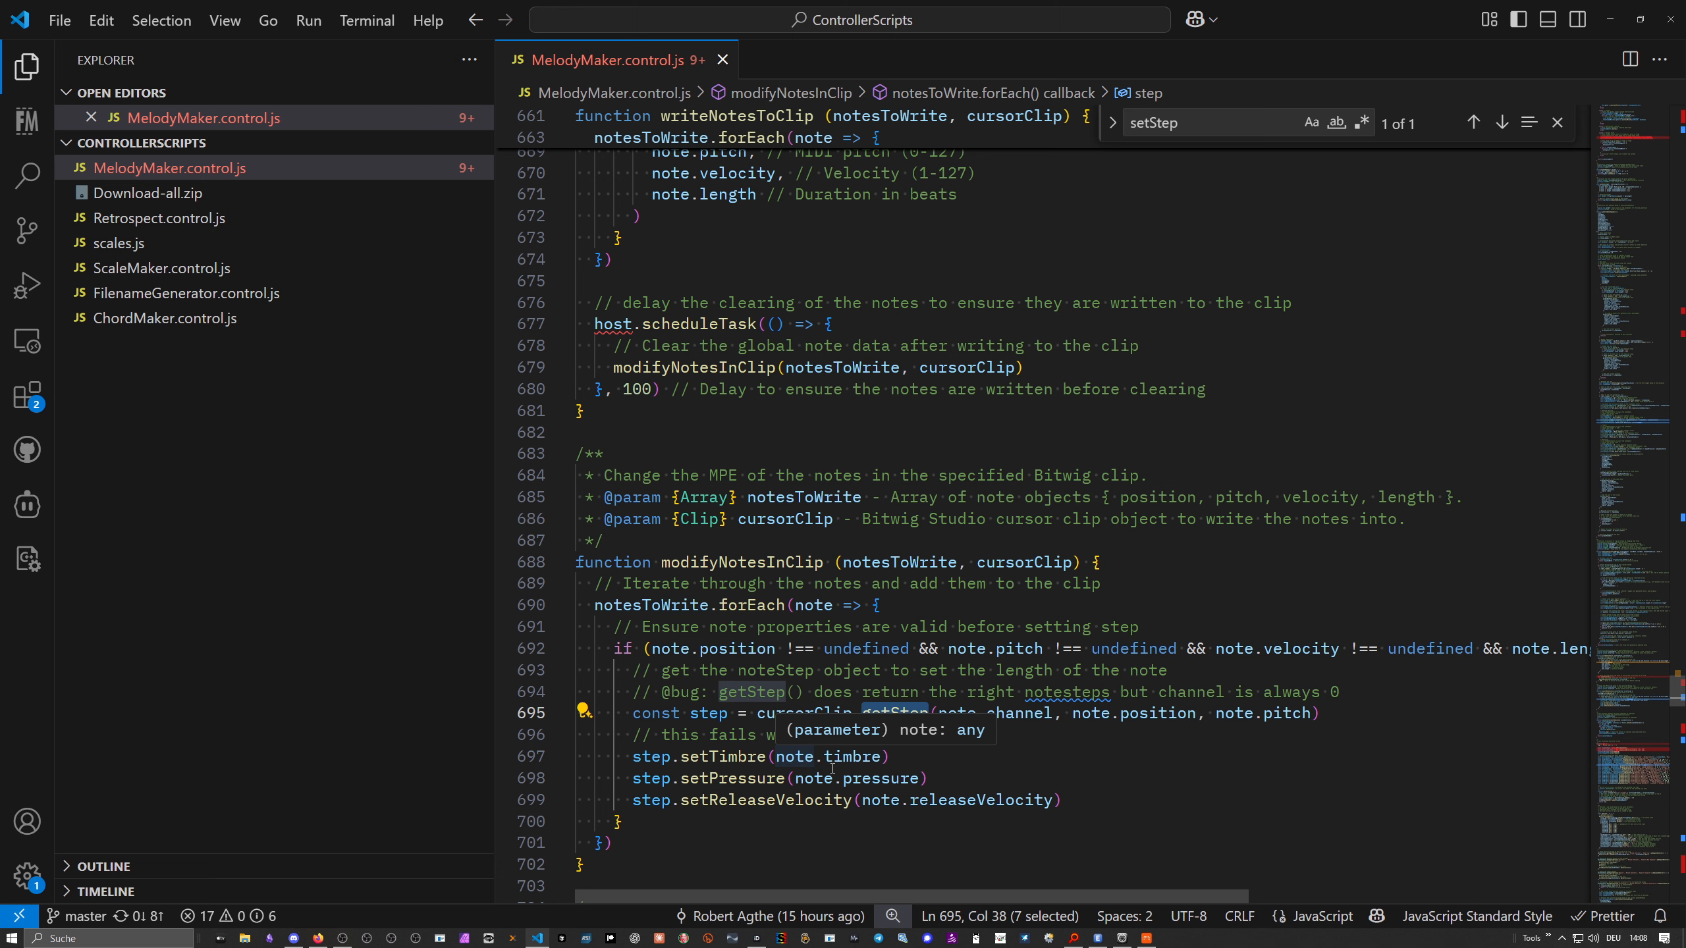
{"action": "key", "text": "Down"}
{"action": "key", "text": "Down"}
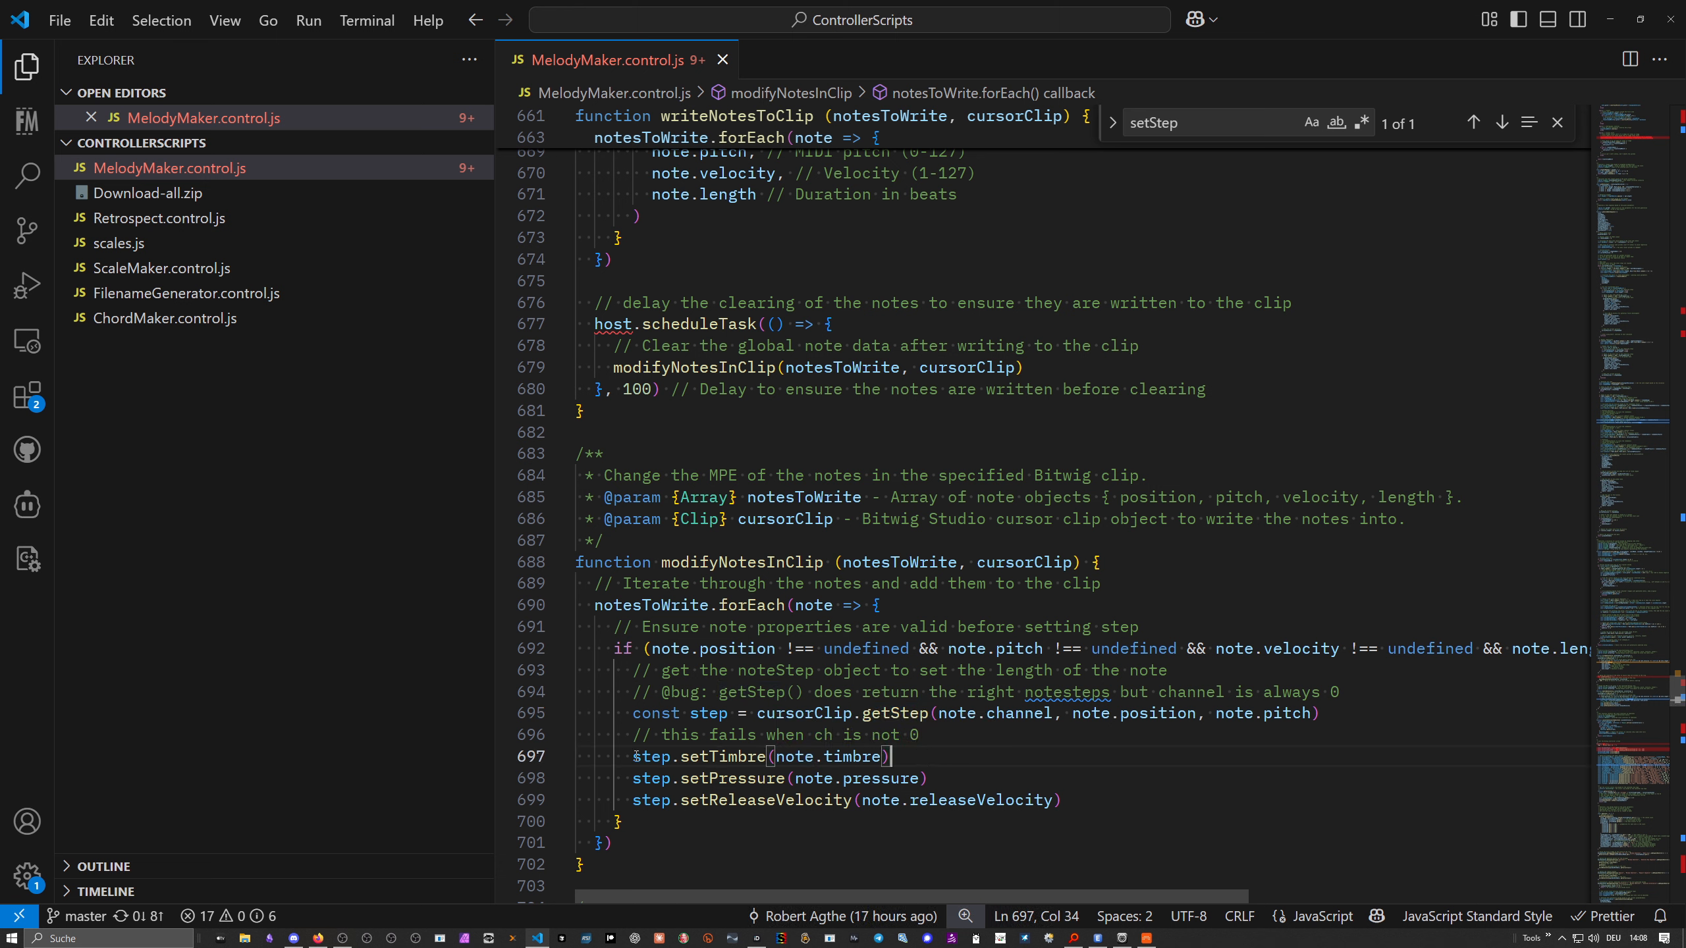
{"action": "left_click_drag", "start_coordinate": [636, 756], "coordinate": [765, 756]}
{"action": "left_click", "coordinate": [728, 778]}
{"action": "left_click", "coordinate": [744, 803]}
{"action": "double_click", "coordinate": [751, 801]}
- Compare the writeNotesToClip and modifyNotesInClip functions, examining the delayed task and the comments on the getStep channel bug
{"action": "scroll", "coordinate": [751, 802], "scroll_direction": "up", "scroll_amount": 4}
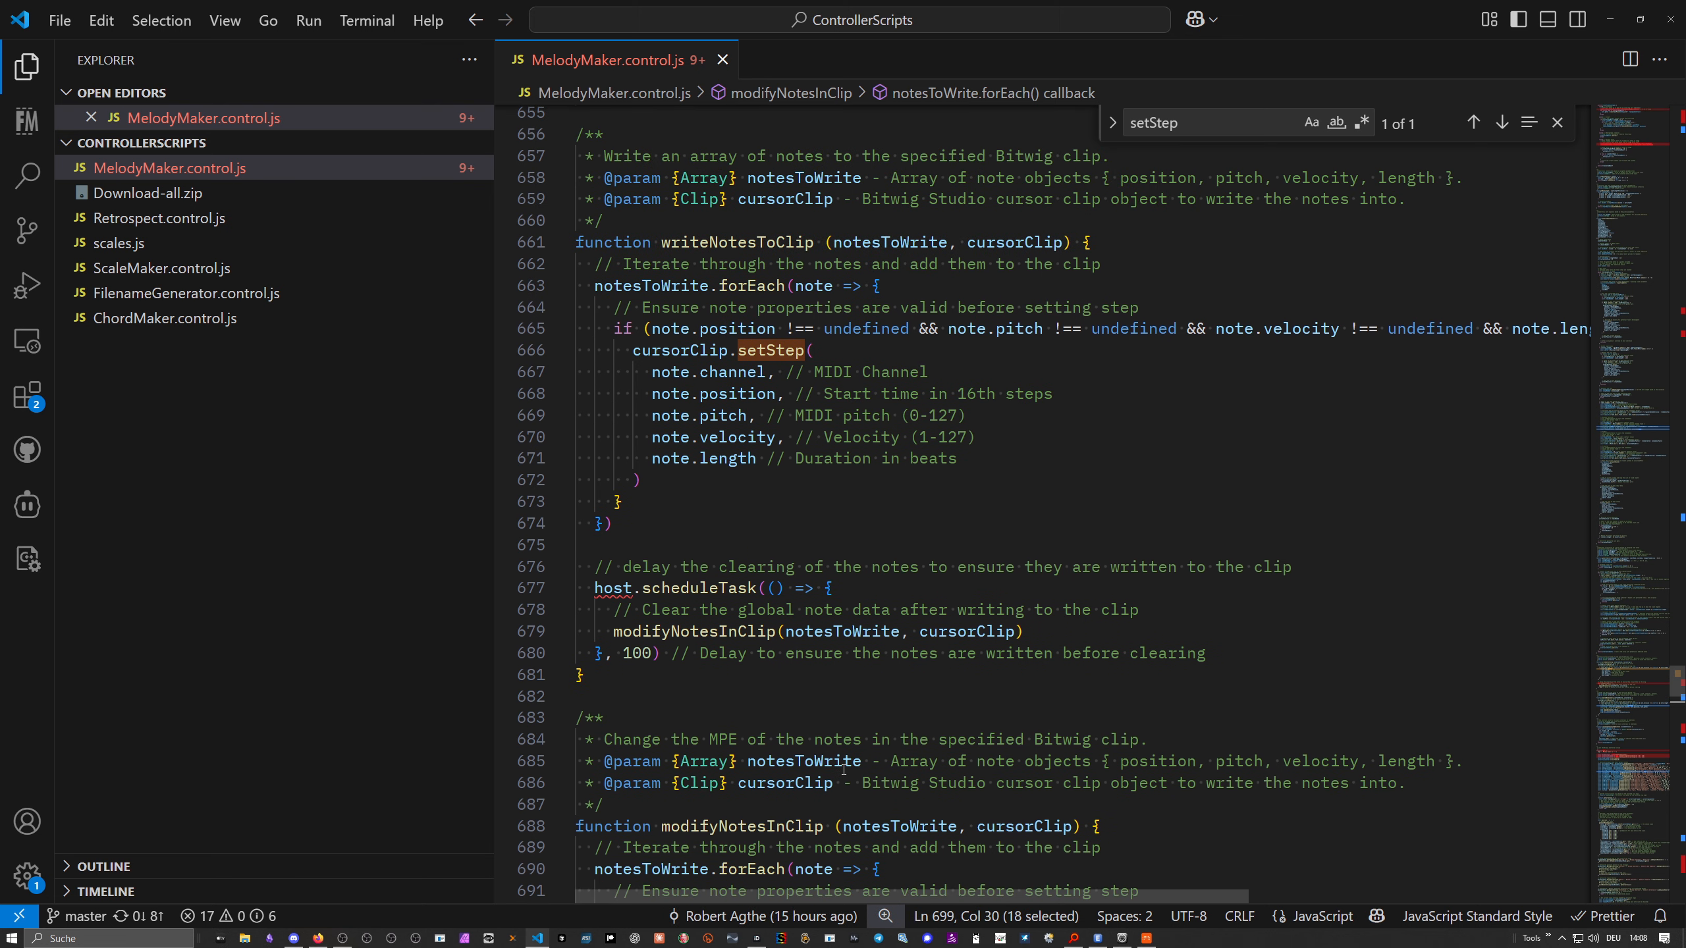
{"action": "scroll", "coordinate": [786, 539], "scroll_direction": "down", "scroll_amount": 4}
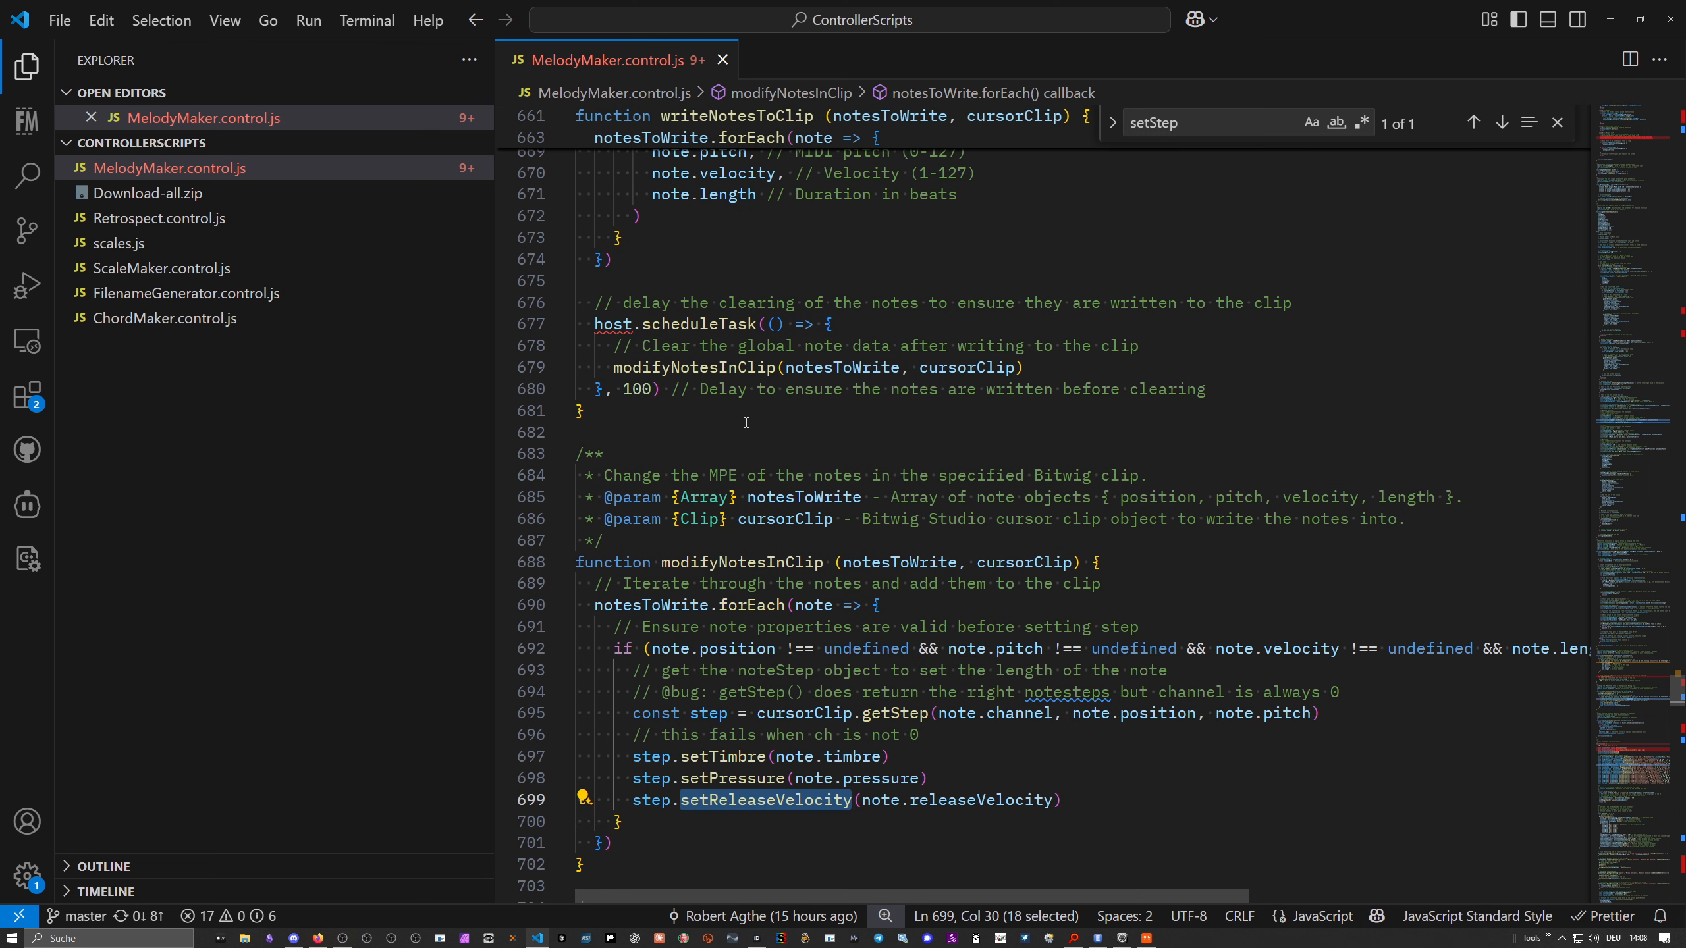
{"action": "scroll", "coordinate": [816, 490], "scroll_direction": "down", "scroll_amount": 3}
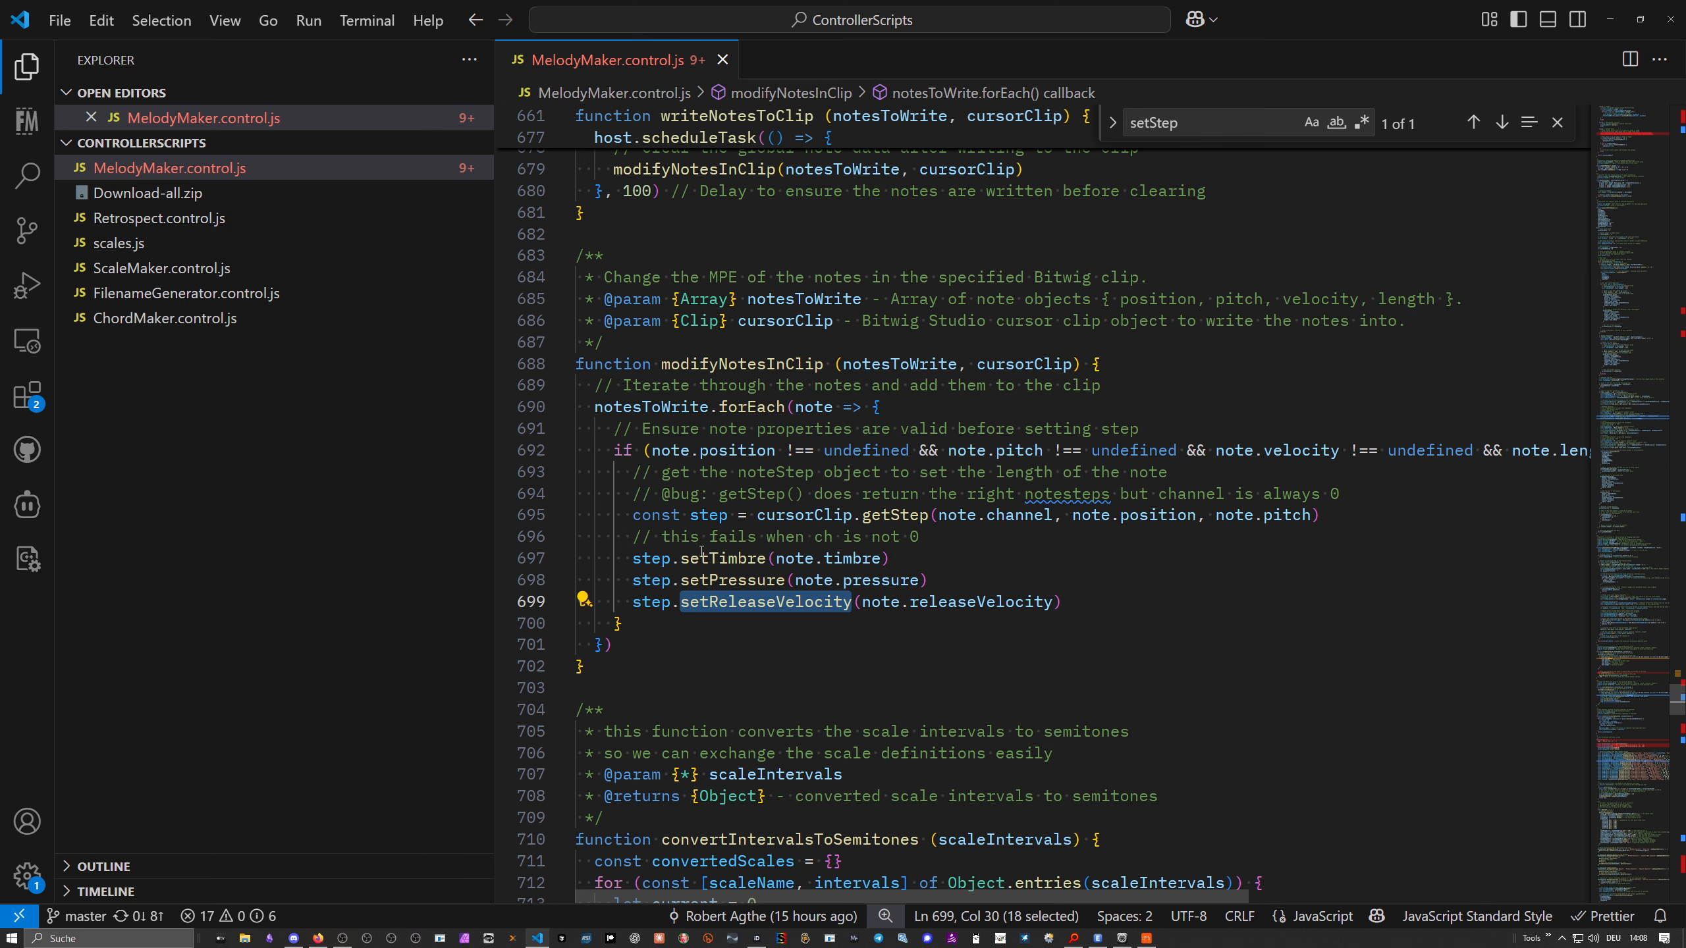
{"action": "mouse_move", "coordinate": [767, 588]}
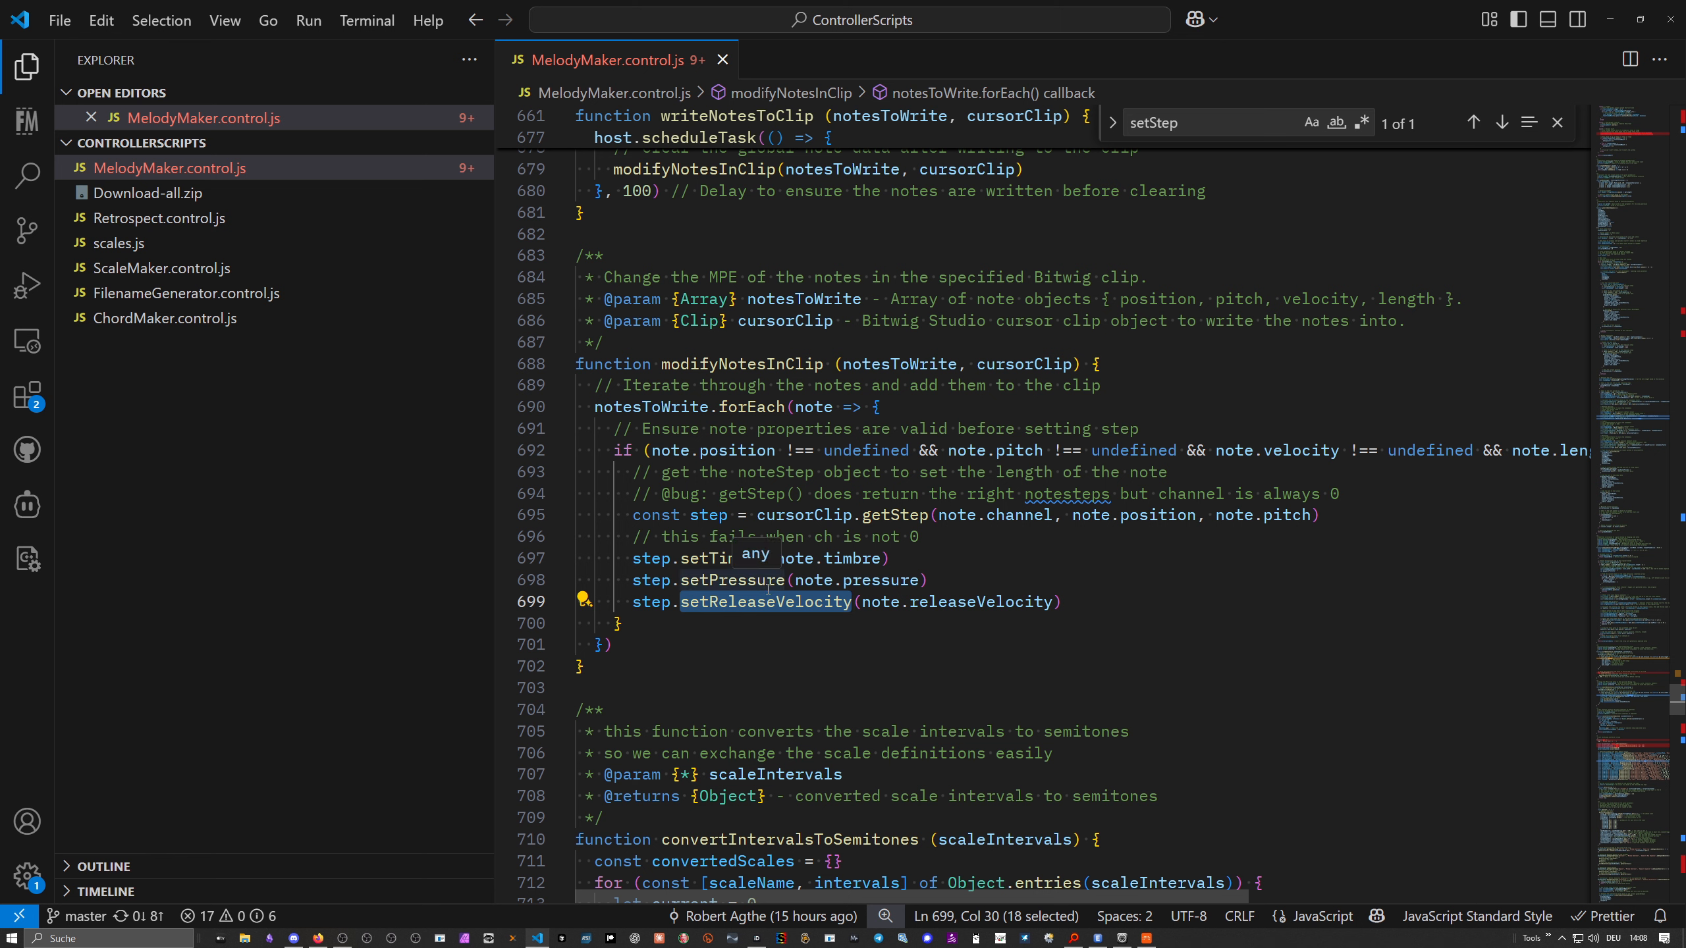
{"action": "left_click", "coordinate": [797, 627]}
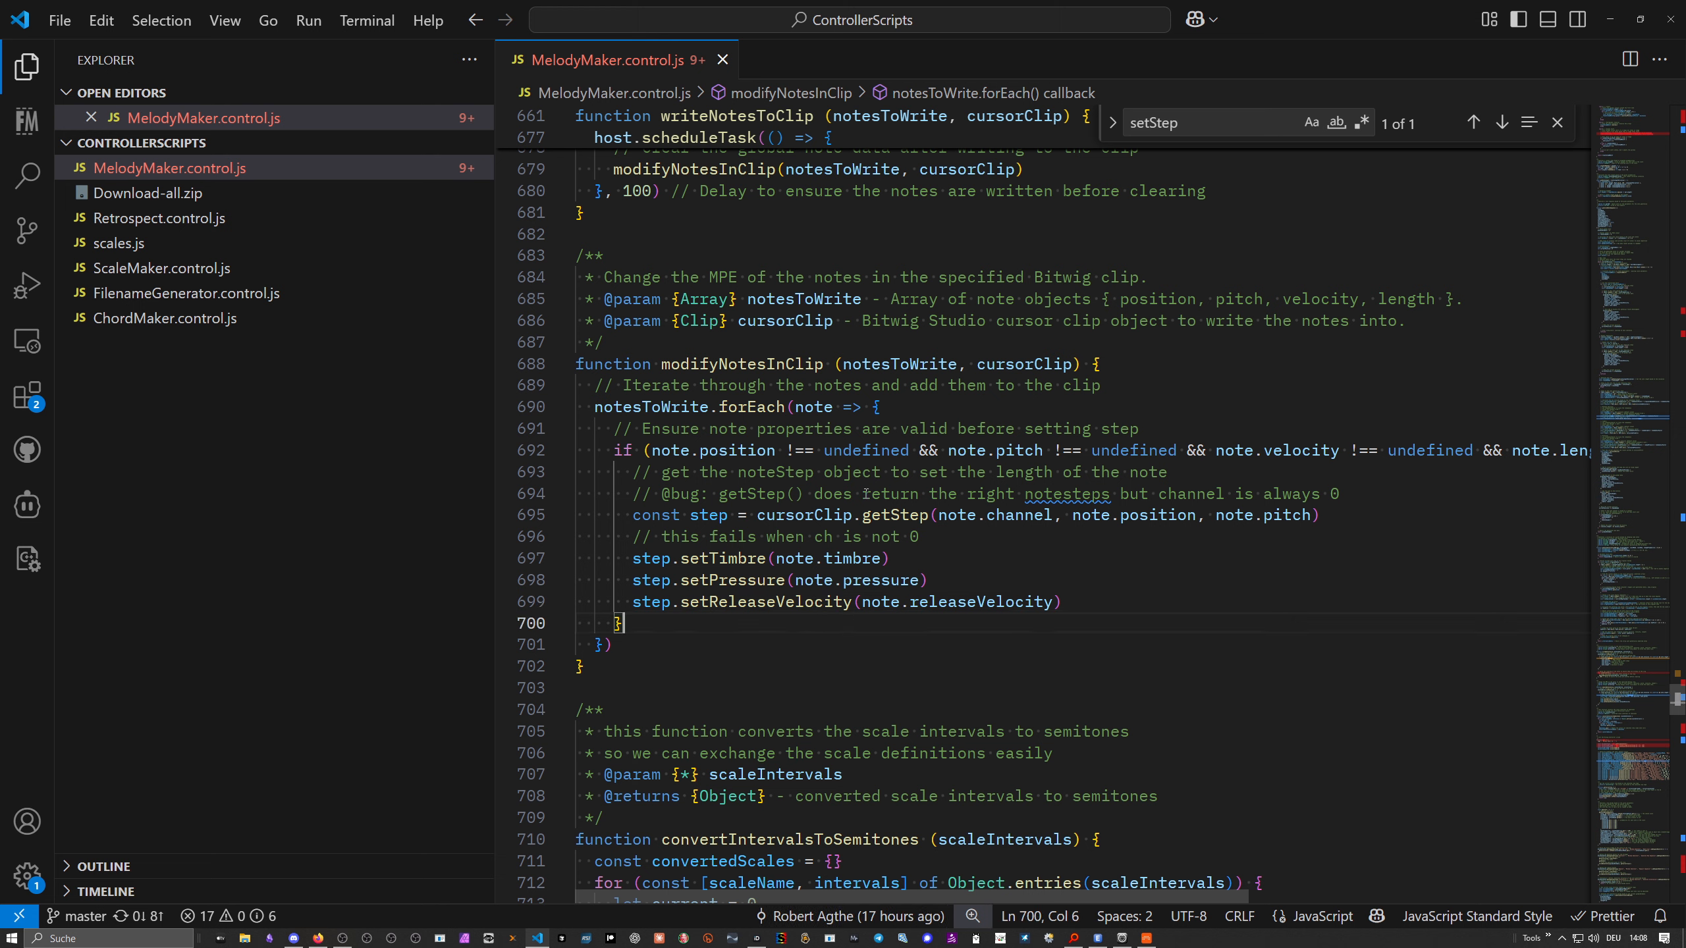
{"action": "mouse_move", "coordinate": [874, 519]}
{"action": "scroll", "coordinate": [938, 540], "scroll_direction": "up", "scroll_amount": 3}
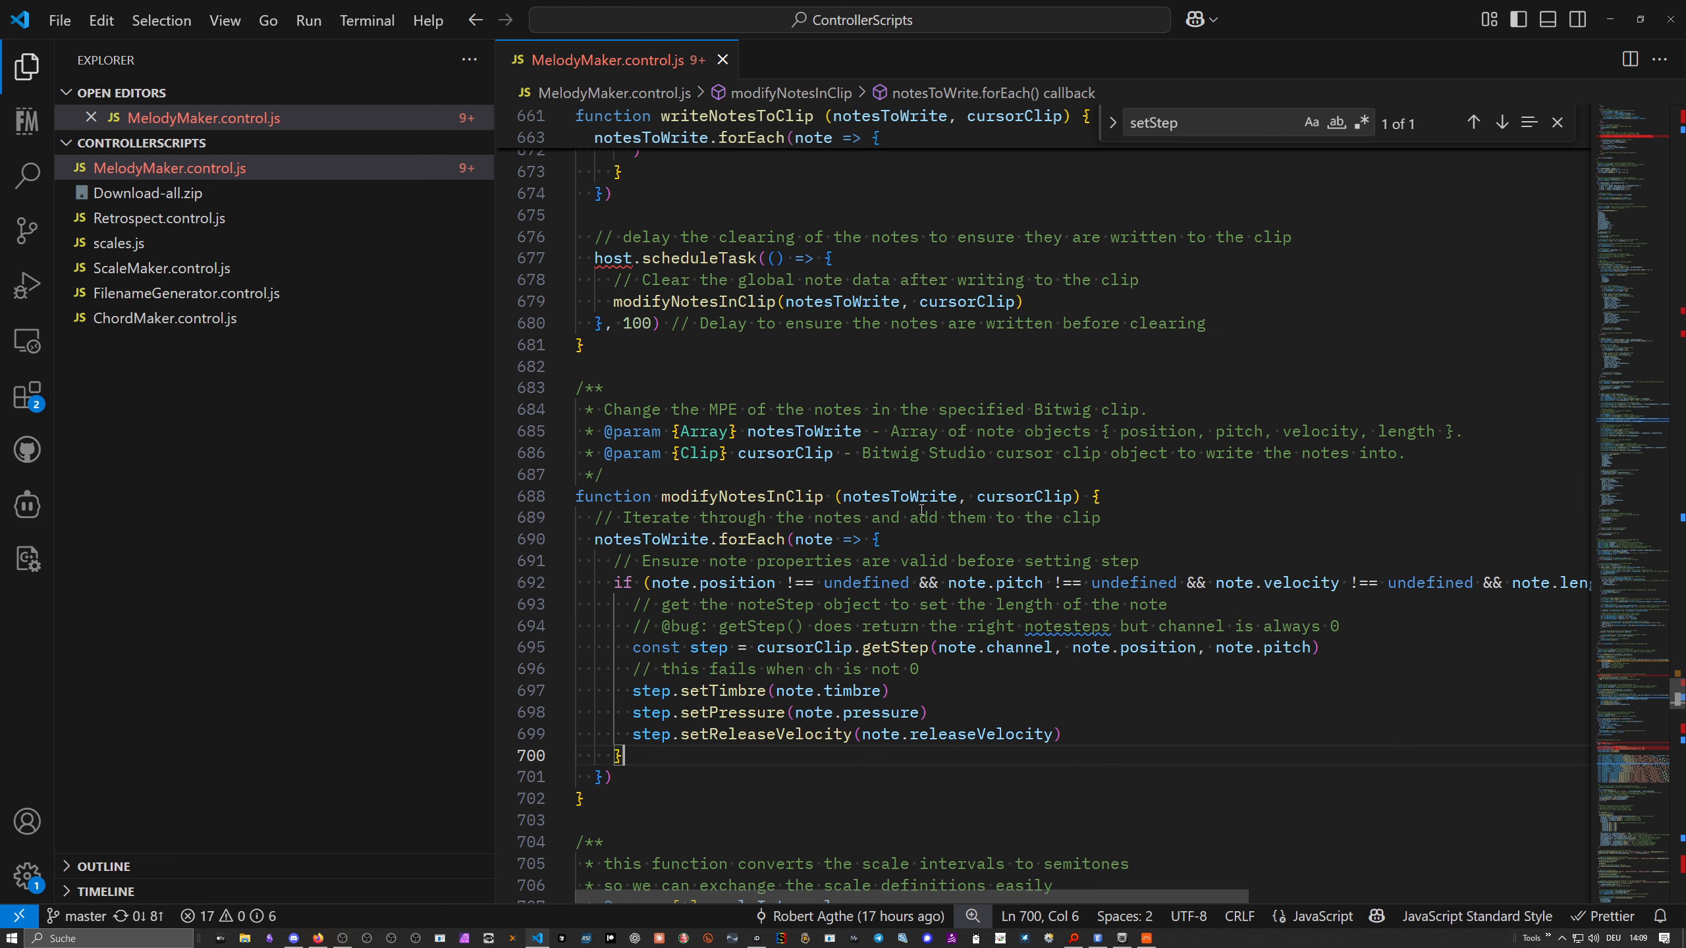
{"action": "scroll", "coordinate": [921, 510], "scroll_direction": "down", "scroll_amount": 1}
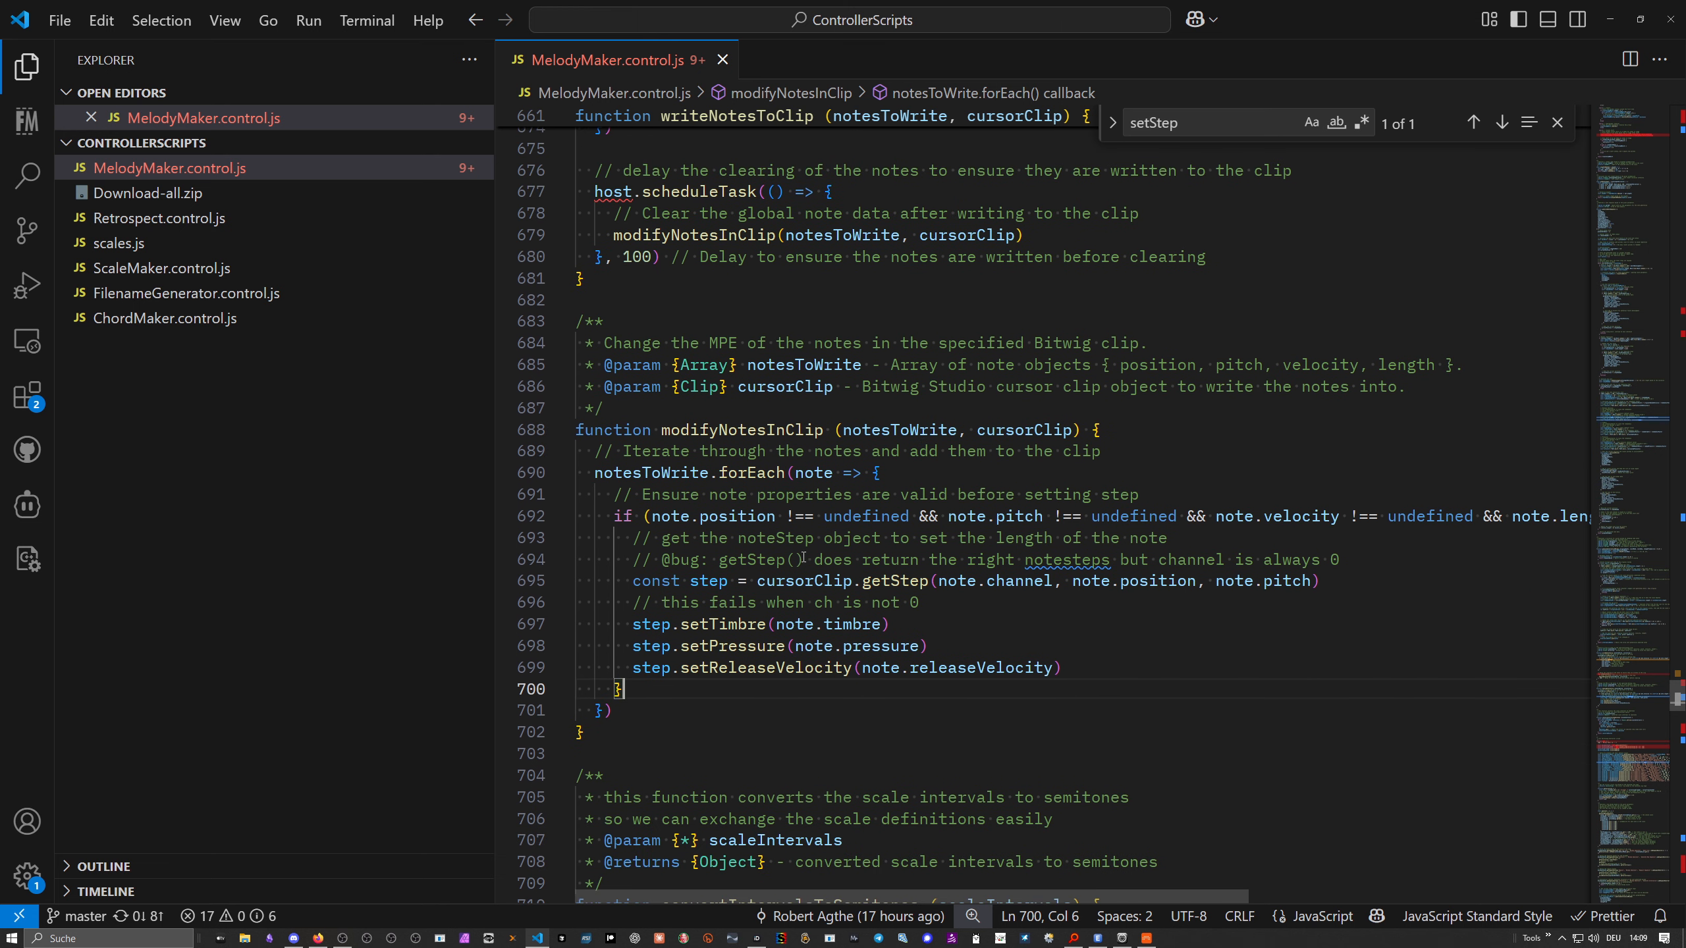
{"action": "scroll", "coordinate": [803, 556], "scroll_direction": "up", "scroll_amount": 5}
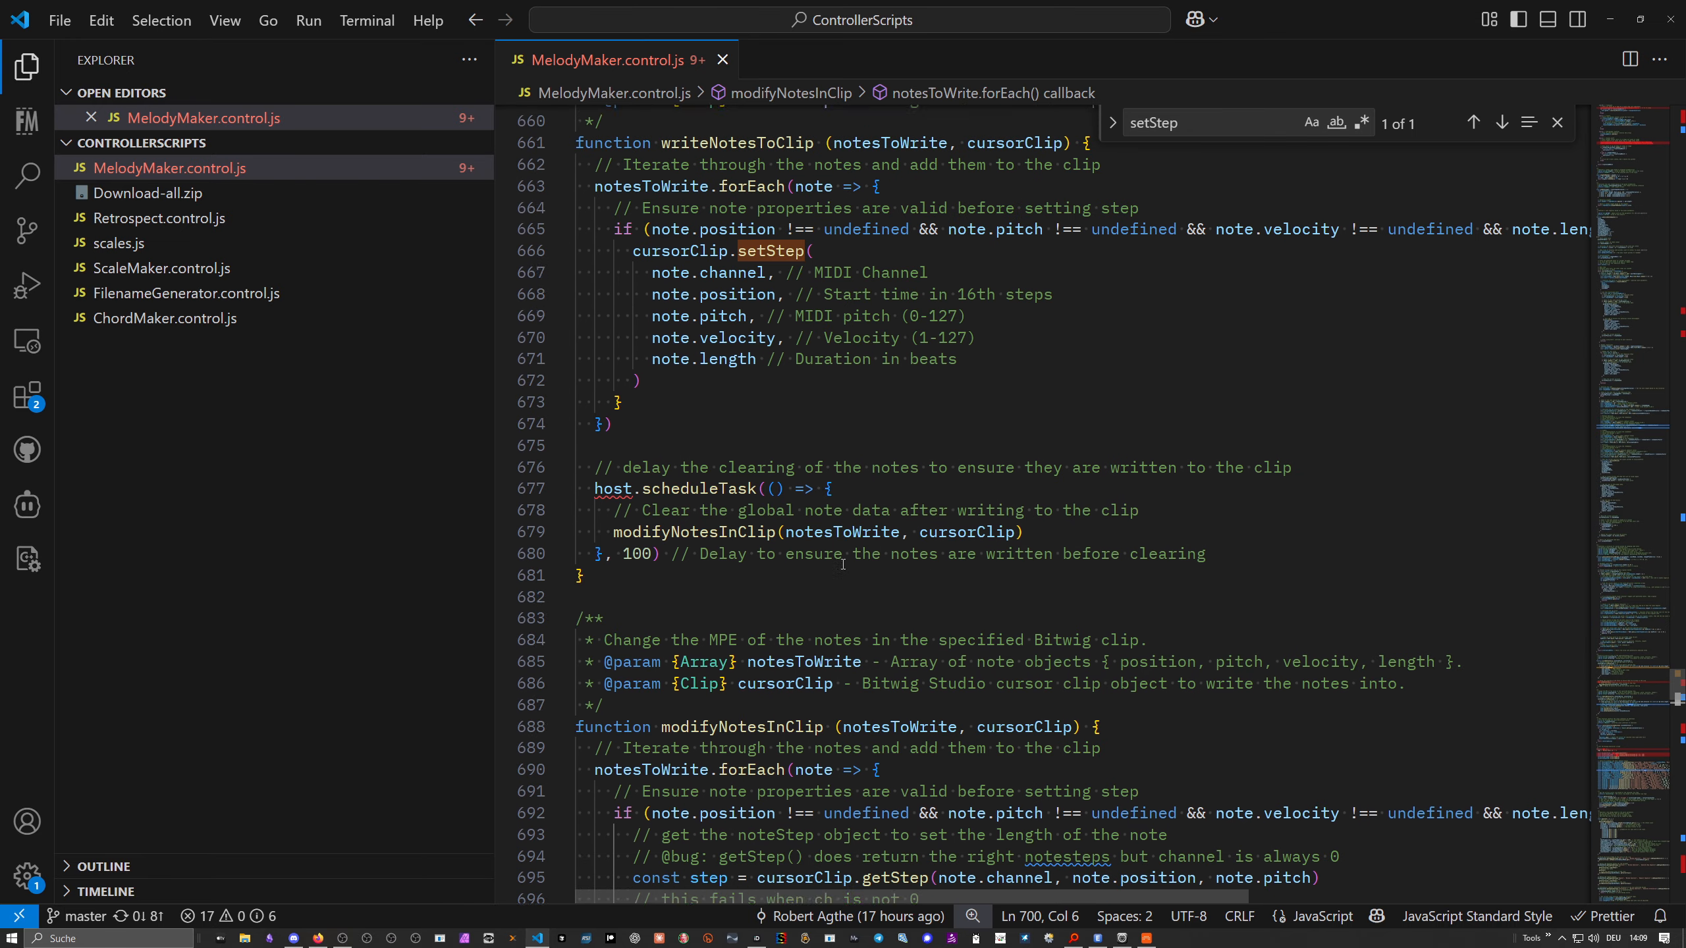
{"action": "scroll", "coordinate": [842, 564], "scroll_direction": "down", "scroll_amount": 1}
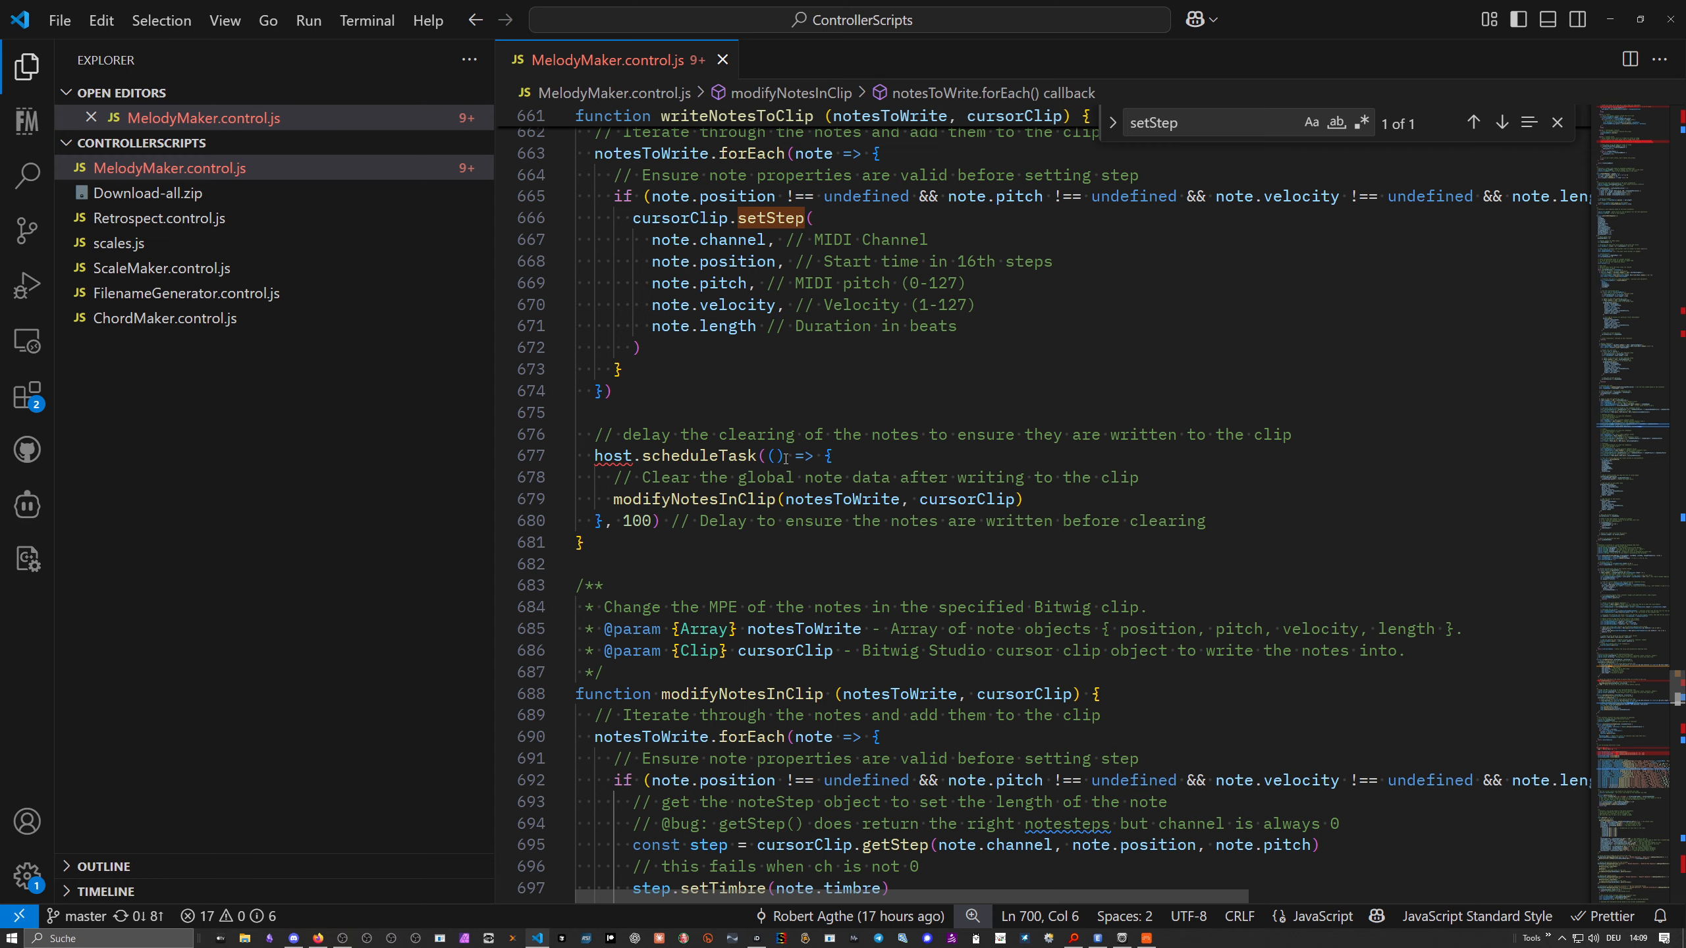
{"action": "scroll", "coordinate": [770, 536], "scroll_direction": "down", "scroll_amount": 3}
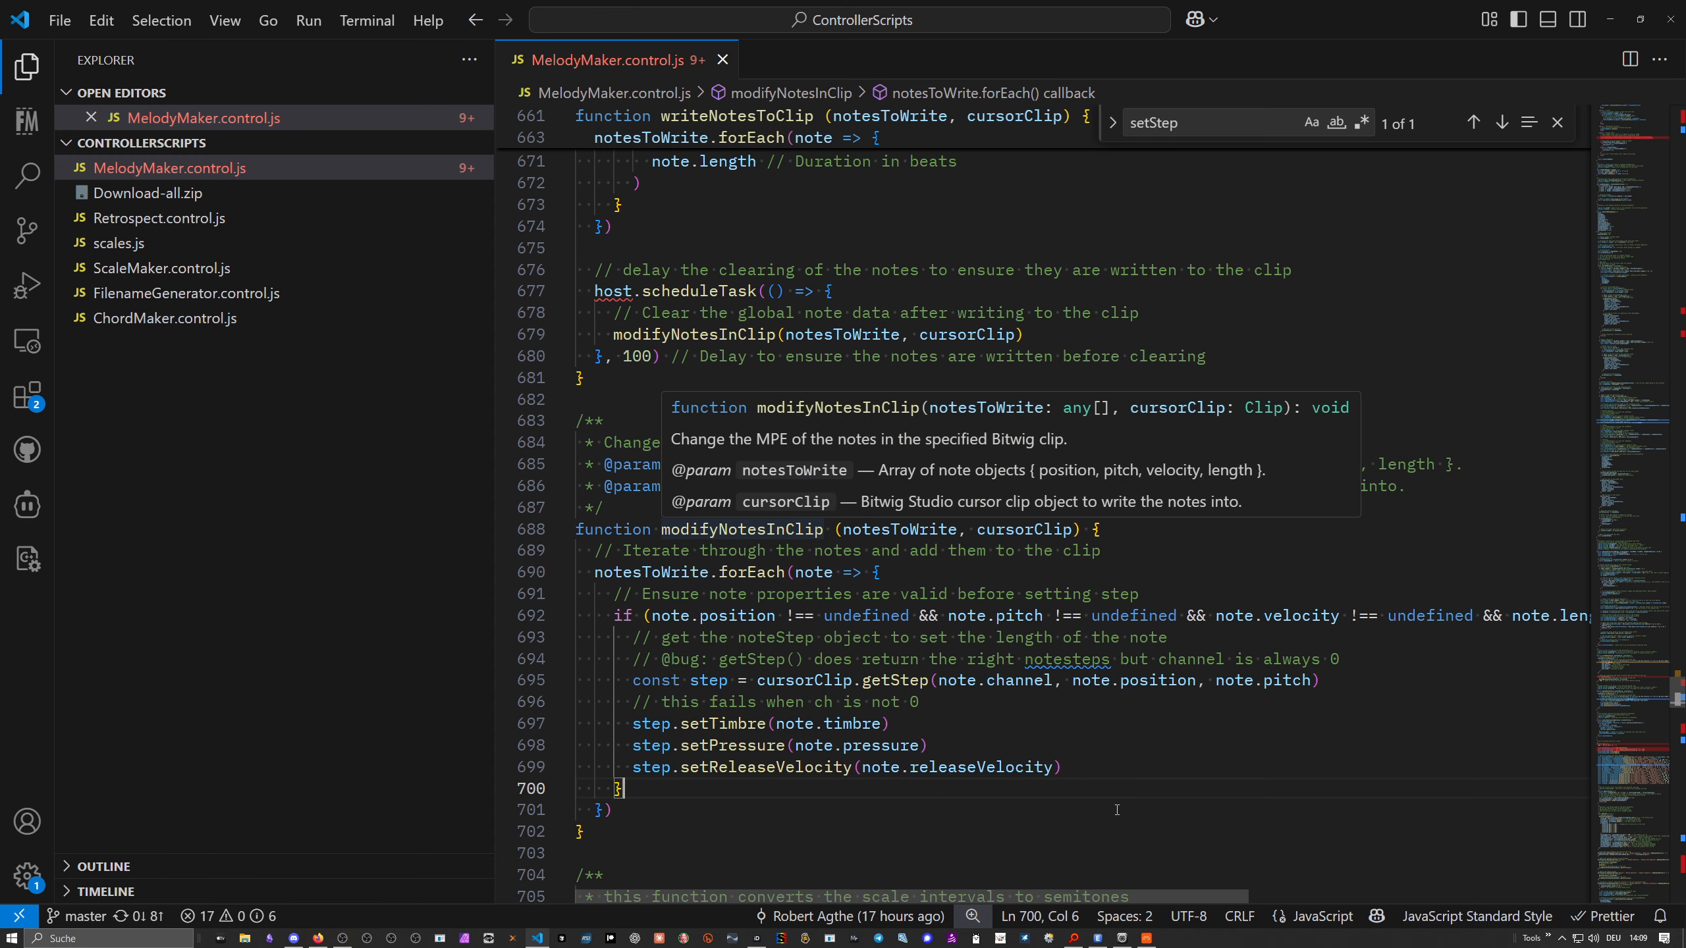
- Switch to Bitwig Studio to check the last controller script's options, and return to the modifyNotesInClip code in Visual Studio Code
{"action": "left_click", "coordinate": [1147, 939]}
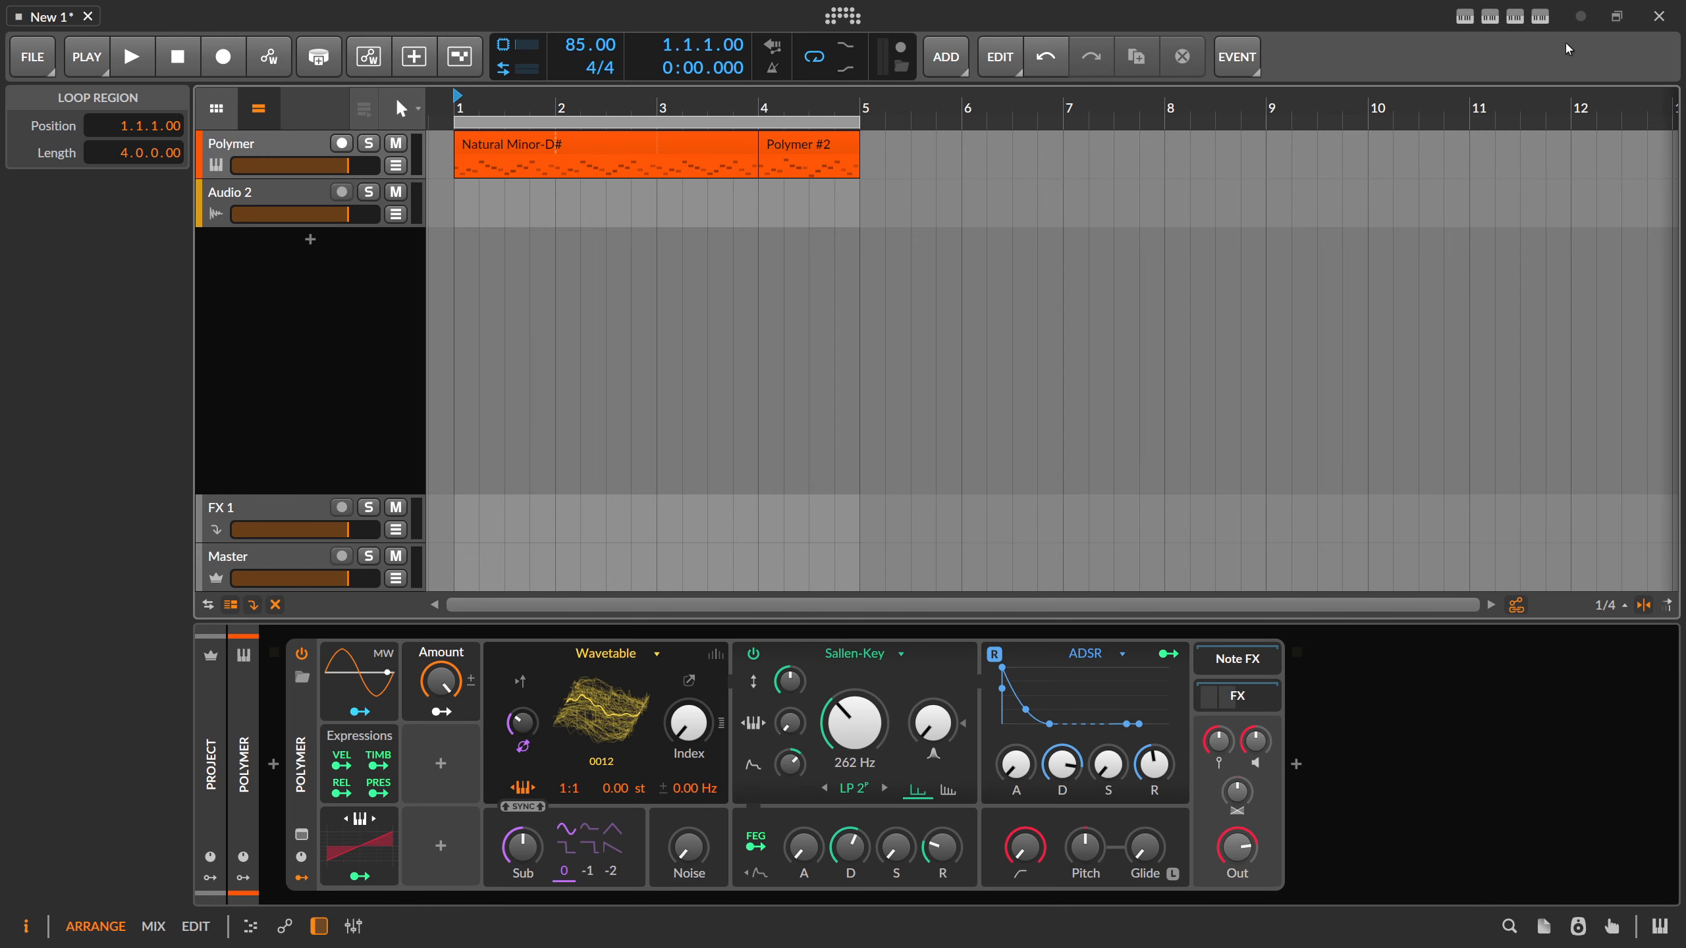
{"action": "left_click", "coordinate": [1540, 17]}
{"action": "left_click", "coordinate": [1345, 423]}
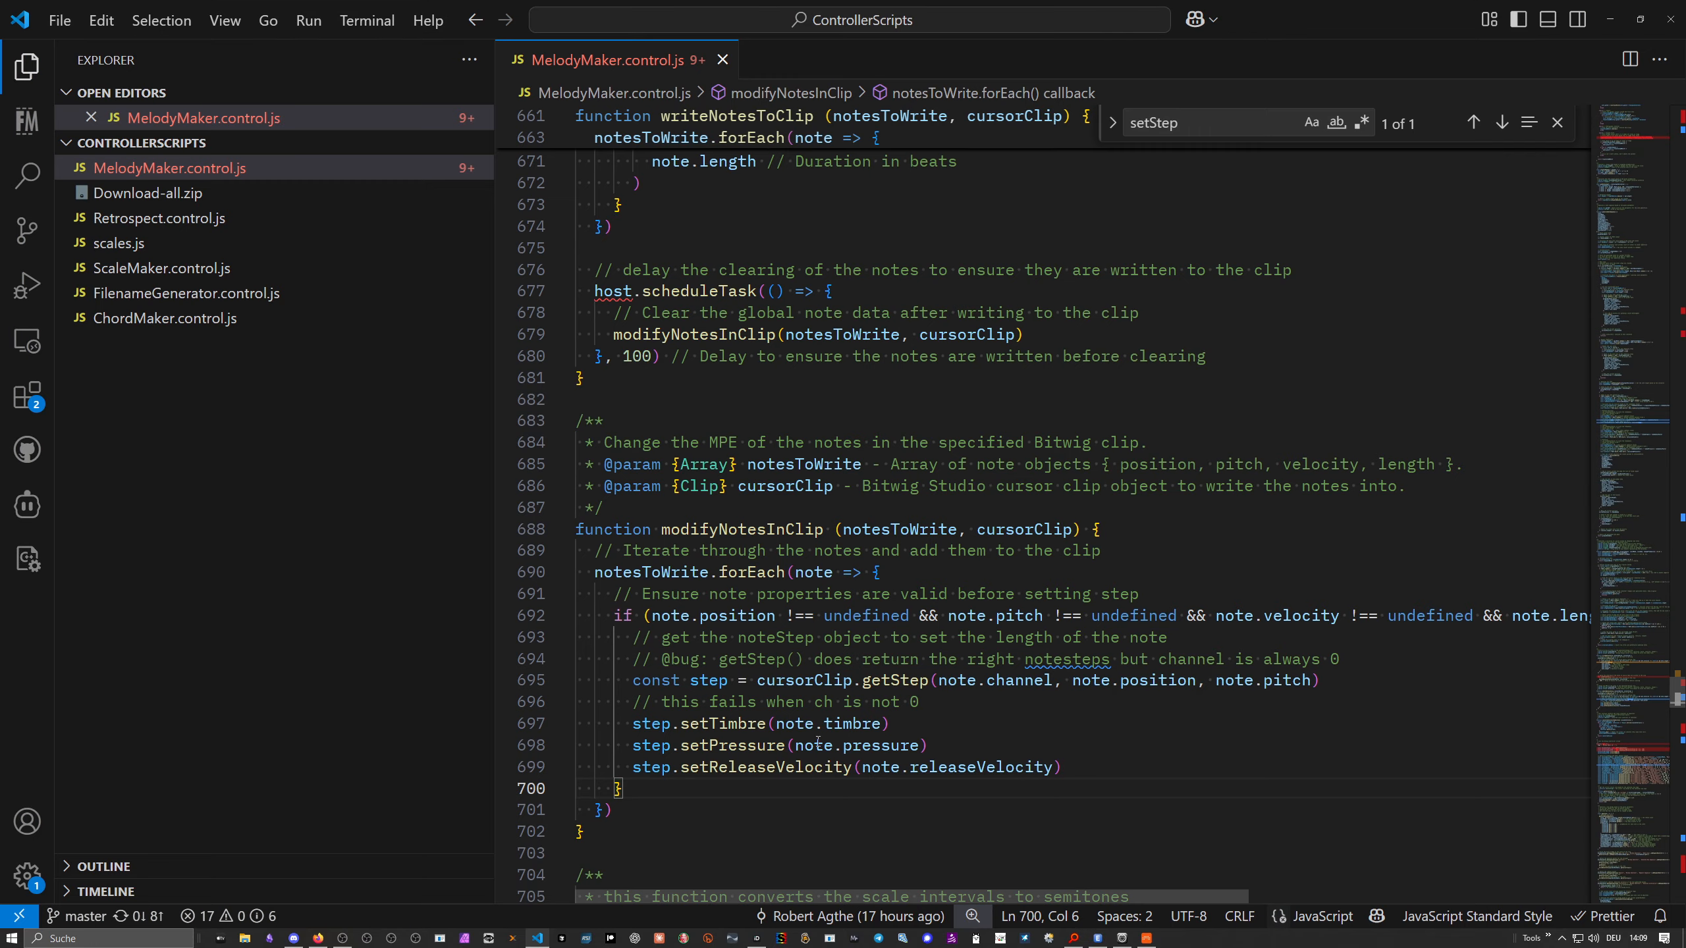
{"action": "scroll", "coordinate": [814, 594], "scroll_direction": "down", "scroll_amount": 1}
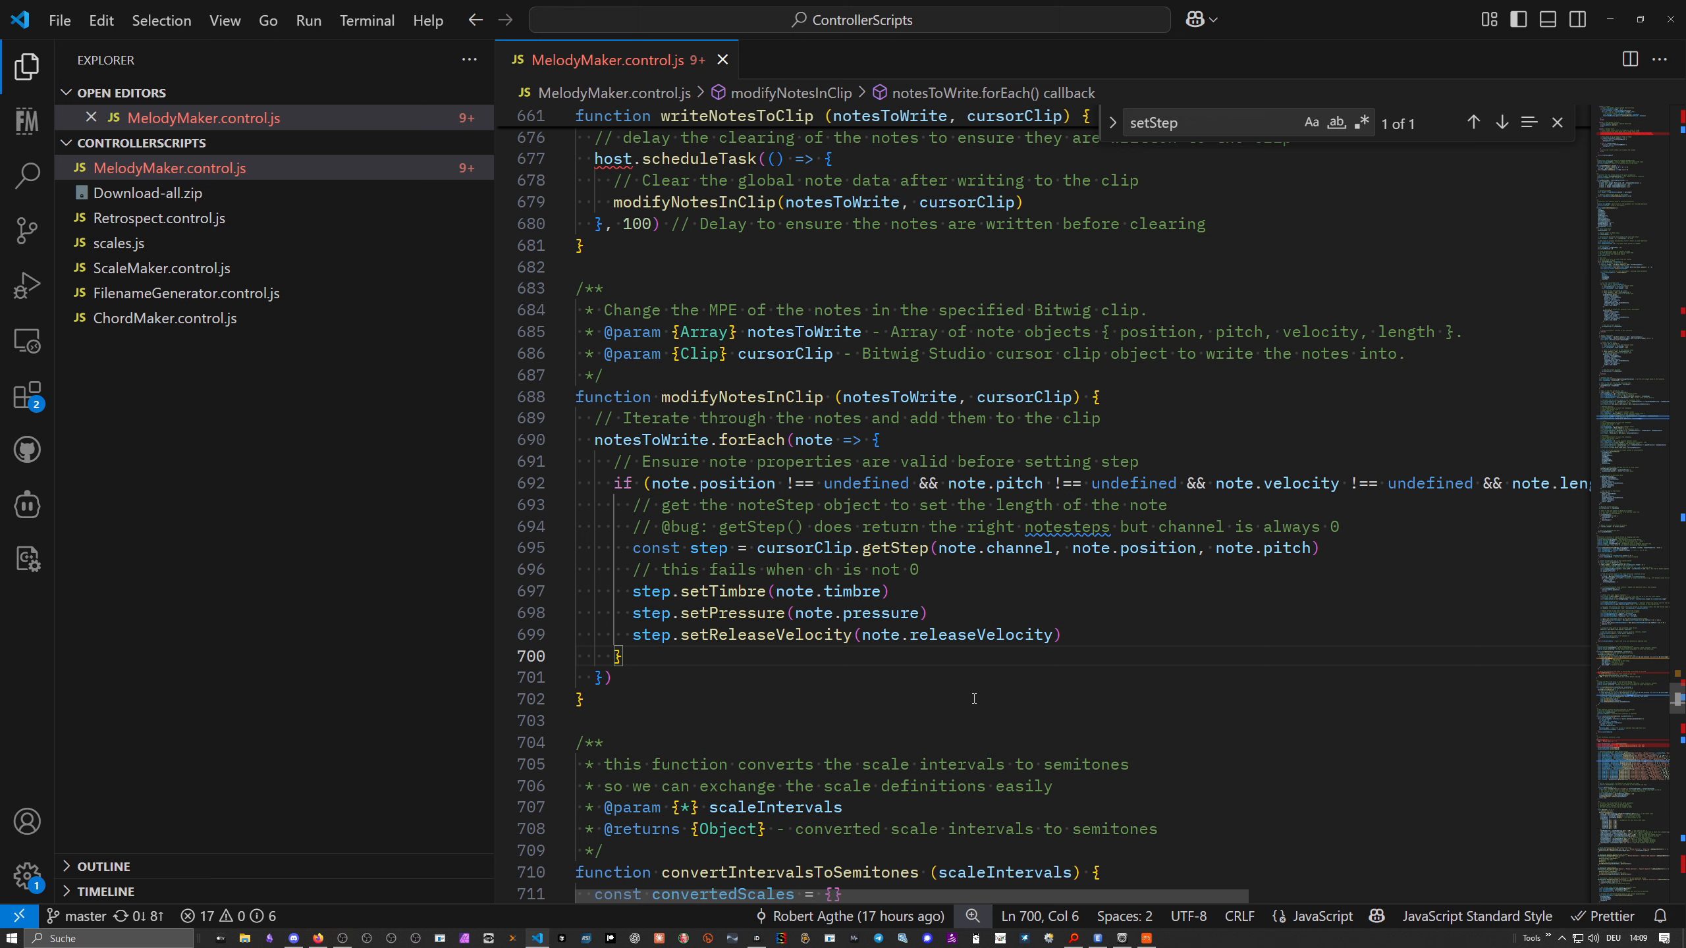
- Switch to Bitwig Studio and look at the options of the Scale Maker and Chord Maker scripts
{"action": "left_click", "coordinate": [1146, 938]}
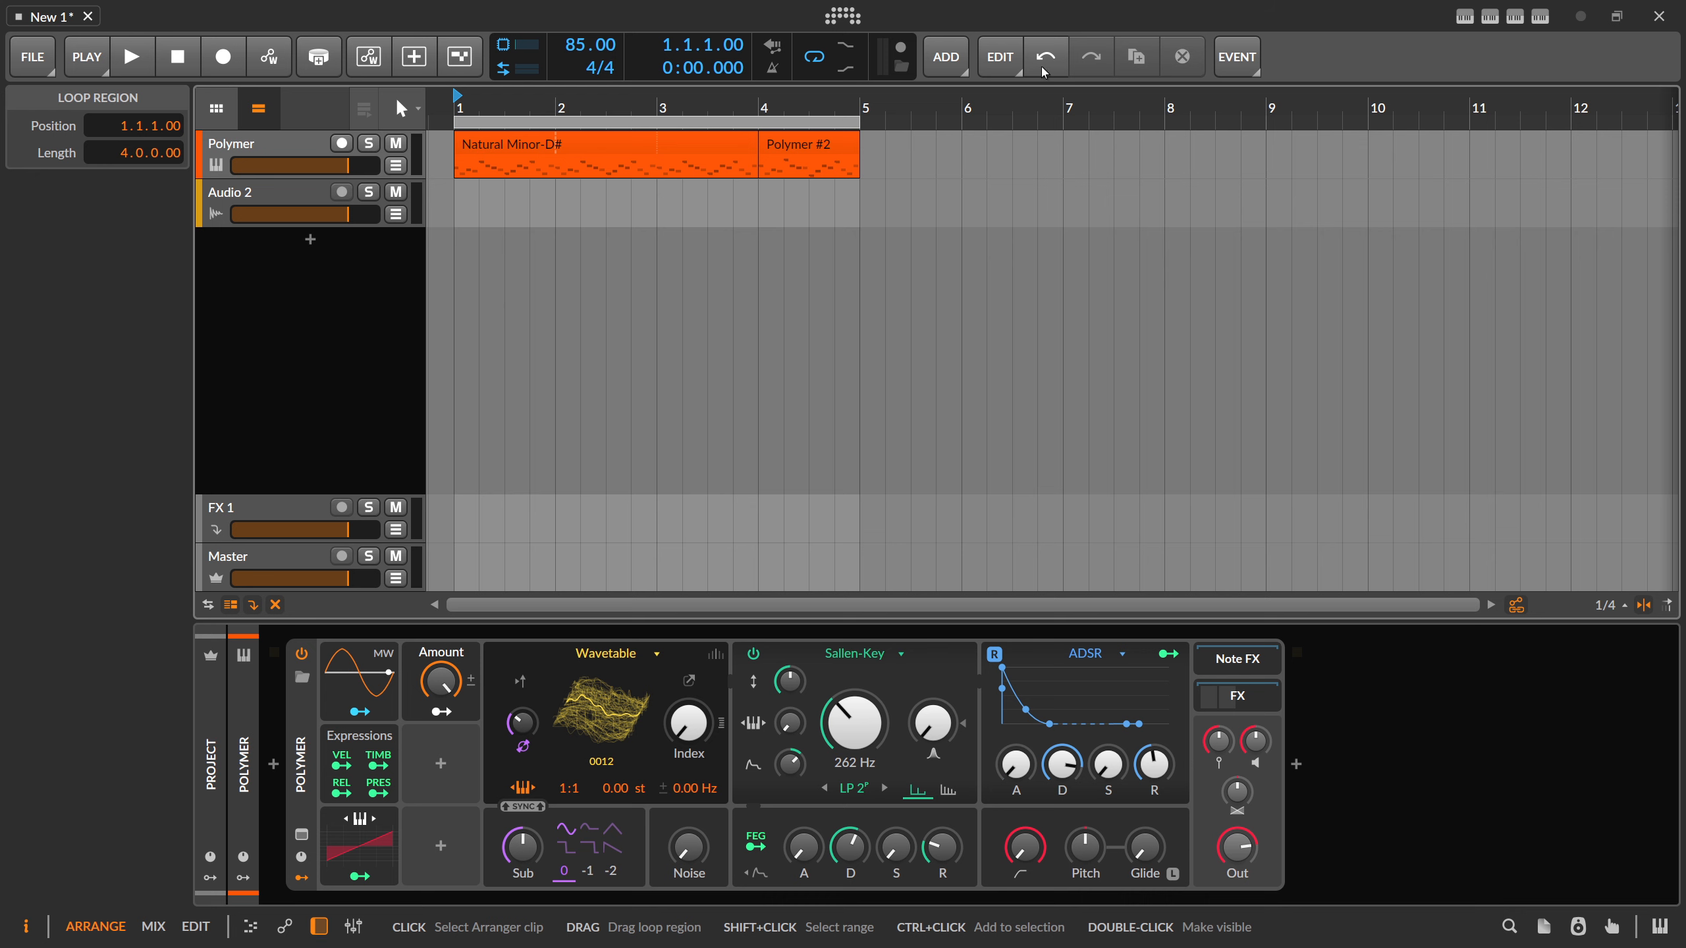
{"action": "left_click", "coordinate": [1507, 18]}
{"action": "left_click", "coordinate": [1504, 24]}
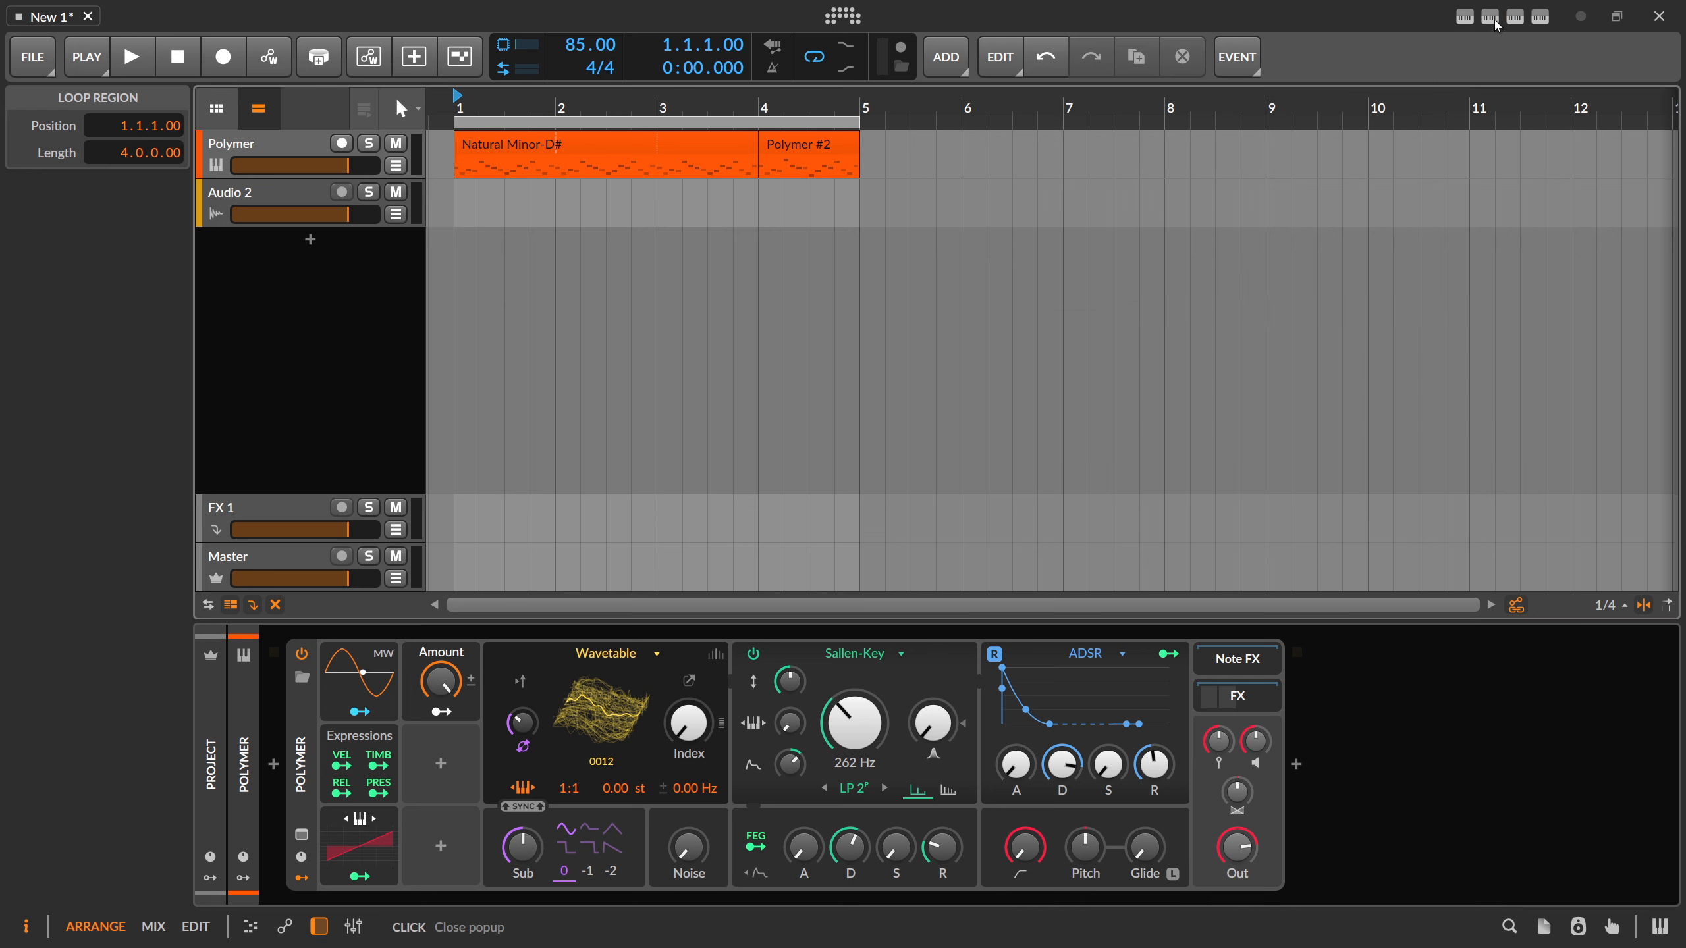
{"action": "left_click", "coordinate": [1489, 18]}
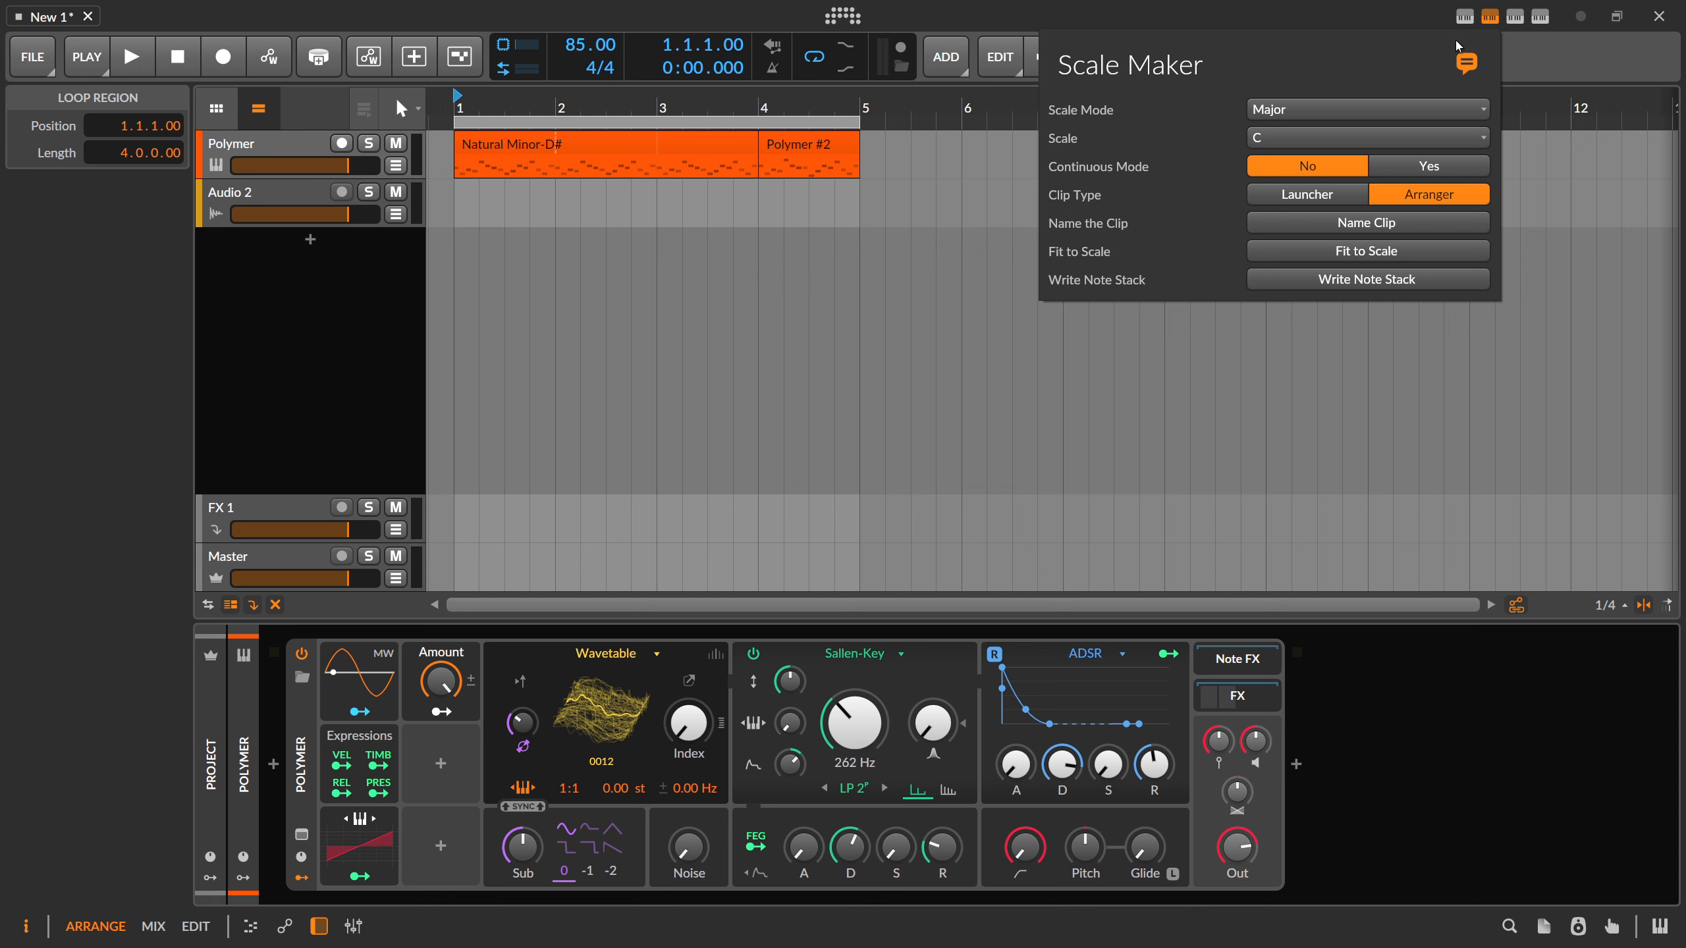
{"action": "left_click", "coordinate": [1513, 17]}
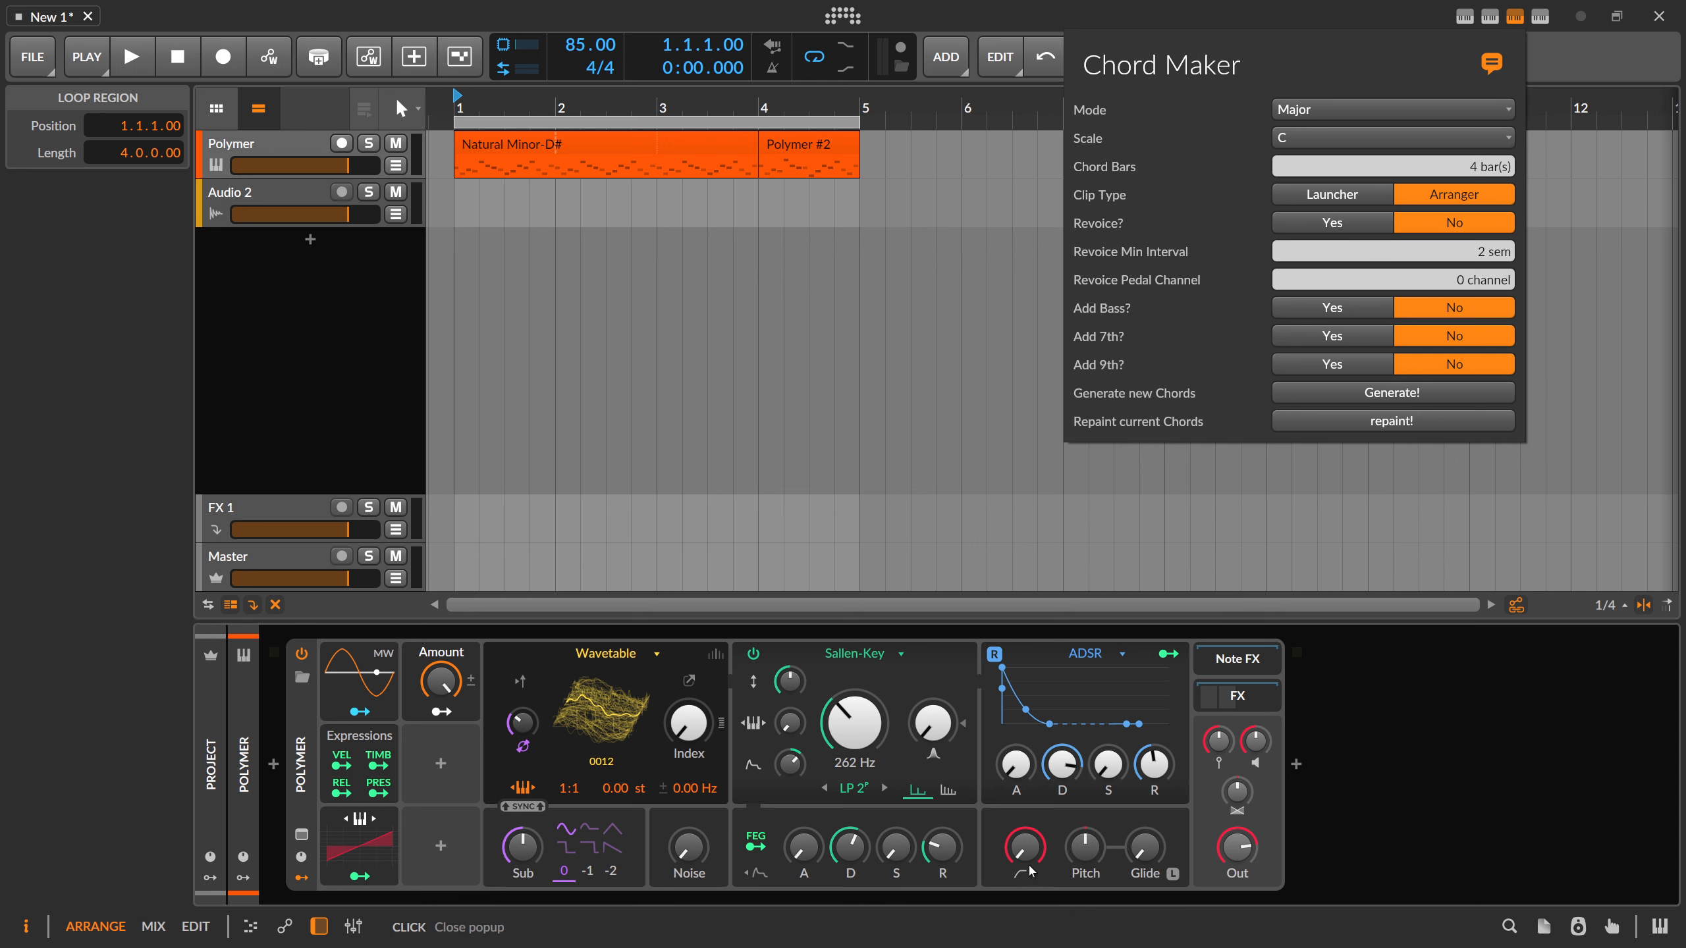